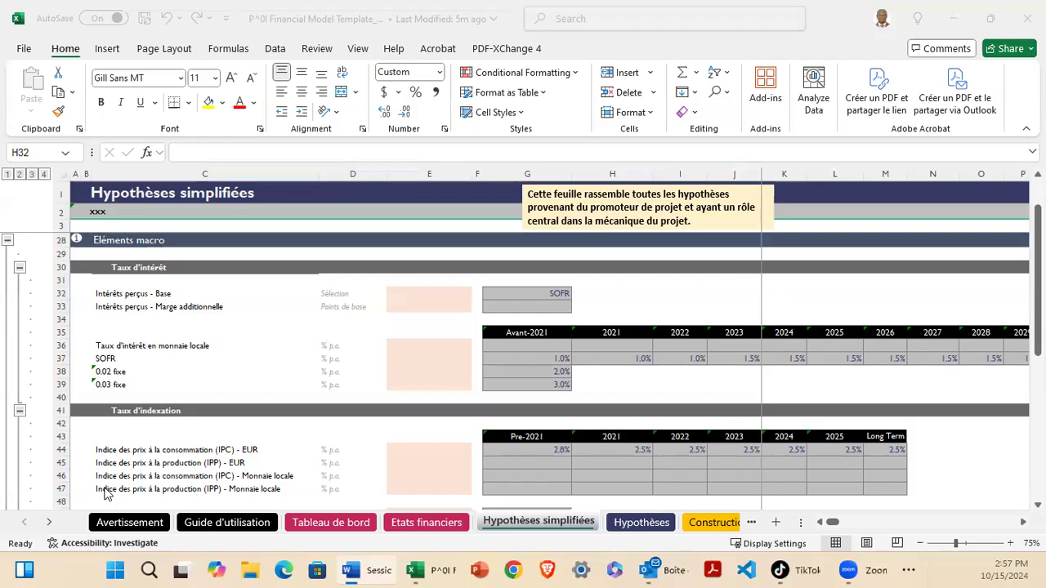
# View the Guide d'utilisation sheet, and read the model's terms of use on the Avertissement sheet.
pyautogui.click(205, 527)
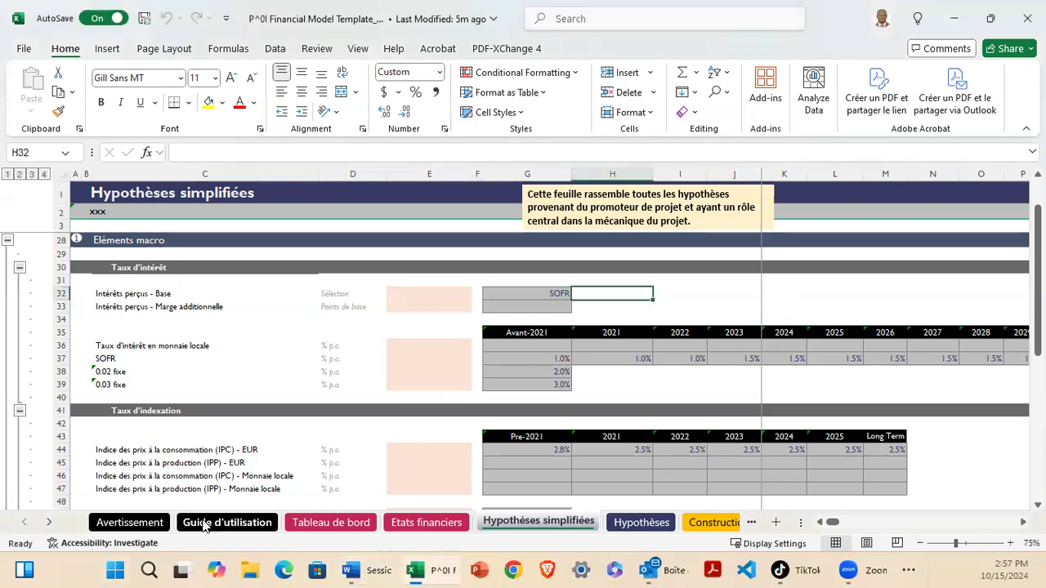
pyautogui.click(204, 524)
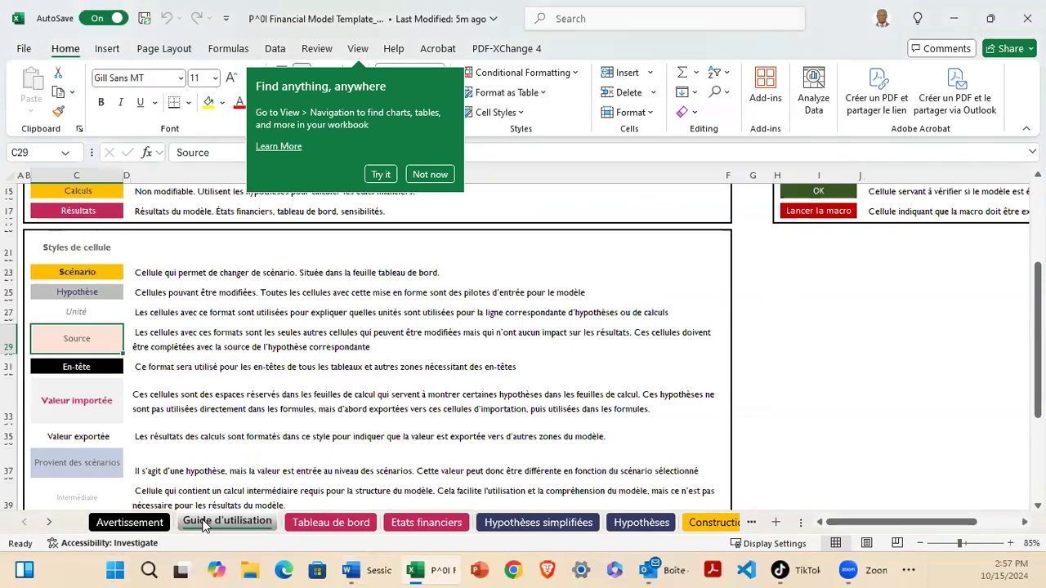
pyautogui.click(124, 523)
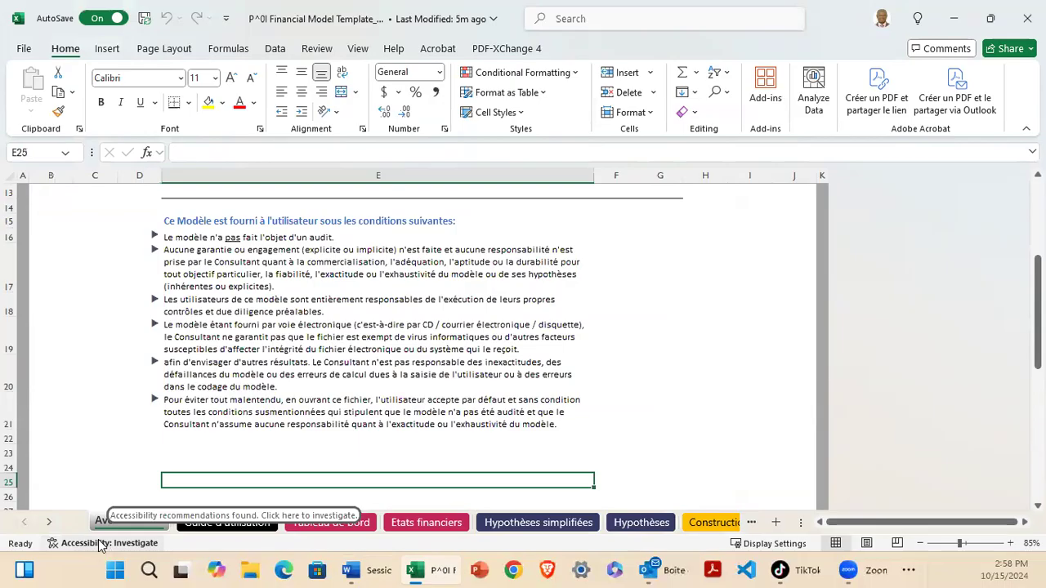
pyautogui.press('Right')
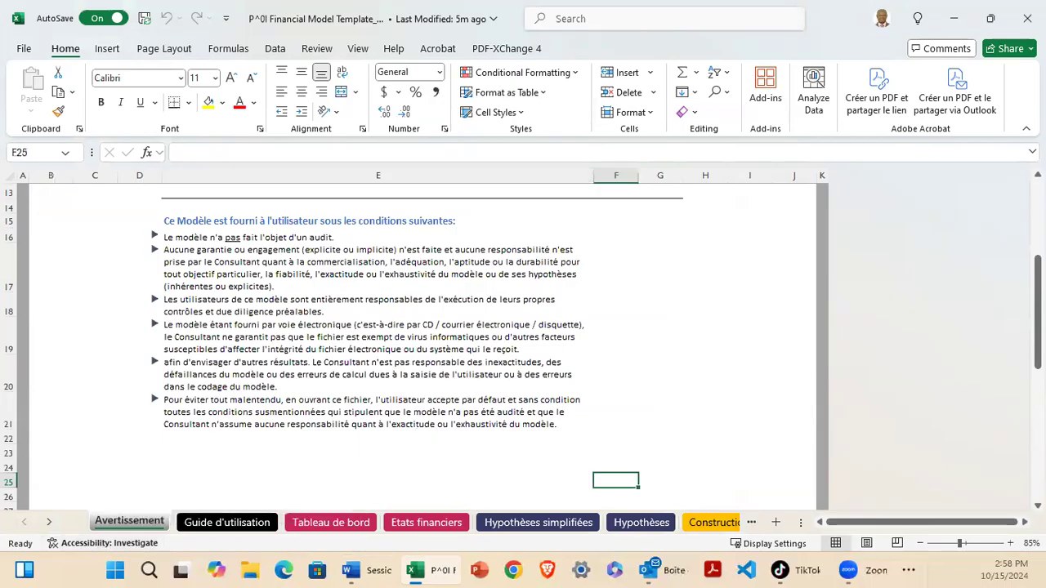
pyautogui.press('Down')
pyautogui.press('Down')
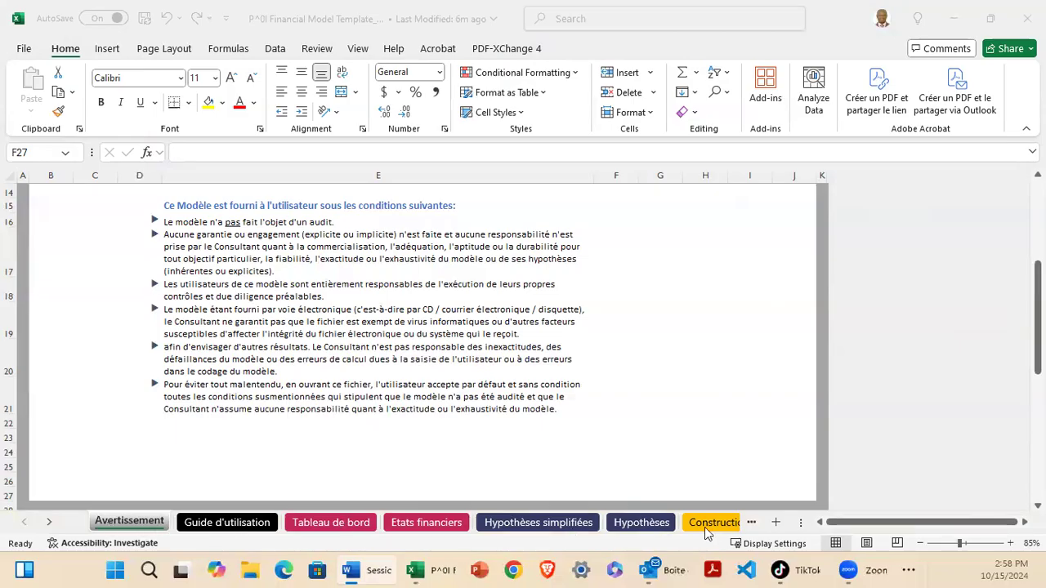
# Look through the calculation and information sheets from Construction and Financement to Contrôles and Valeurs fixes.
pyautogui.click(750, 523)
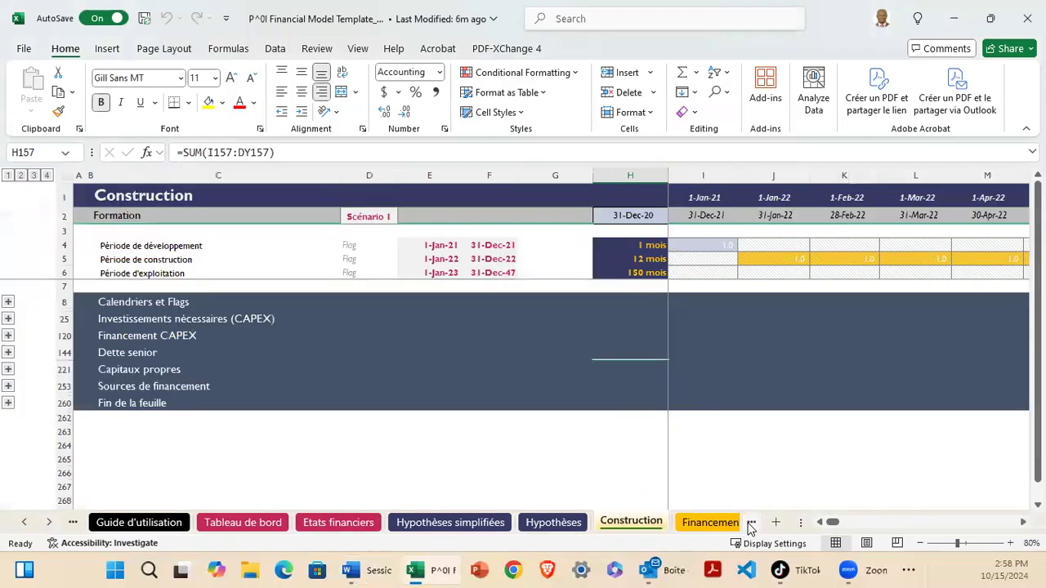
pyautogui.click(751, 523)
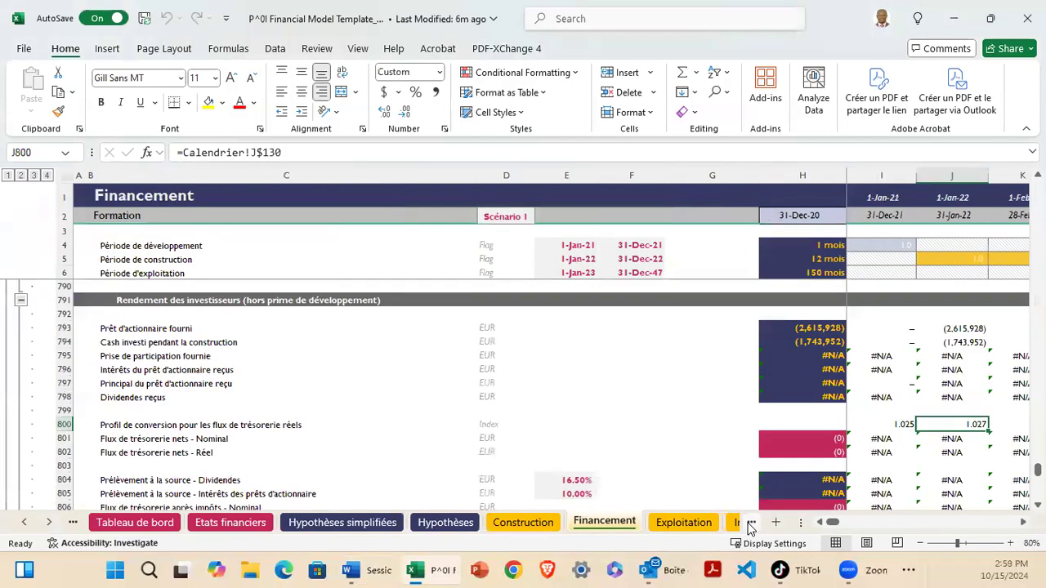
pyautogui.click(751, 523)
pyautogui.click(750, 524)
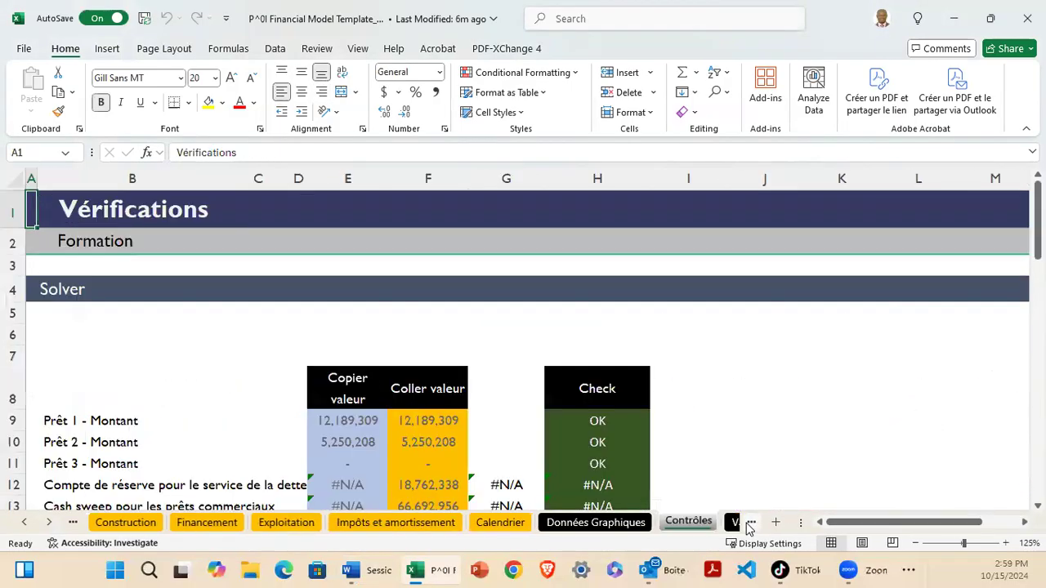
pyautogui.click(750, 523)
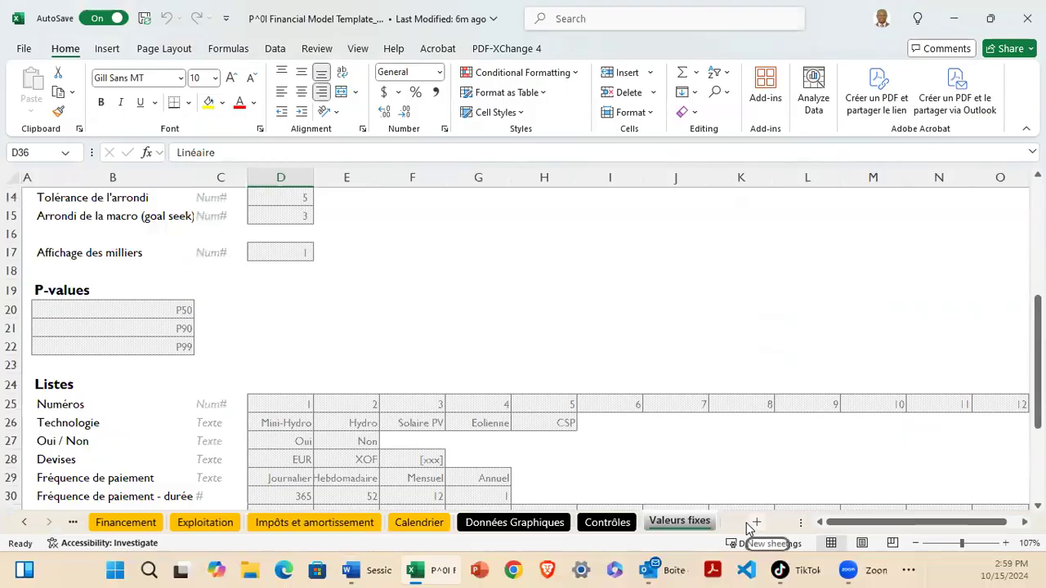
pyautogui.click(754, 523)
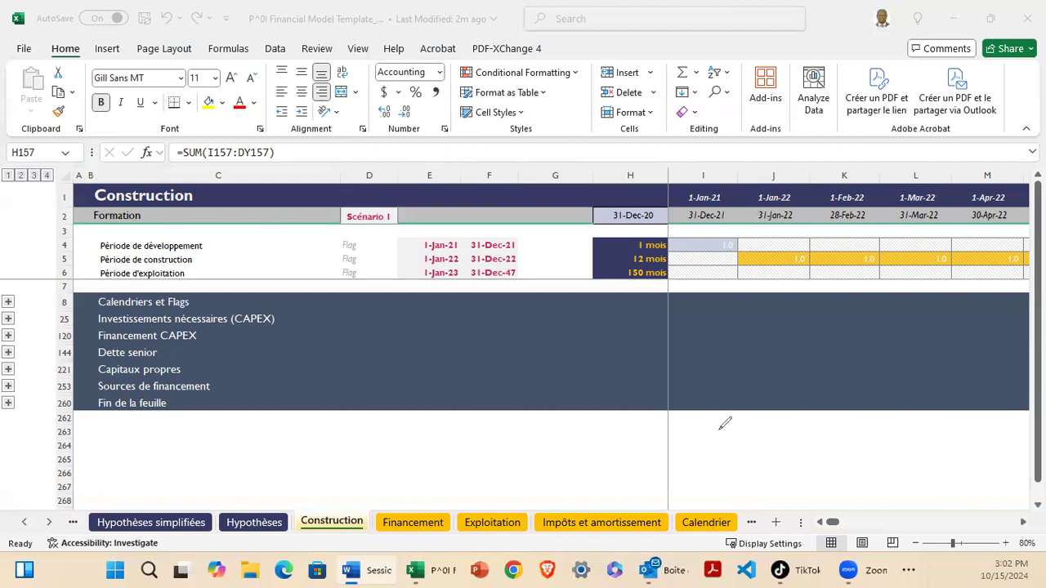
# Go back to the results sheets and view Tableau de bord and Etats financiers.
pyautogui.click(71, 524)
pyautogui.click(72, 526)
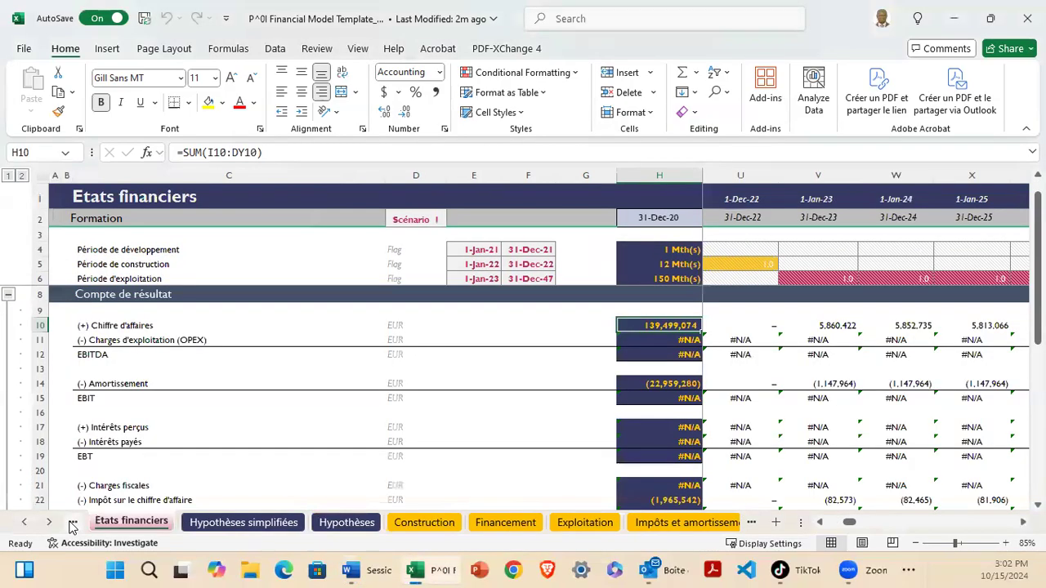
pyautogui.click(72, 526)
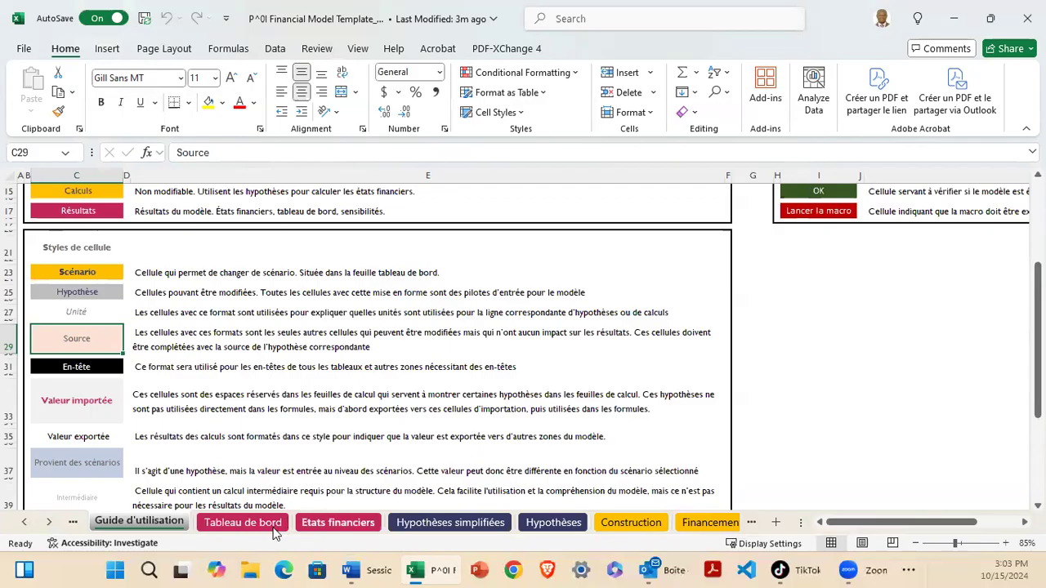
pyautogui.click(272, 525)
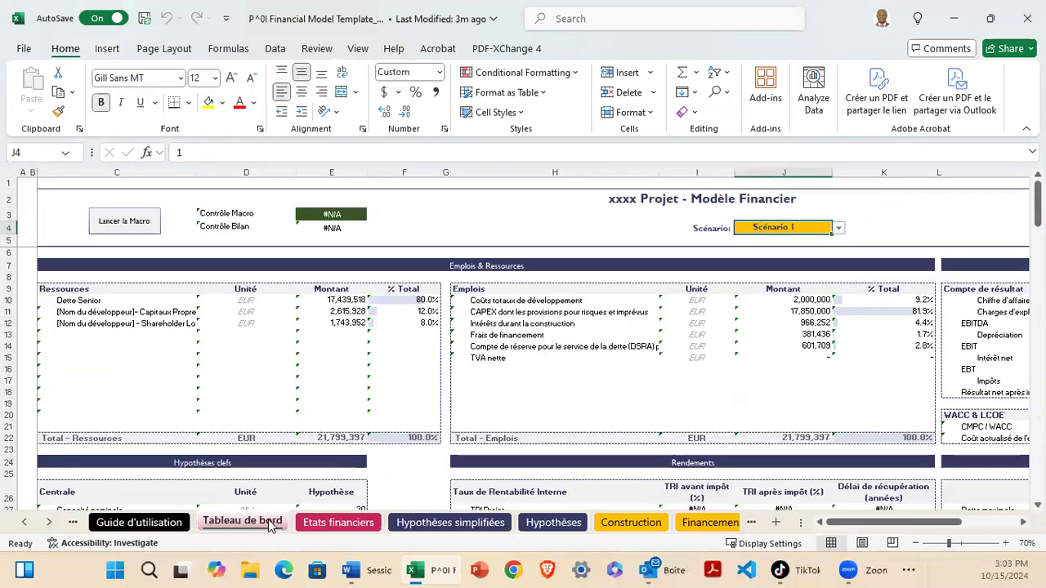
pyautogui.click(335, 524)
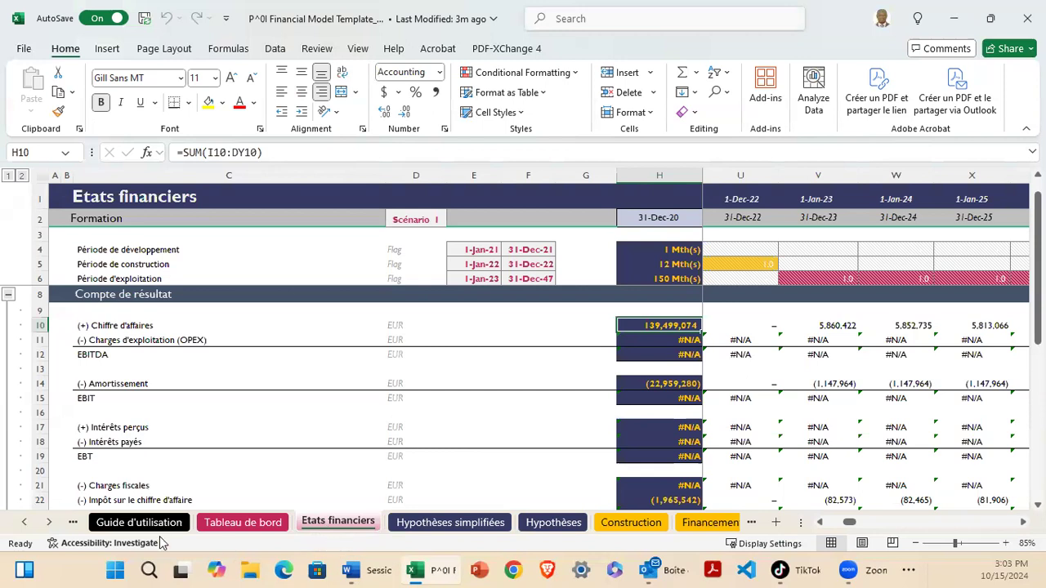
# Return to the workbook's first information sheets and review Avertissement and Guide d'utilisation.
pyautogui.click(74, 523)
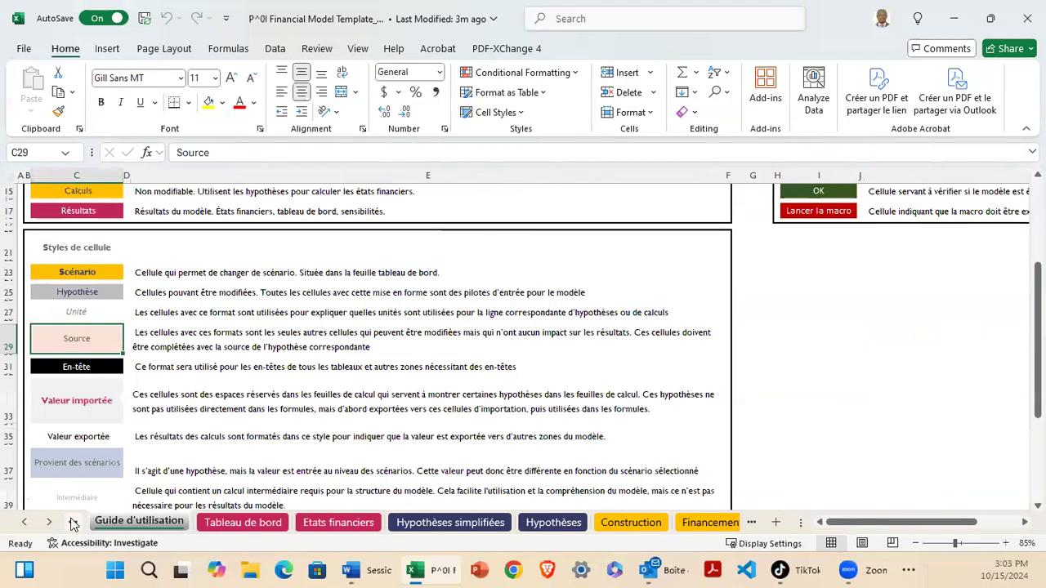
pyautogui.click(74, 523)
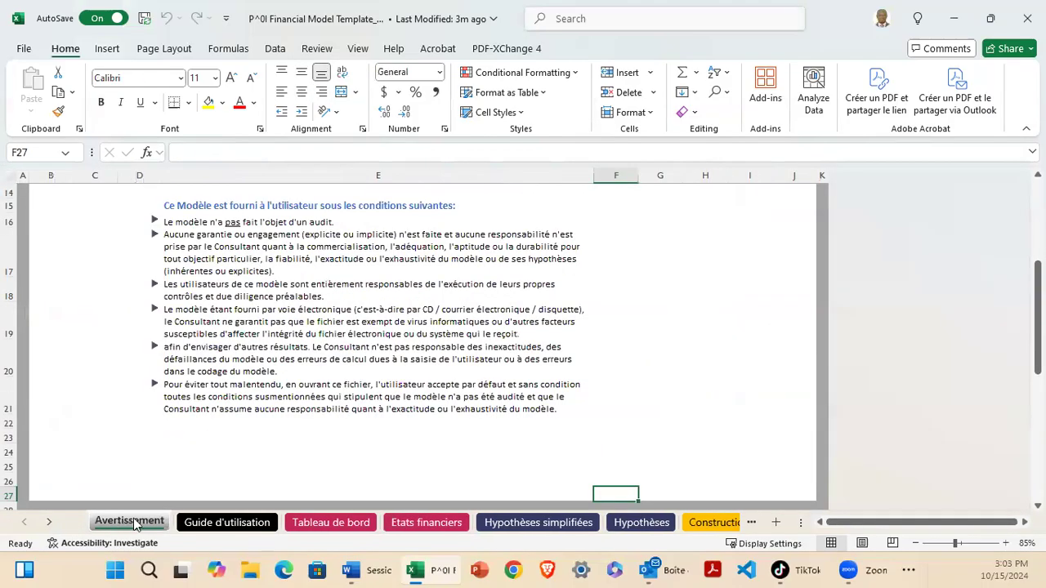
pyautogui.click(206, 523)
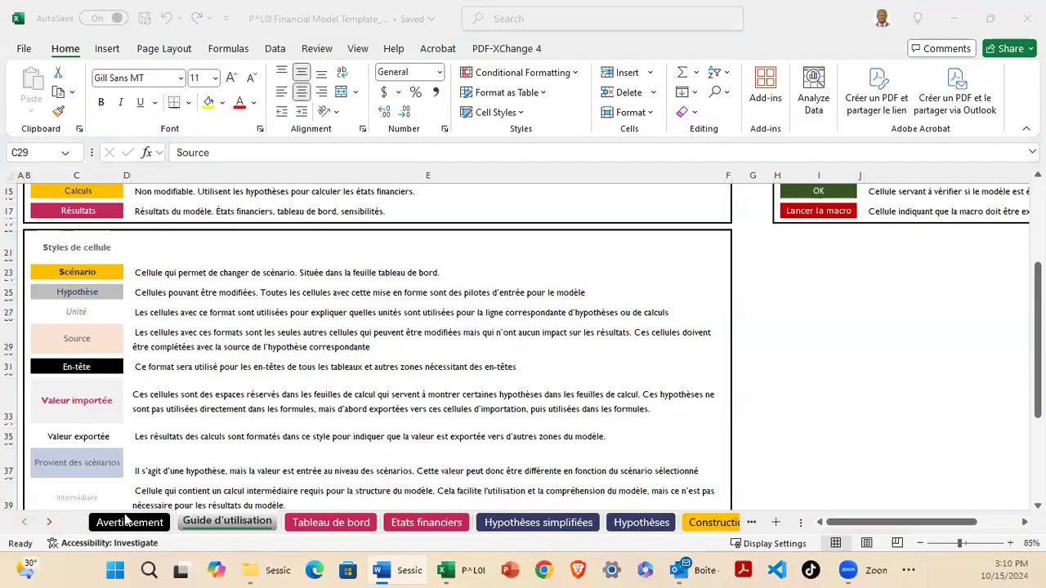
pyautogui.click(122, 524)
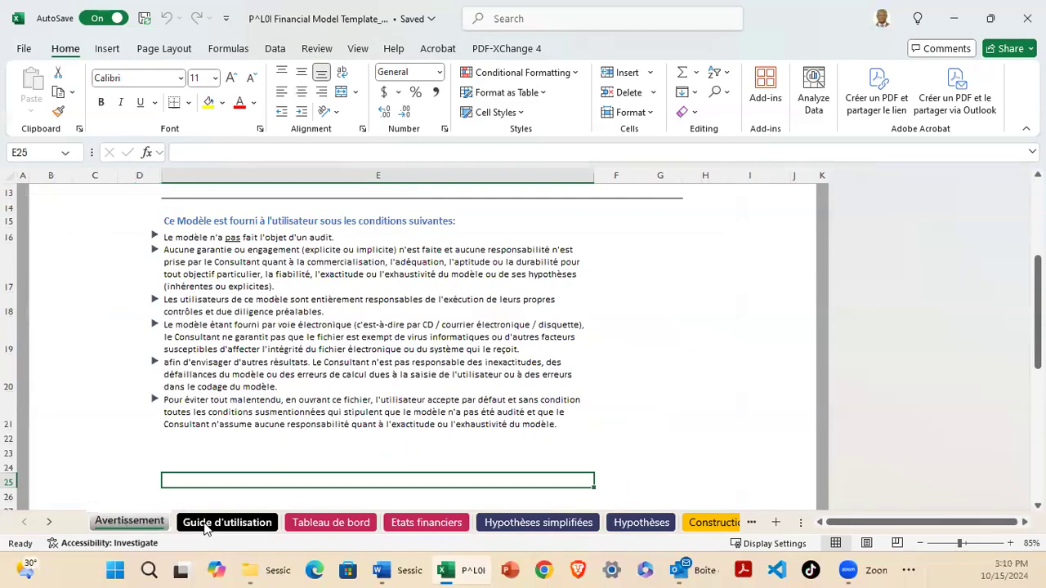
pyautogui.click(206, 528)
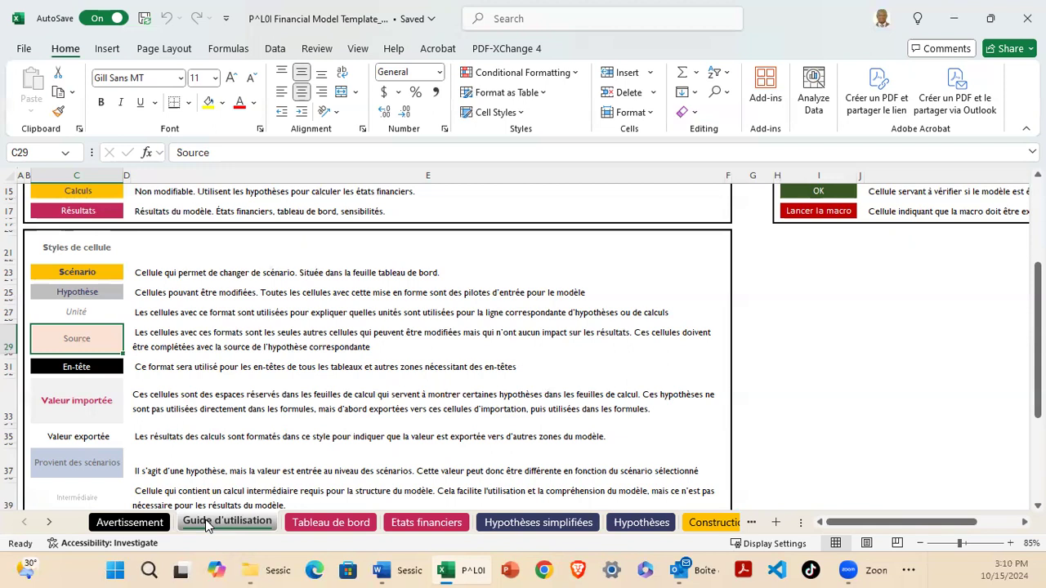
# Go past the calculation sheets to the Contrôles sheet and examine its loan, cash sweep and balance checks.
pyautogui.click(752, 524)
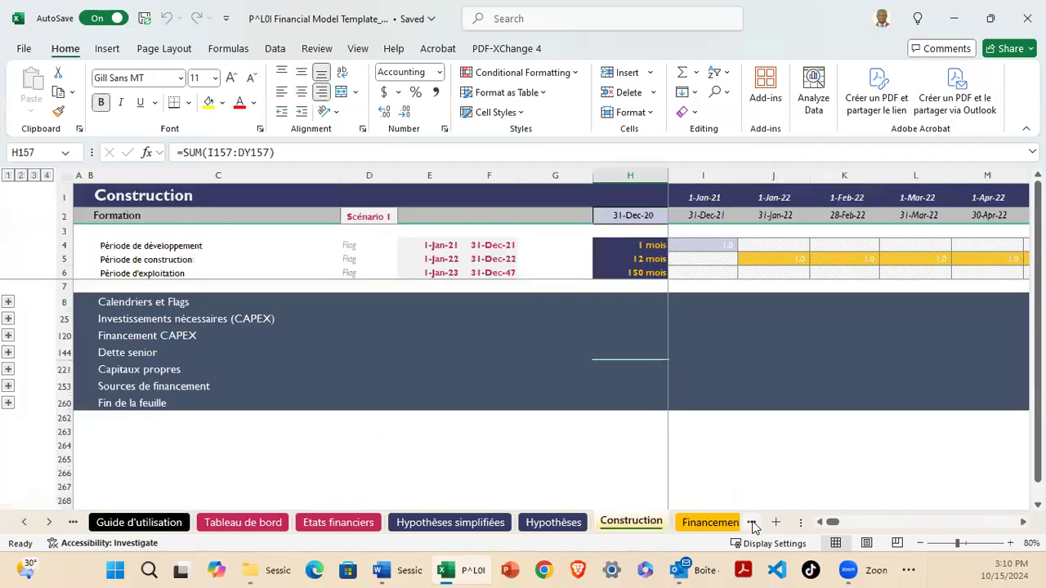
pyautogui.click(752, 524)
pyautogui.click(752, 527)
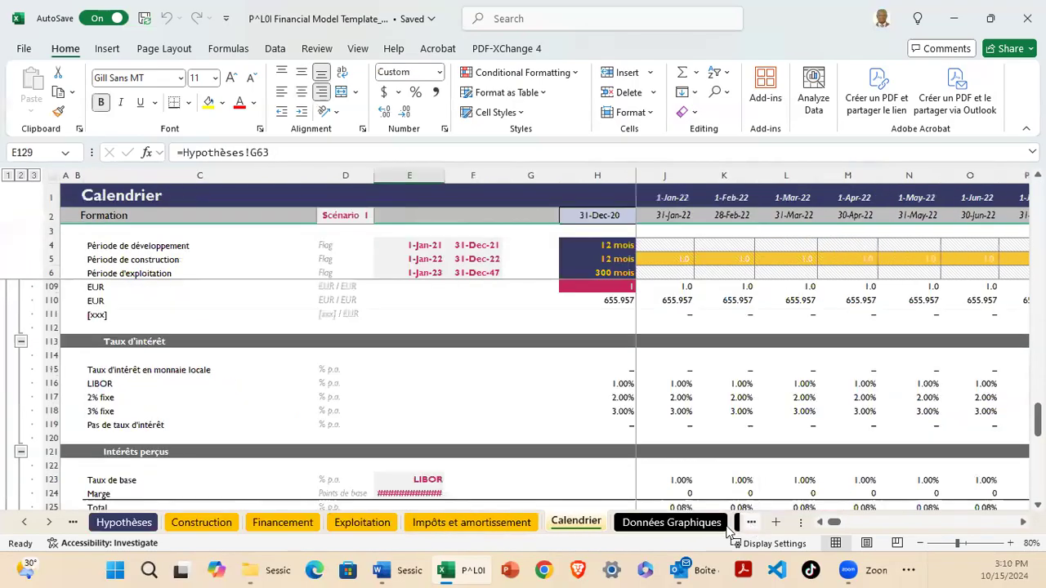
pyautogui.click(740, 526)
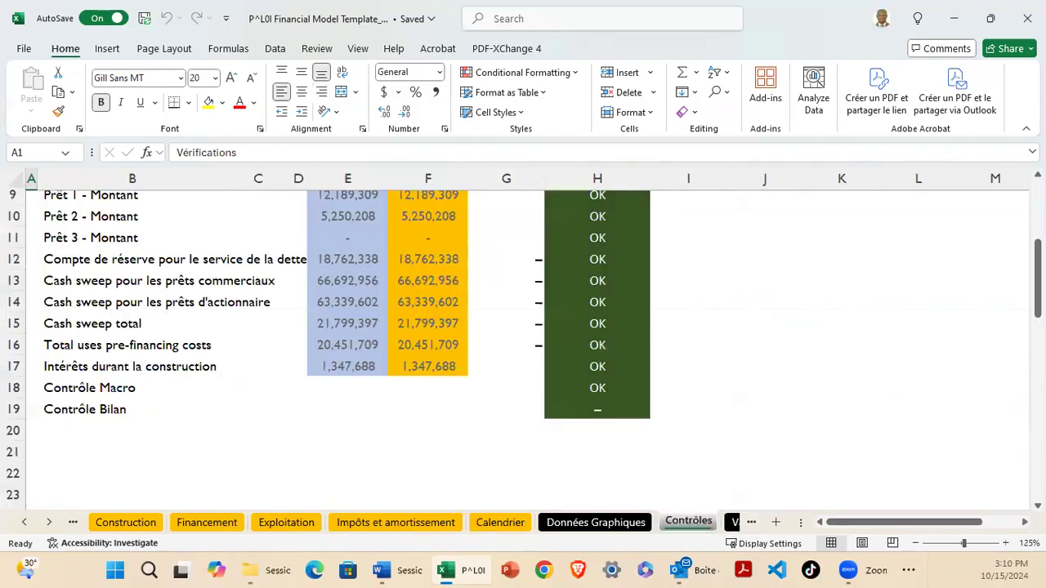
pyautogui.moveTo(1038, 305)
pyautogui.mouseDown()
pyautogui.moveTo(1037, 261)
pyautogui.moveTo(1037, 300)
pyautogui.mouseUp()
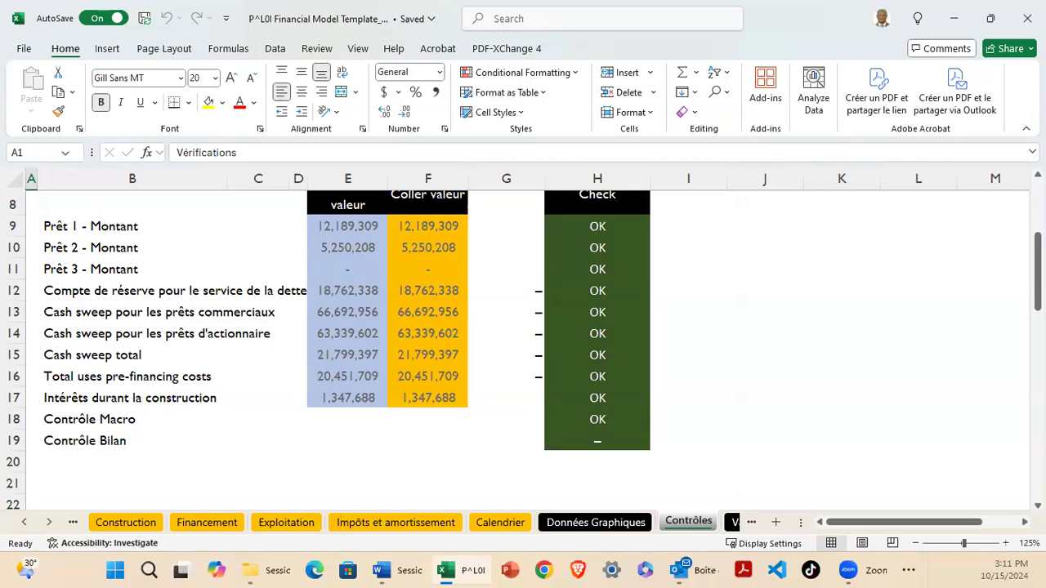
# Open the Valeurs fixes sheet and examine the P-values and the options under Listes.
pyautogui.click(735, 522)
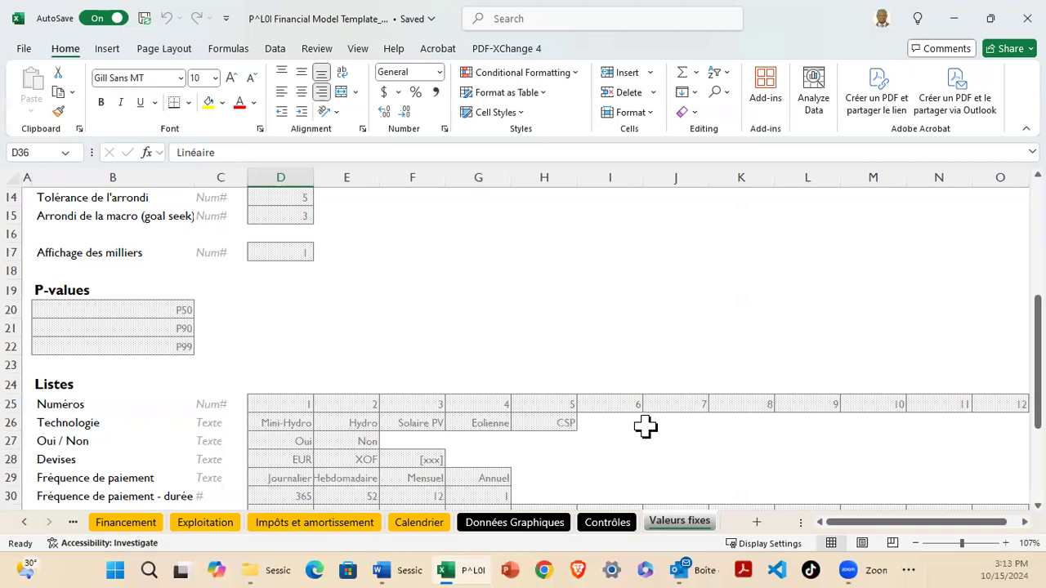
pyautogui.hotkey('ctrl', 's')
pyautogui.scroll(-3, 574, 482)
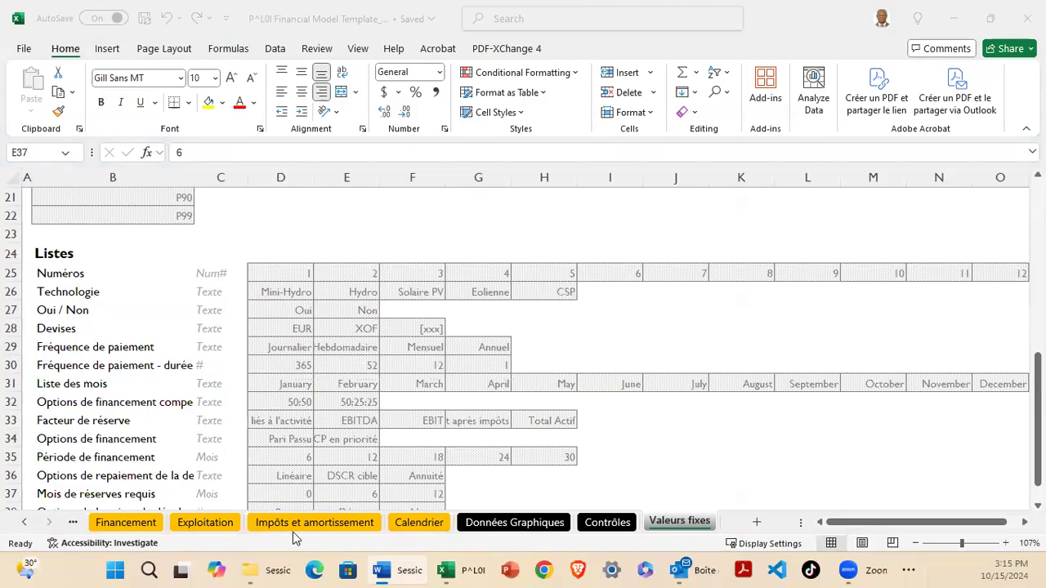
# Bring the workbook's first sheets back within reach and open Guide d'utilisation.
pyautogui.click(25, 528)
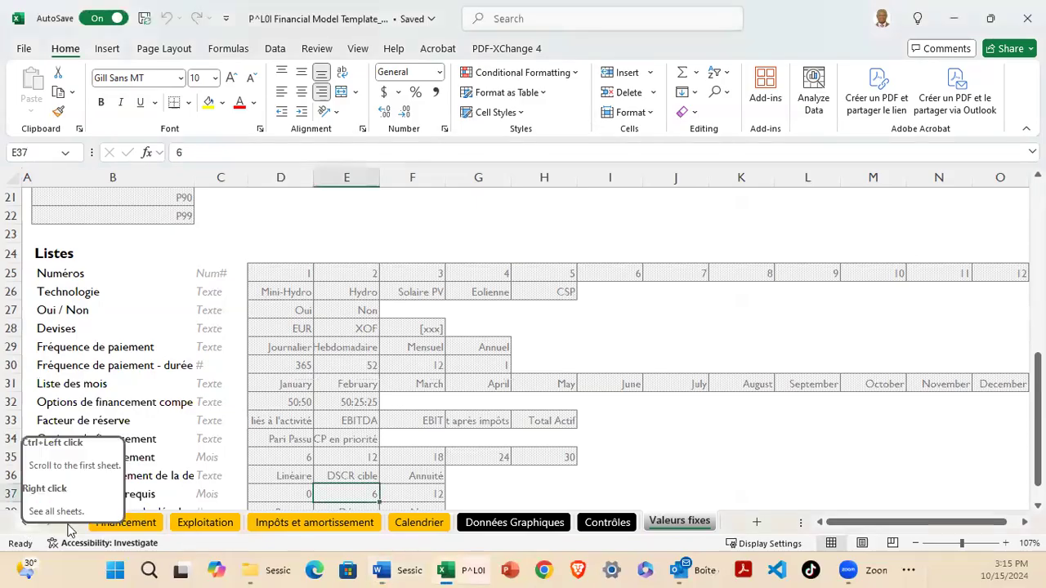
pyautogui.click(25, 524)
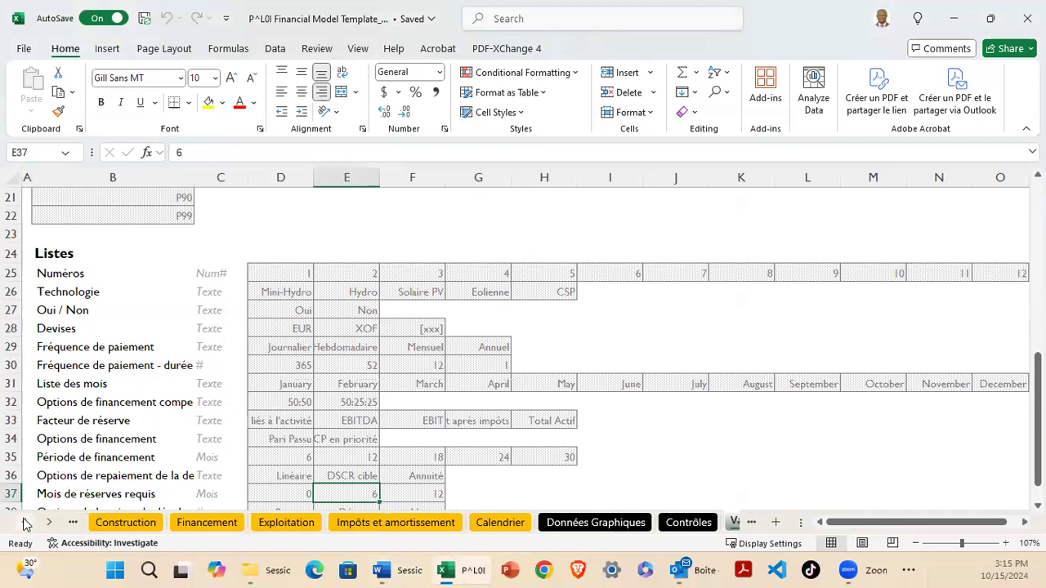
pyautogui.click(25, 524)
pyautogui.click(25, 524)
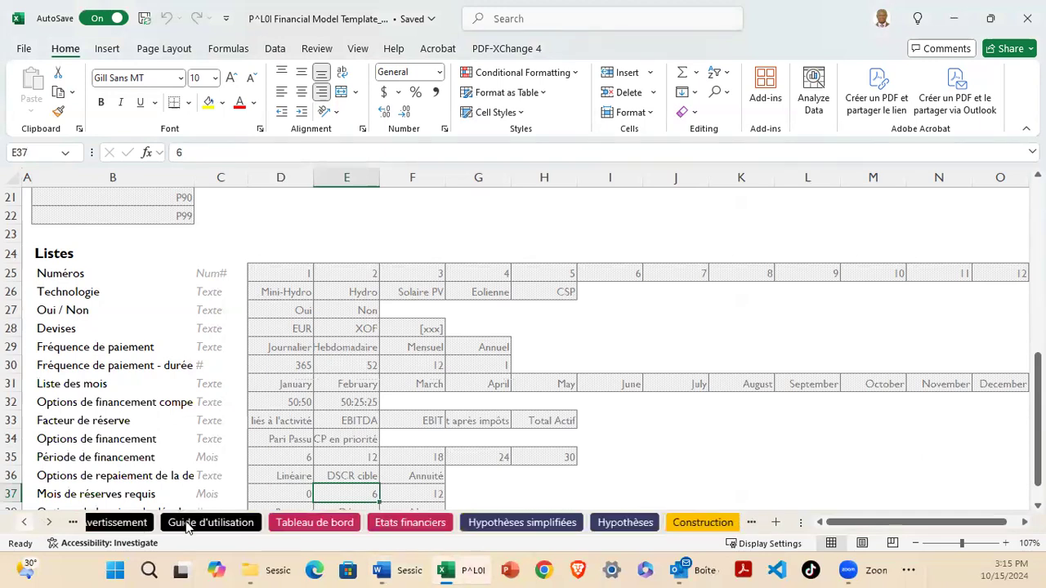
pyautogui.click(204, 524)
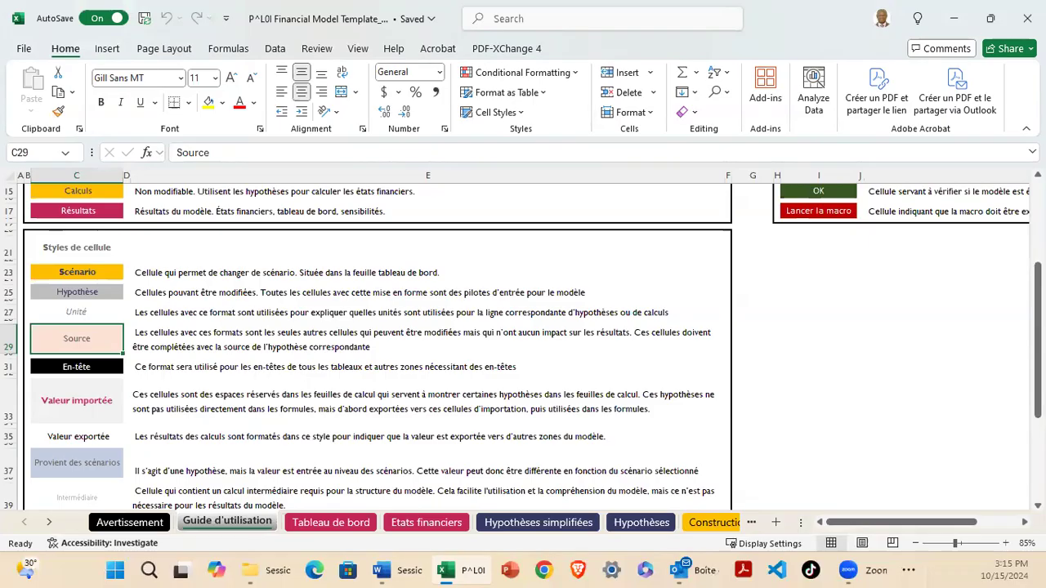
# Examine the Sous-section and Mini section heading styles at the start of the guide.
pyautogui.moveTo(1038, 327); pyautogui.dragTo(1038, 270)
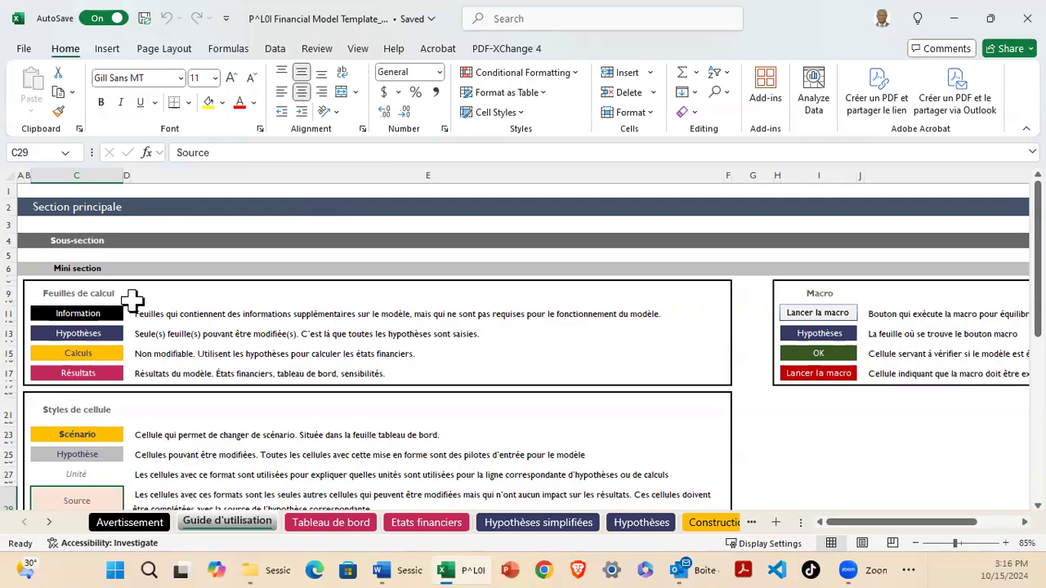
pyautogui.click(105, 242)
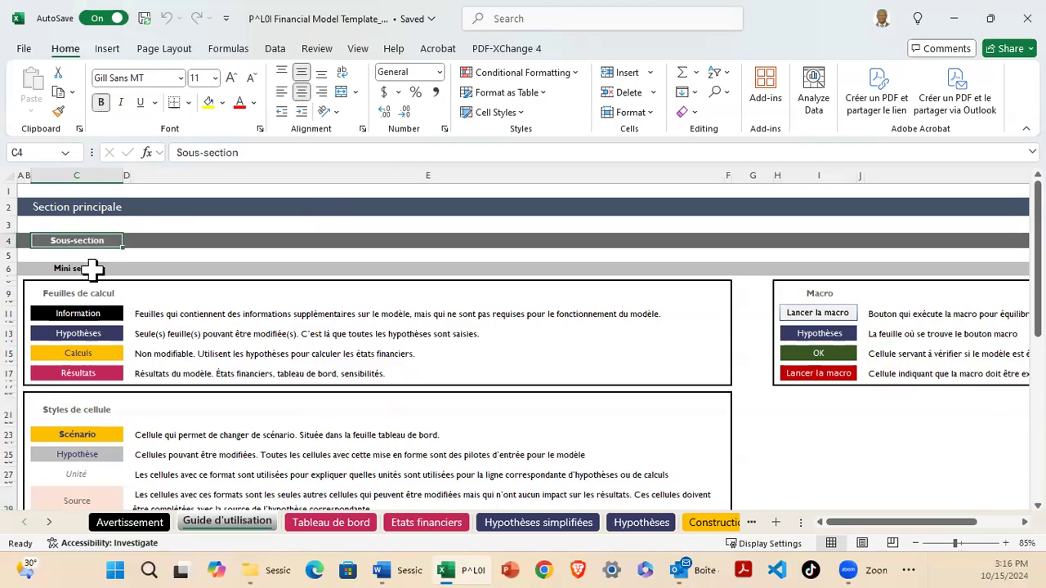
pyautogui.click(90, 267)
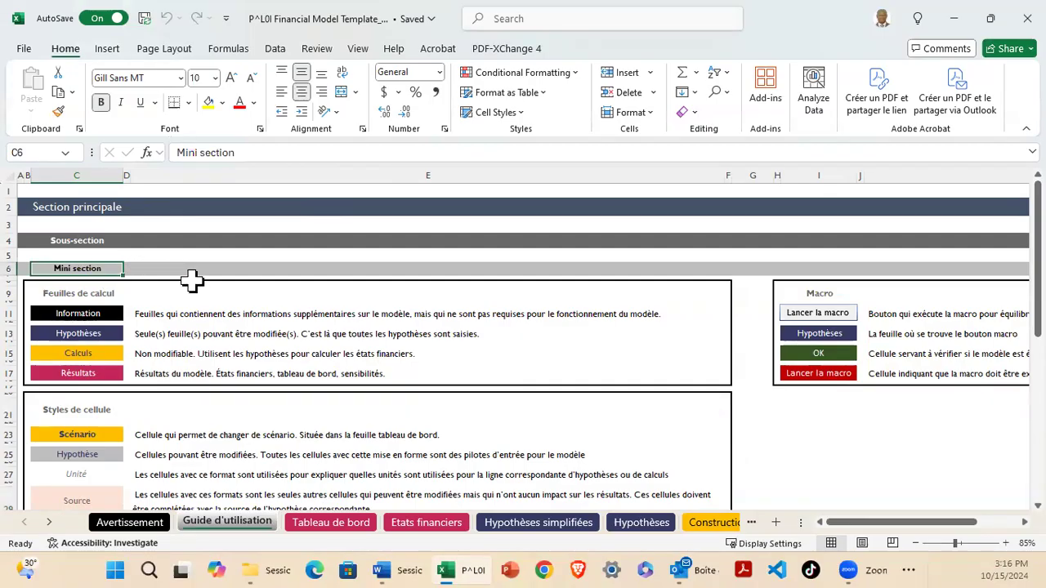
# On the Construction sheet, expand all outline levels and collapse them to the main section headings.
pyautogui.click(710, 526)
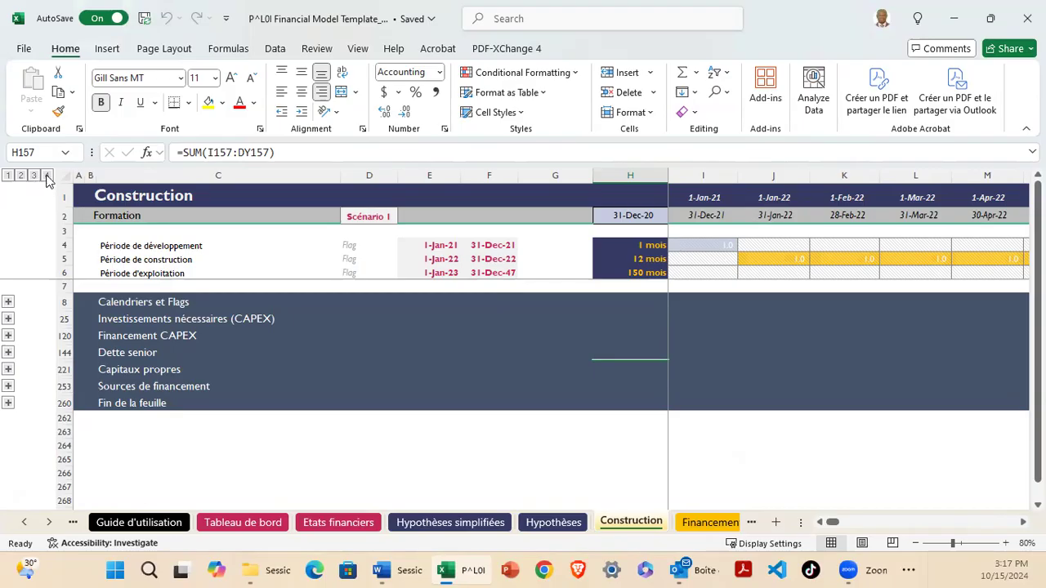
pyautogui.click(47, 176)
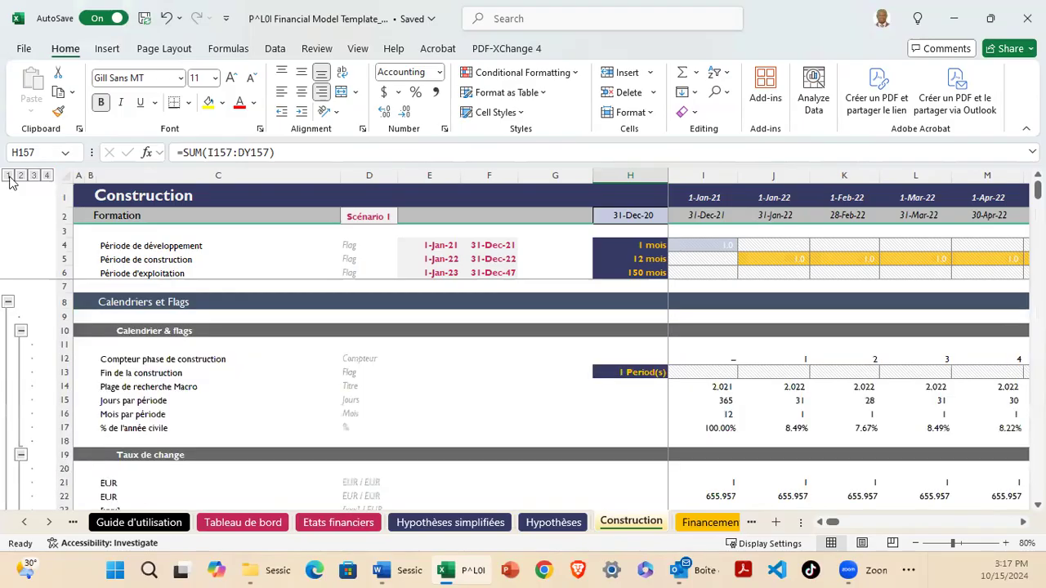
pyautogui.click(9, 175)
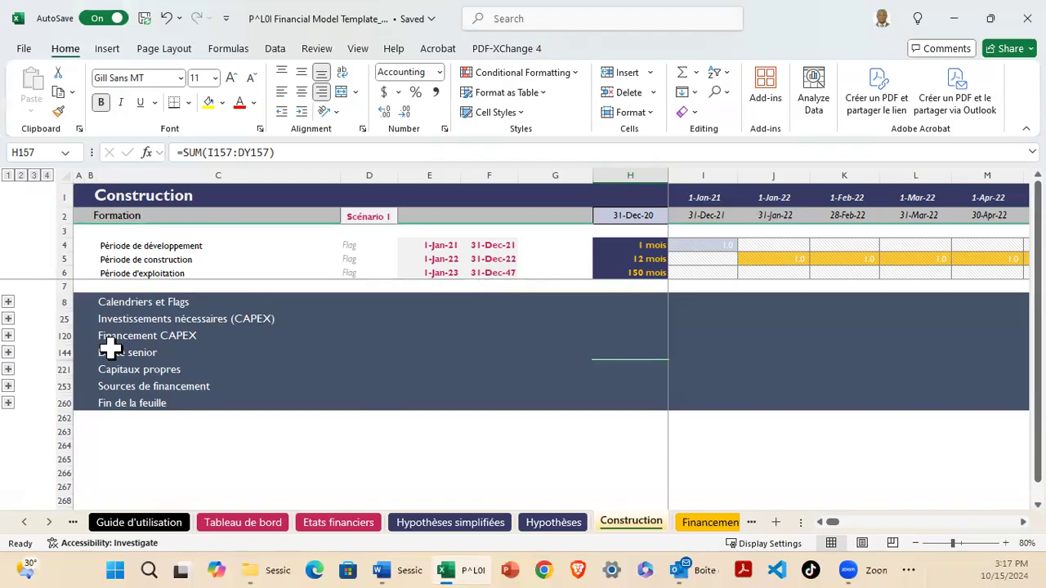
# Show the Construction sheet's sub-section headings under each main section and compare that outline level with the expanded detail.
pyautogui.click(22, 175)
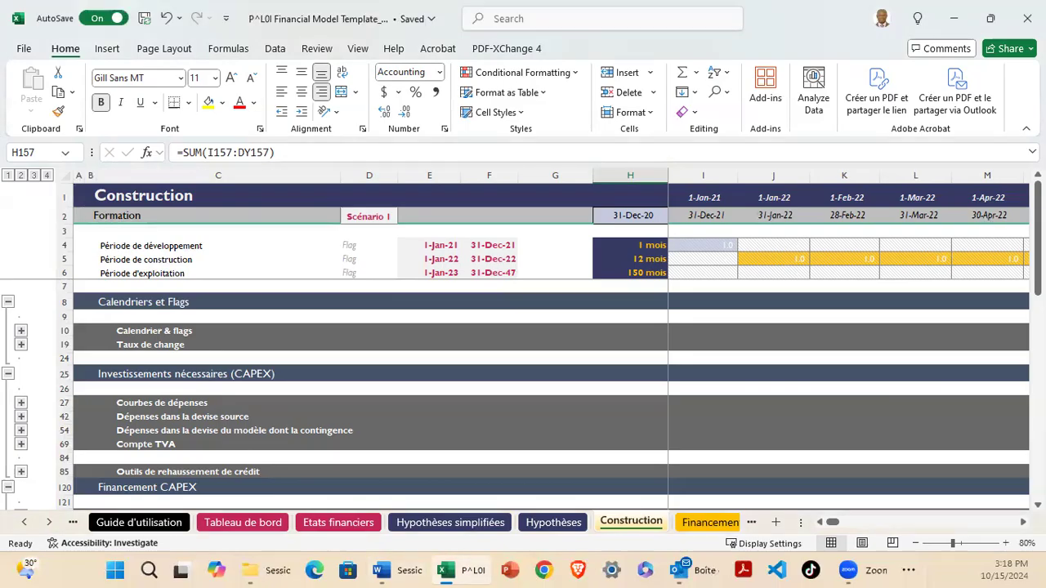
pyautogui.scroll(-10, 995, 494)
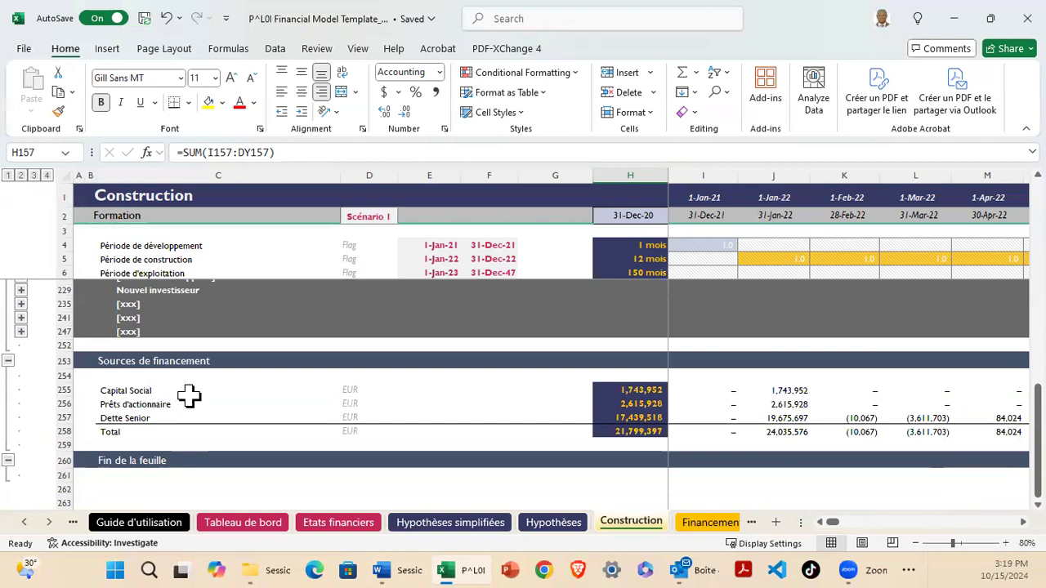
pyautogui.scroll(5, 193, 372)
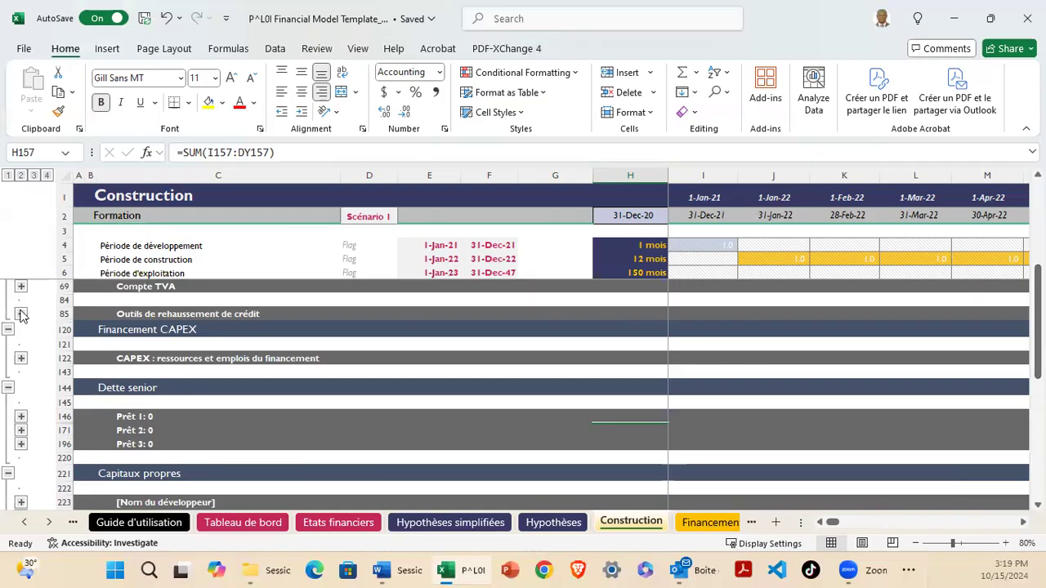
pyautogui.click(46, 175)
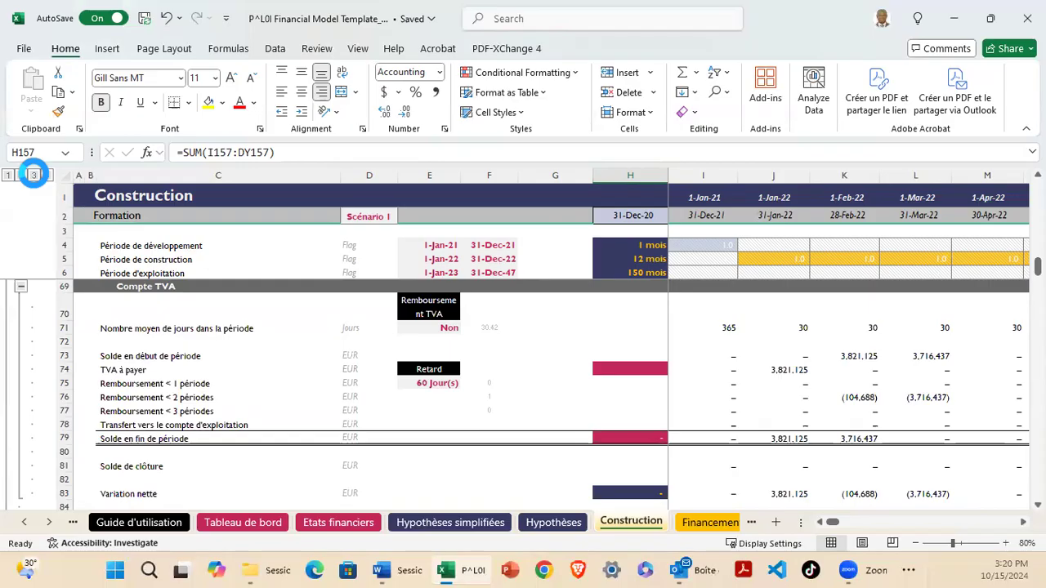
pyautogui.click(20, 175)
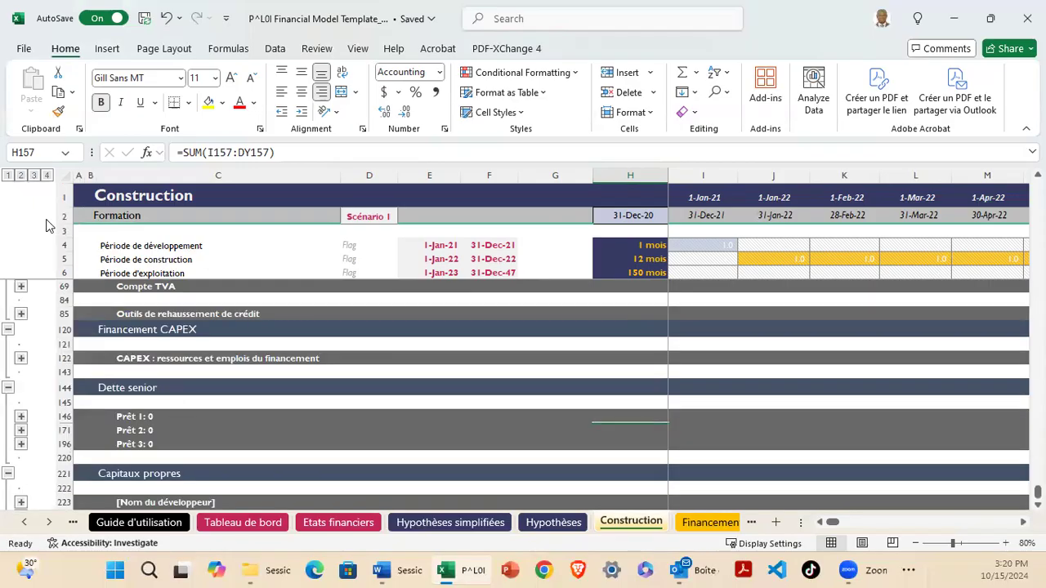
# Expand the Construction outline to its detail rows and examine the Taux, Compte and Frais mini sections under Prêt 1.
pyautogui.click(32, 175)
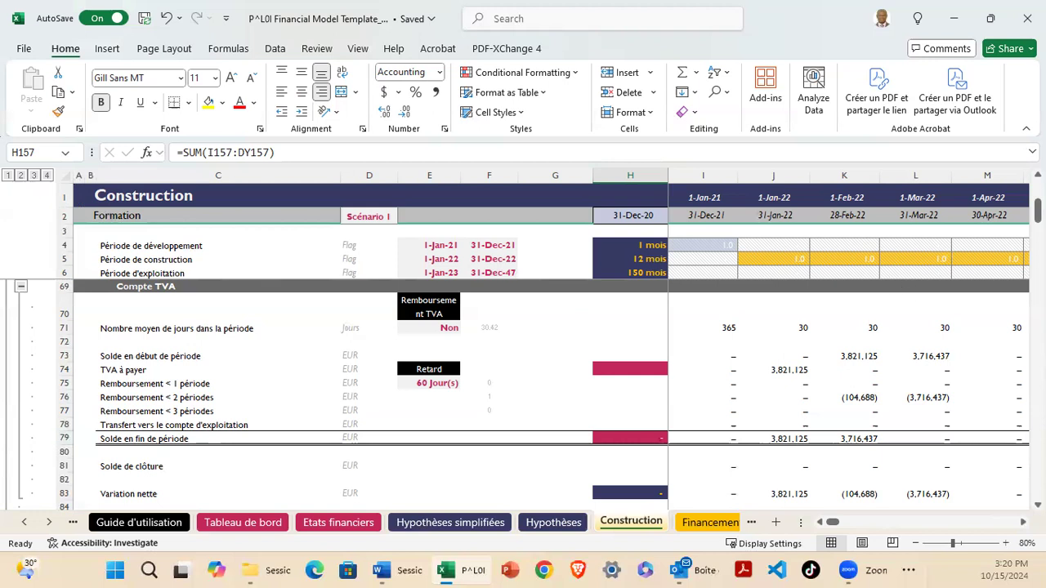
pyautogui.scroll(-5, 523, 392)
pyautogui.moveTo(1036, 317); pyautogui.dragTo(1036, 410)
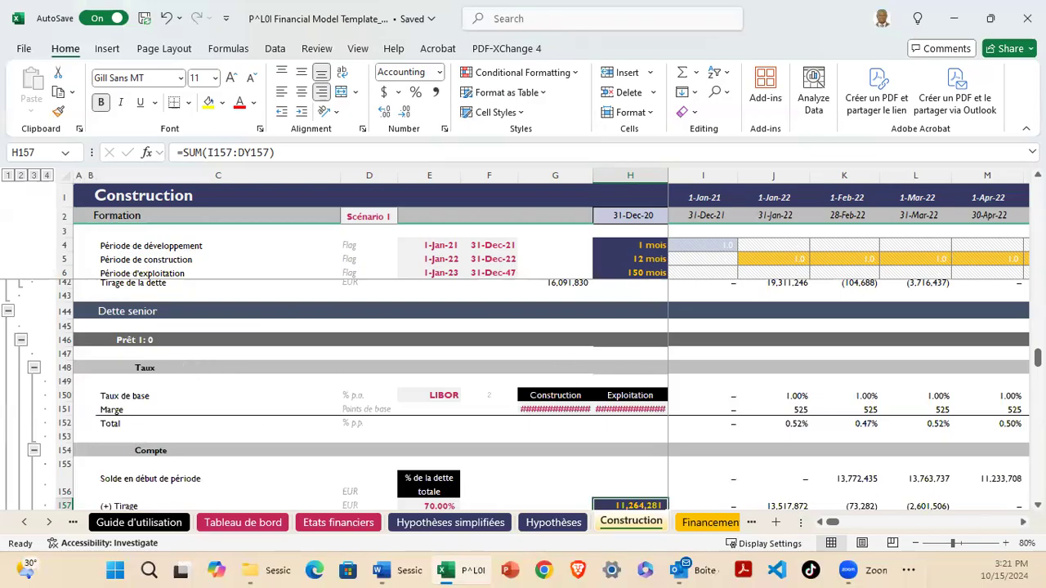
pyautogui.scroll(-5, 497, 438)
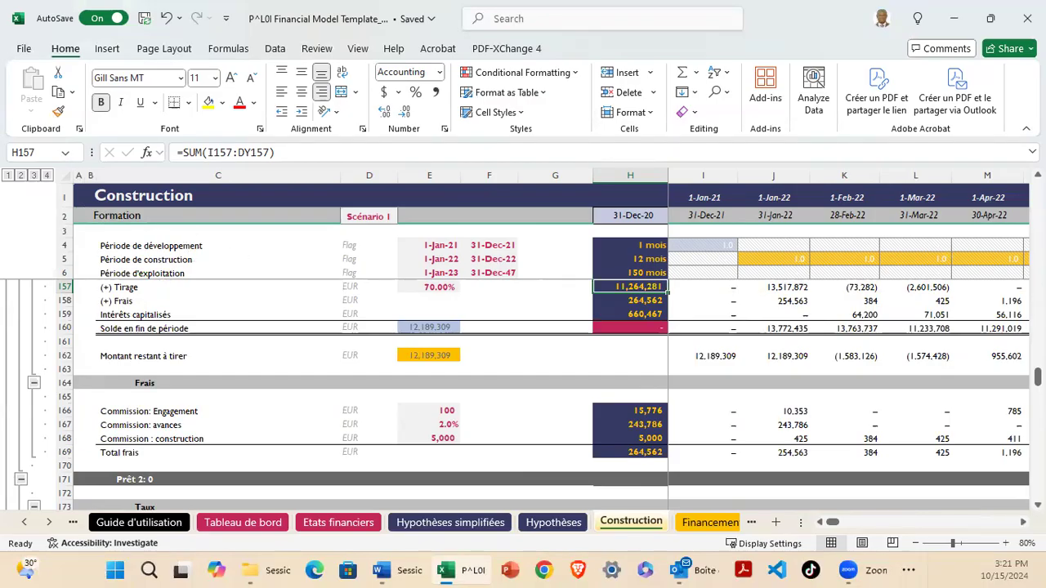
# Open Guide d'utilisation and read through the cell formats explained under Styles de cellule.
pyautogui.click(139, 523)
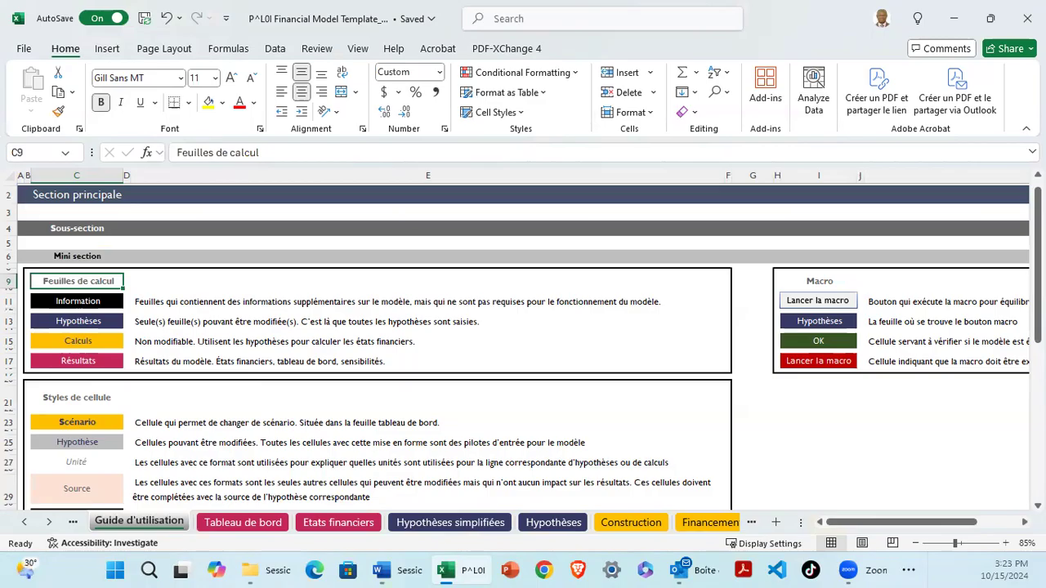
pyautogui.scroll(-2, 523, 343)
pyautogui.scroll(-2, 523, 343)
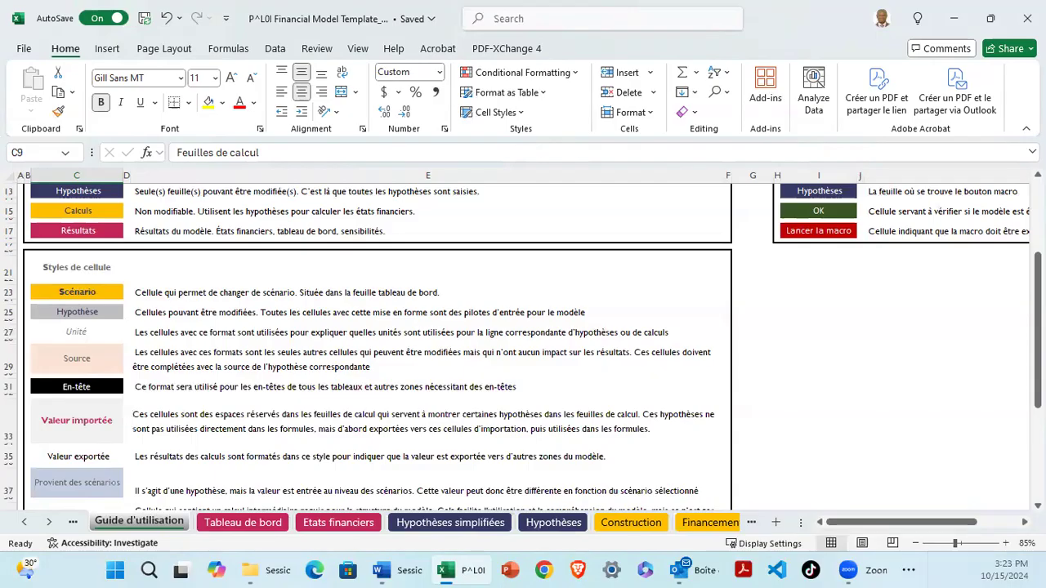
pyautogui.moveTo(1038, 341); pyautogui.dragTo(1037, 431)
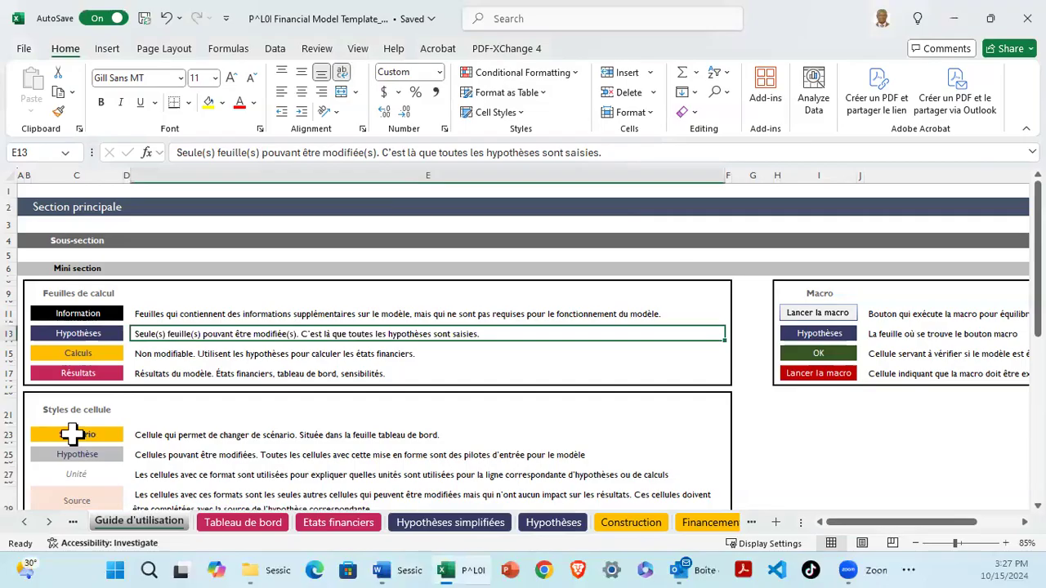
# Select the Scénario style in the guide, view the scenario selector on Tableau de bord, and return to the guide.
pyautogui.click(72, 434)
pyautogui.click(72, 433)
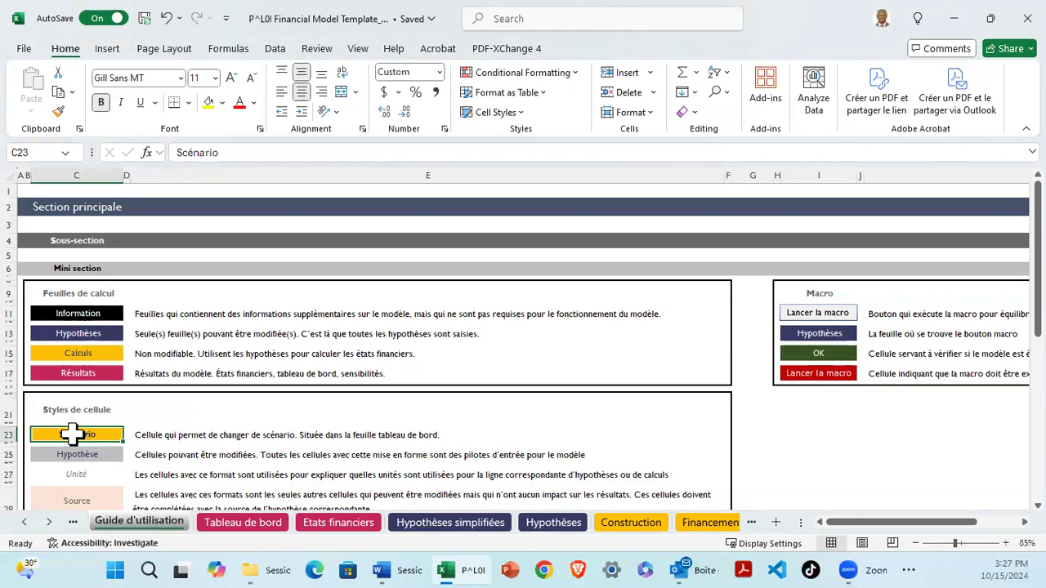
pyautogui.click(243, 524)
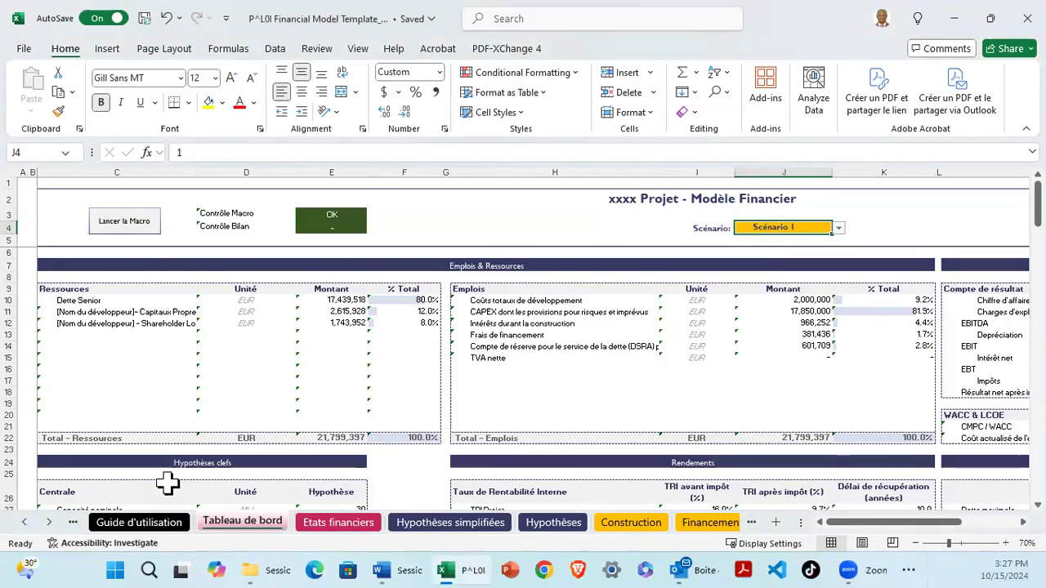
pyautogui.click(139, 523)
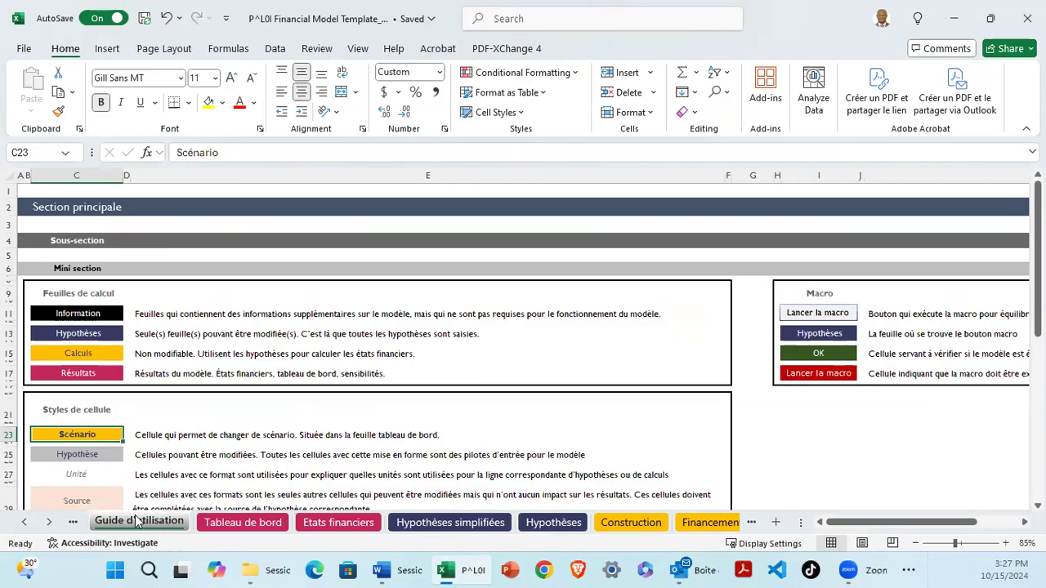
# Select the guide's Hypothèse style and examine matching input cells in the OPEX section of Hypothèses simplifiées.
pyautogui.click(80, 456)
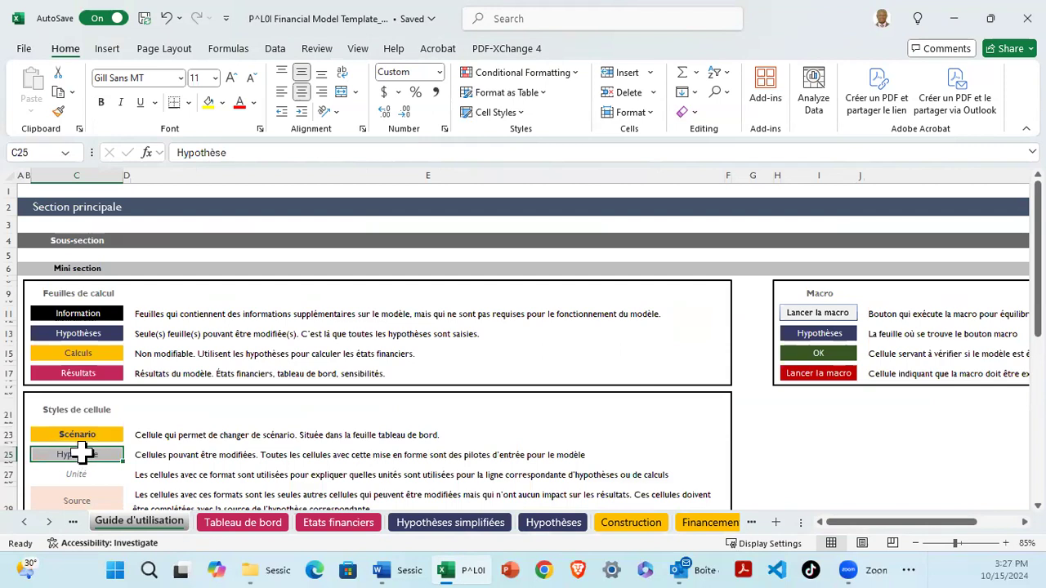
pyautogui.click(416, 525)
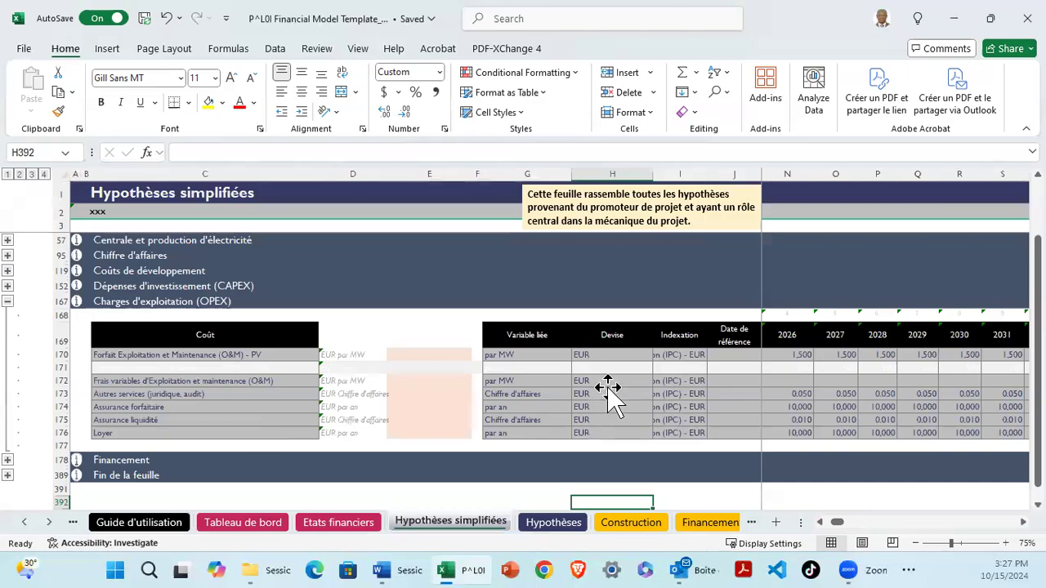
pyautogui.click(607, 382)
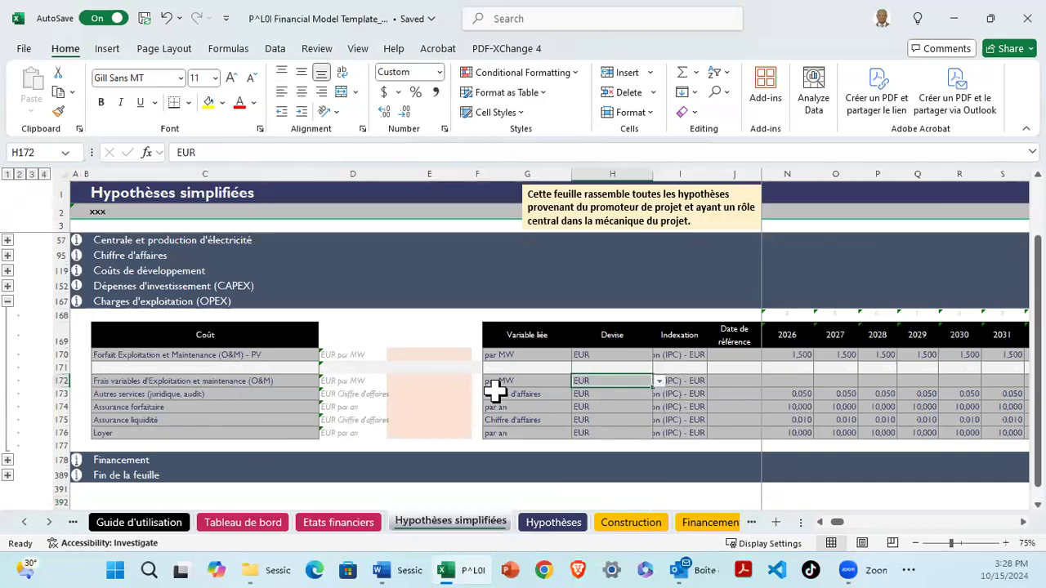
pyautogui.press('Left')
pyautogui.press('Left')
pyautogui.press('Left')
pyautogui.press('Left')
pyautogui.press('Left')
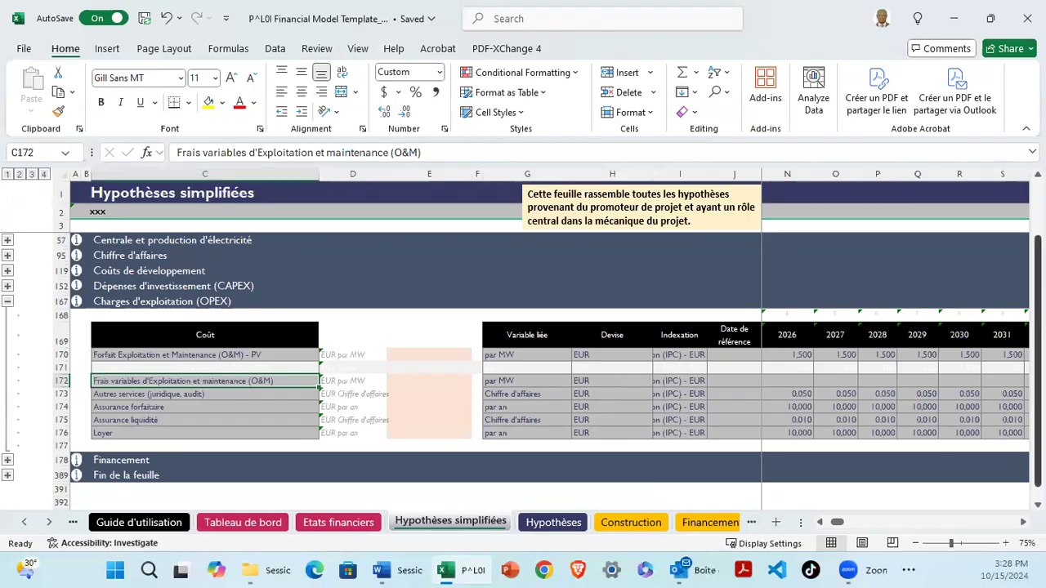
pyautogui.scroll(2, 760, 454)
pyautogui.click(733, 450)
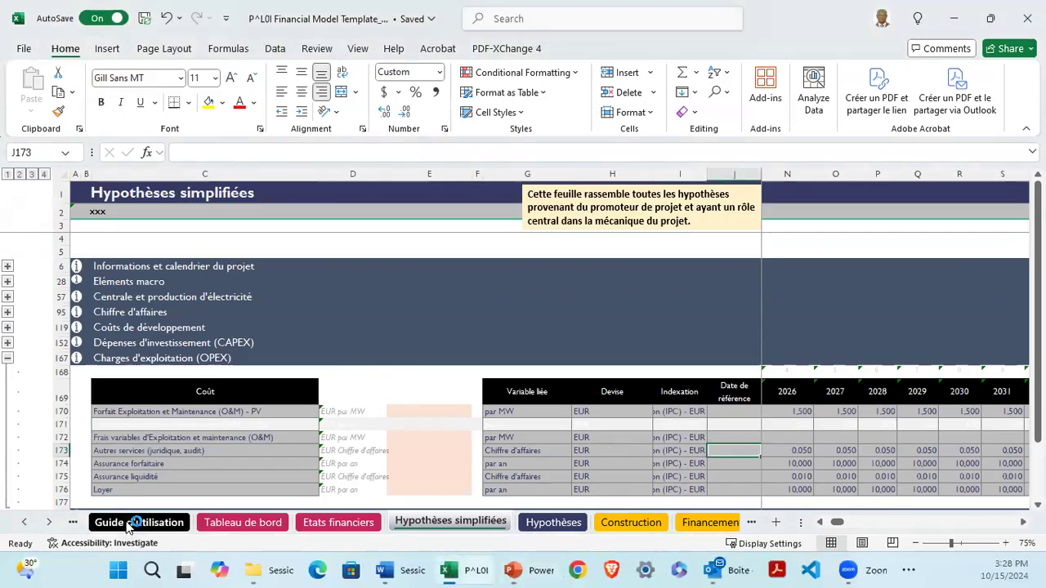
# Select the Unité style in the guide, inspect unit cells D172 and D174 on Hypothèses simplifiées, and return to the guide.
pyautogui.click(135, 522)
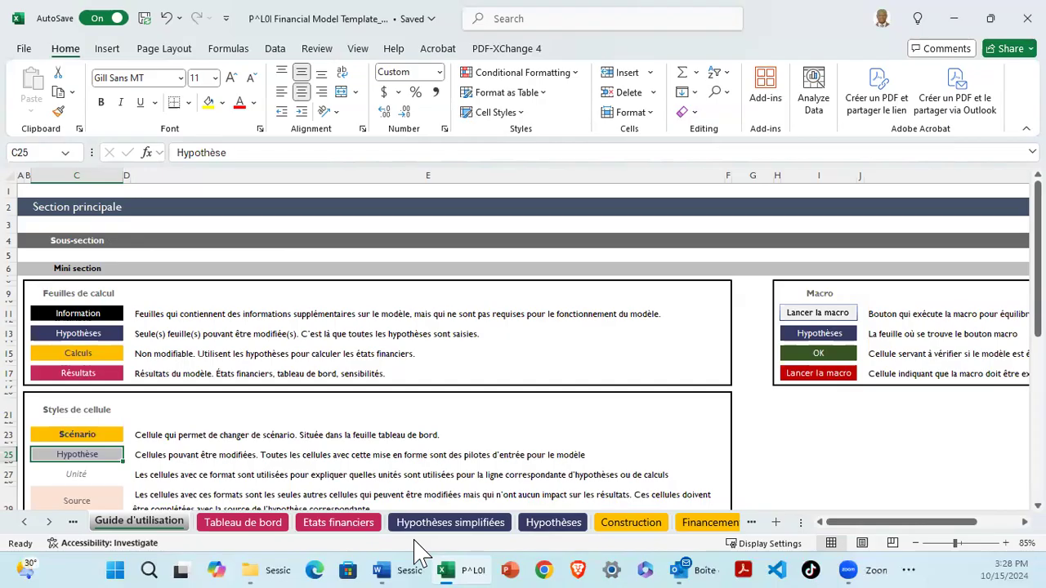
pyautogui.click(82, 477)
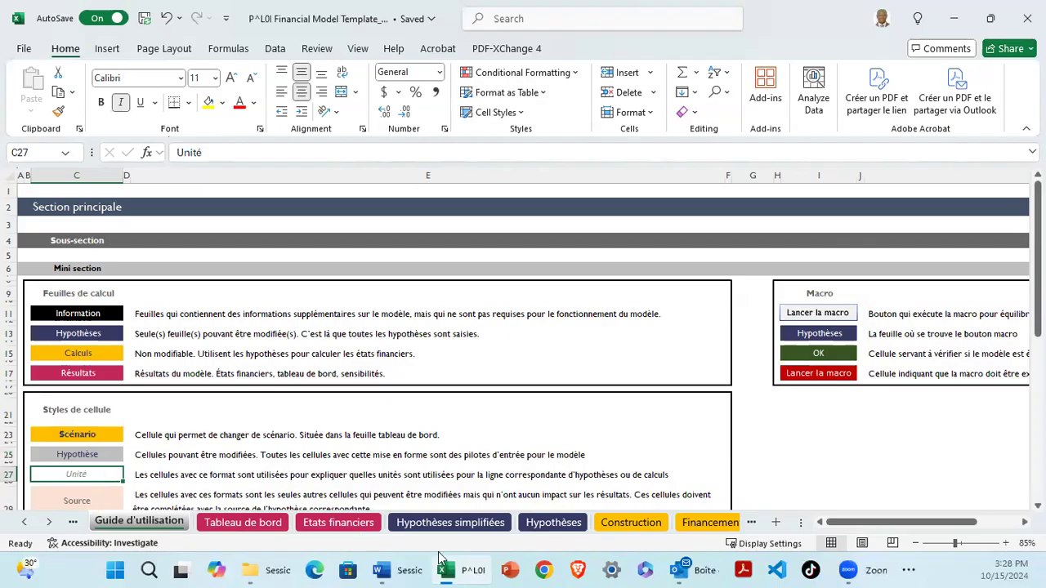
pyautogui.click(438, 522)
pyautogui.click(354, 437)
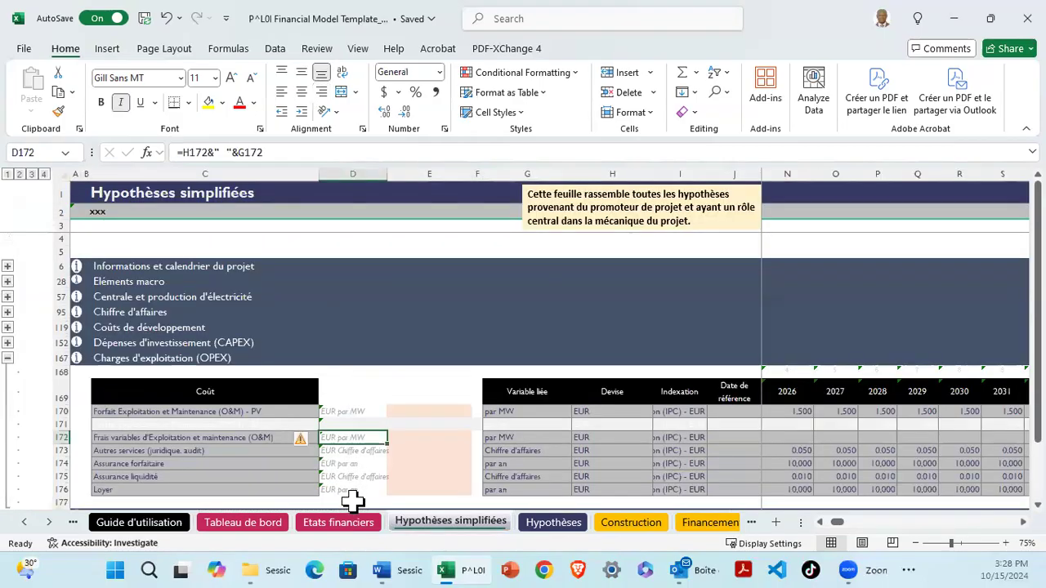
pyautogui.click(347, 464)
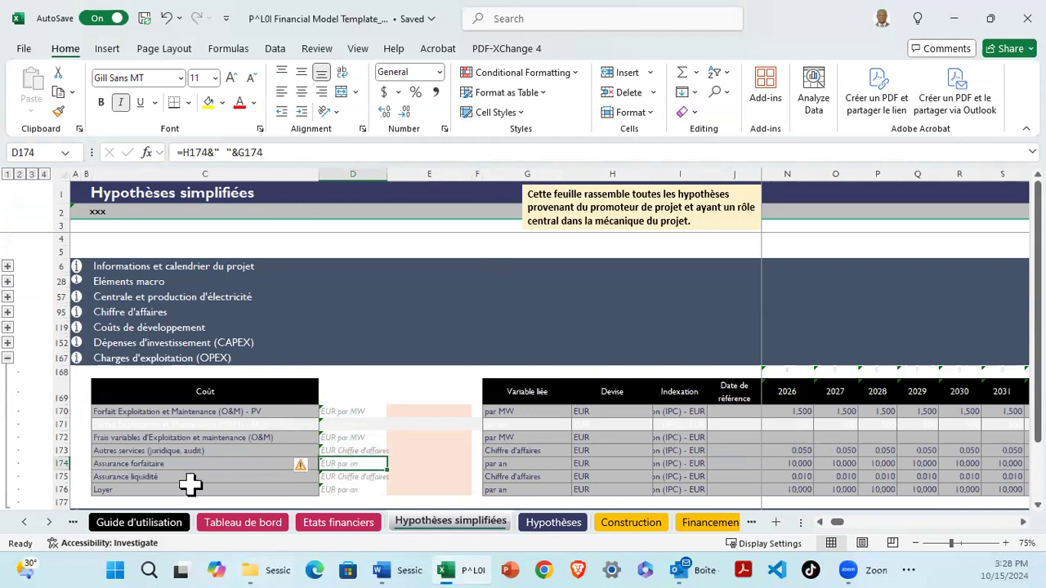
pyautogui.click(157, 526)
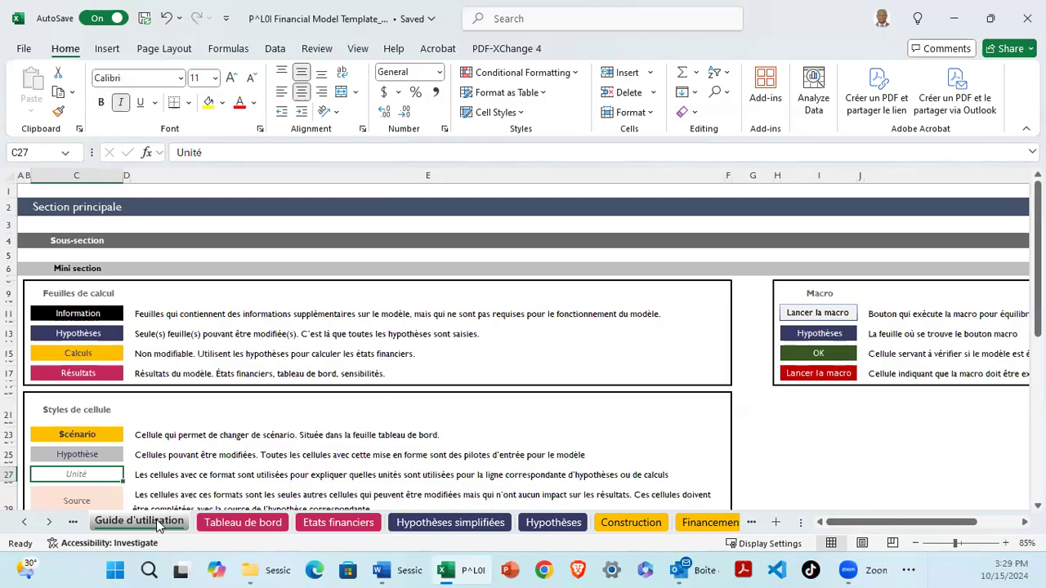
# On Hypothèses simplifiées, inspect the source cell for Dégradation annuelle and the Année 1 and Année 2+ header cells.
pyautogui.click(451, 523)
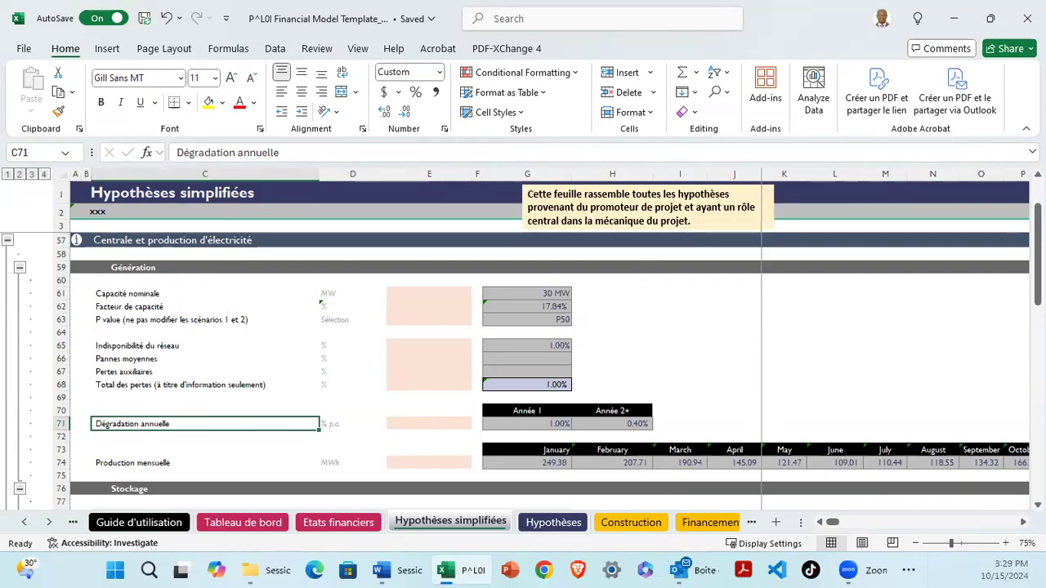
pyautogui.click(406, 425)
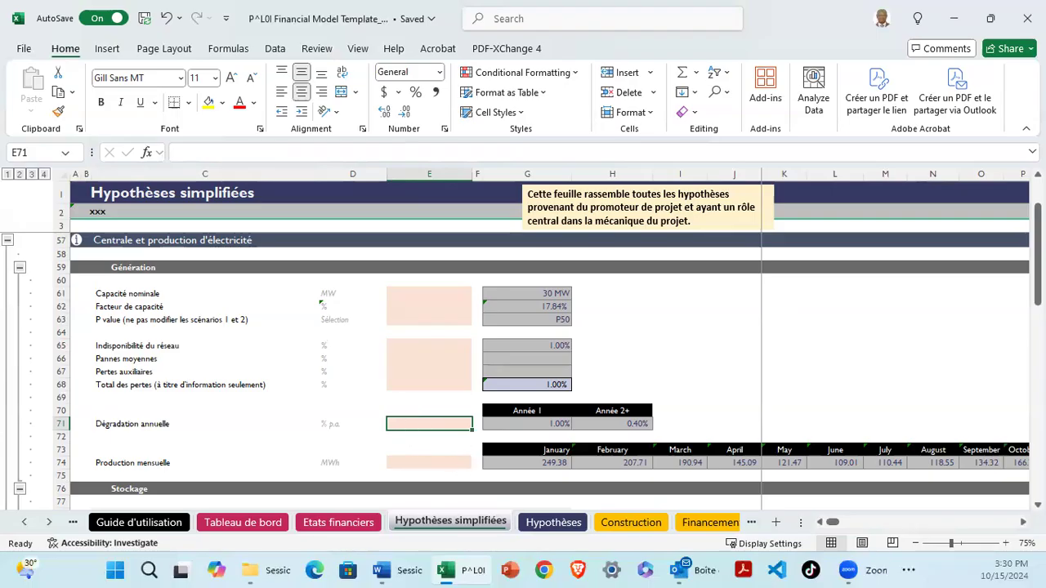
pyautogui.click(528, 411)
pyautogui.press('Right')
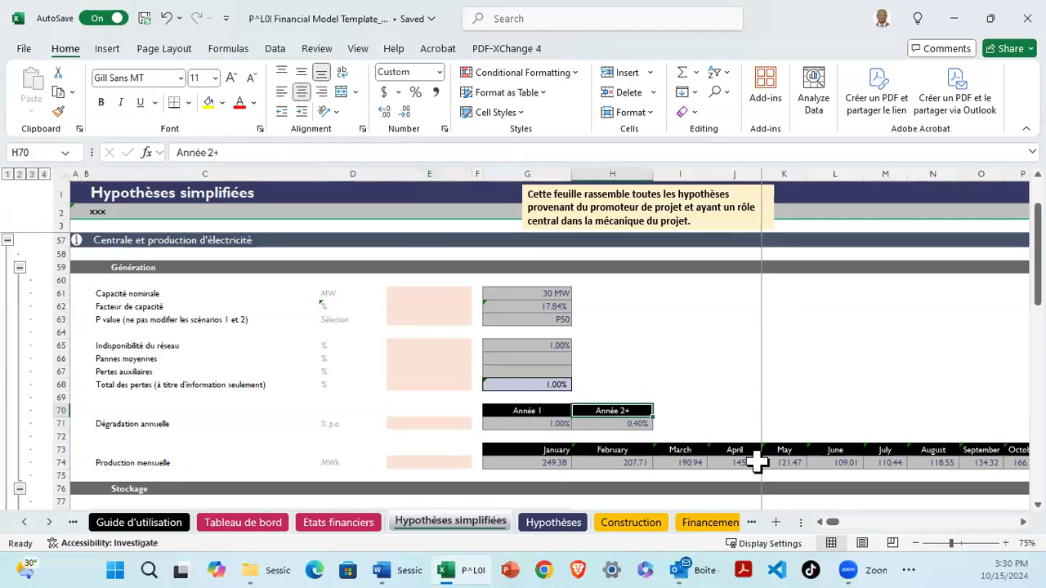
pyautogui.click(734, 432)
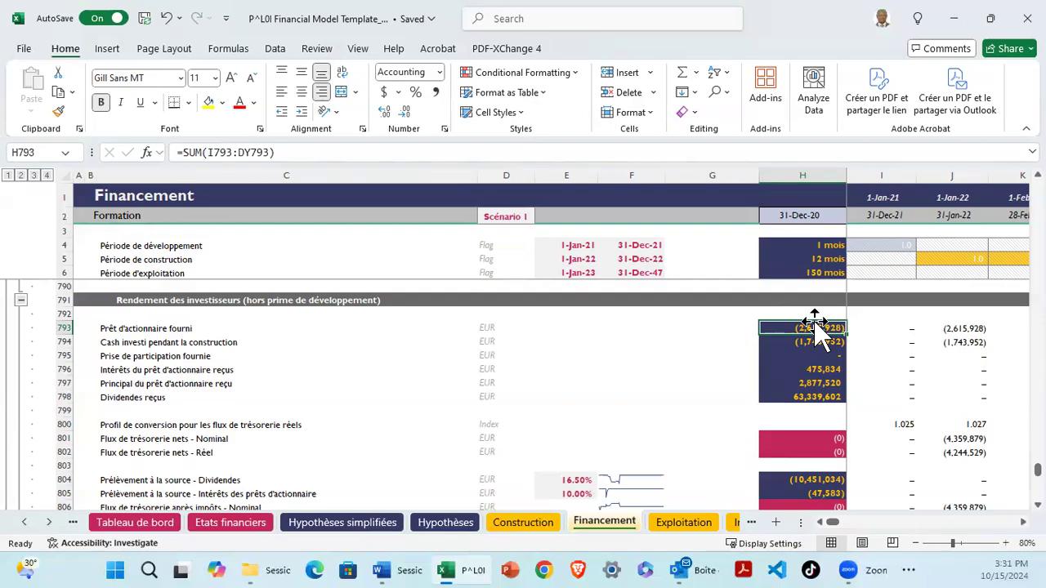
# On Financement, examine the monthly and yearly Prêt d'actionnaire fourni formulas along row 793, from I793 to DB793.
pyautogui.click(883, 327)
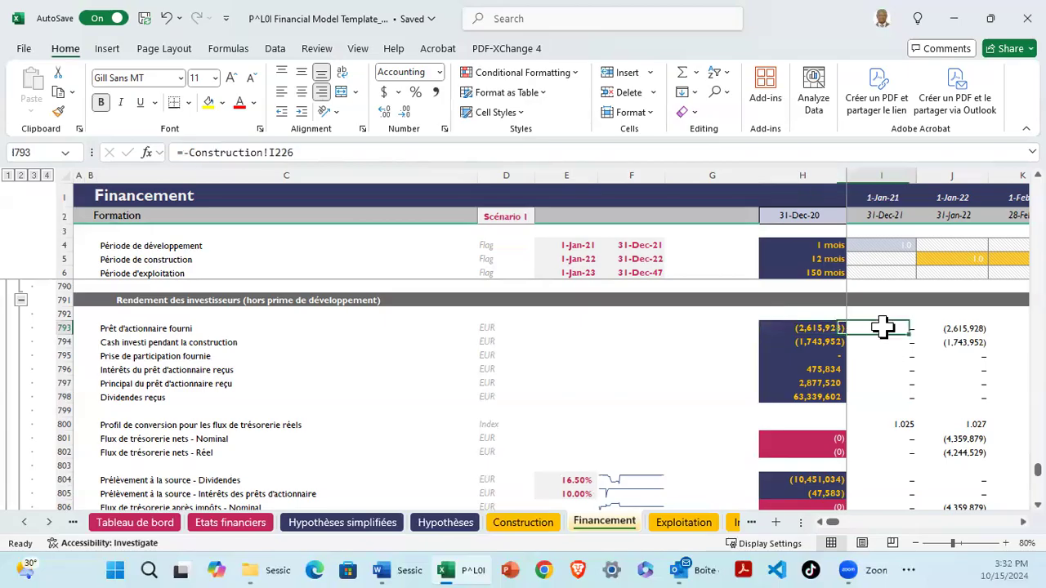
pyautogui.press('Right')
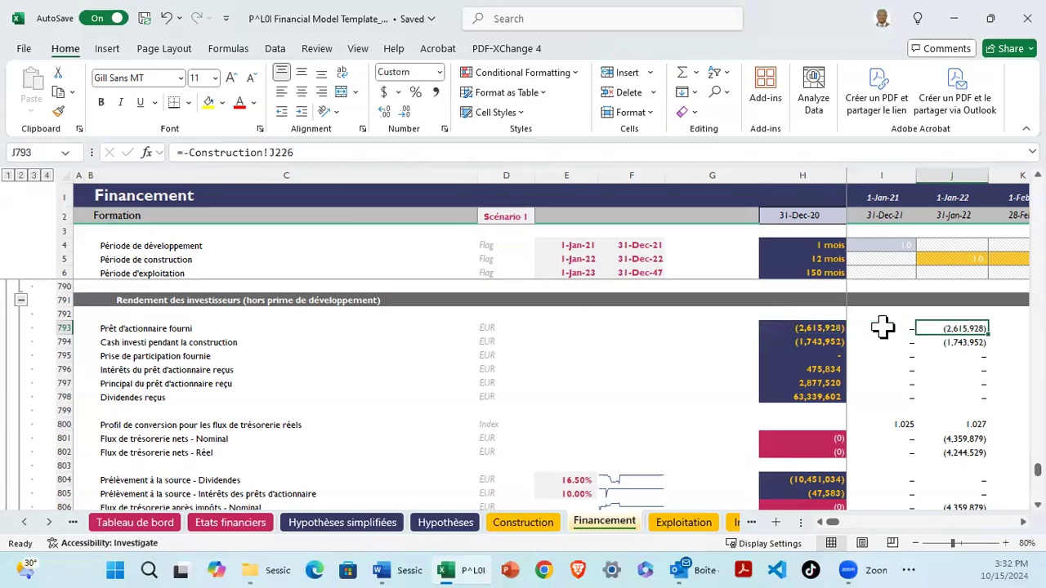
pyautogui.press('Right')
pyautogui.press('Right')
pyautogui.press('Right')
pyautogui.press('Right')
pyautogui.press('Right')
pyautogui.press('Right')
pyautogui.press('Right')
pyautogui.press('Right')
pyautogui.press('Right')
pyautogui.press('Right')
pyautogui.press('Right')
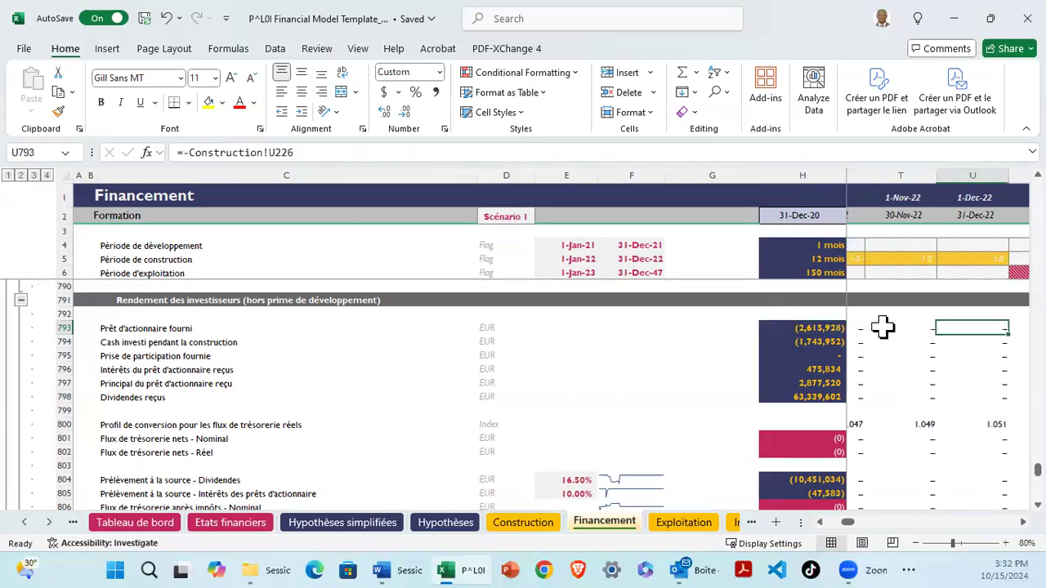
pyautogui.press('Right')
pyautogui.press('Right')
pyautogui.press('Right')
pyautogui.press('Right')
pyautogui.press('Right')
pyautogui.press('Right')
pyautogui.press('Right')
pyautogui.press('Right')
pyautogui.press('Right')
pyautogui.press('Right')
pyautogui.press('Right')
pyautogui.press('Right')
pyautogui.press('Right')
pyautogui.press('Right')
pyautogui.press('Right')
pyautogui.press('Right')
pyautogui.press('Right')
pyautogui.press('Right')
pyautogui.press('Right')
pyautogui.press('Right')
pyautogui.press('Right')
pyautogui.press('Right')
pyautogui.press('Right')
pyautogui.press('Right')
pyautogui.press('Right')
pyautogui.press('Right')
pyautogui.press('Right')
pyautogui.press('Right')
pyautogui.press('Right')
pyautogui.press('Right')
pyautogui.press('Right')
pyautogui.press('Right')
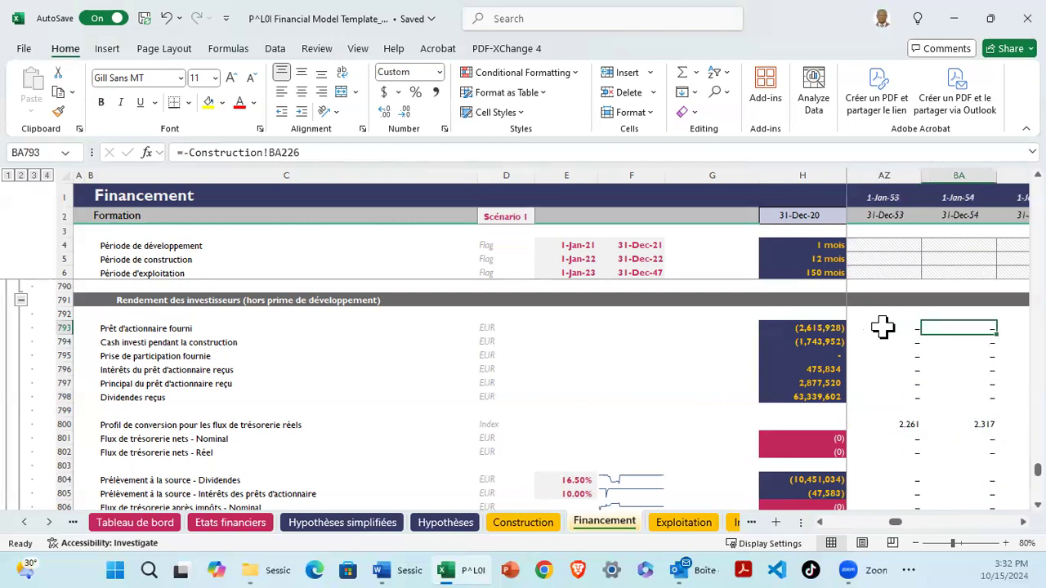
pyautogui.press('Right')
pyautogui.press('Right')
pyautogui.press('Right')
pyautogui.press('Right')
pyautogui.press('Right')
pyautogui.press('Right')
pyautogui.press('Right')
pyautogui.press('Right')
pyautogui.press('Right')
pyautogui.press('Right')
pyautogui.press('Right')
pyautogui.press('Right')
pyautogui.press('Right')
pyautogui.press('Right')
pyautogui.press('Right')
pyautogui.press('Right')
pyautogui.press('Right')
pyautogui.press('Right')
pyautogui.press('Right')
pyautogui.press('Right')
pyautogui.press('Right')
pyautogui.press('Right')
pyautogui.press('Right')
pyautogui.press('Right')
pyautogui.press('Right')
pyautogui.press('Right')
pyautogui.press('Right')
pyautogui.press('Right')
pyautogui.press('Right')
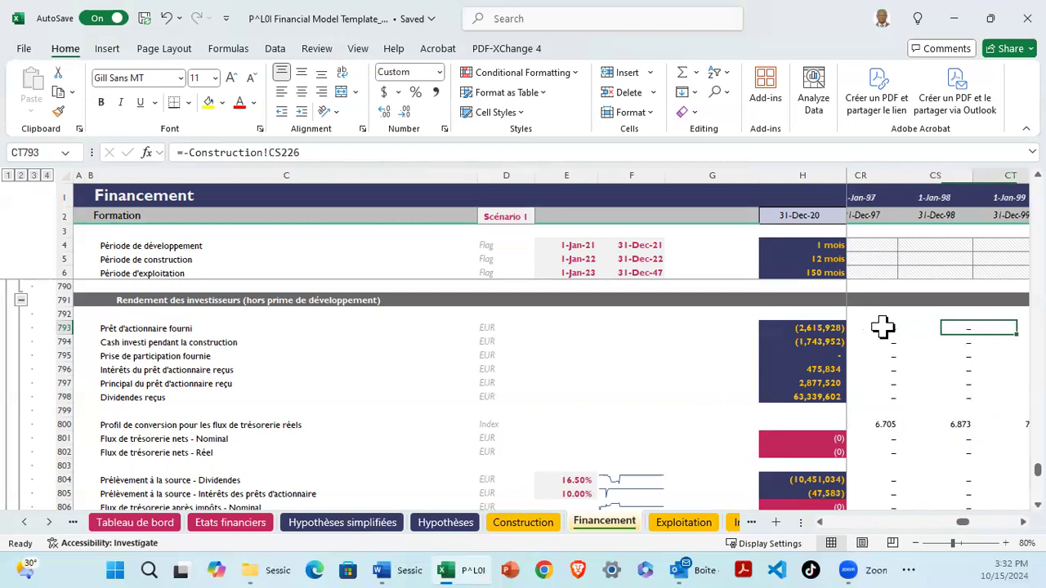
pyautogui.press('Right')
pyautogui.press('Right')
pyautogui.press('Right')
pyautogui.press('Right')
pyautogui.press('Right')
pyautogui.press('Right')
pyautogui.press('Right')
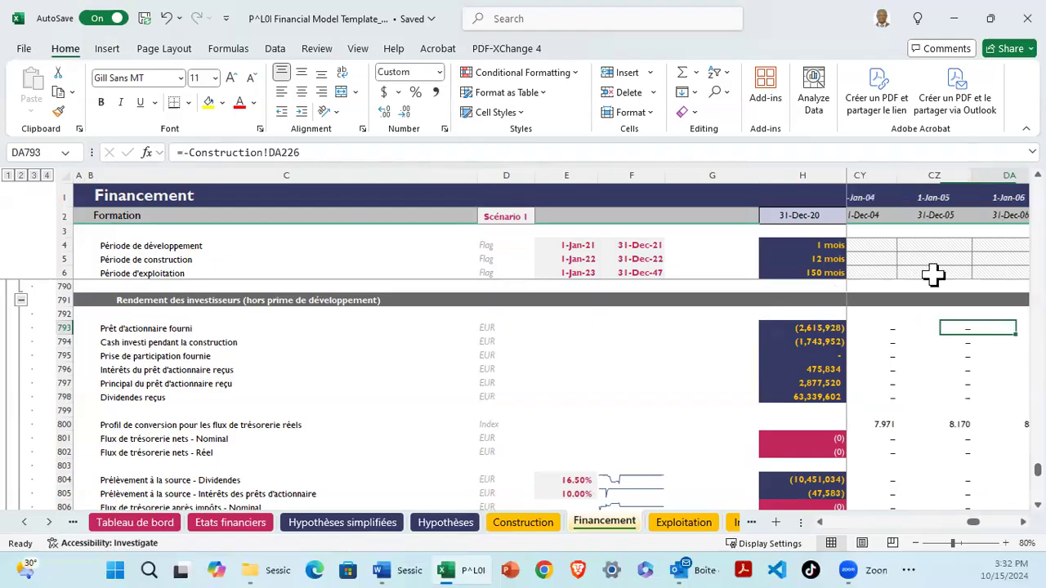
pyautogui.press('Right')
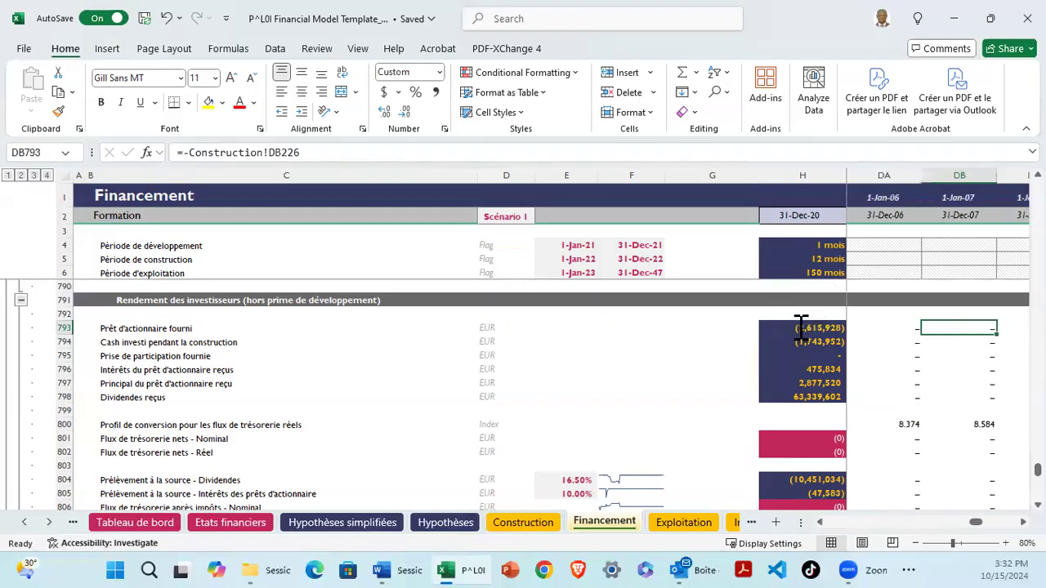
# Open the SUM formula in H793 for editing and view the end of its referenced range at column DY.
pyautogui.hotkey('ctrl', 'Left')
pyautogui.press('F2')
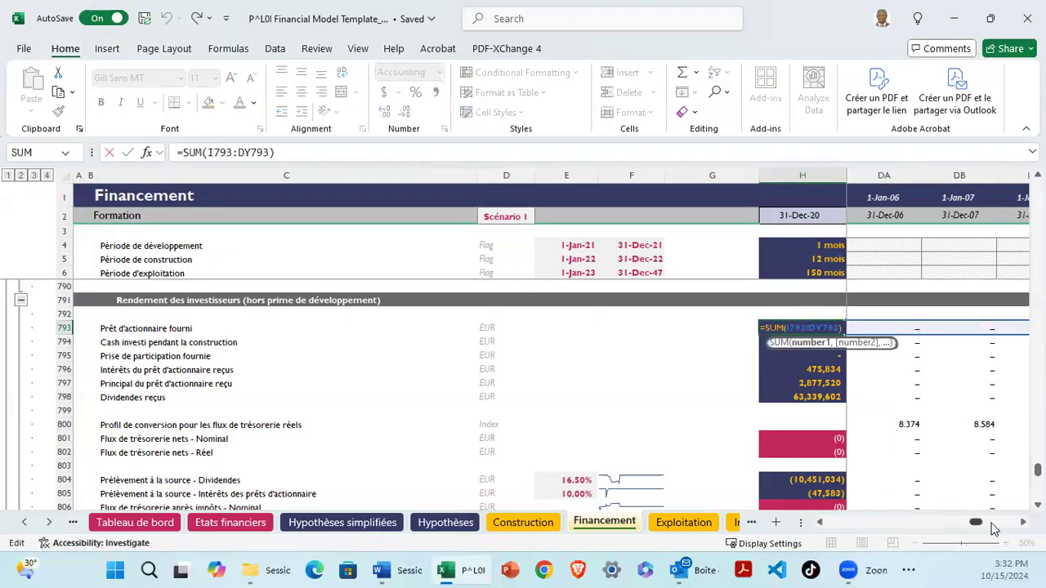
pyautogui.moveTo(976, 523); pyautogui.dragTo(1010, 522)
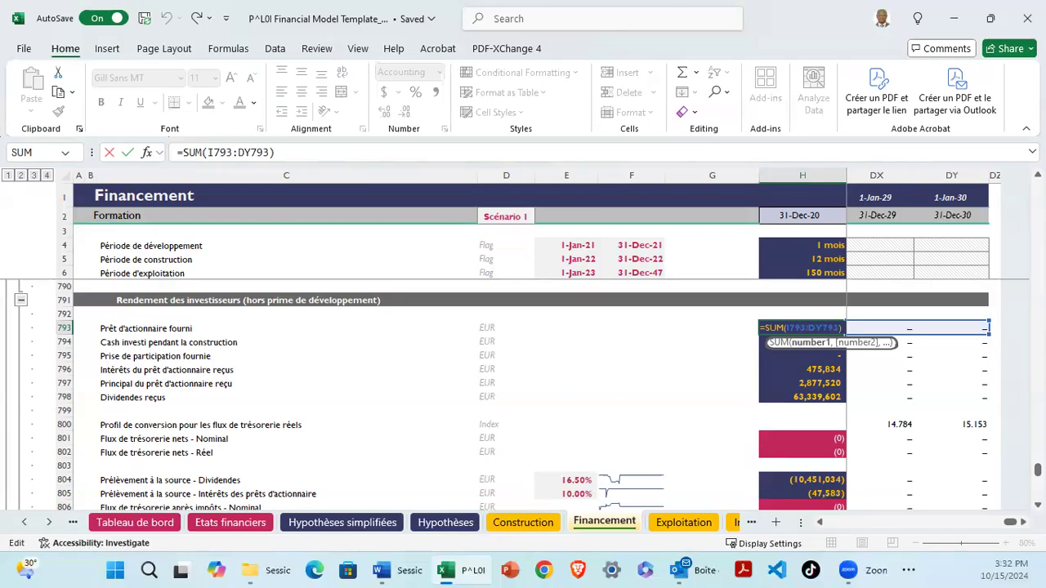
# On Hypothèses simplifiées, collapse all sections and expand Informations et calendrier du projet to review its inputs.
pyautogui.click(331, 523)
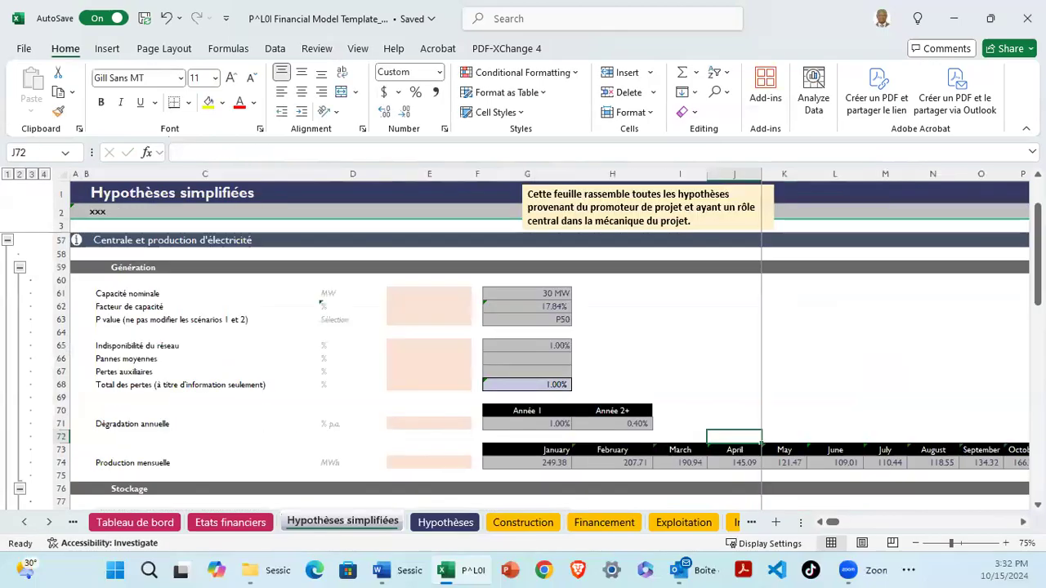
pyautogui.scroll(2, 460, 307)
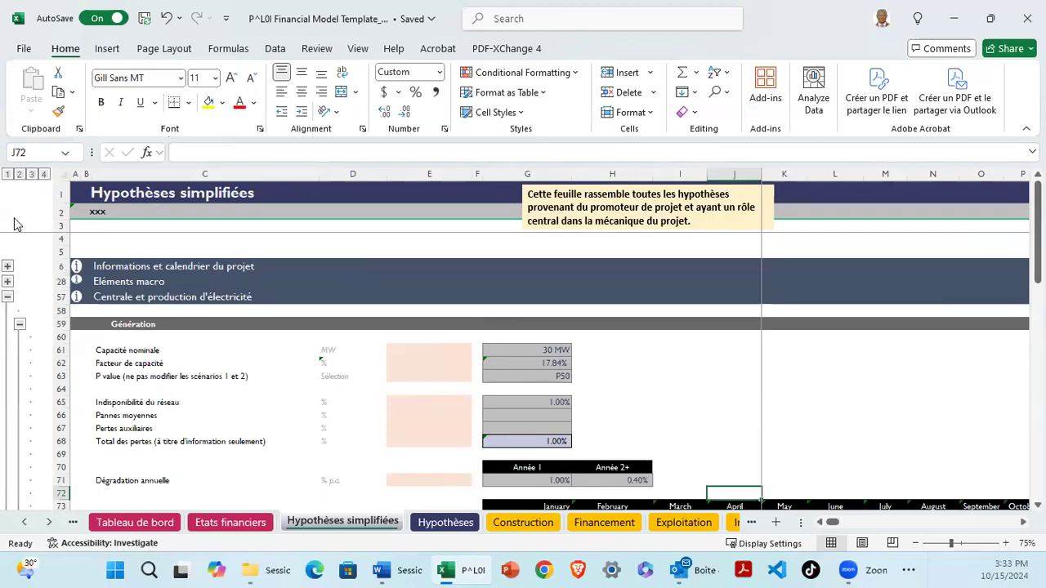
pyautogui.click(7, 175)
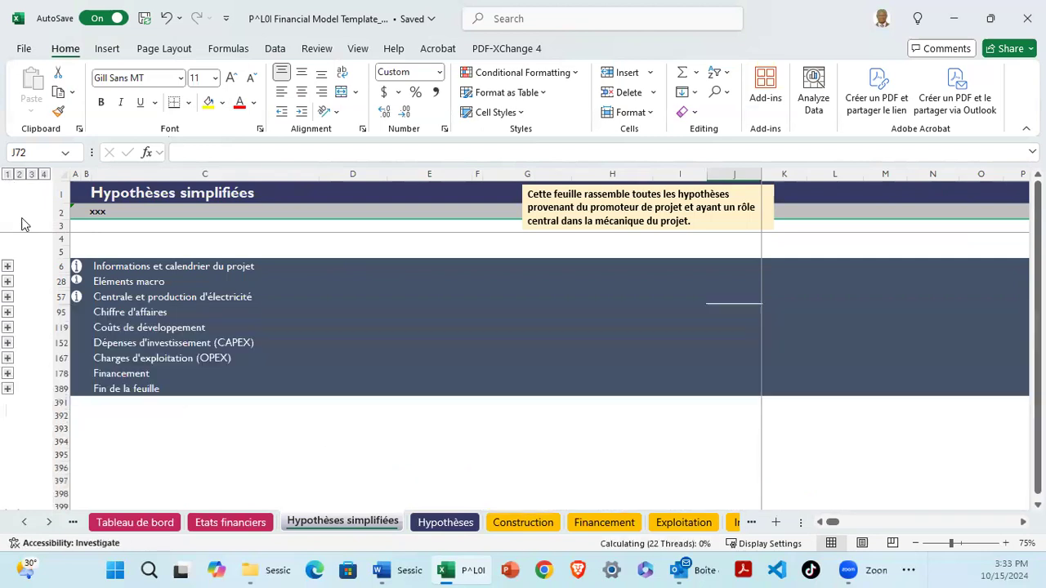
pyautogui.click(7, 266)
pyautogui.scroll(-1, 114, 274)
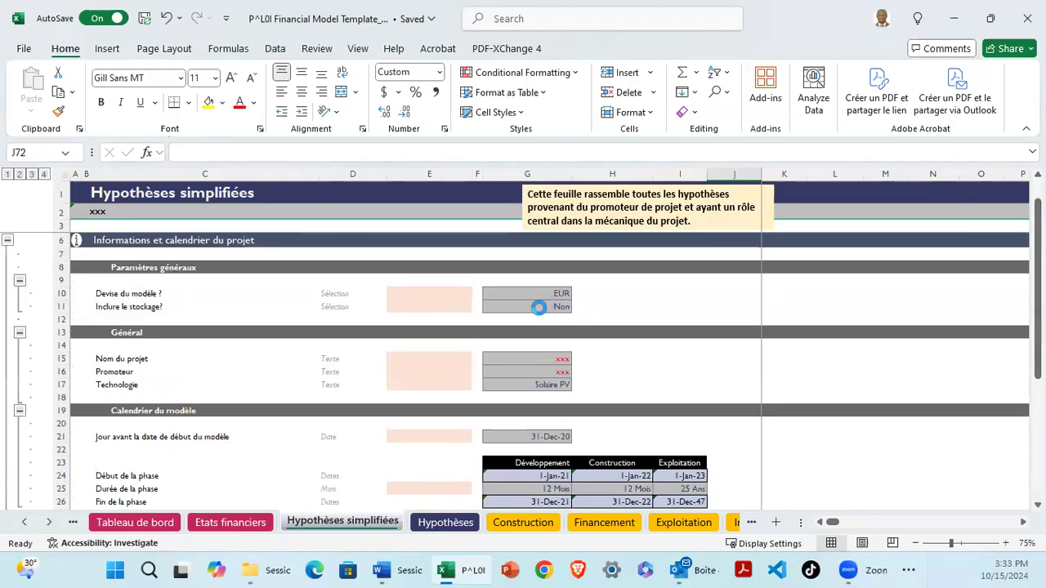
# Collapse all sections again, expand Centrale et production d'électricité, review Génération and Stockage, and inspect the Facteur de capacité formula in G62.
pyautogui.click(7, 175)
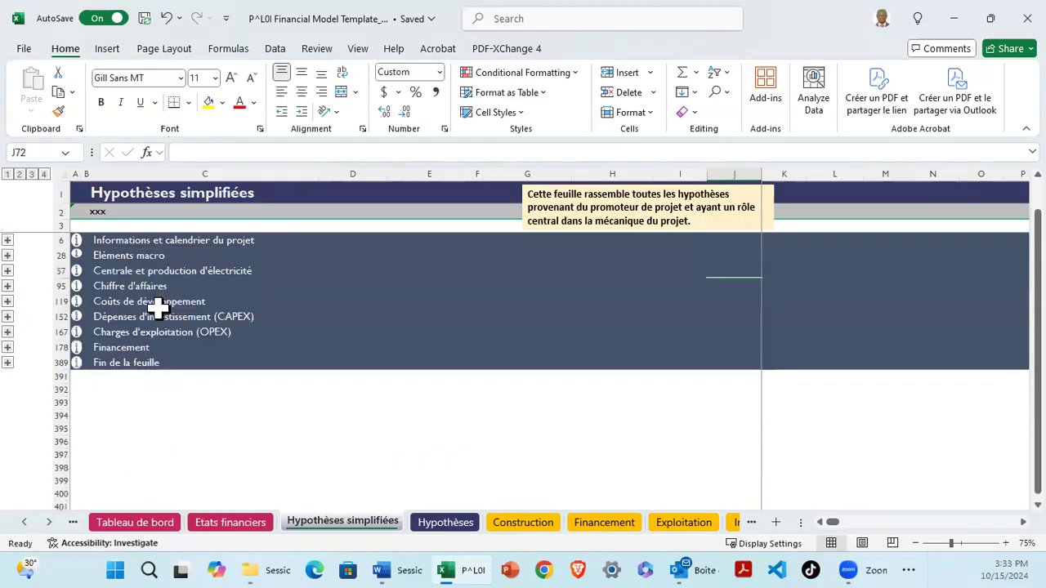
pyautogui.click(8, 272)
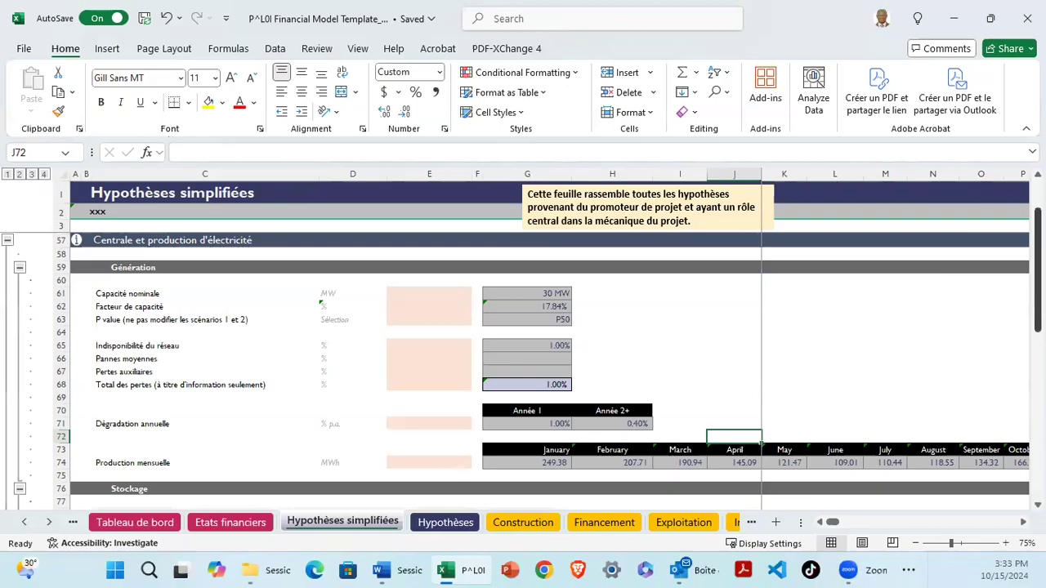
pyautogui.scroll(-4, 654, 349)
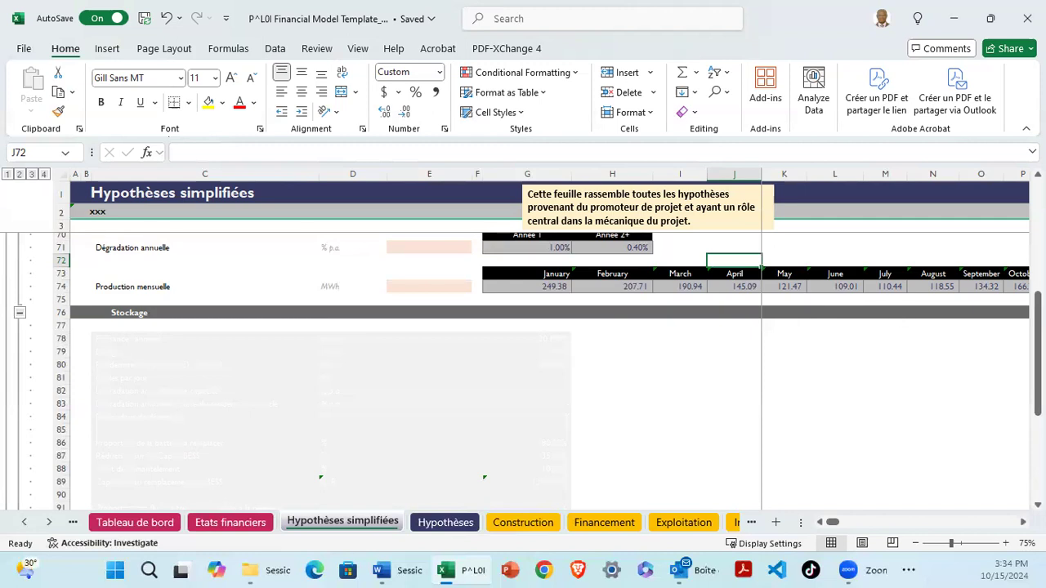
pyautogui.scroll(6, 577, 355)
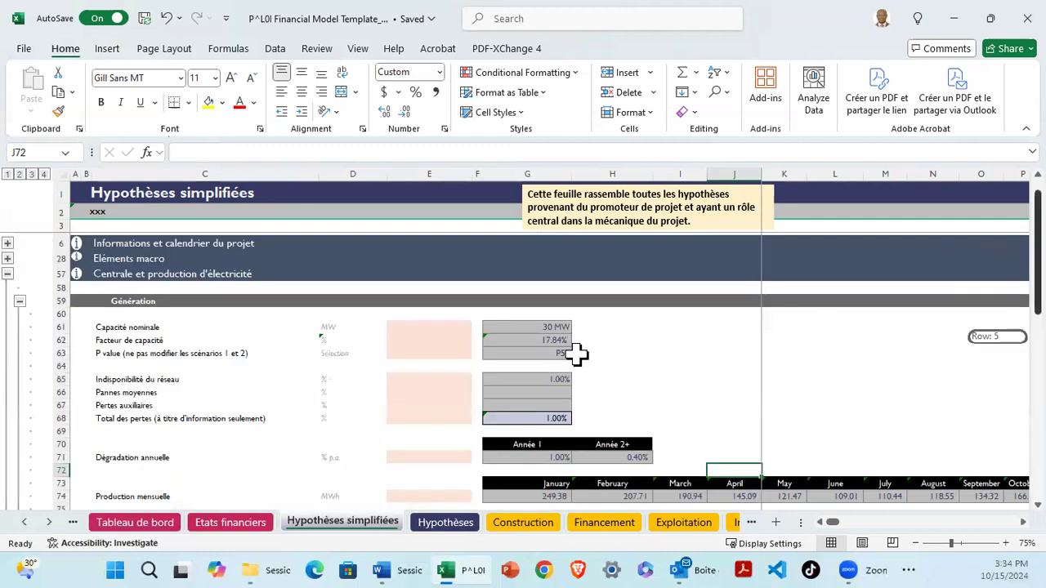
pyautogui.scroll(1, 564, 409)
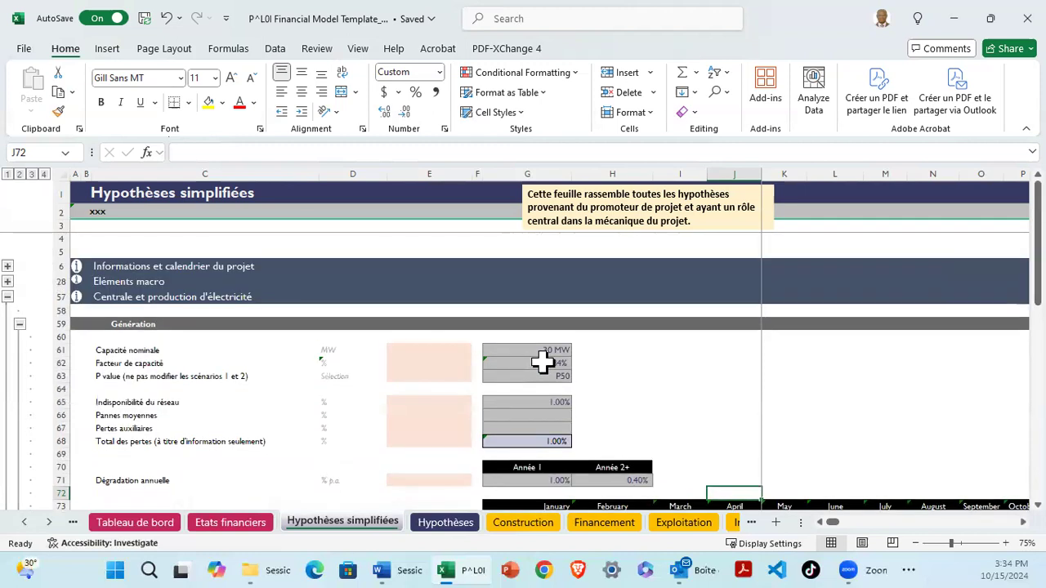
pyautogui.click(543, 363)
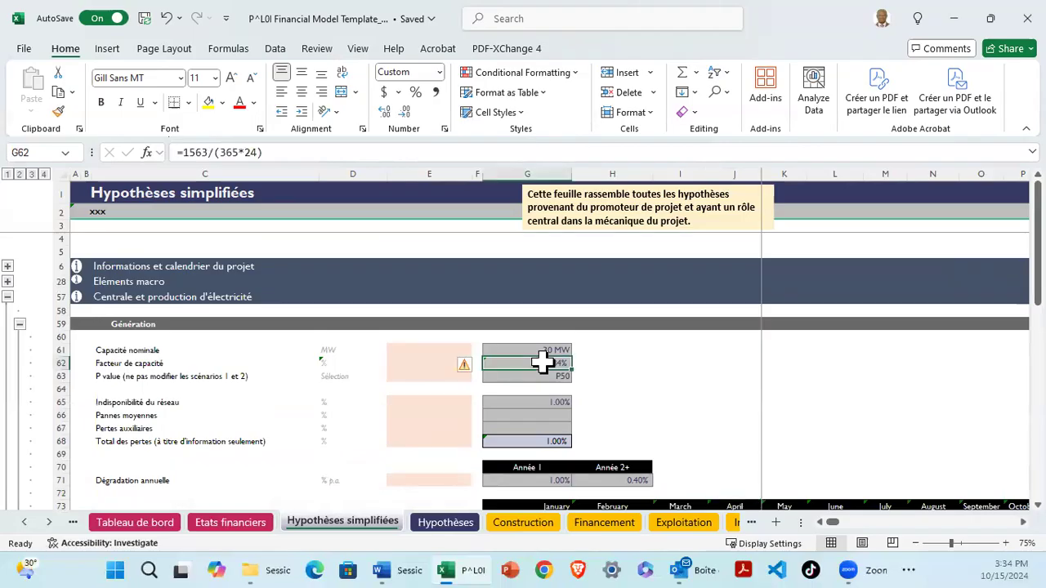
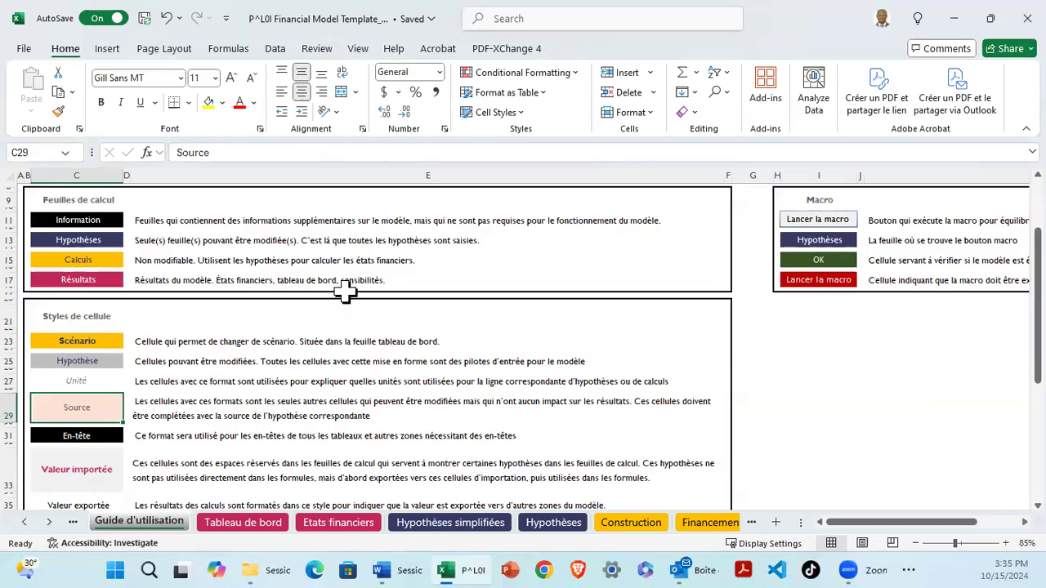
# Return to Hypothèses simplifiées, collapse all its sections to the headings, and briefly view the Hypothèses sheet for comparison.
pyautogui.click(423, 524)
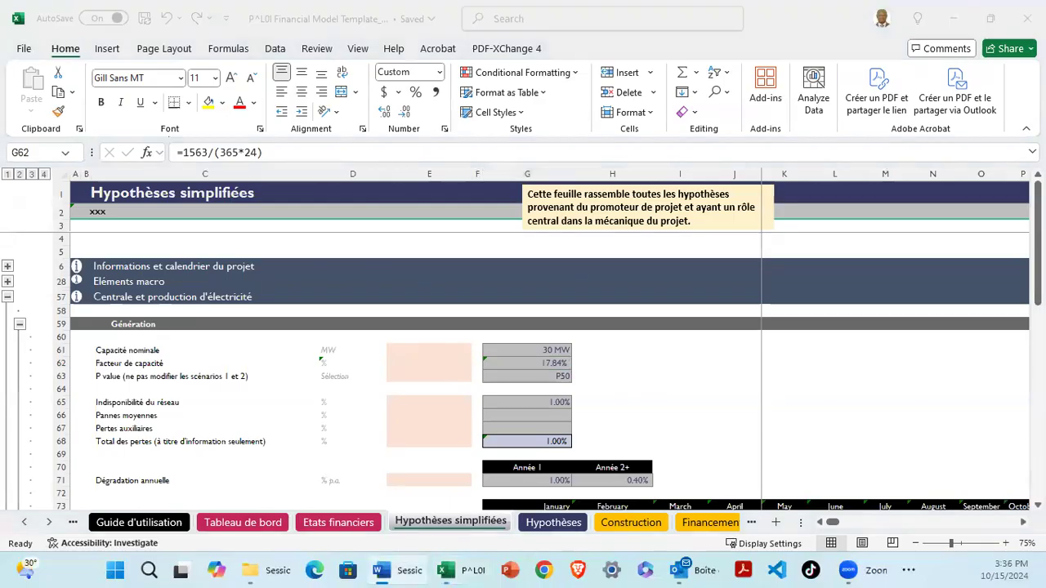
pyautogui.click(7, 177)
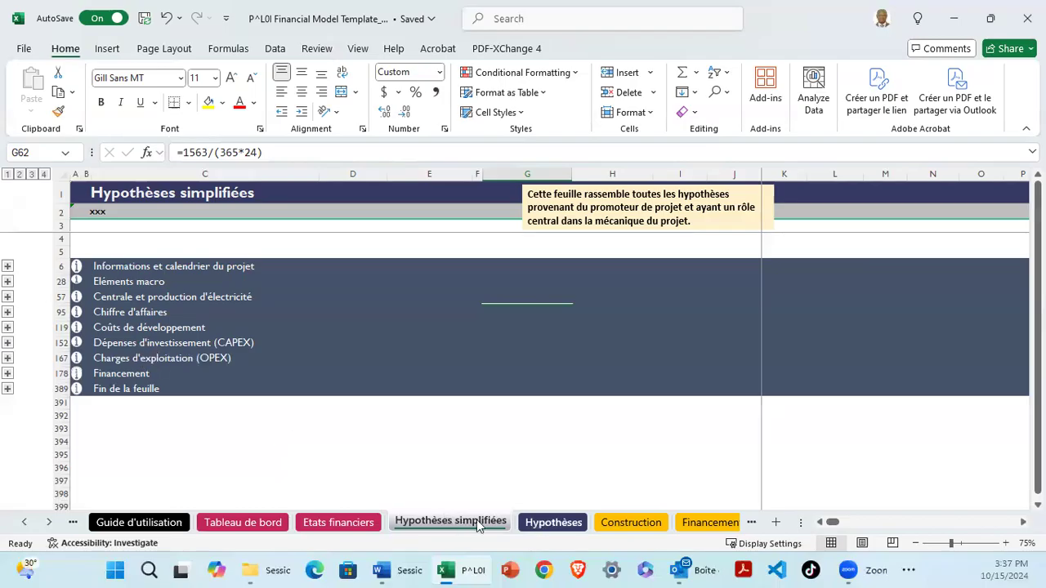
pyautogui.click(544, 524)
pyautogui.hotkey('ctrl', 'pageup')
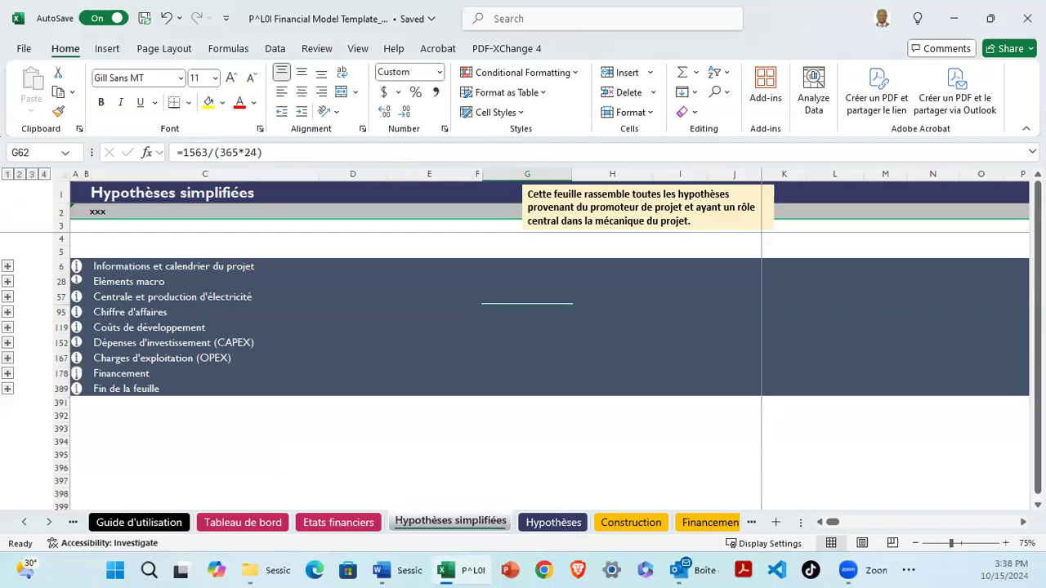
# On the Hypothèses sheet, inspect the Contrôle Macro and Contrôle Bilan check cells E3 and E4 in the header.
pyautogui.hotkey('ctrl', 'pagedown')
pyautogui.scroll(2, 552, 385)
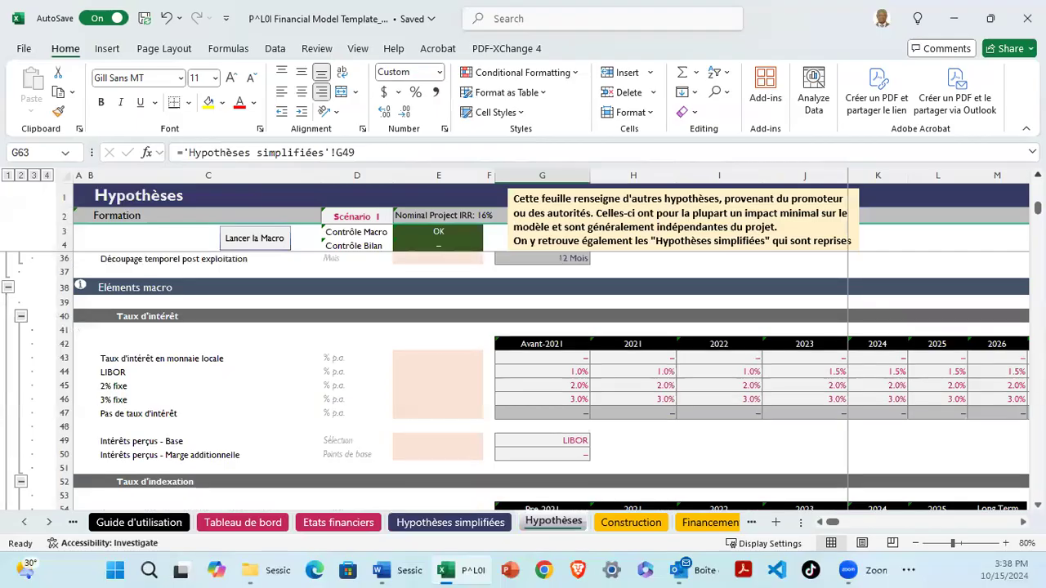
pyautogui.click(438, 235)
pyautogui.scroll(3, 439, 237)
pyautogui.click(437, 244)
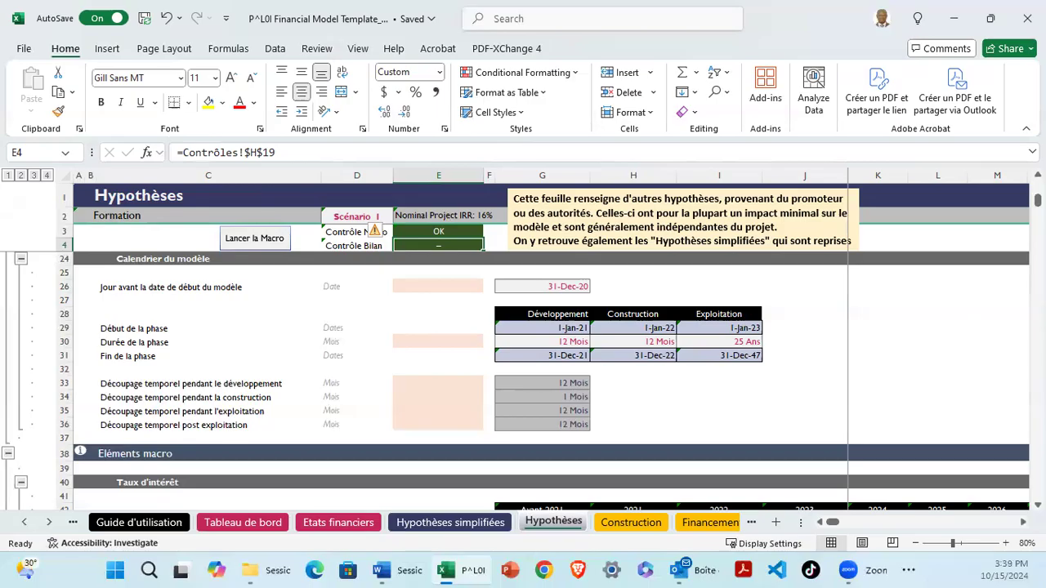
# Collapse all sections of the Hypothèses sheet and expand Centrale et production d'électricité.
pyautogui.hotkey('alt', 'Tab')
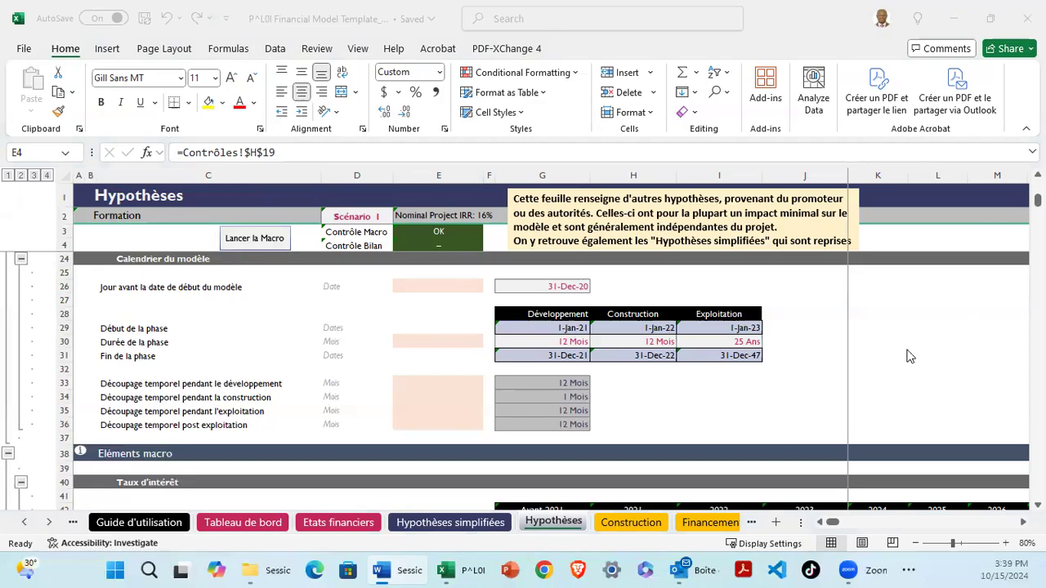
pyautogui.click(8, 176)
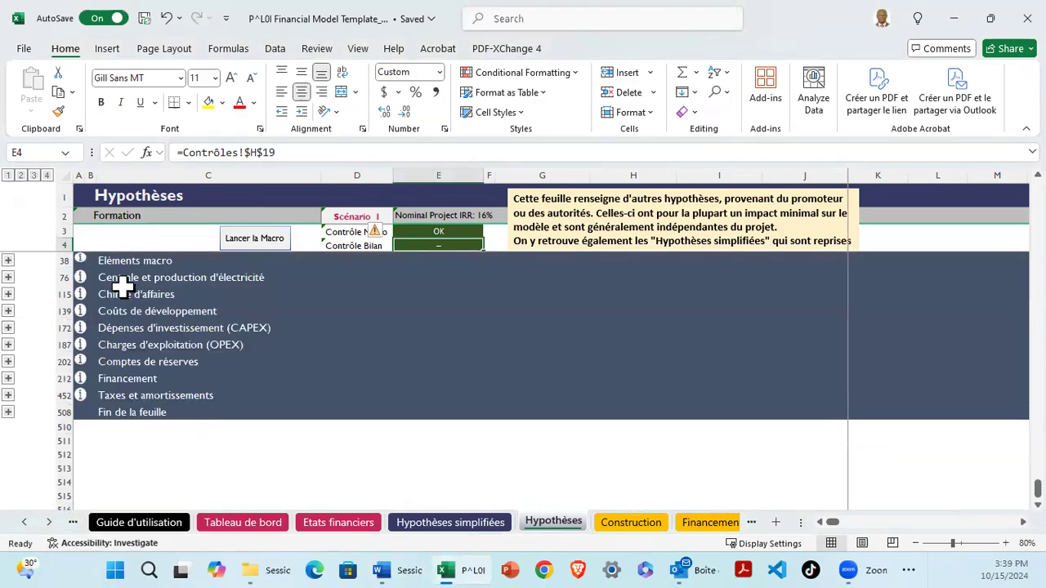
pyautogui.click(7, 277)
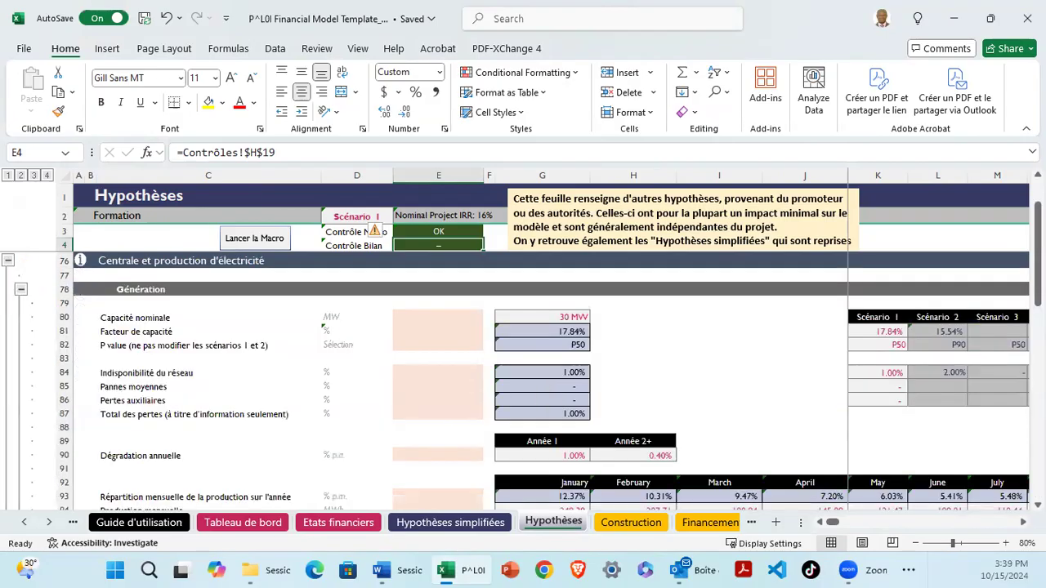
# Clear the imported Capacité nominale value in G80 to demonstrate its effect on the checks, and undo the deletion.
pyautogui.click(580, 323)
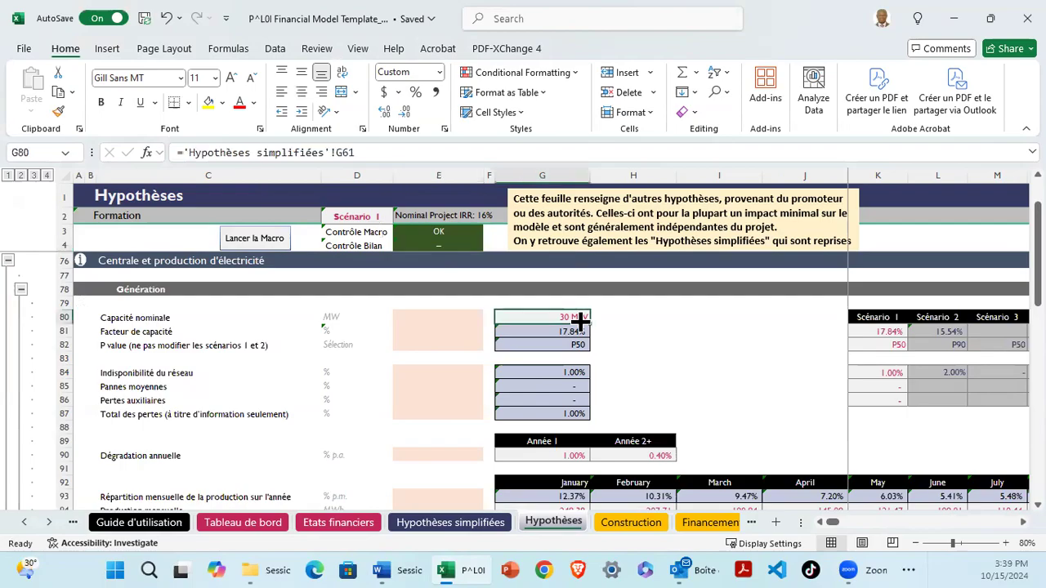
pyautogui.press('Delete')
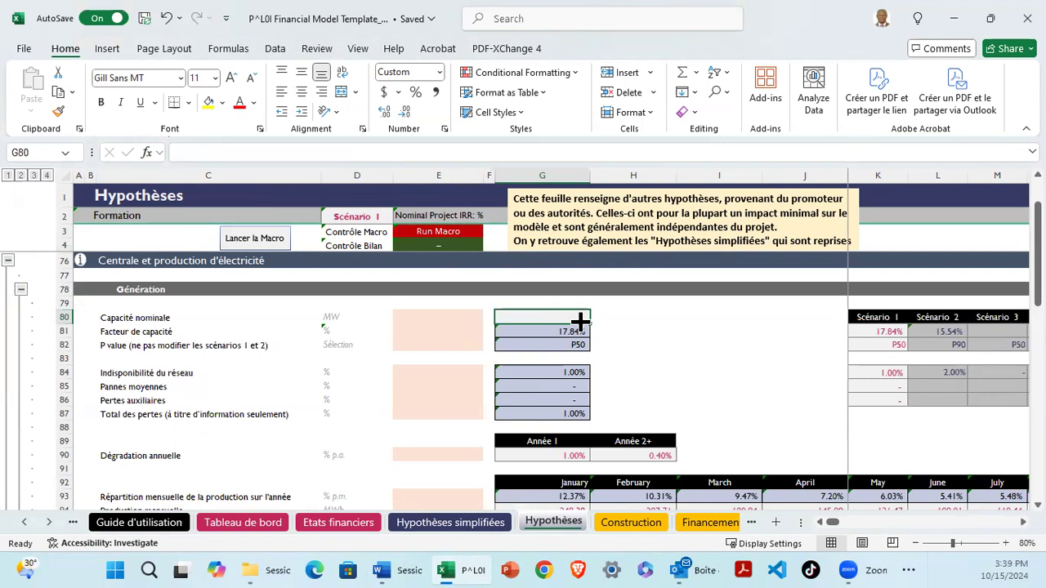
pyautogui.click(579, 323)
pyautogui.click(579, 323)
pyautogui.click(166, 20)
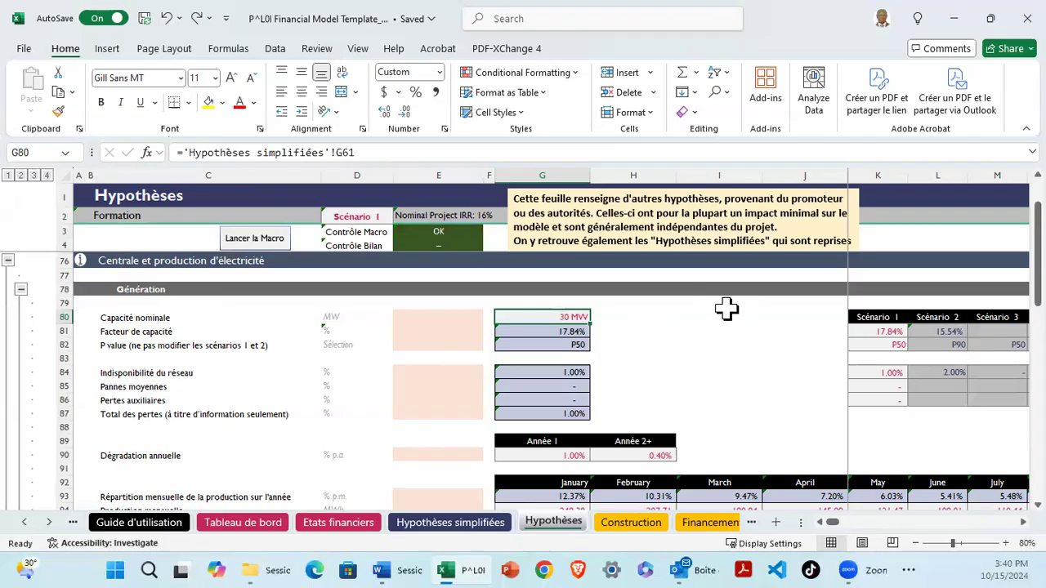
# On Etats financiers, review the Compte de résultat and the Bilan down to the Total Passif and balance check rows.
pyautogui.click(337, 524)
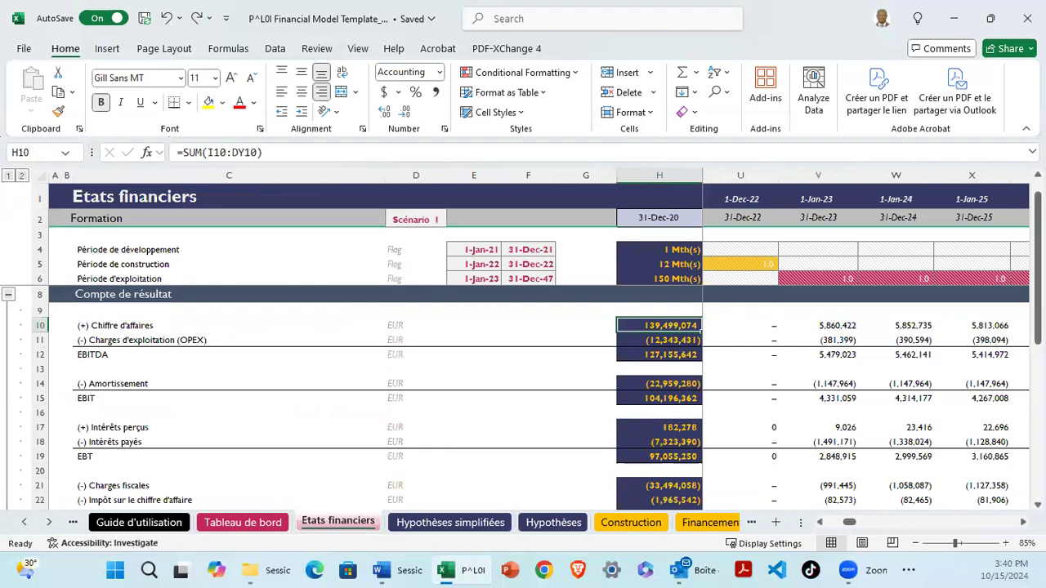
pyautogui.moveTo(1038, 323); pyautogui.dragTo(1038, 393)
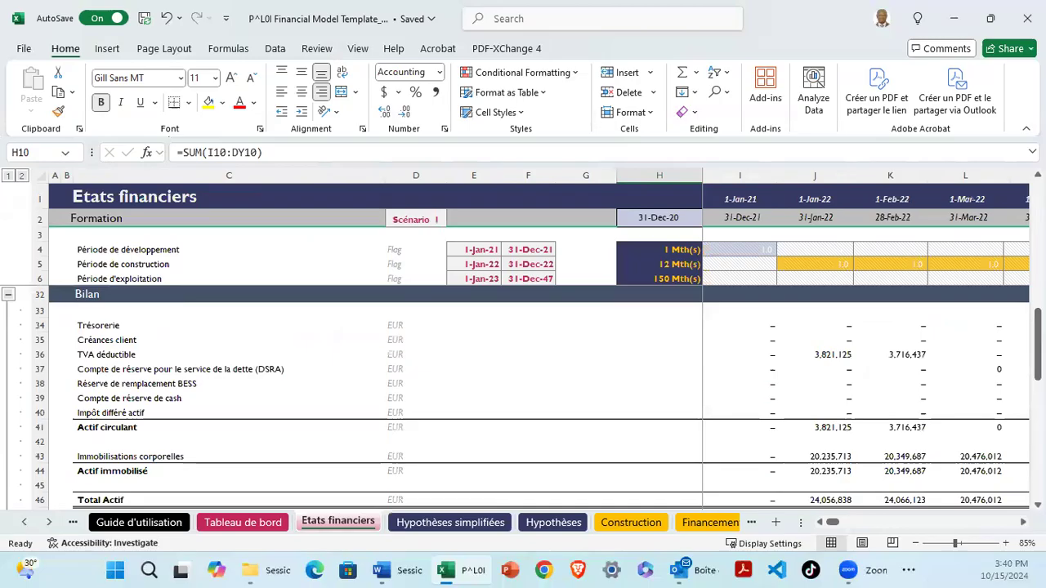
pyautogui.scroll(-5, 32, 455)
# Select the Total Passif row in the Bilan and move along it to inspect the formula in K58.
pyautogui.click(30, 455)
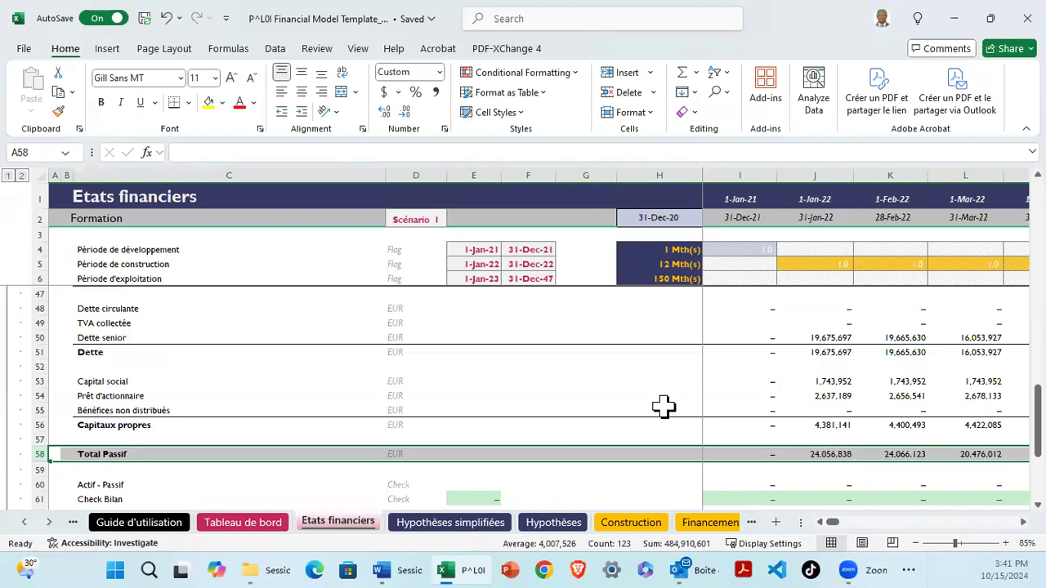
pyautogui.press('Right')
pyautogui.press('Right')
pyautogui.press('Right')
pyautogui.press('Right')
pyautogui.press('Right')
pyautogui.press('Right')
pyautogui.press('Right')
pyautogui.press('Right')
pyautogui.press('Right')
pyautogui.press('Right')
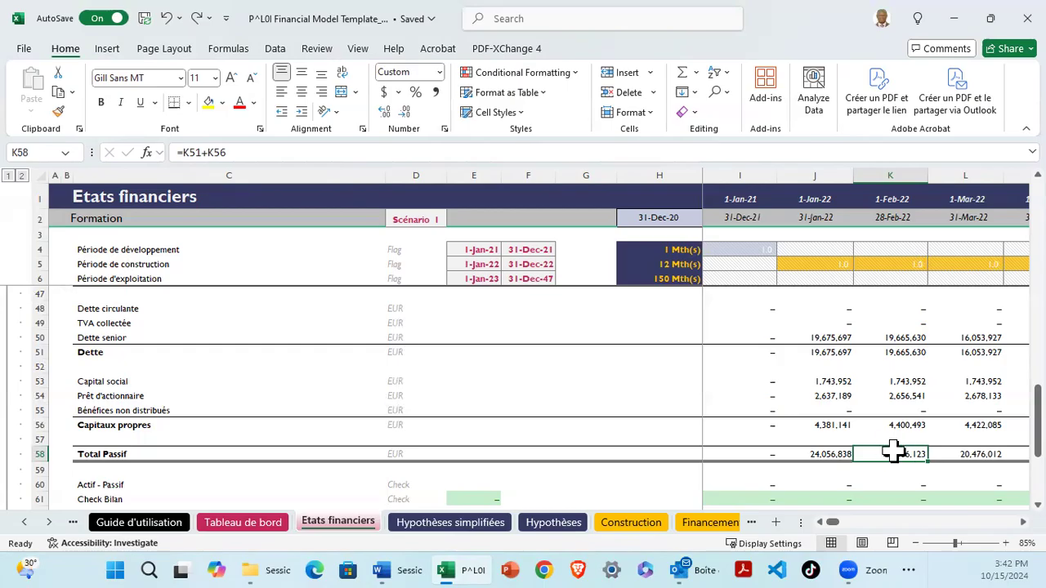
# Clear the Total Passif formula in K58 to test the Contrôle Bilan on Hypothèses, undo the deletion and recheck the control.
pyautogui.press('Delete')
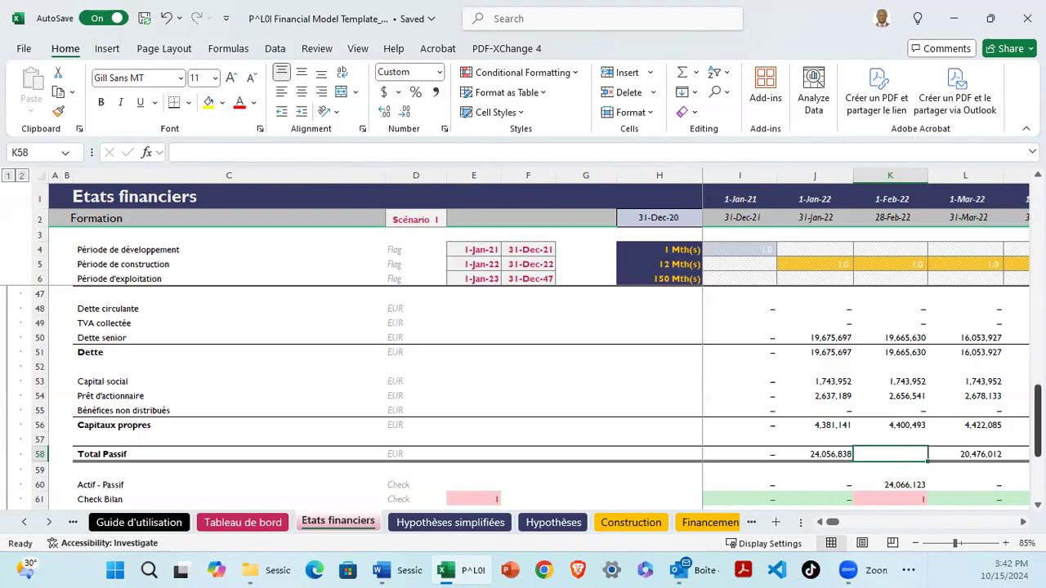
pyautogui.moveTo(1038, 421); pyautogui.dragTo(1038, 205)
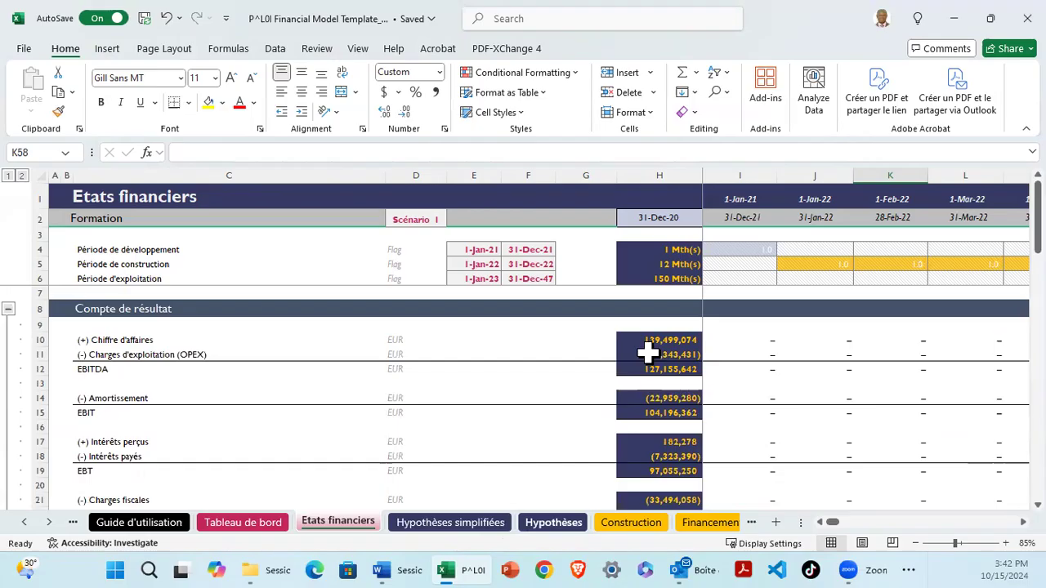
pyautogui.doubleClick(648, 353)
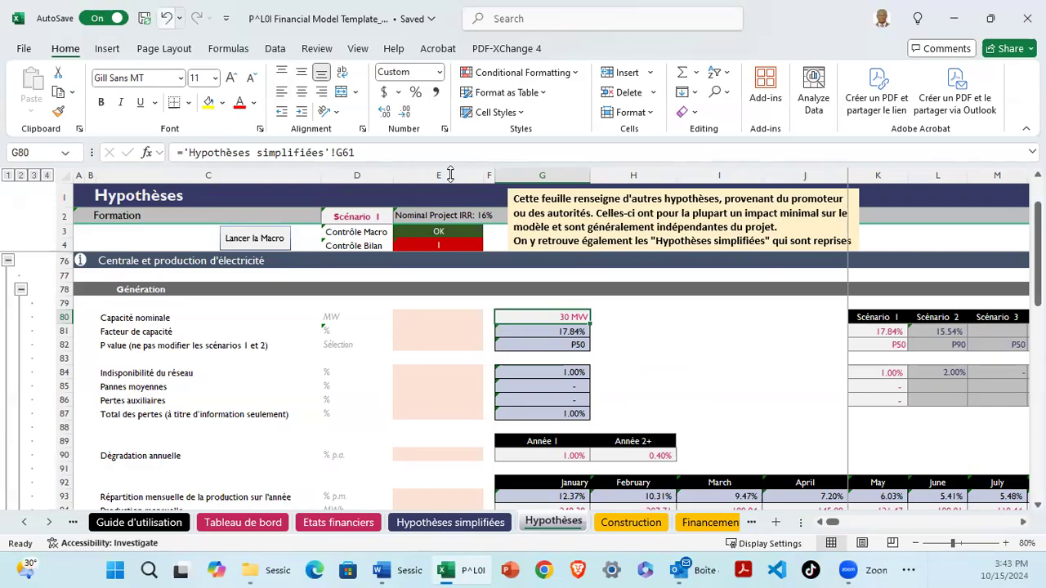
pyautogui.hotkey('ctrl', 'z')
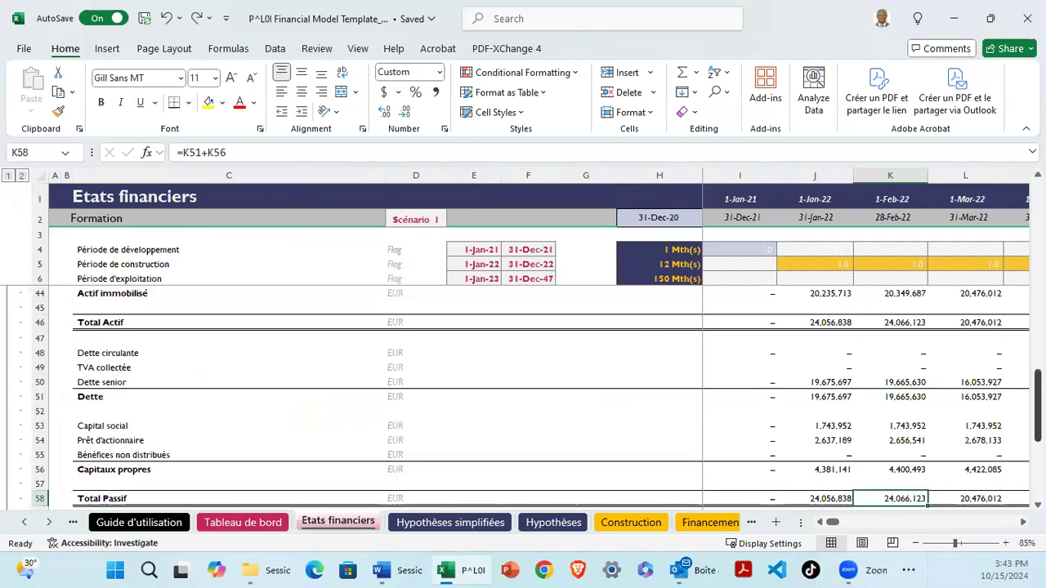
pyautogui.scroll(12, 976, 193)
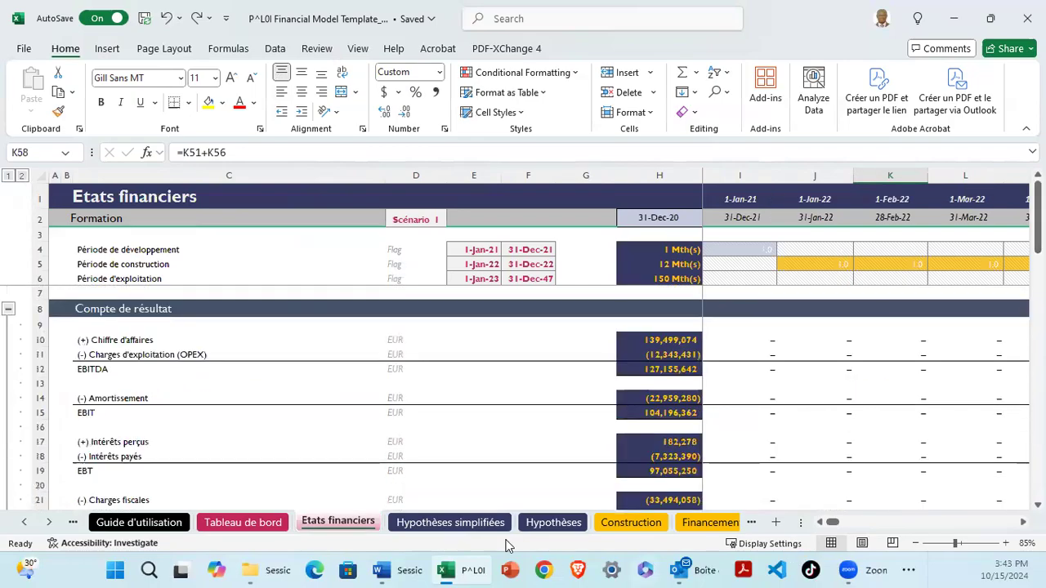
pyautogui.click(552, 521)
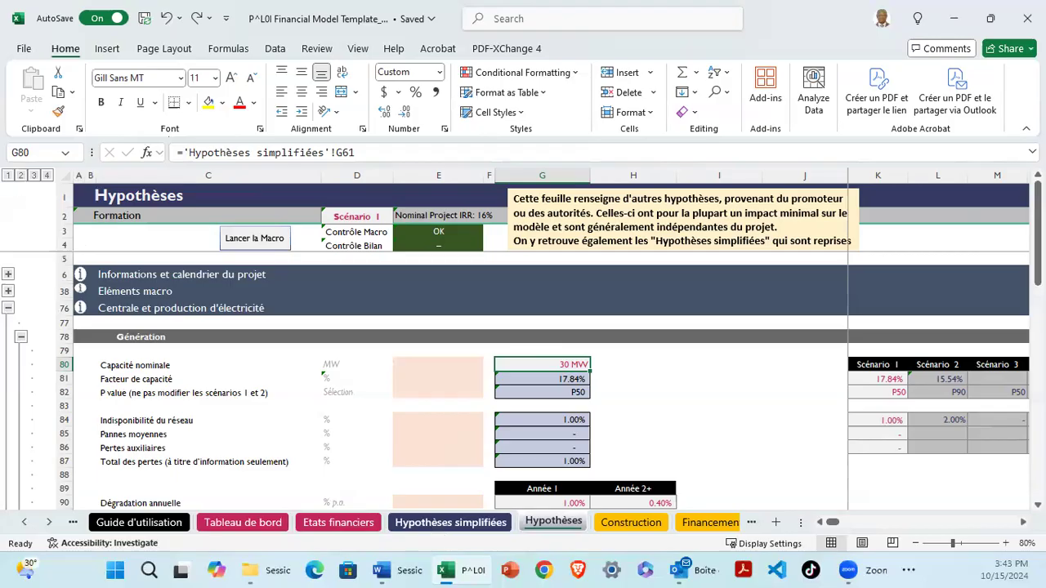
# On the Hypothèses simplifiées sheet, expand the Informations et calendrier du projet section.
pyautogui.click(425, 527)
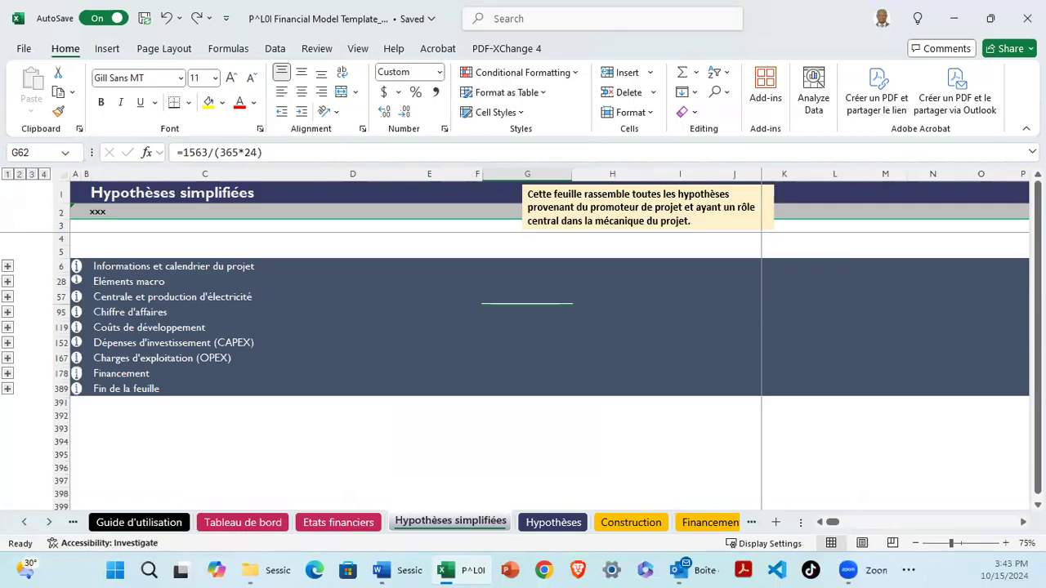
pyautogui.hotkey('alt', 'Tab')
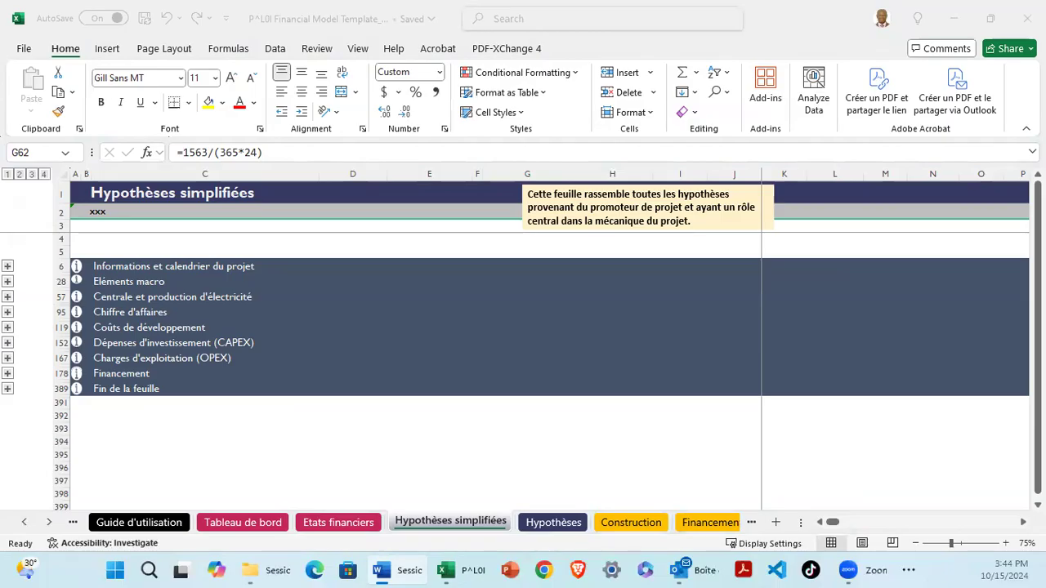
pyautogui.click(8, 267)
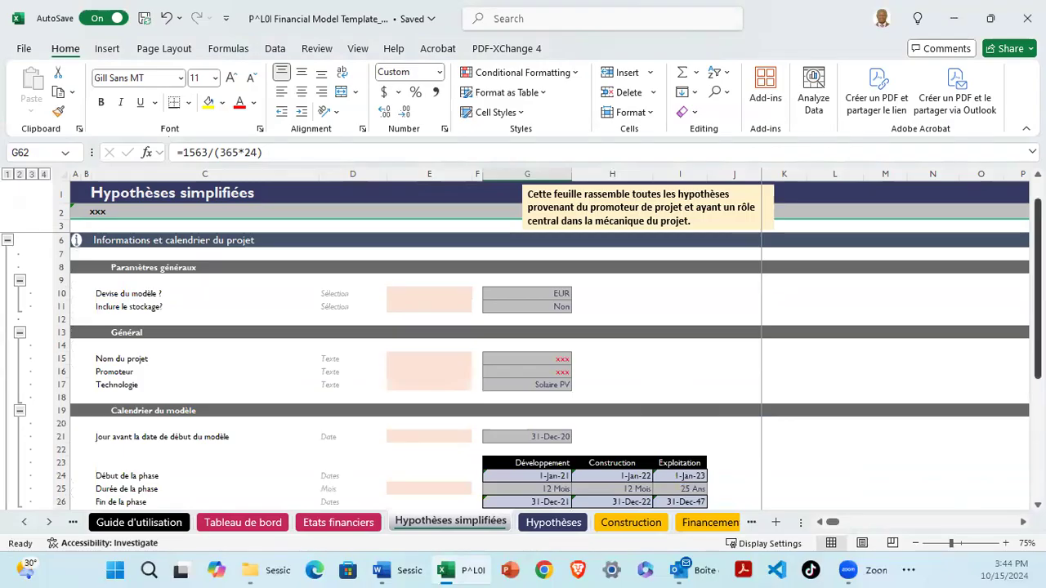
pyautogui.scroll(1, 1038, 270)
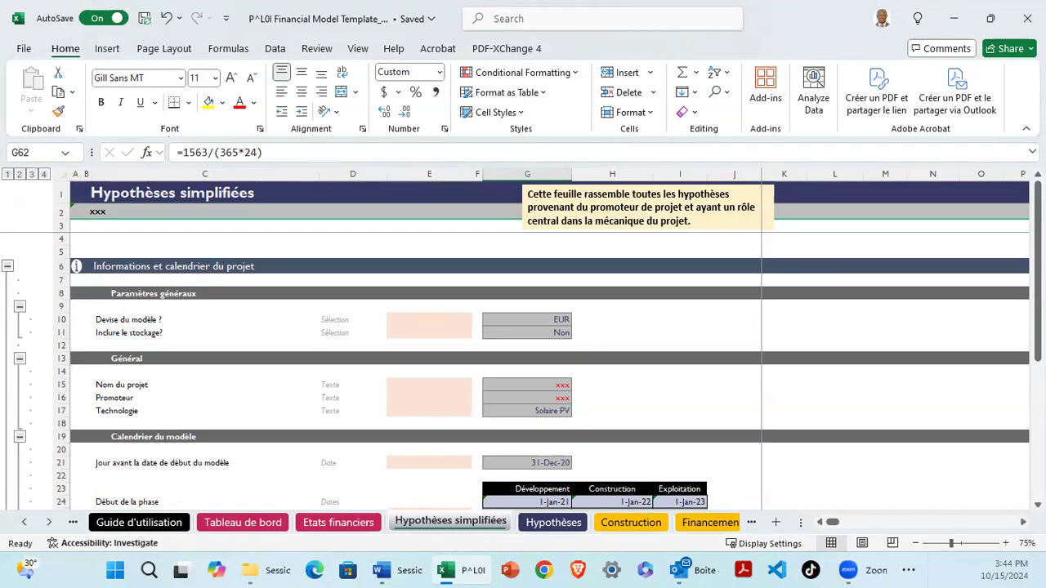
# Examine the available choices for Devise du modèle and Inclure le stockage under Paramètres généraux.
pyautogui.click(533, 319)
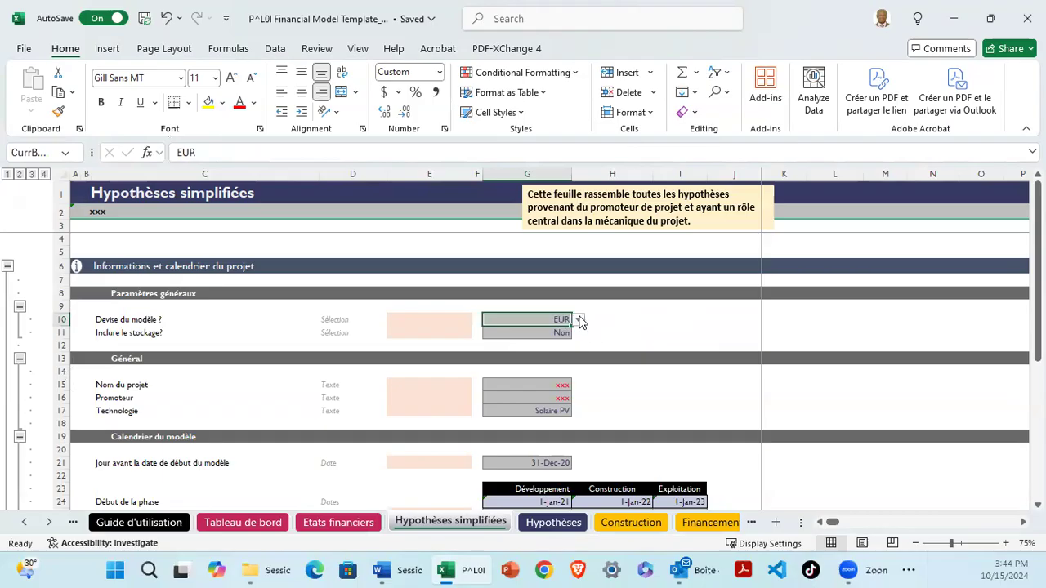
pyautogui.click(579, 319)
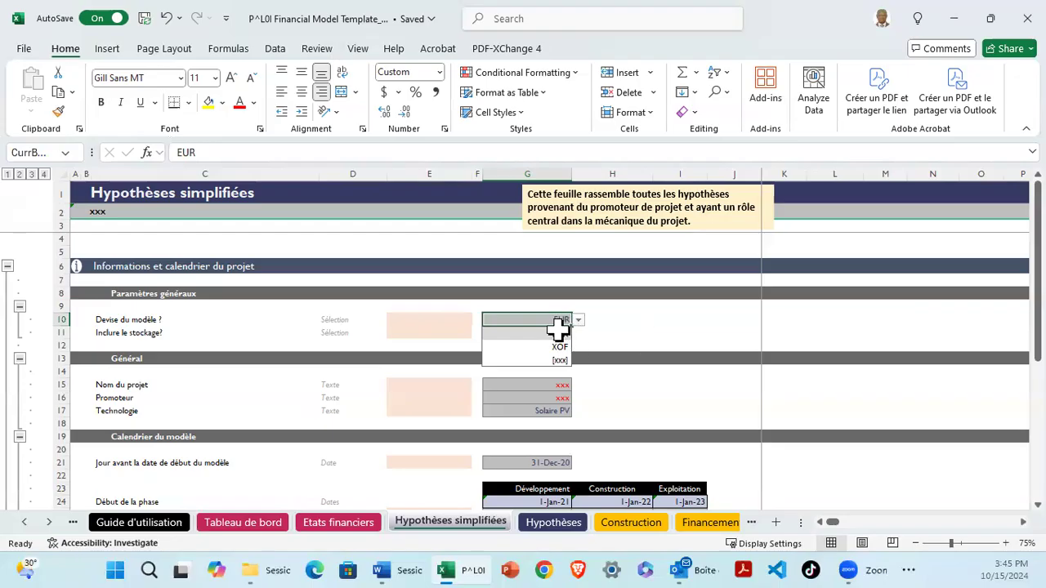
pyautogui.click(577, 339)
pyautogui.press('Left')
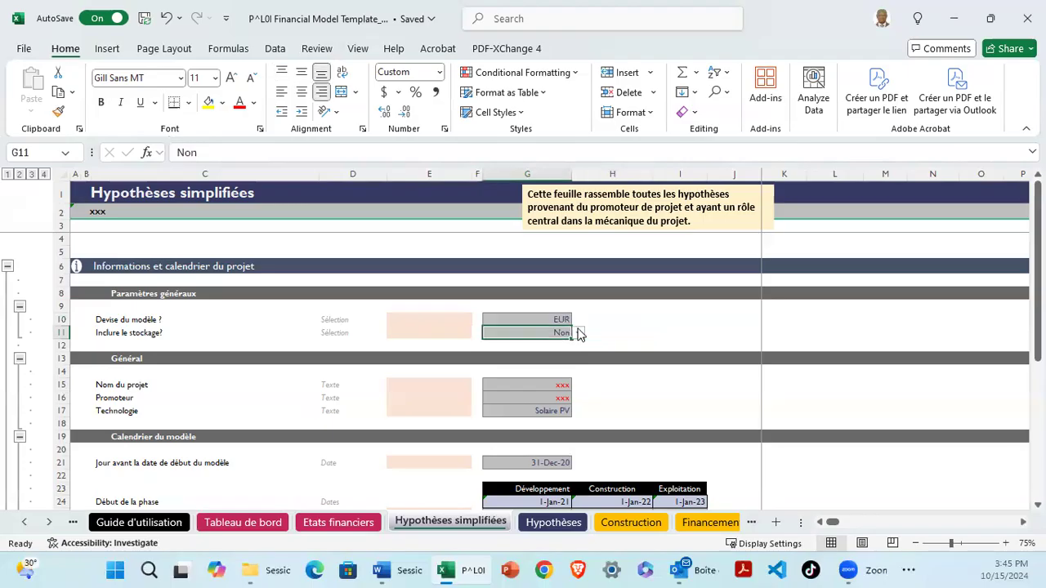
pyautogui.click(580, 335)
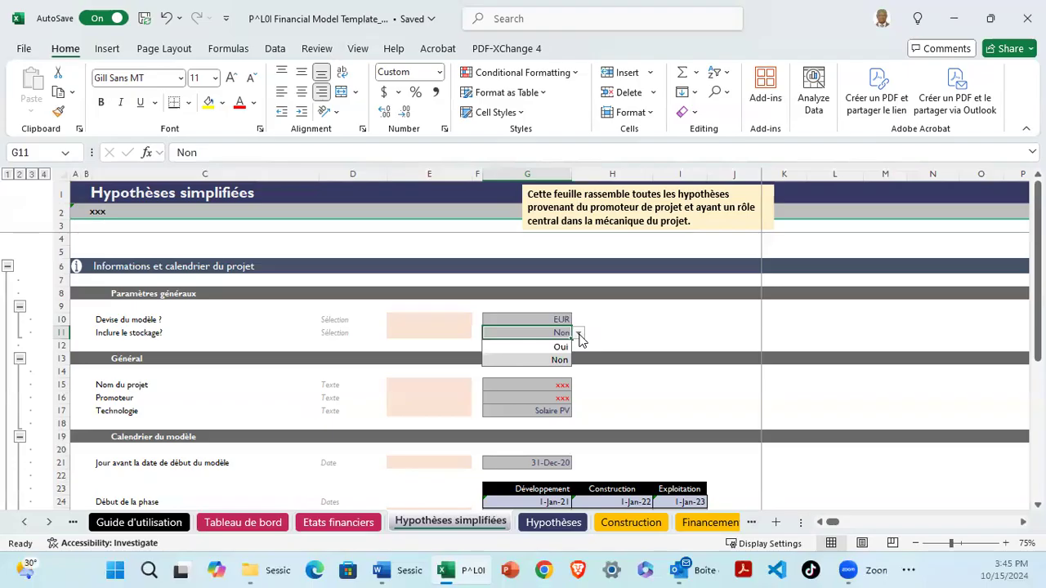
# Set the Nom du projet in the Général block to IPP 1.
pyautogui.click(533, 385)
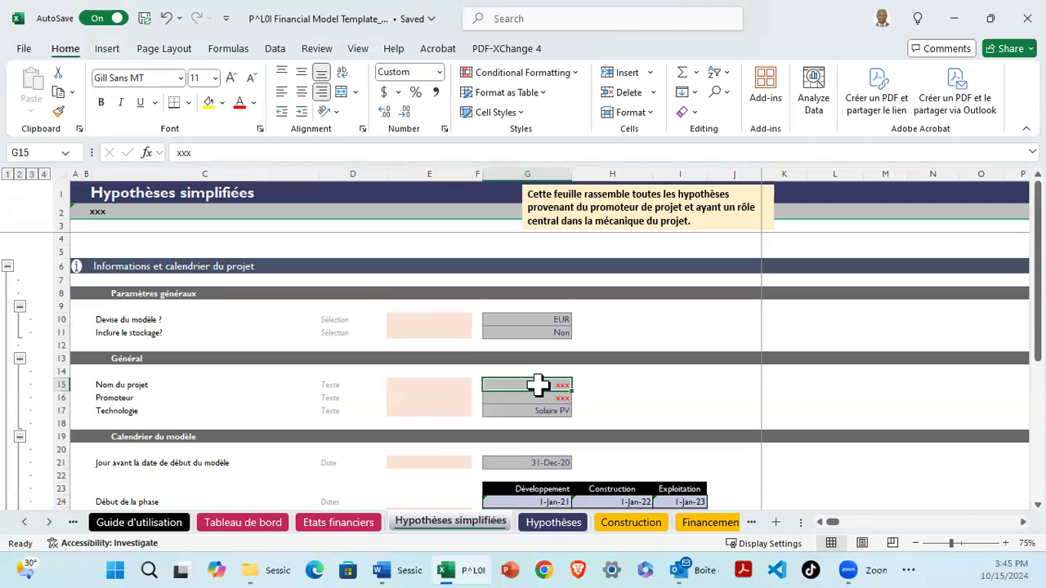
pyautogui.doubleClick(542, 386)
pyautogui.write('IPP')
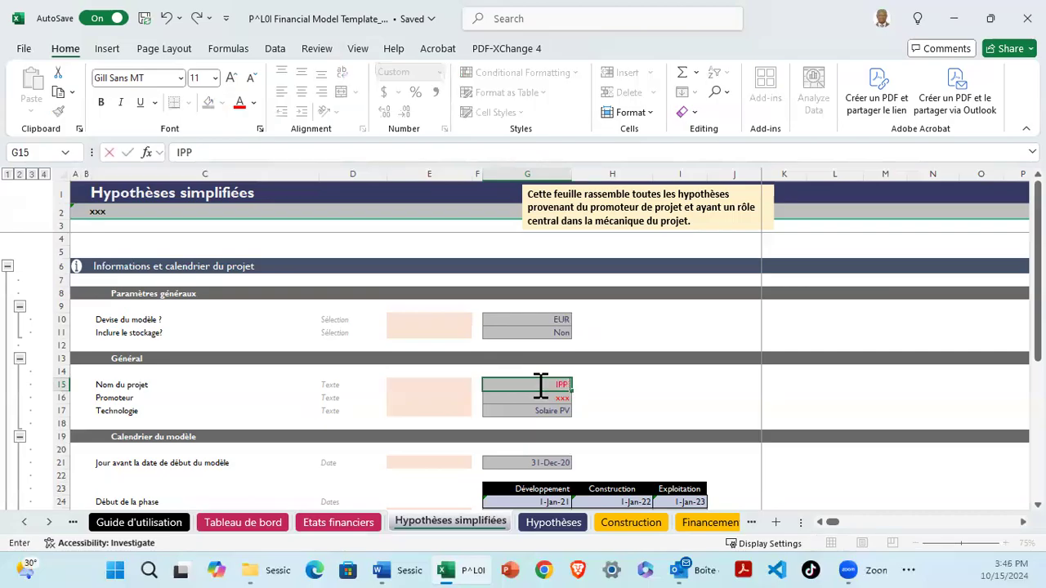
pyautogui.write(' 1')
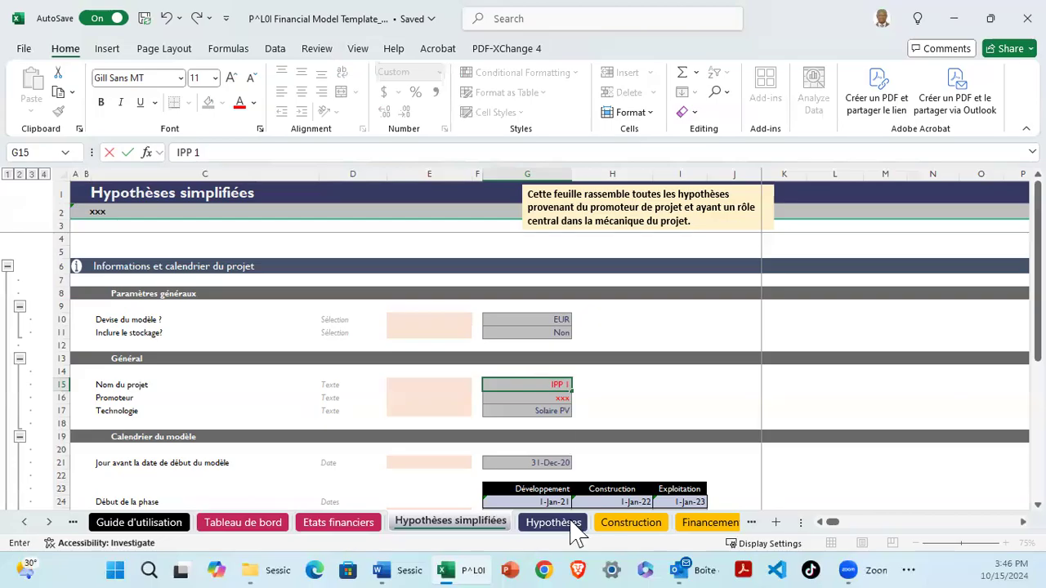
# Review the available Technologie options in the Général block and leave the selection as it is.
pyautogui.click(569, 411)
pyautogui.click(578, 411)
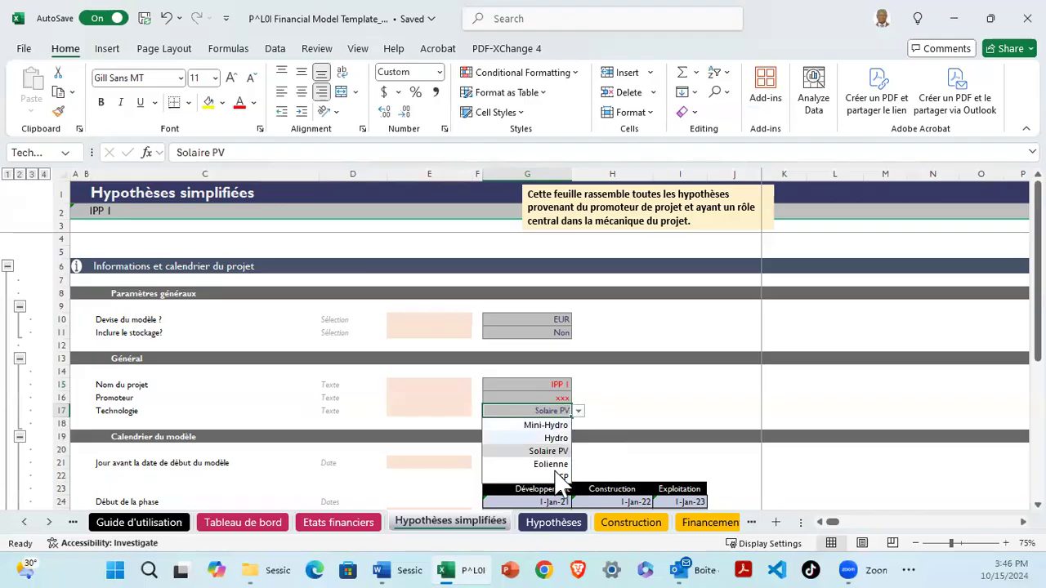
pyautogui.click(632, 397)
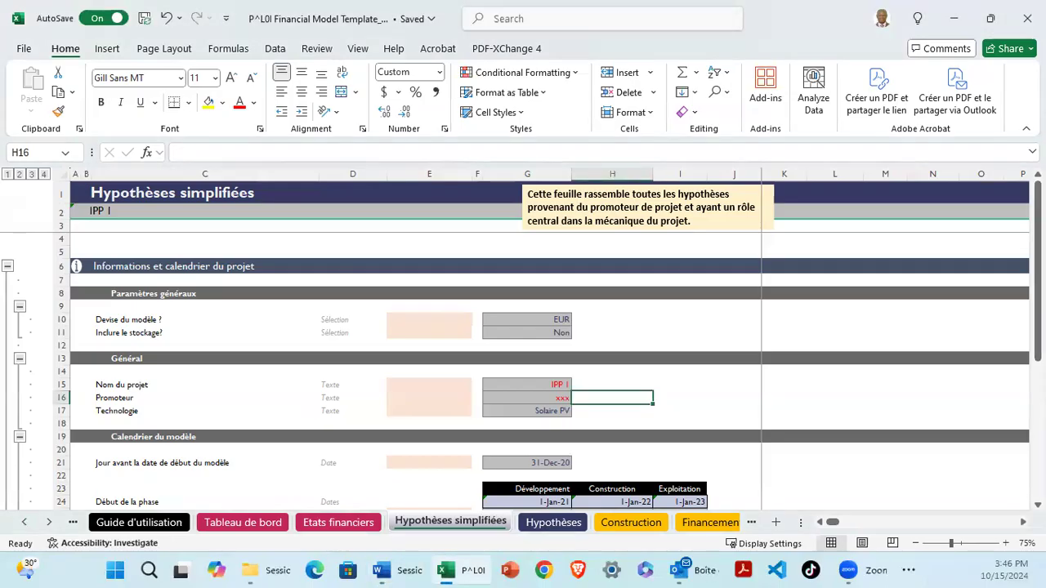
# In Calendrier du modèle, examine the day before the model start date and the Développement, Construction and Exploitation phase headings.
pyautogui.moveTo(1038, 343); pyautogui.dragTo(839, 319)
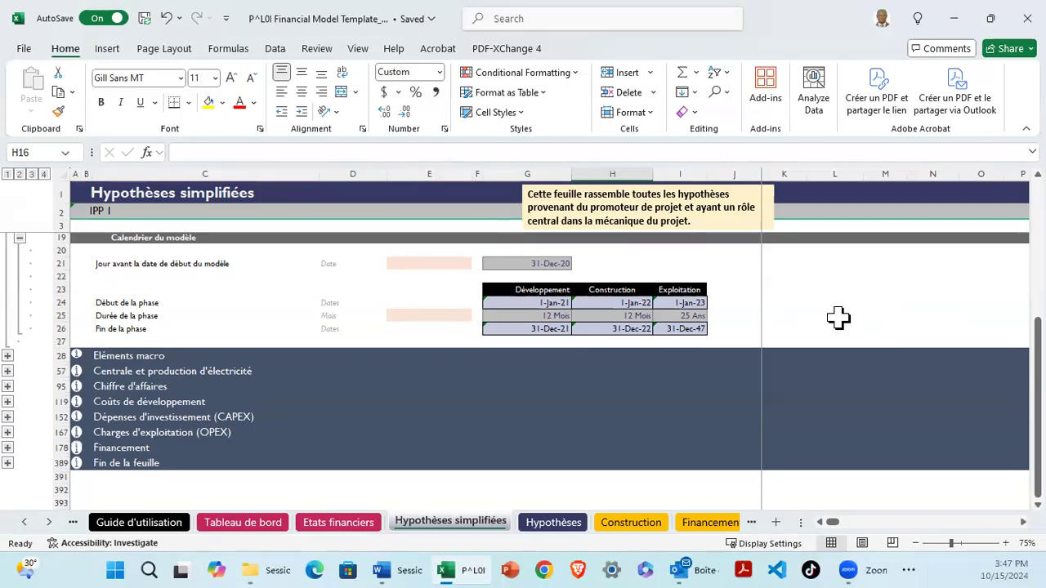
pyautogui.click(534, 262)
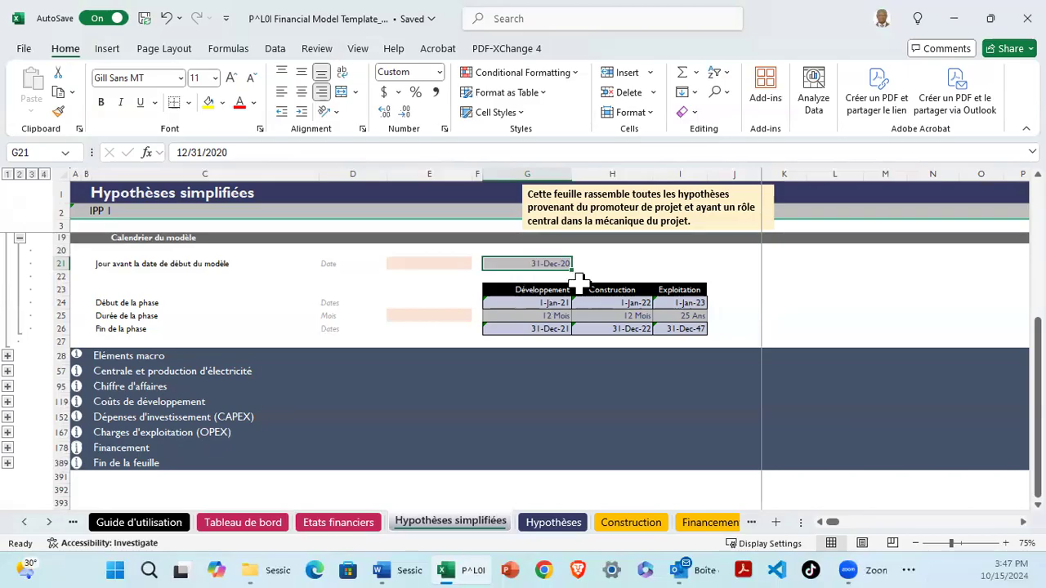
pyautogui.press('Down')
pyautogui.press('Down')
pyautogui.press('Right')
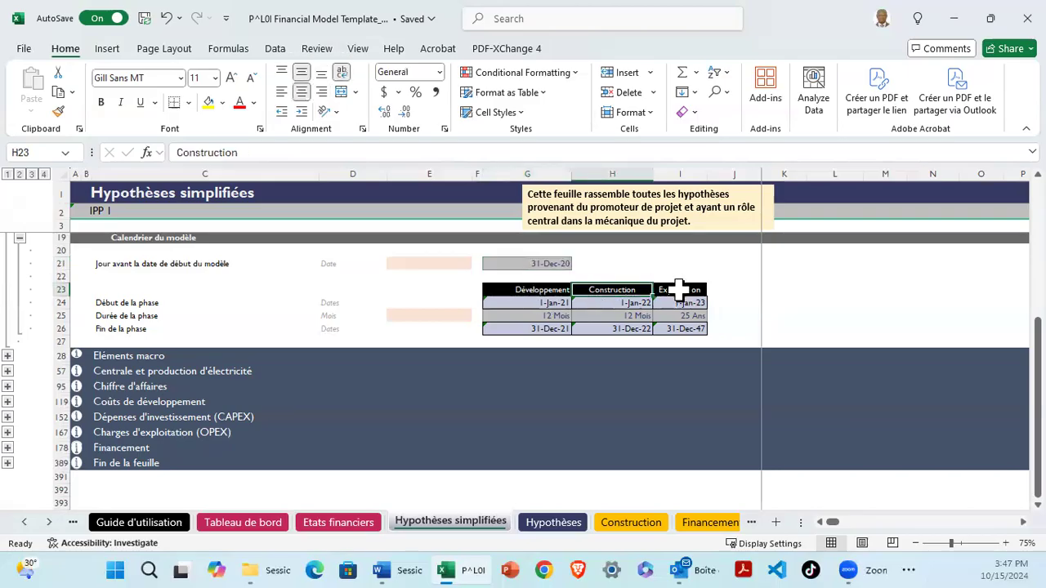
pyautogui.press('Right')
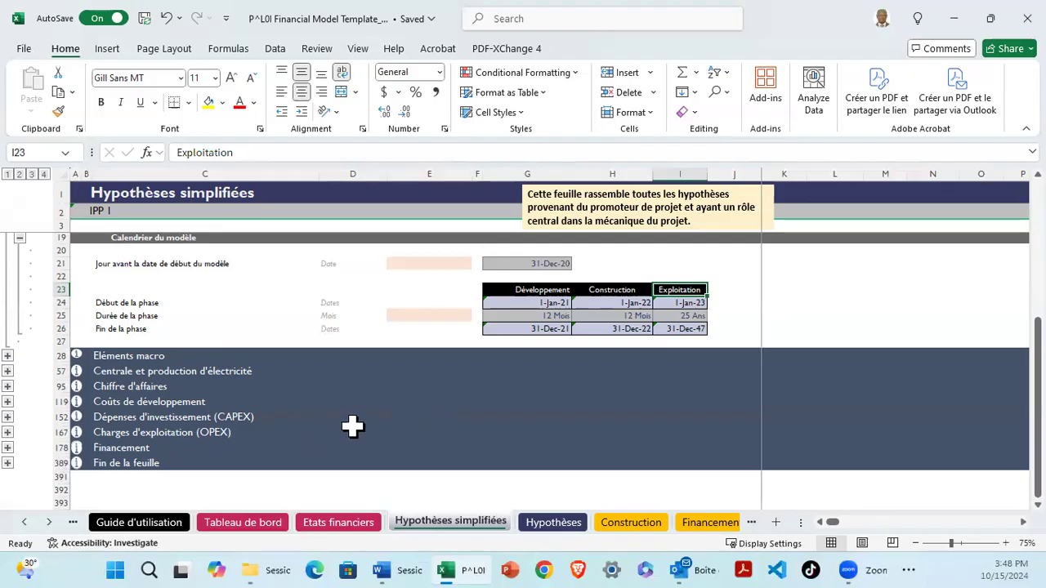
# Set the Développement phase duration in G25 to 14 months to demonstrate the date shift, and undo the change.
pyautogui.click(537, 315)
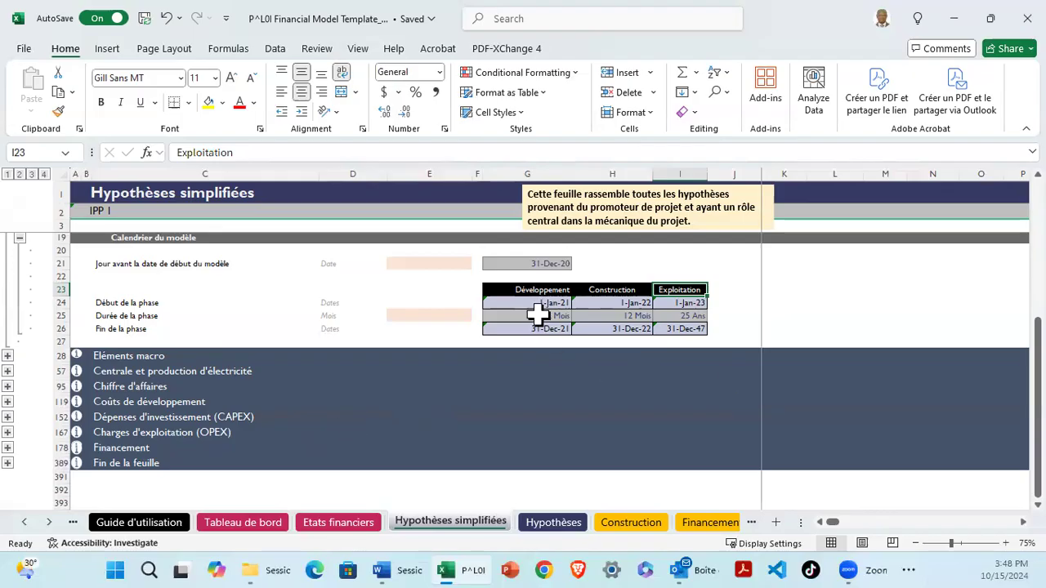
pyautogui.click(202, 152)
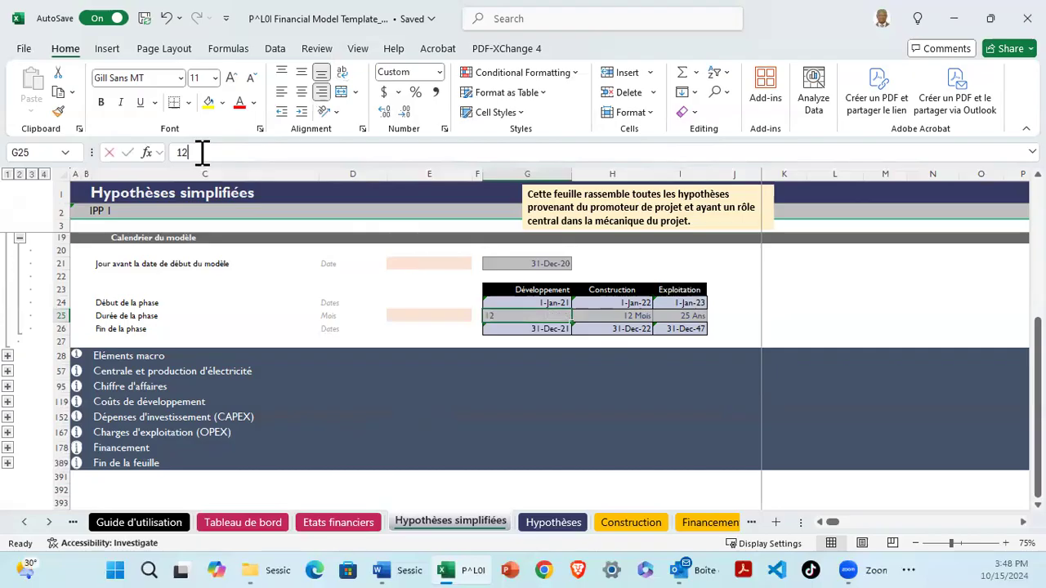
pyautogui.press('BackSpace')
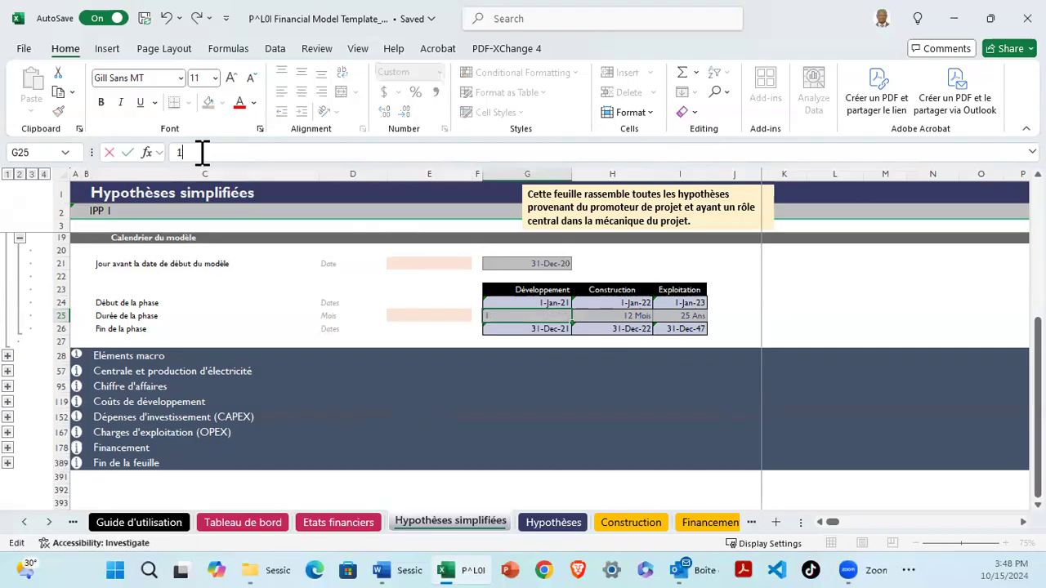
pyautogui.write('4')
pyautogui.press('Return')
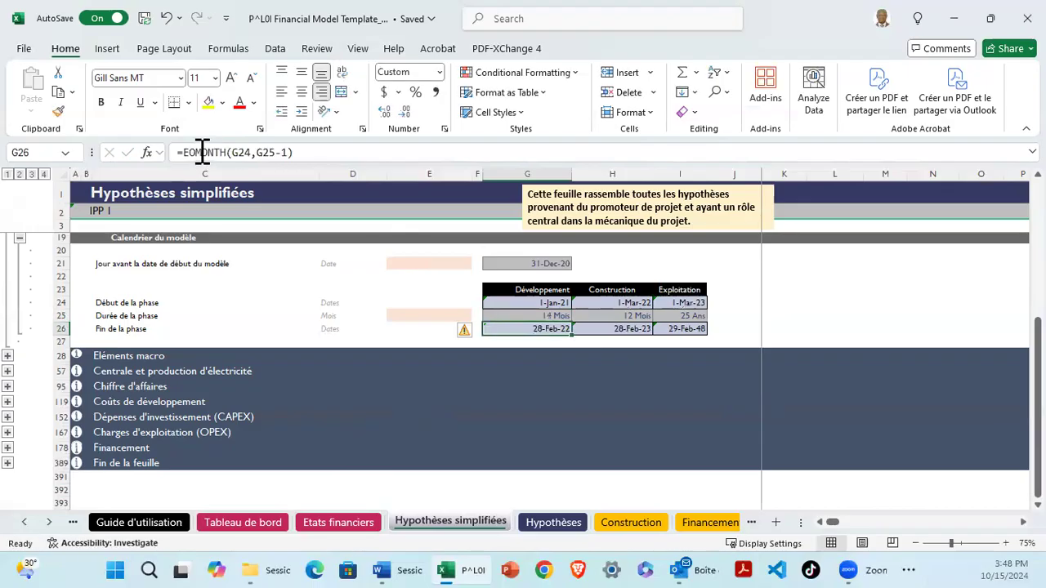
pyautogui.click(552, 313)
pyautogui.click(165, 18)
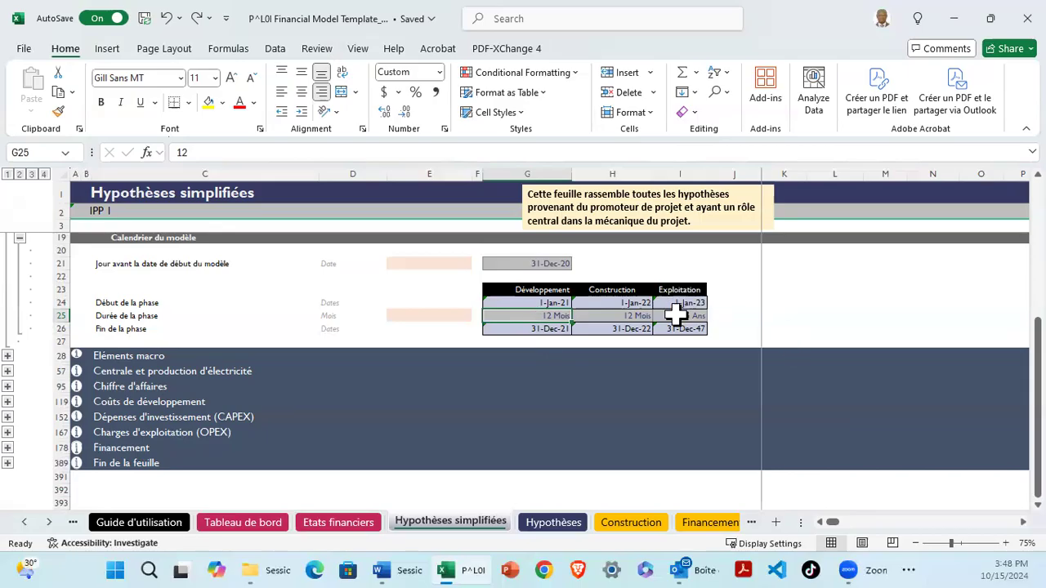
# Compare the Durée de la phase inputs across the Développement, Construction and Exploitation phases.
pyautogui.press('Right')
pyautogui.press('Right')
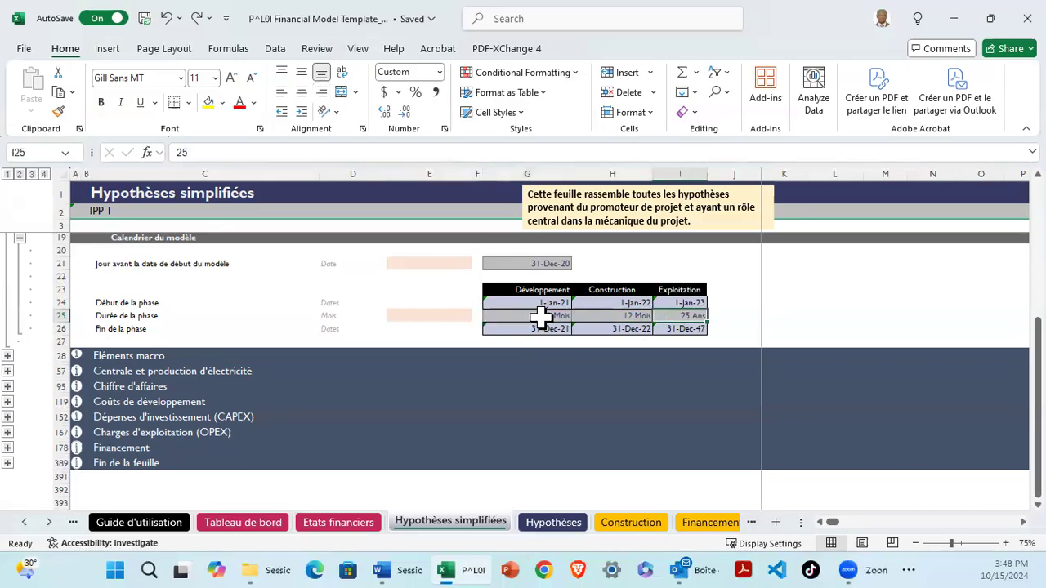
pyautogui.press('Left')
pyautogui.press('Left')
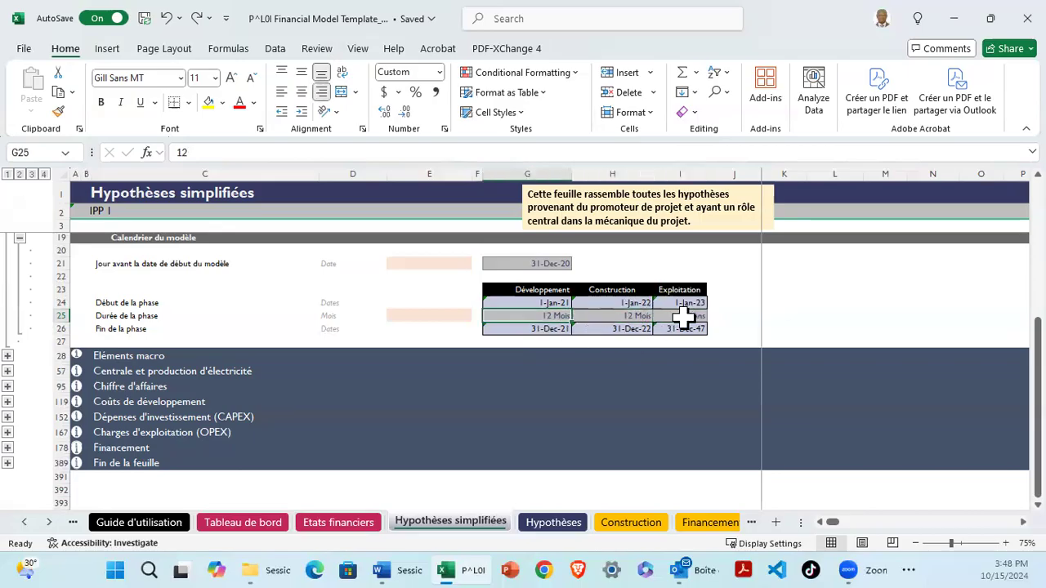
pyautogui.press('Right')
pyautogui.press('Right')
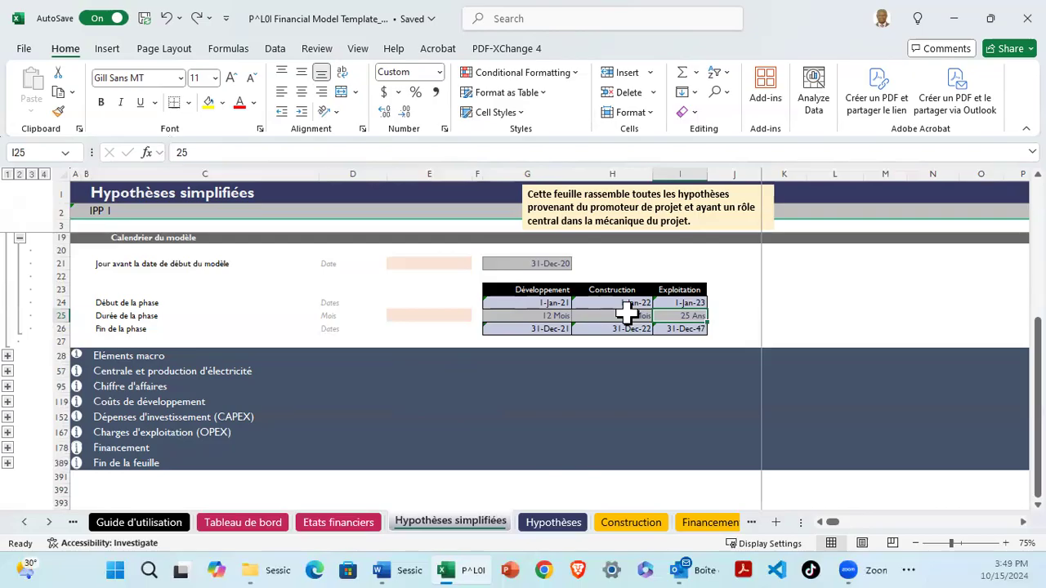
# Repeat the demonstration with a 14-month Développement duration, and undo the entry.
pyautogui.click(557, 317)
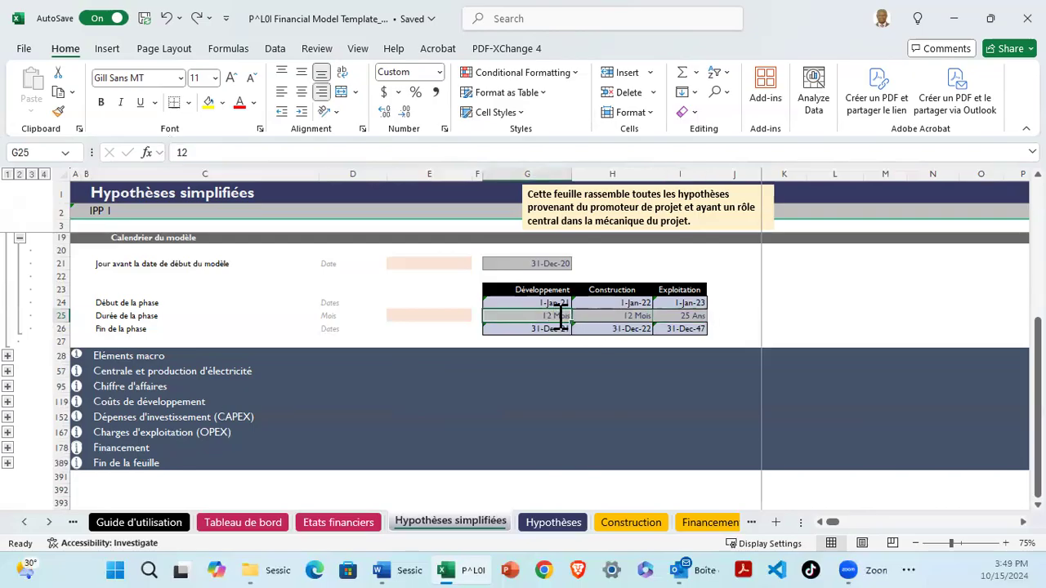
pyautogui.write('1')
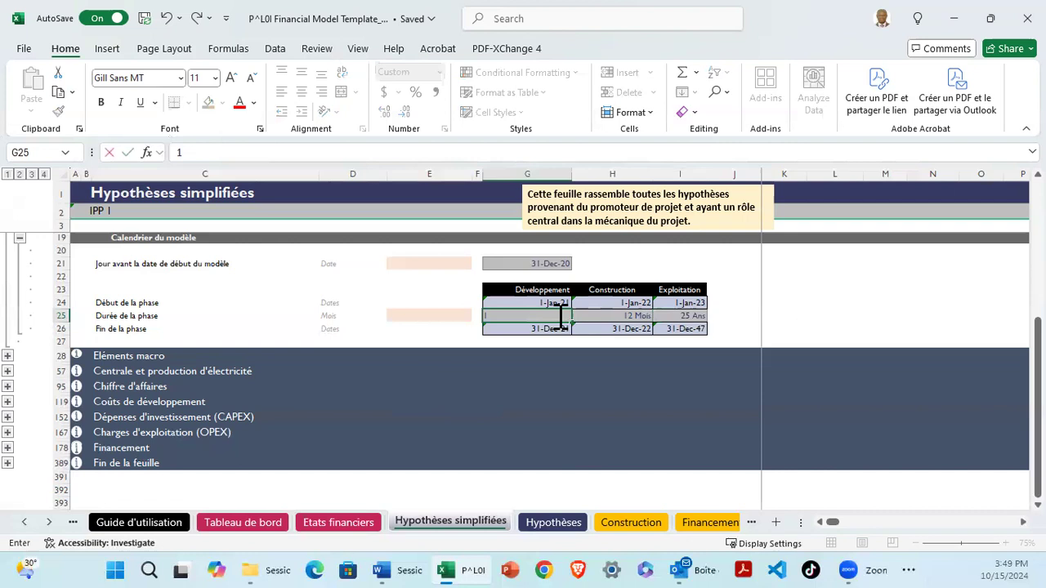
pyautogui.press('Return')
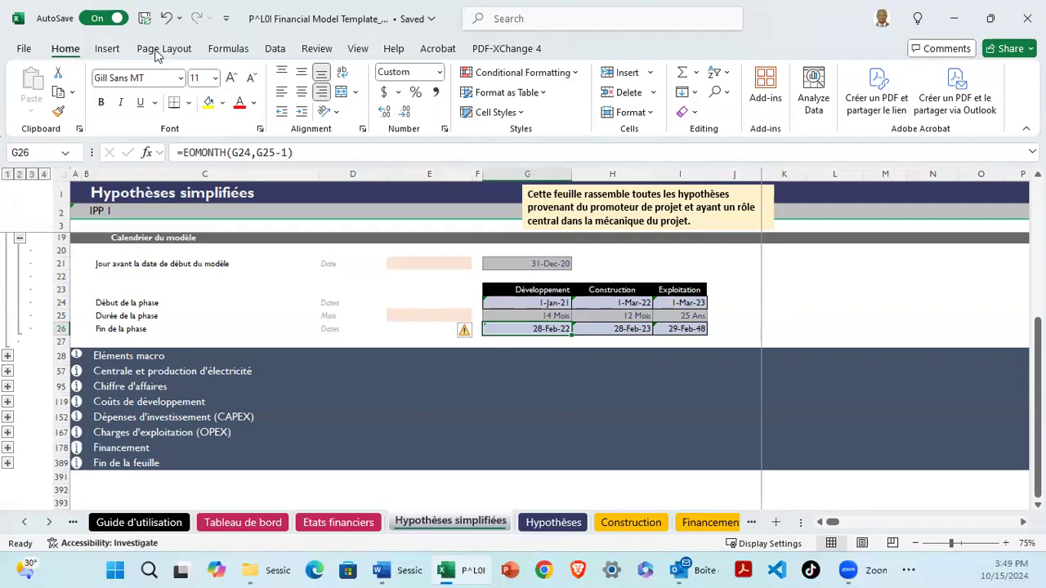
pyautogui.click(165, 18)
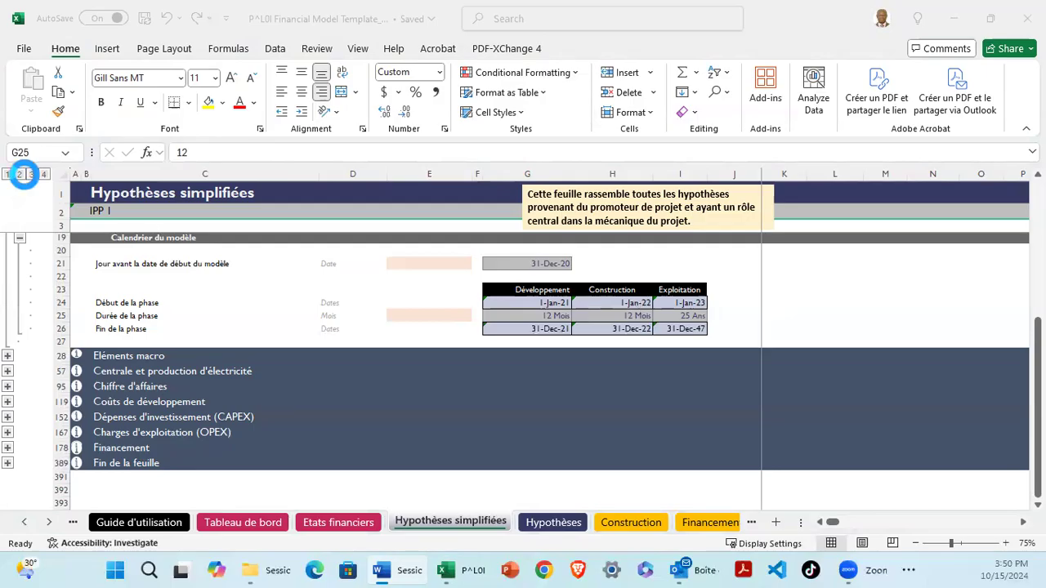
# Collapse the project information and calendar groups, expand Eléments macro, and inspect the Intérêts perçus - Base selection in G32.
pyautogui.click(10, 185)
pyautogui.click(20, 238)
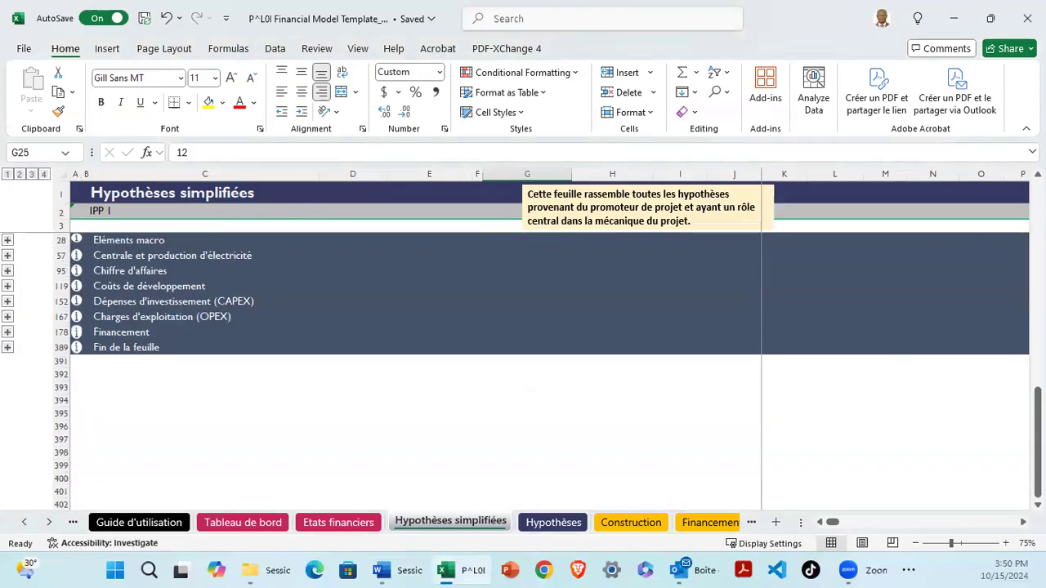
pyautogui.scroll(-2, 539, 327)
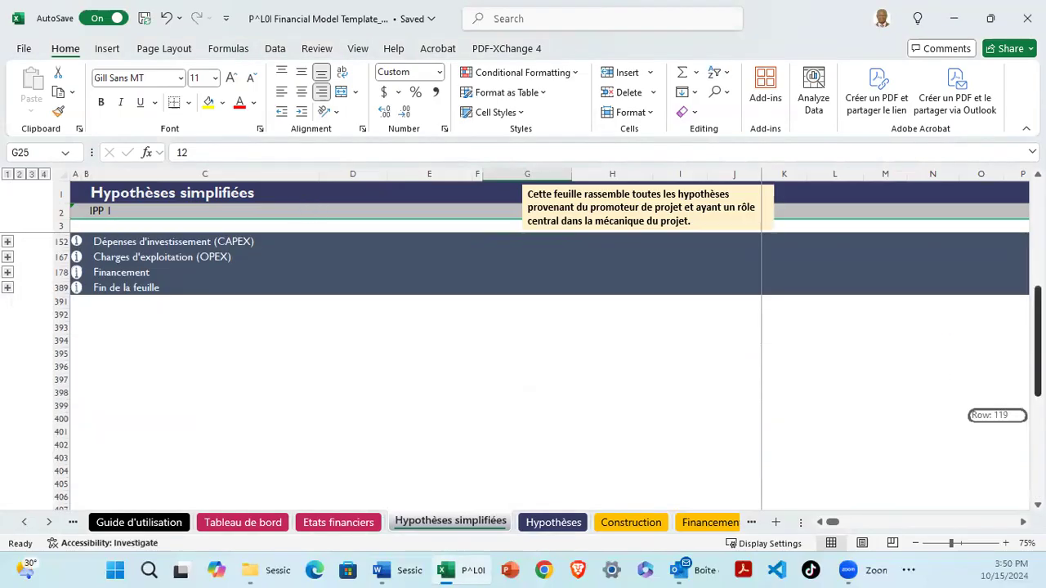
pyautogui.scroll(3, 539, 327)
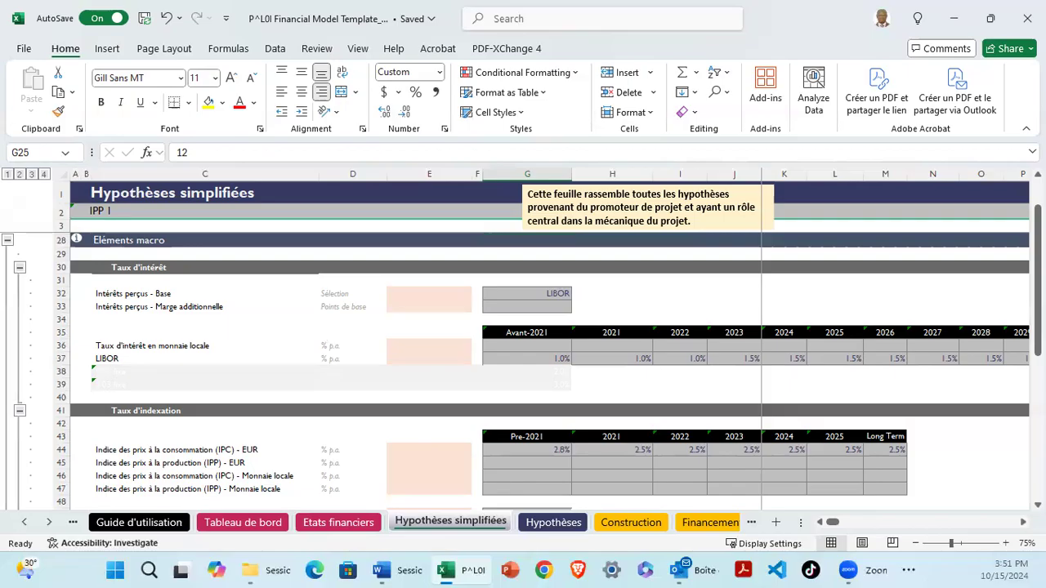
pyautogui.click(546, 294)
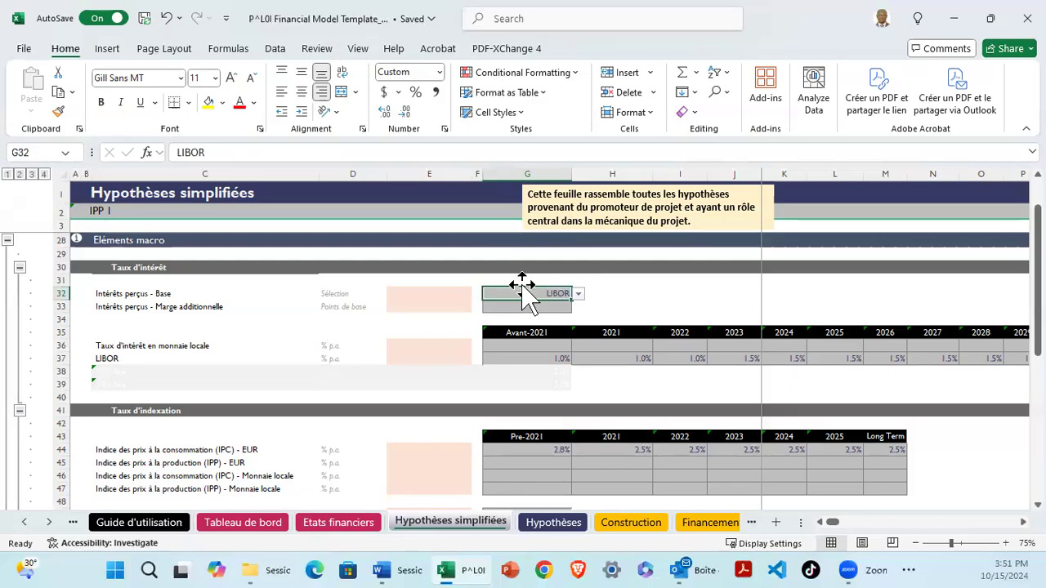
# Rename the LIBOR interest rate label in C37 as SOFR.
pyautogui.click(108, 358)
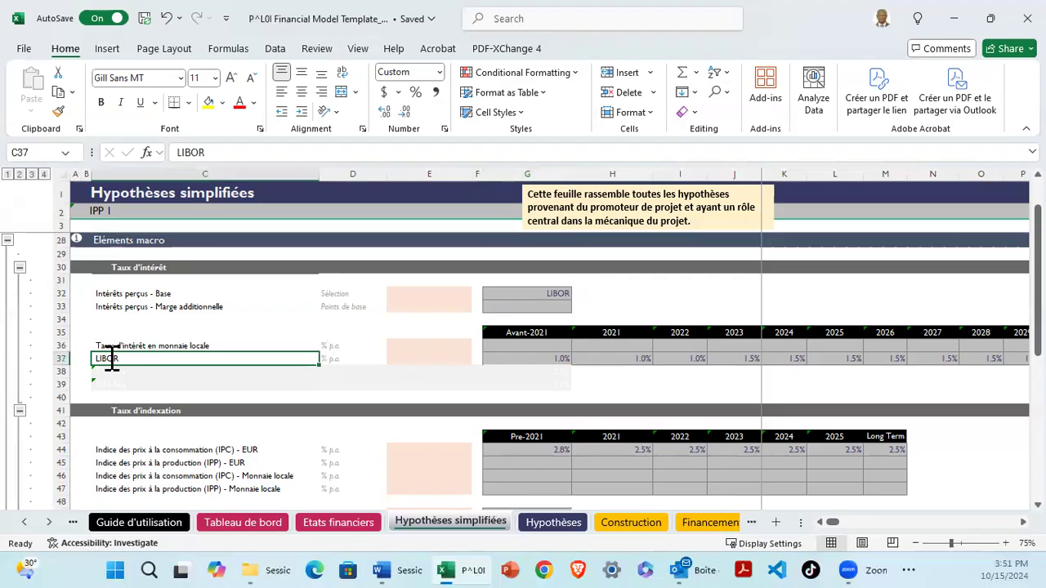
pyautogui.write('SOFR')
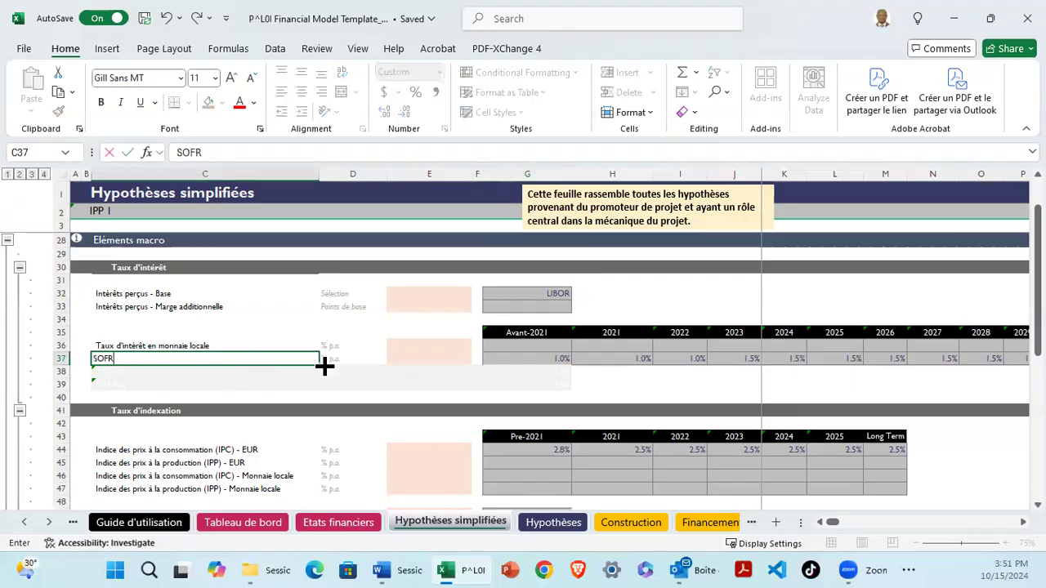
pyautogui.press('Tab')
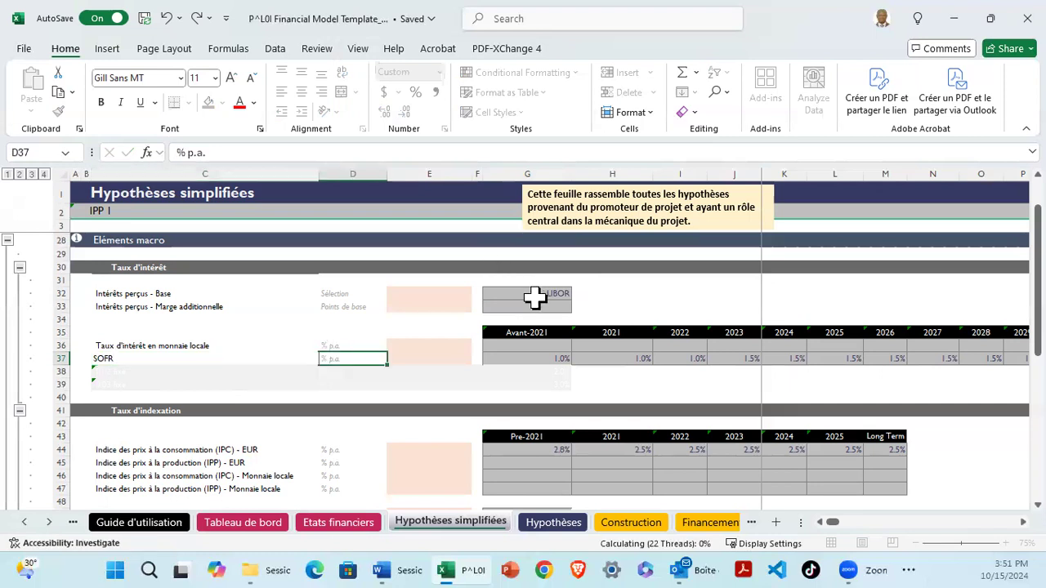
# Set Intérêts perçus - Base in G32 to SOFR.
pyautogui.click(570, 296)
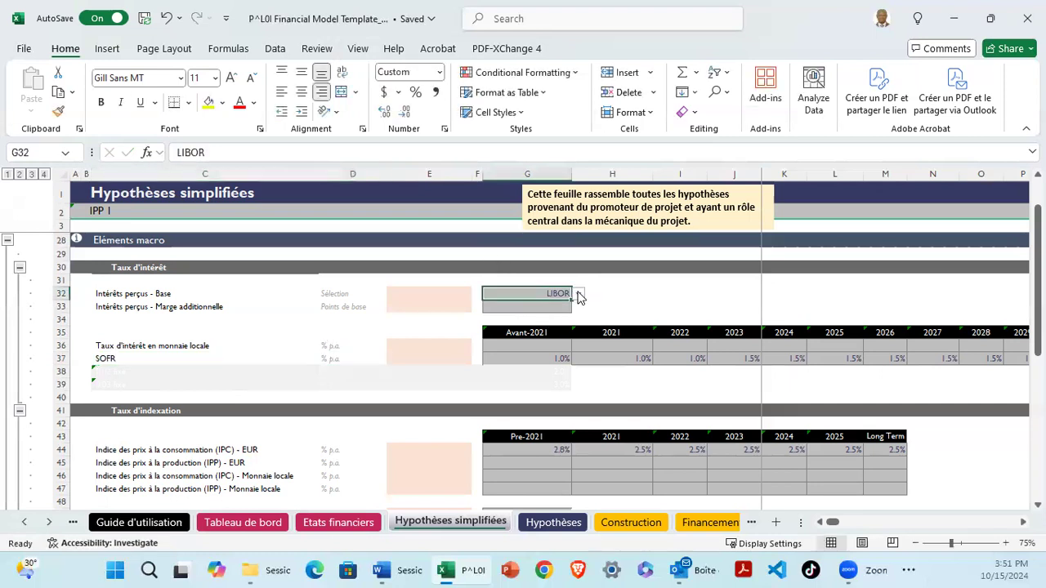
pyautogui.hotkey('alt', 'Down')
pyautogui.press('Down')
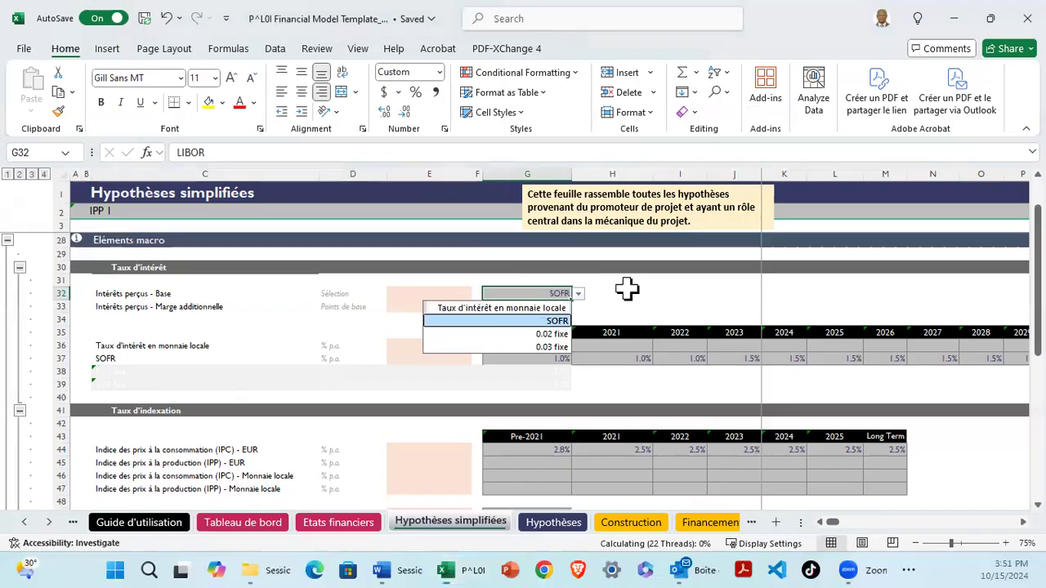
pyautogui.press('Return')
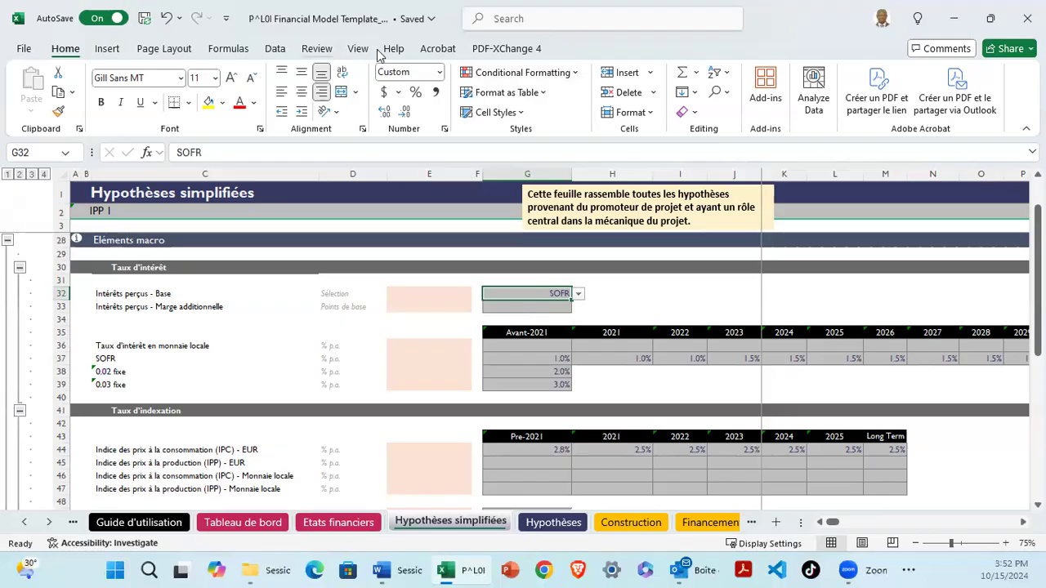
# Inspect the data validation rule behind G32 and review the rate options it offers for Intérêts perçus - Base.
pyautogui.click(276, 49)
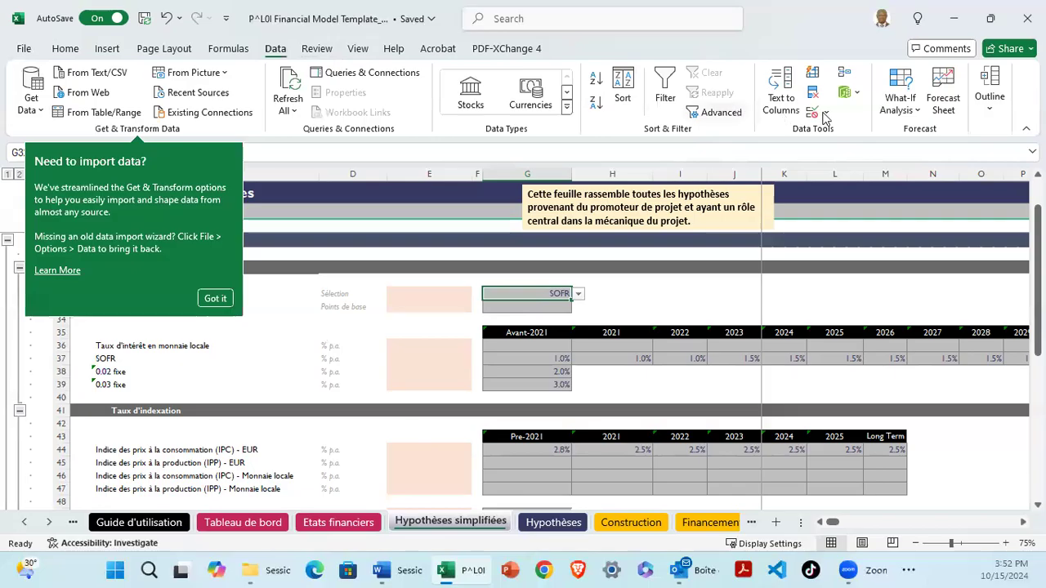
pyautogui.click(826, 112)
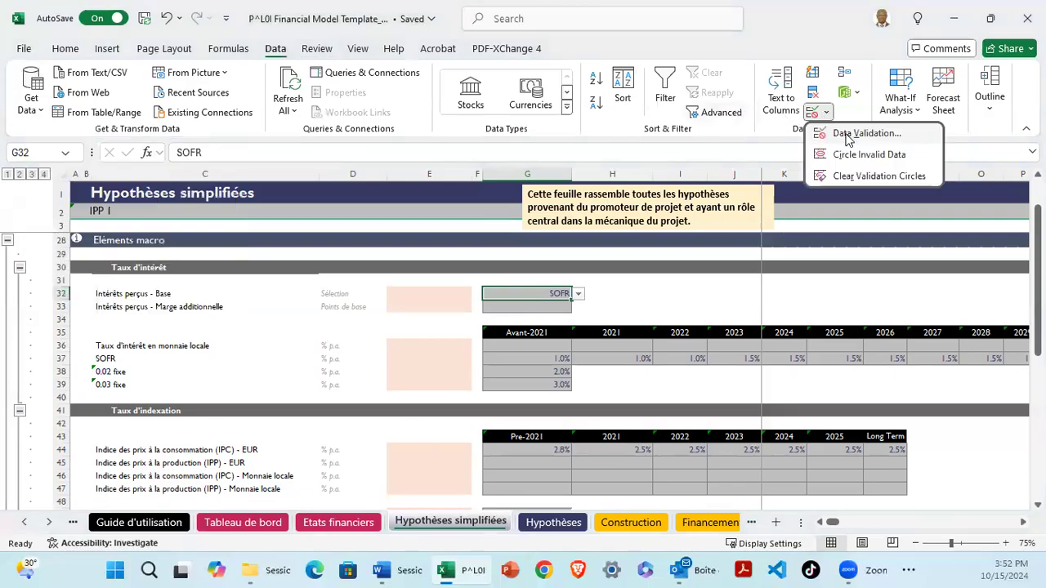
pyautogui.click(850, 134)
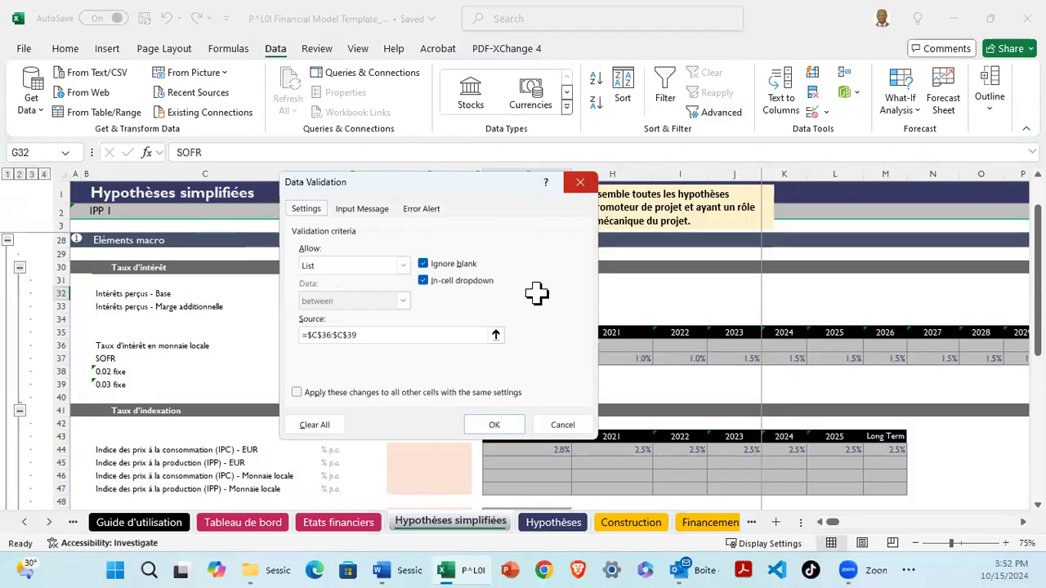
pyautogui.press('Return')
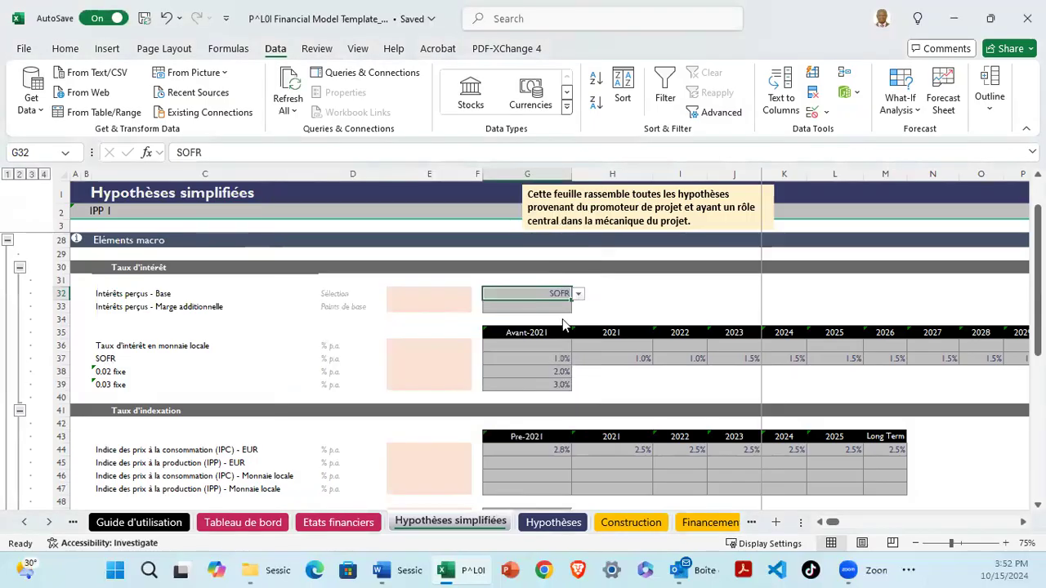
pyautogui.click(579, 296)
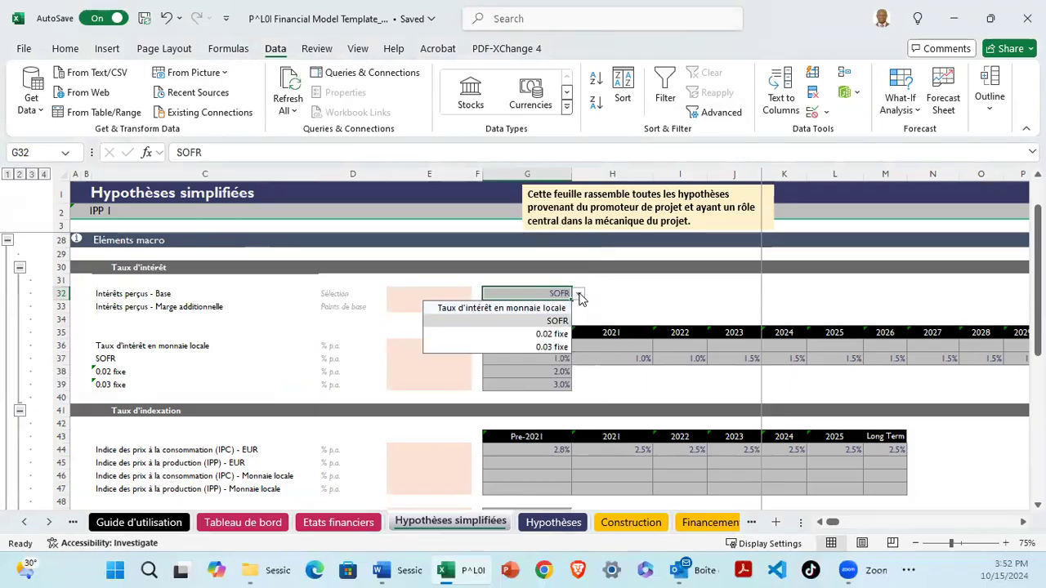
pyautogui.click(579, 296)
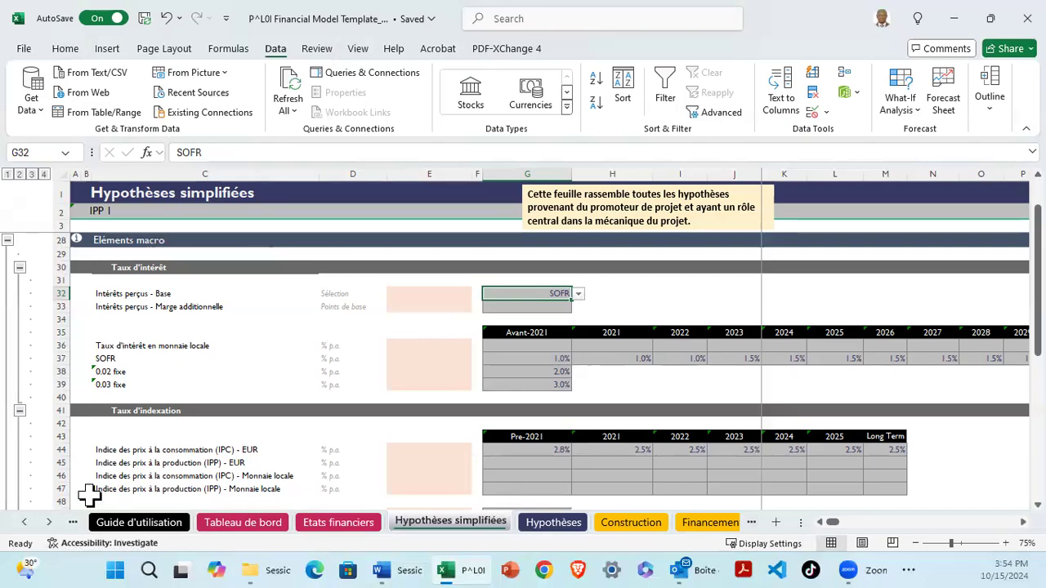
# Trace the fixed-rate labels in C38 and C39 to their source rates, and compare them with the Intérêts perçus - Base options.
pyautogui.hotkey('alt', 'Tab')
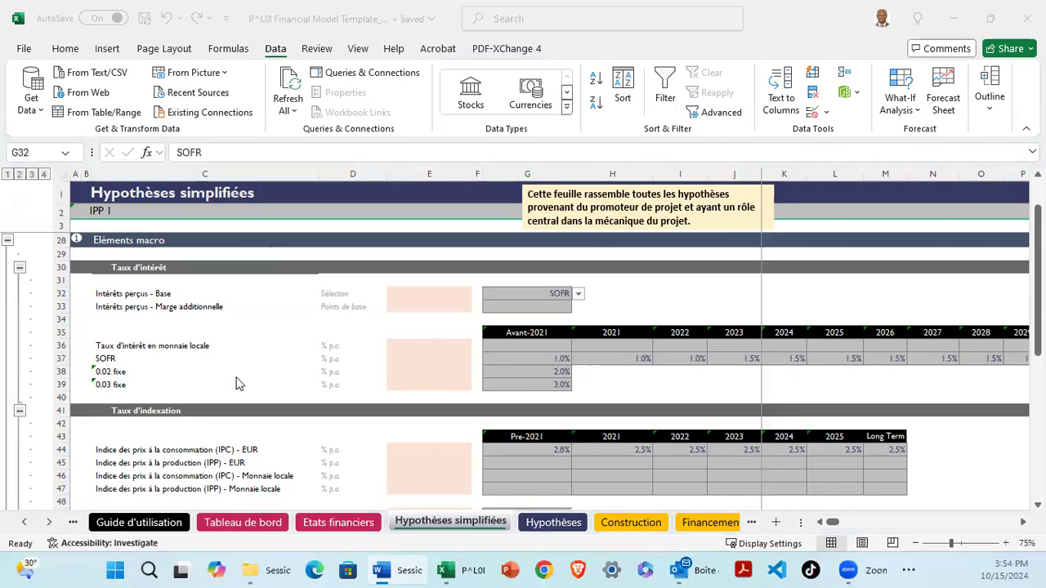
pyautogui.click(160, 361)
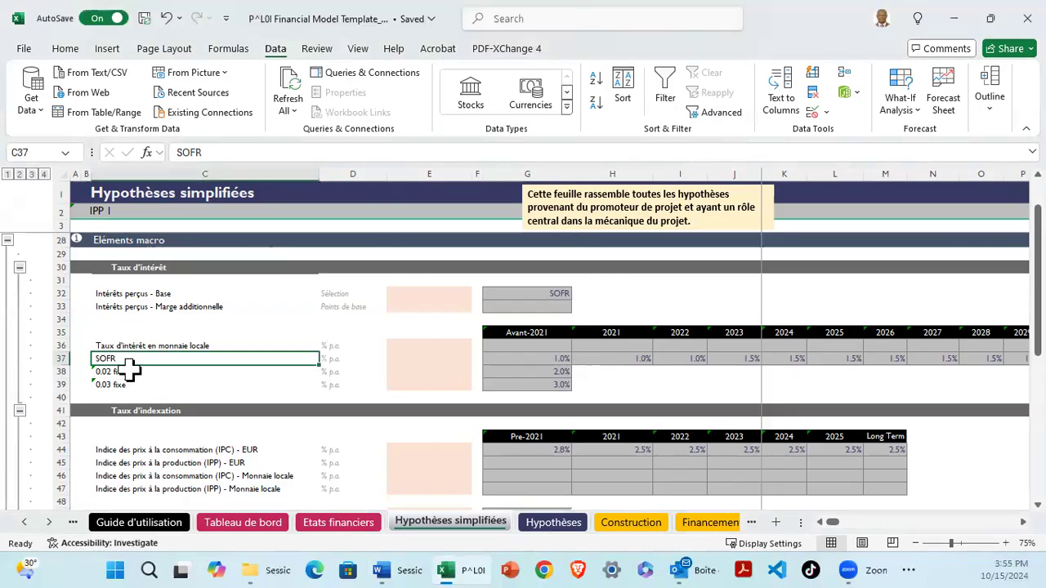
pyautogui.click(131, 371)
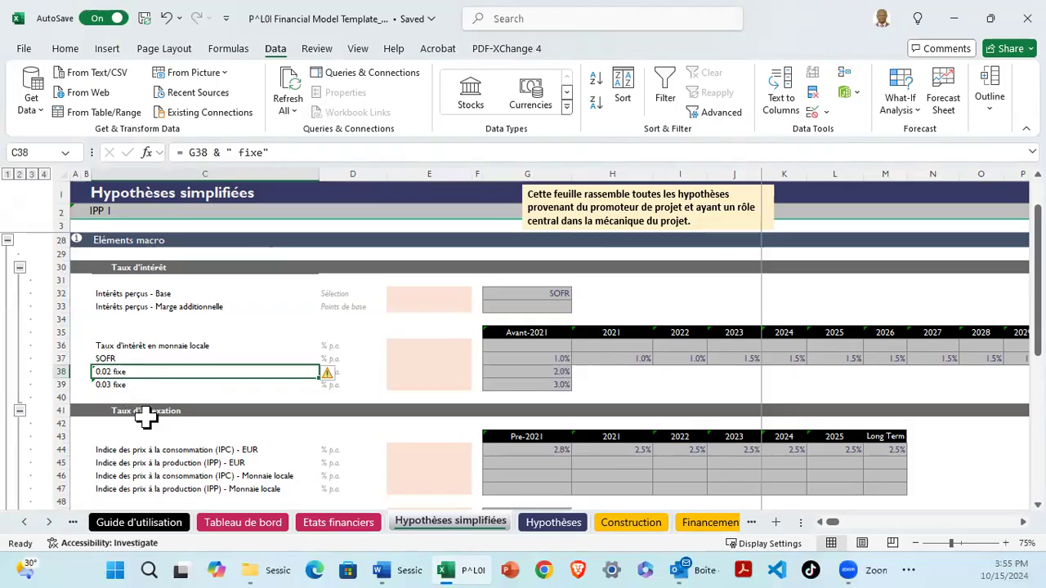
pyautogui.hotkey('ctrl', '[')
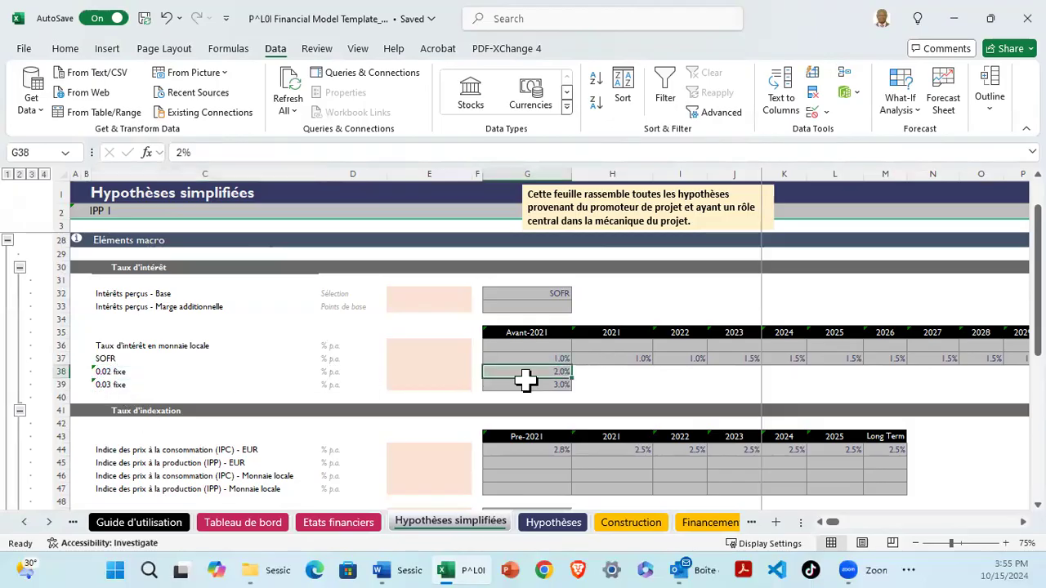
pyautogui.press('Down')
pyautogui.hotkey('ctrl', ']')
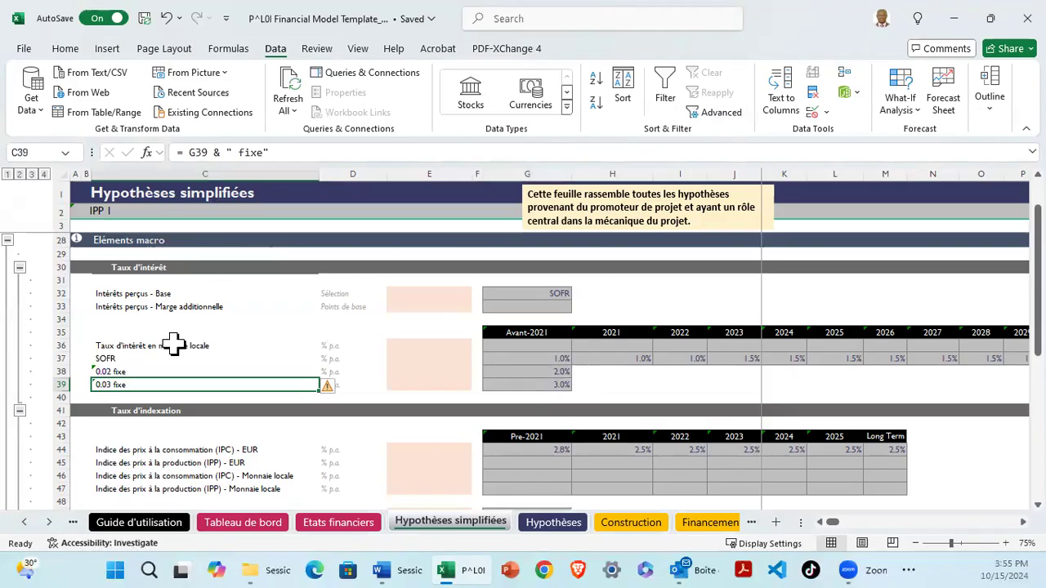
pyautogui.hotkey('ctrl', '[')
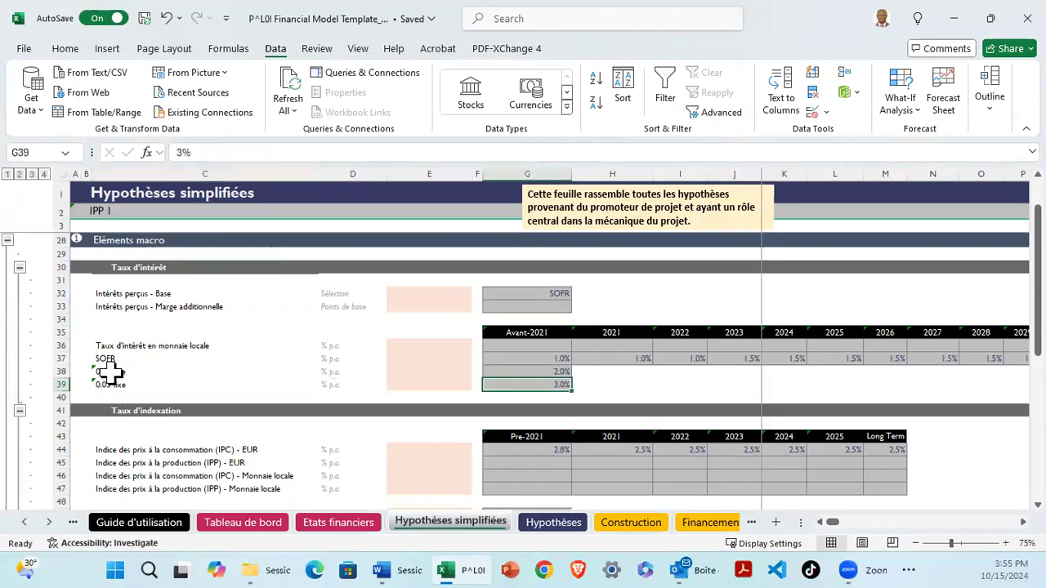
pyautogui.hotkey('ctrl', ']')
pyautogui.press('Up')
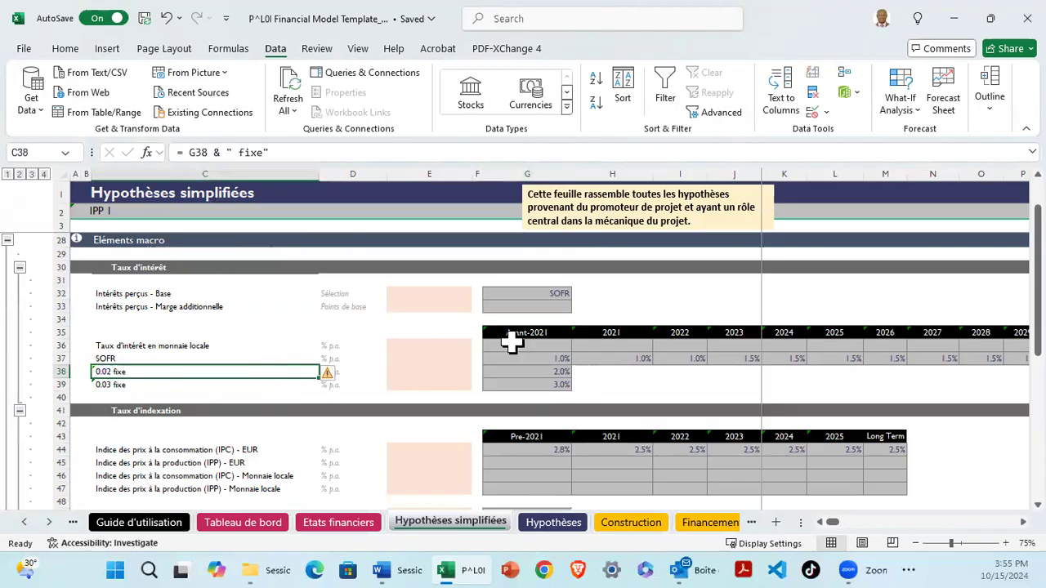
pyautogui.click(566, 296)
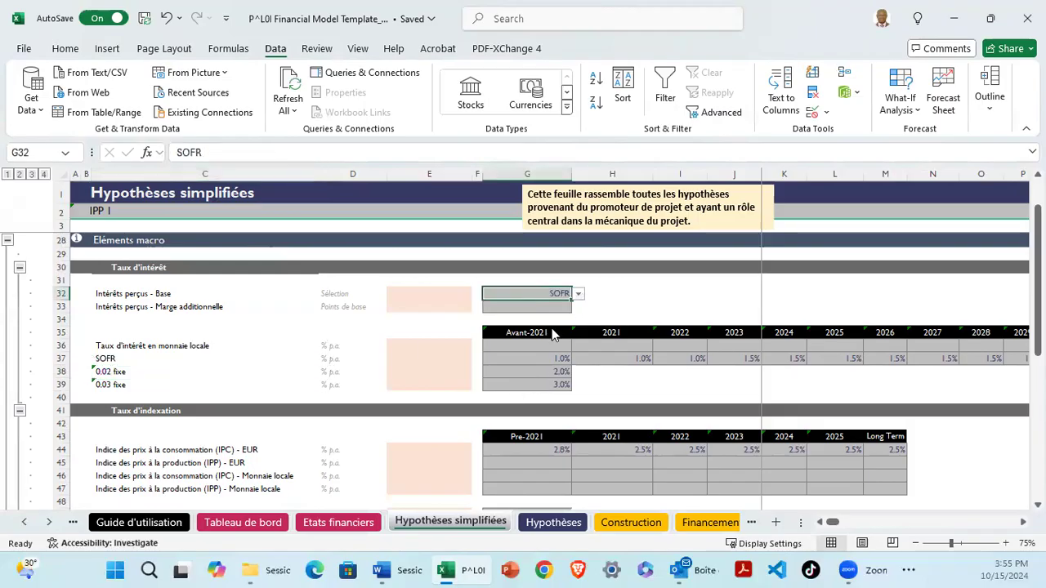
pyautogui.hotkey('alt', 'Down')
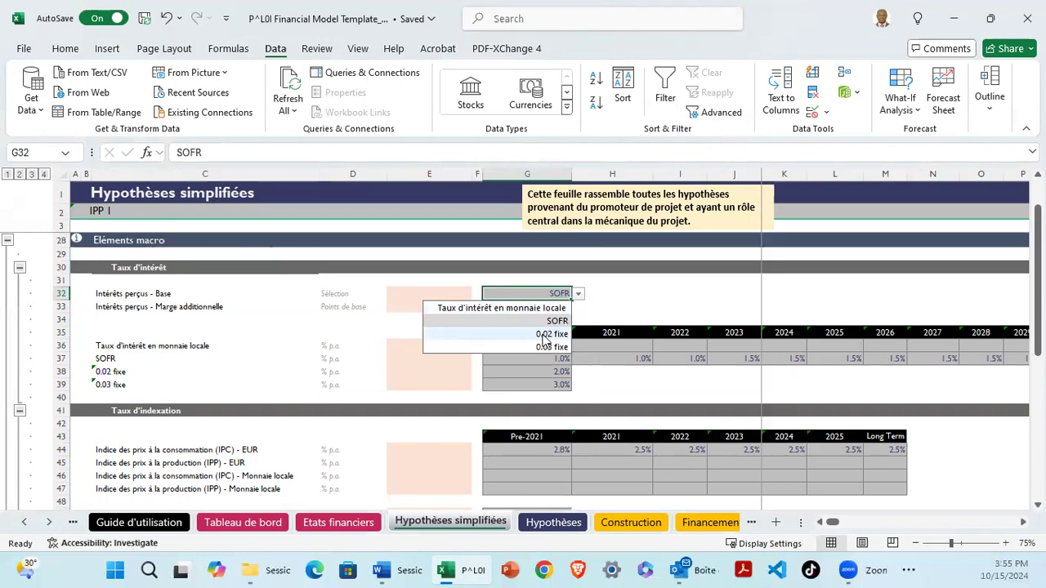
# Examine the yearly SOFR rates in row 37, including the 2023 and 2024 inputs.
pyautogui.click(119, 360)
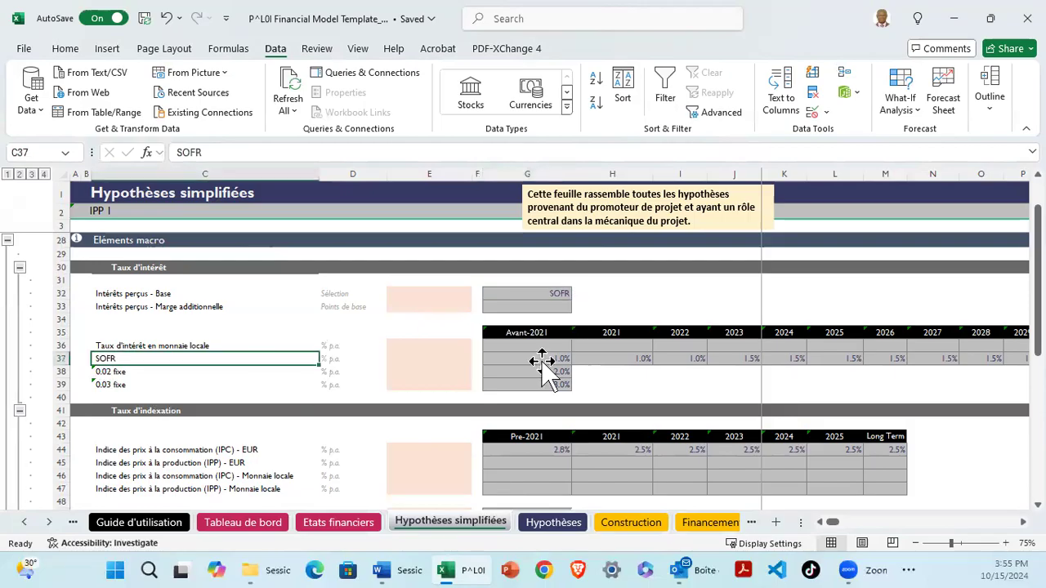
pyautogui.hotkey('shift', 'space')
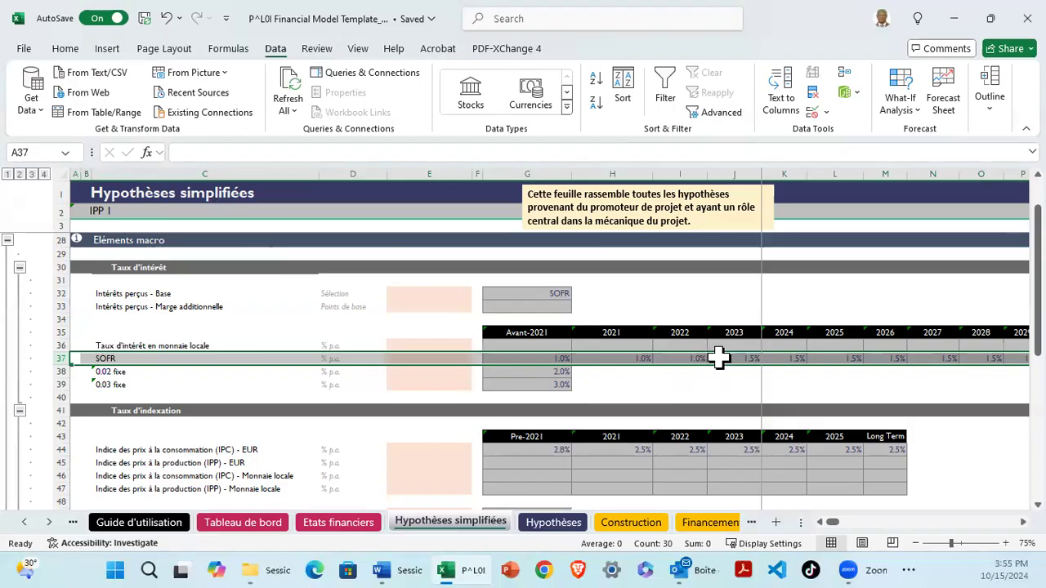
pyautogui.click(750, 363)
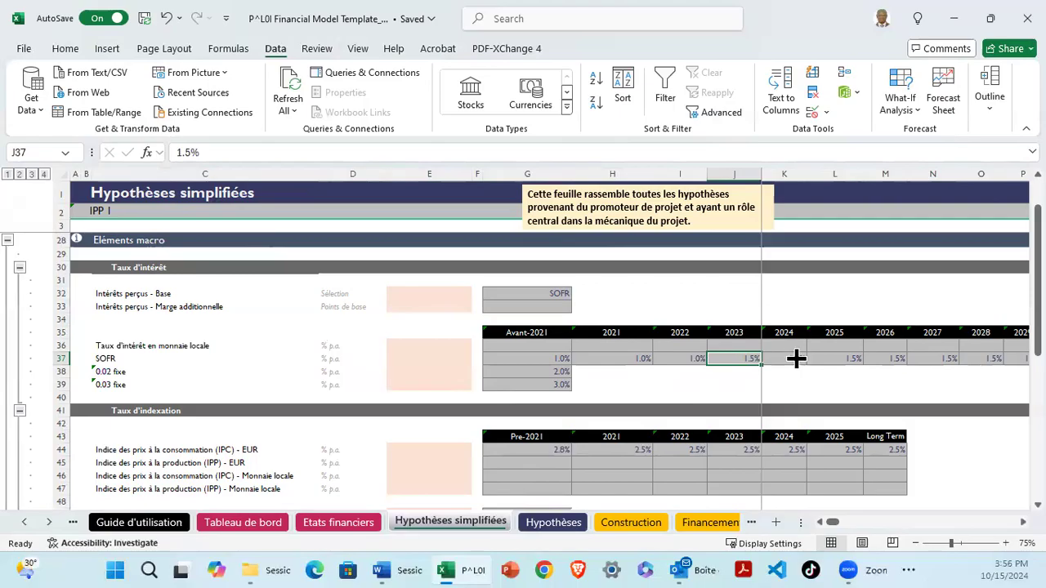
pyautogui.click(796, 359)
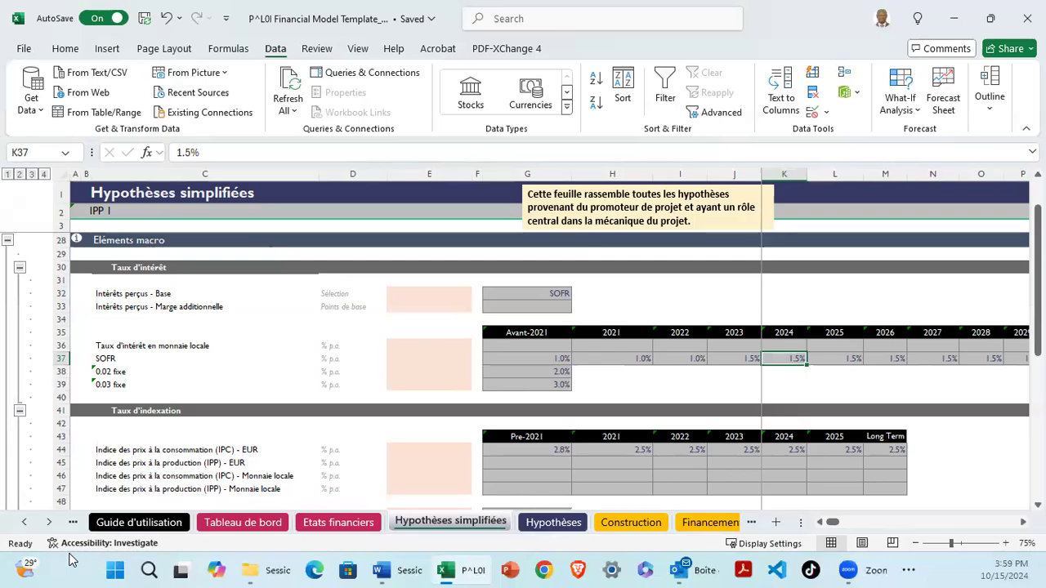
# Review the Devise du modèle currency options under Informations et calendrier du projet, and collapse the sheet to its main section headings.
pyautogui.hotkey('alt', 'Tab')
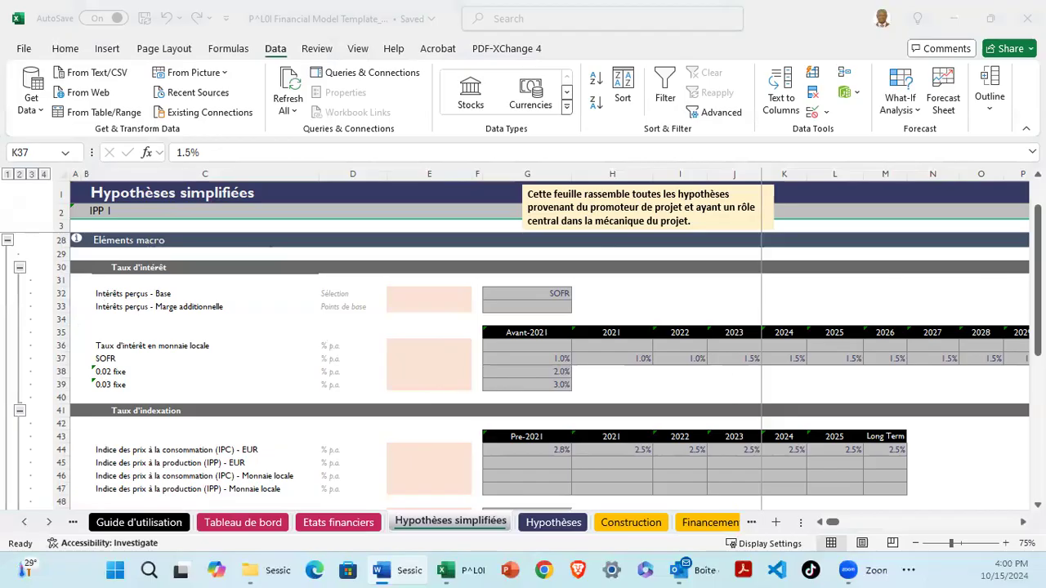
pyautogui.hotkey('alt', 'Tab')
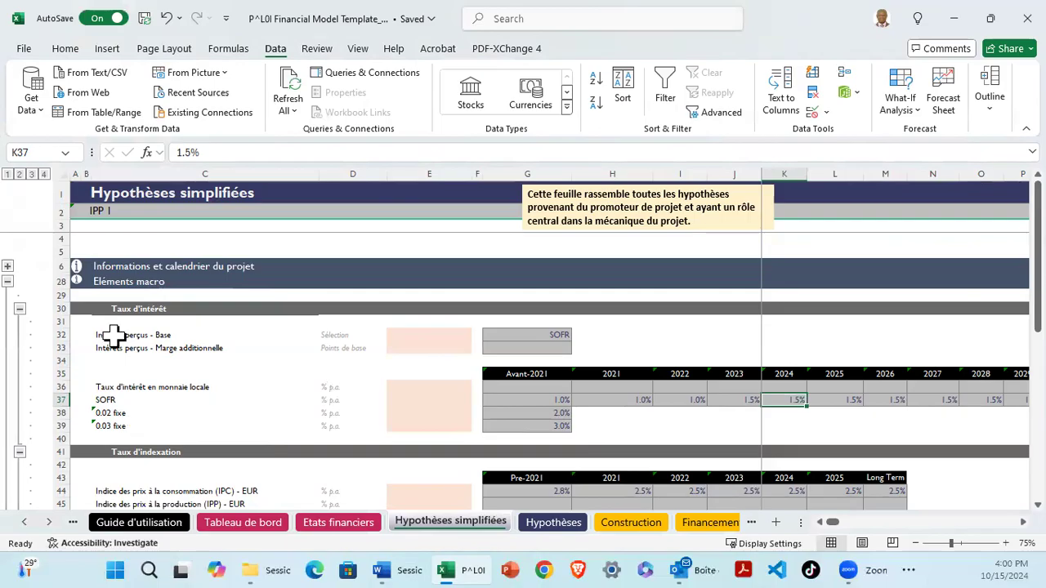
pyautogui.click(8, 281)
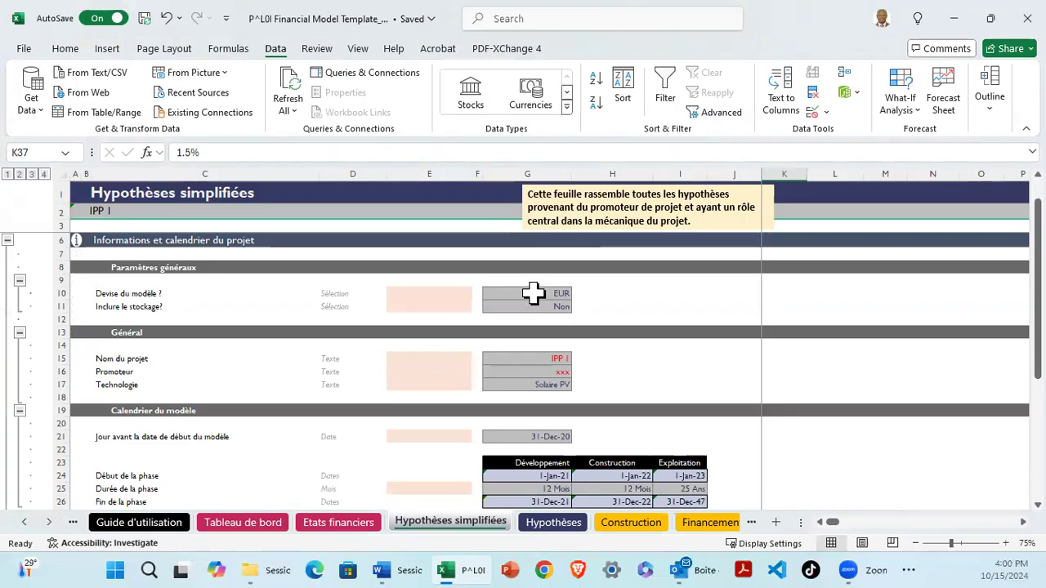
pyautogui.click(572, 295)
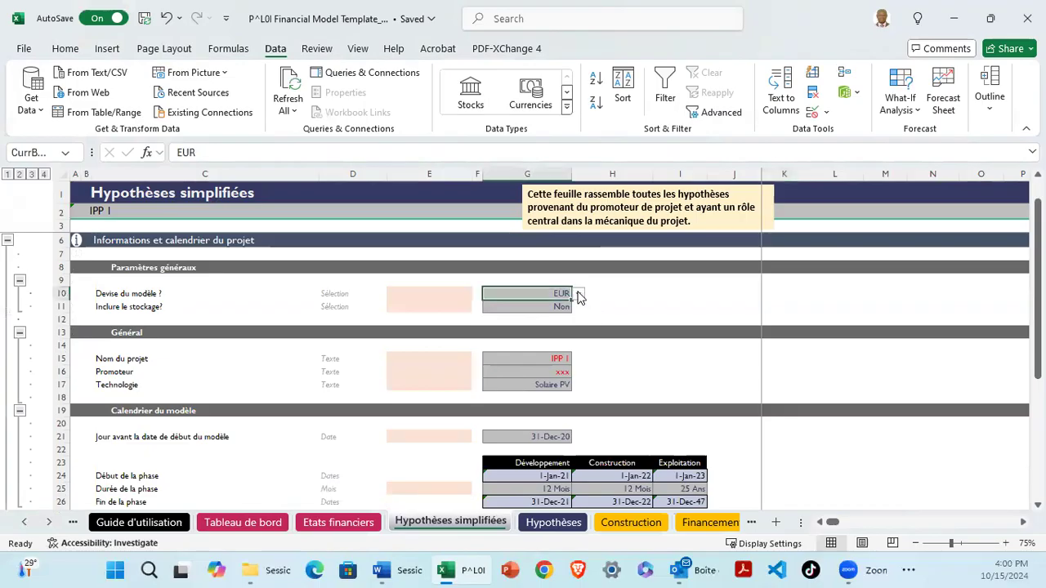
pyautogui.click(578, 294)
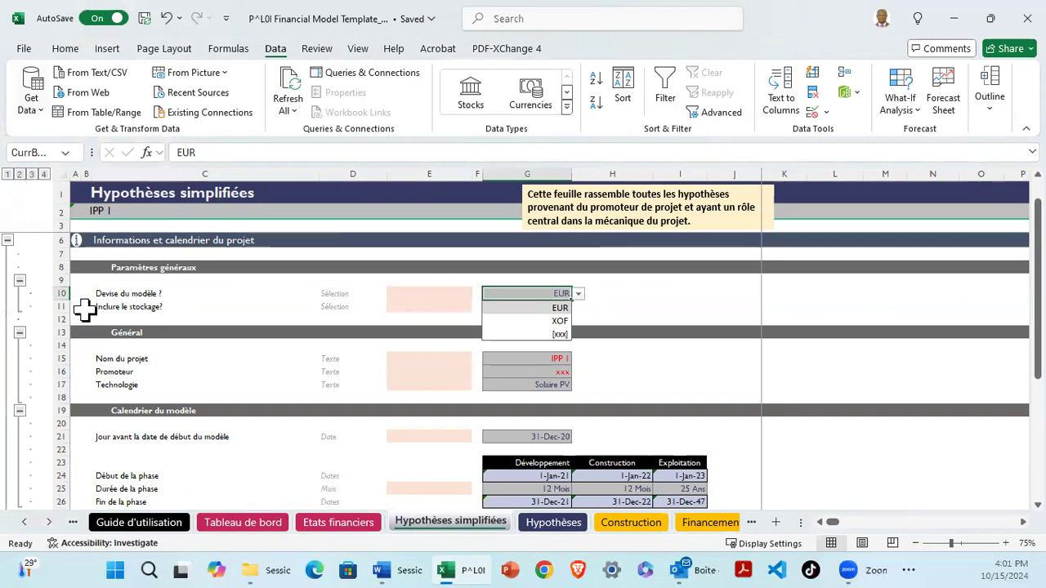
pyautogui.click(23, 175)
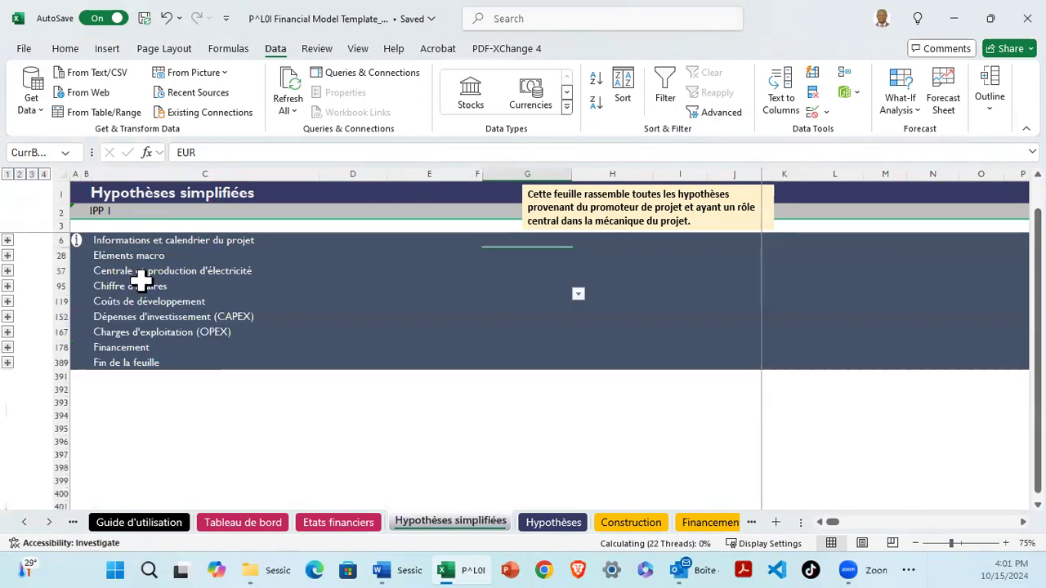
# Expand Centrale et production d'électricité and review its Génération and Stockage subsections.
pyautogui.click(8, 255)
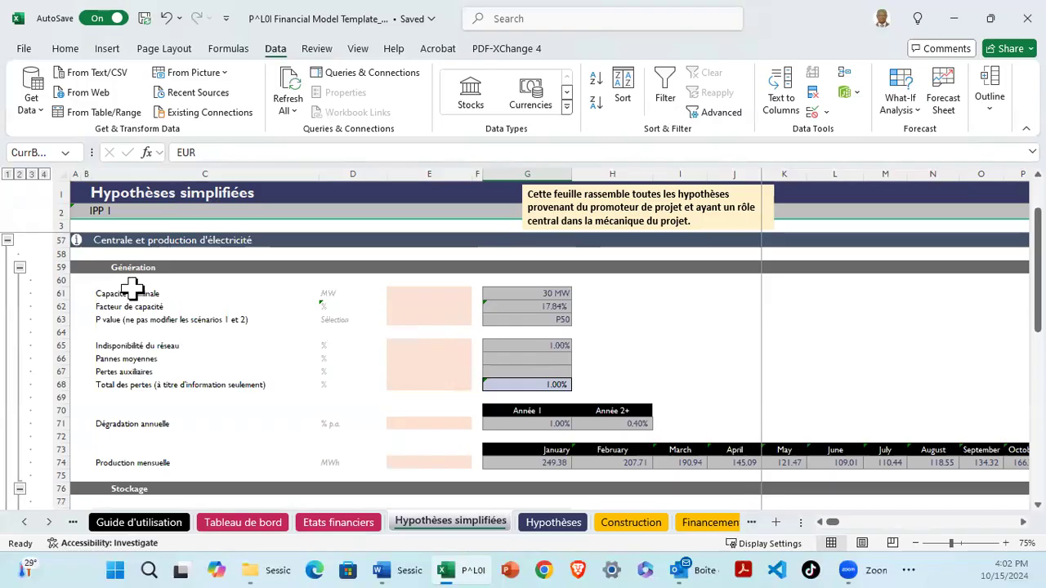
pyautogui.click(294, 270)
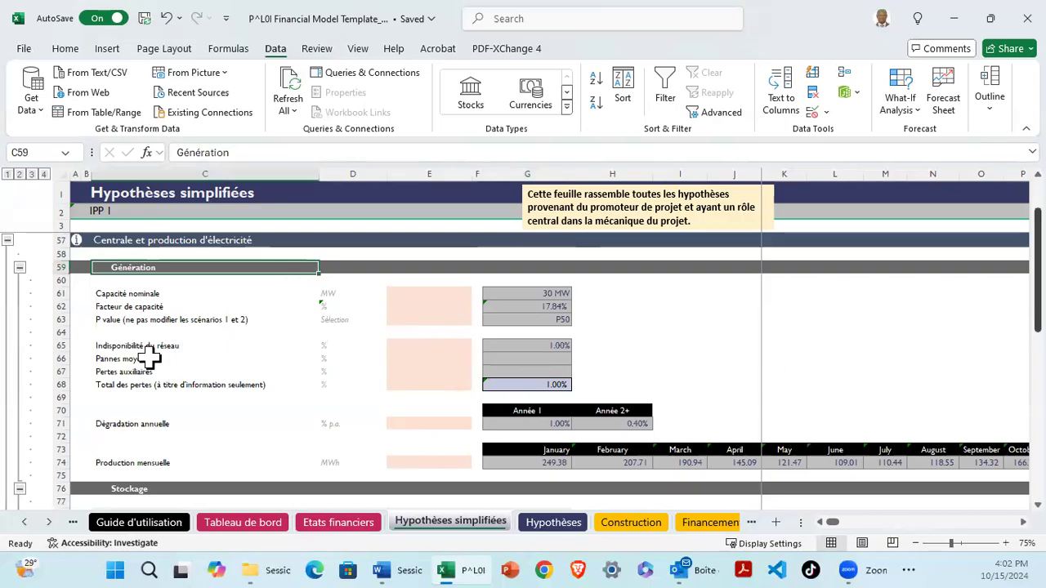
pyautogui.scroll(-4, 143, 356)
pyautogui.click(303, 347)
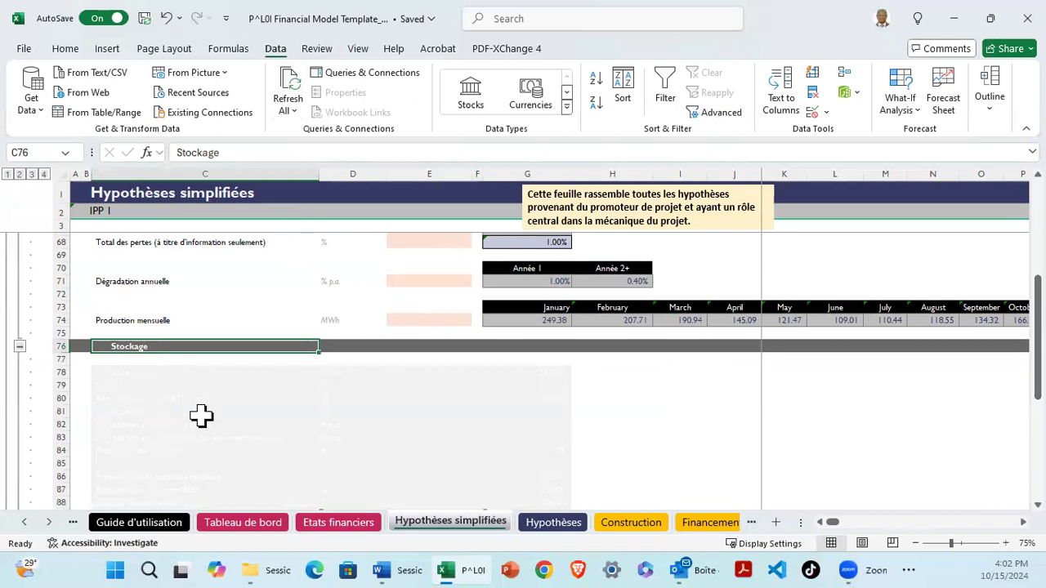
pyautogui.scroll(5, 331, 397)
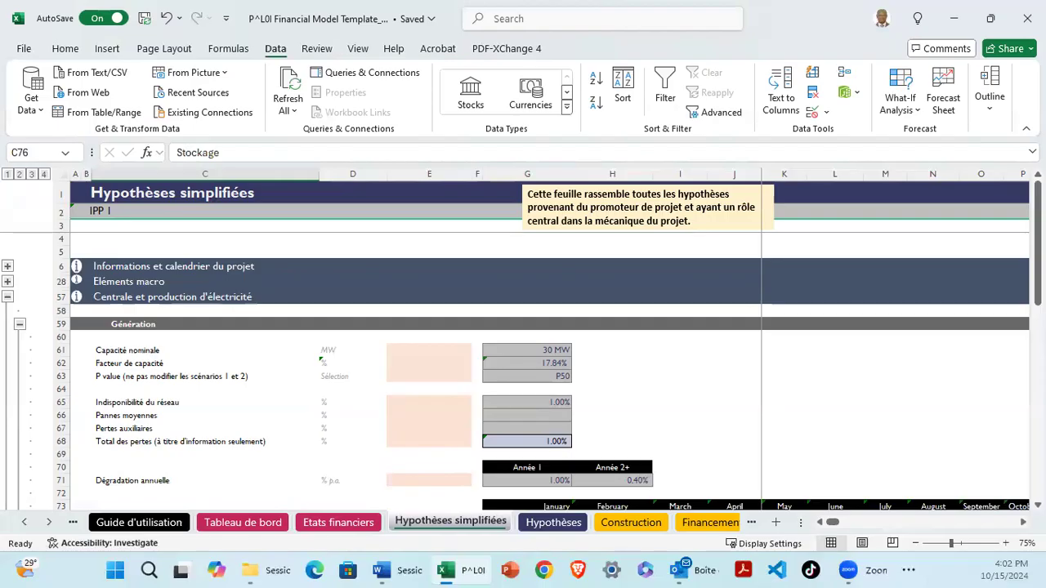
pyautogui.hotkey('alt', 'Tab')
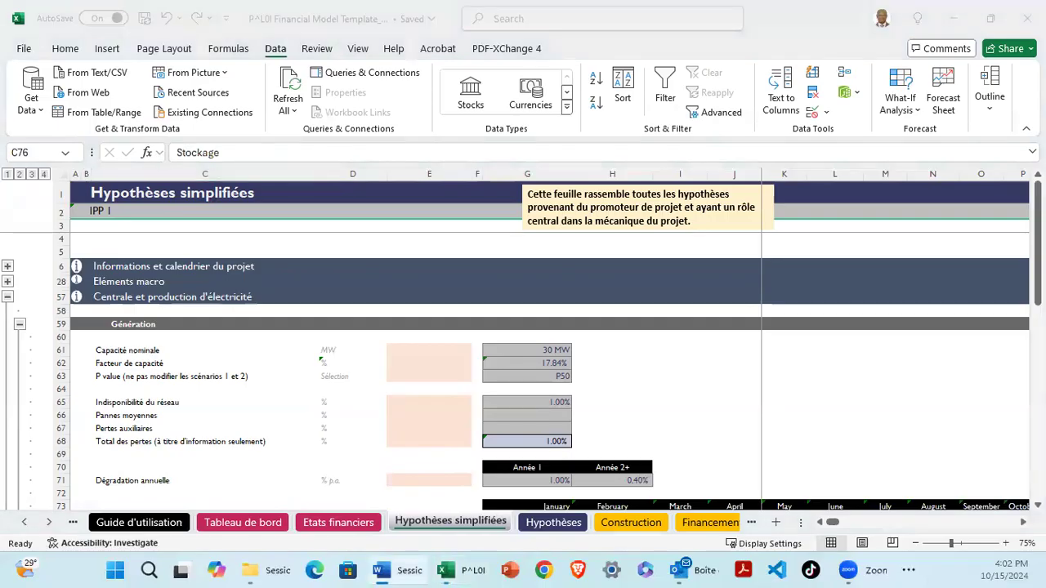
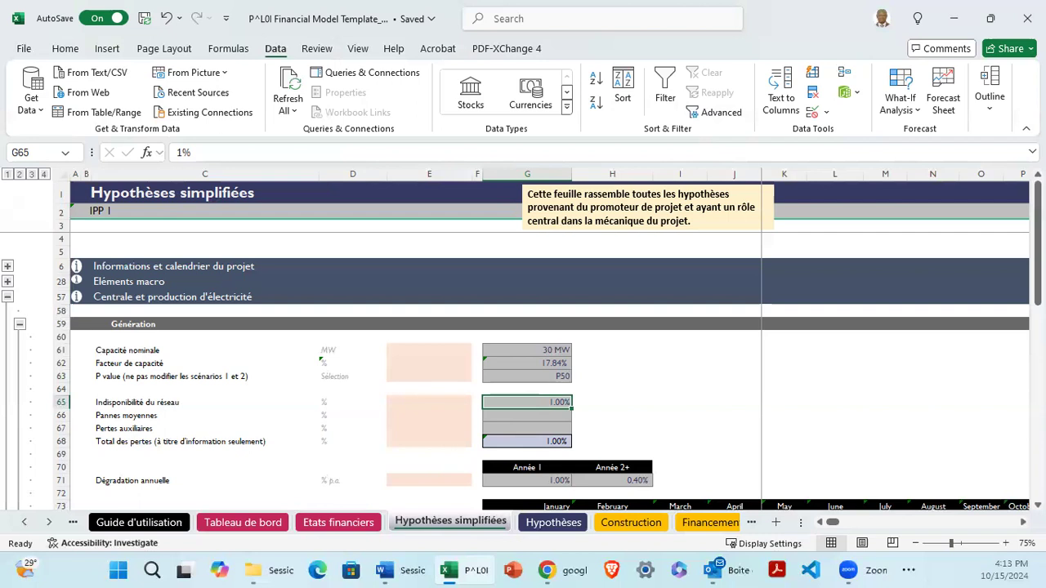
# Examine the Dégradation annuelle and Production mensuelle inputs and the greyed-out Stockage block, and collapse the sheet to its main section headings.
pyautogui.click(549, 480)
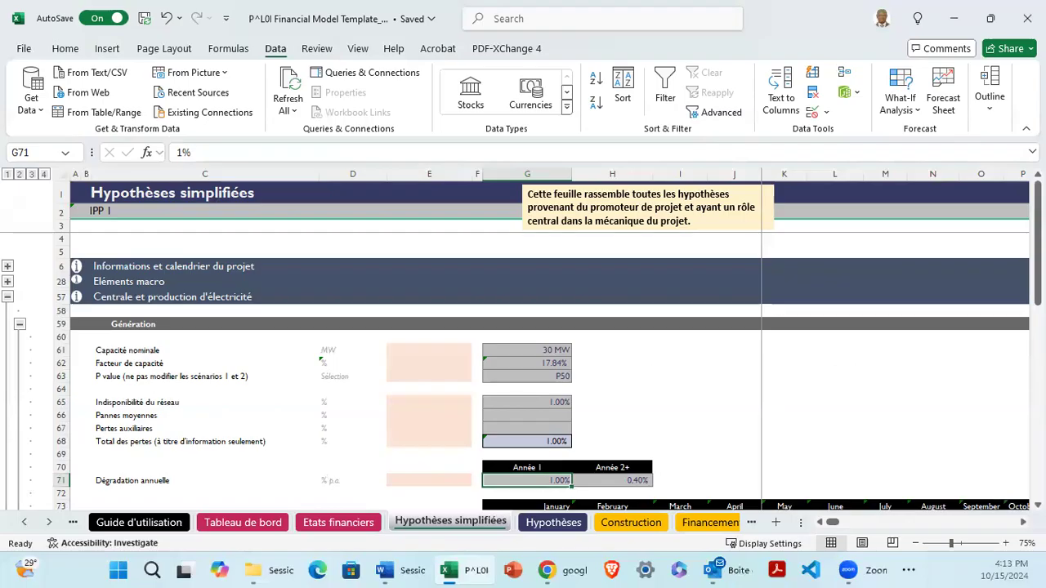
pyautogui.scroll(-1, 959, 338)
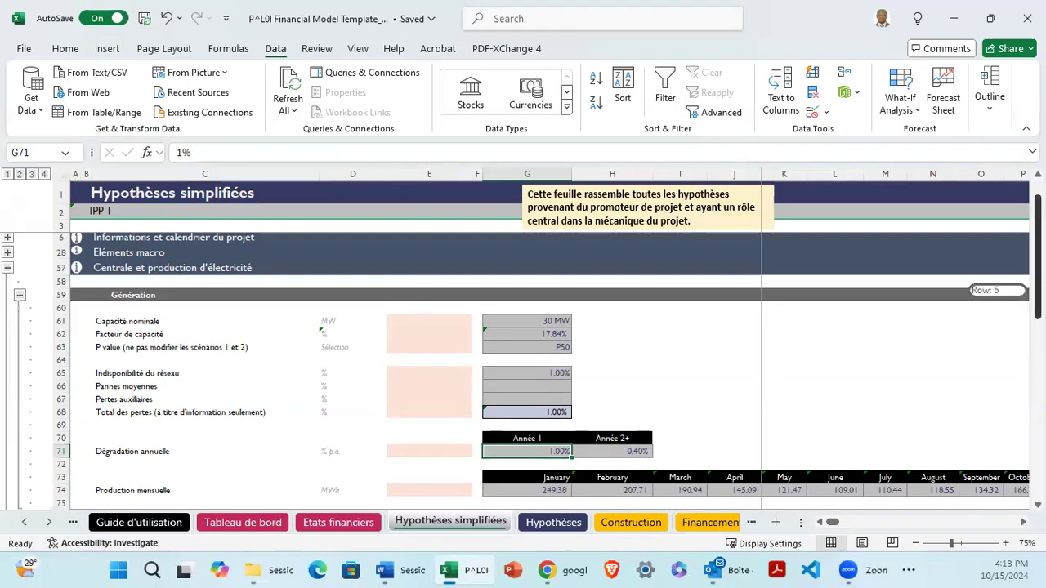
pyautogui.scroll(-1, 136, 420)
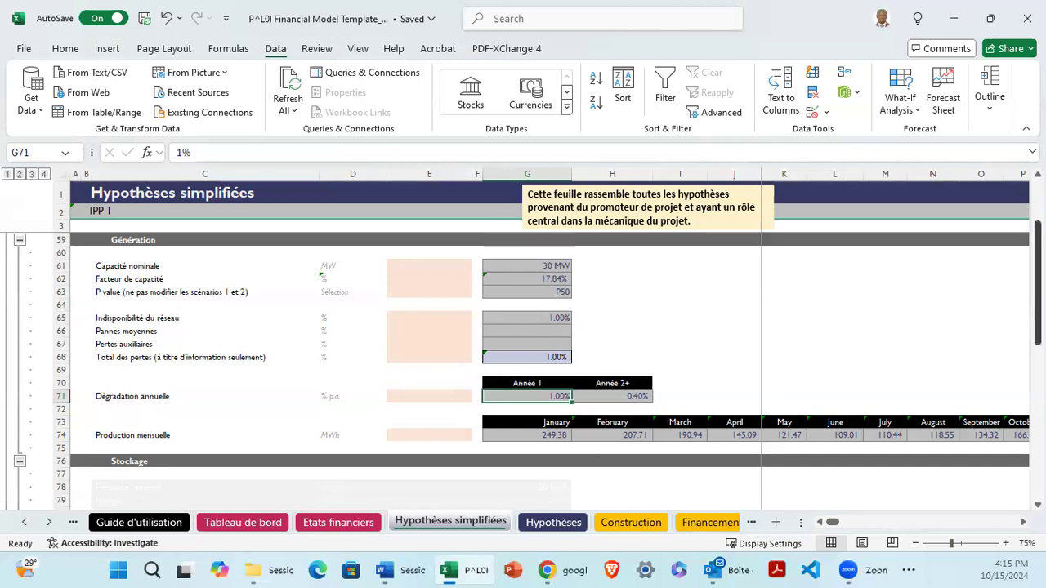
pyautogui.moveTo(1038, 326); pyautogui.dragTo(1038, 339)
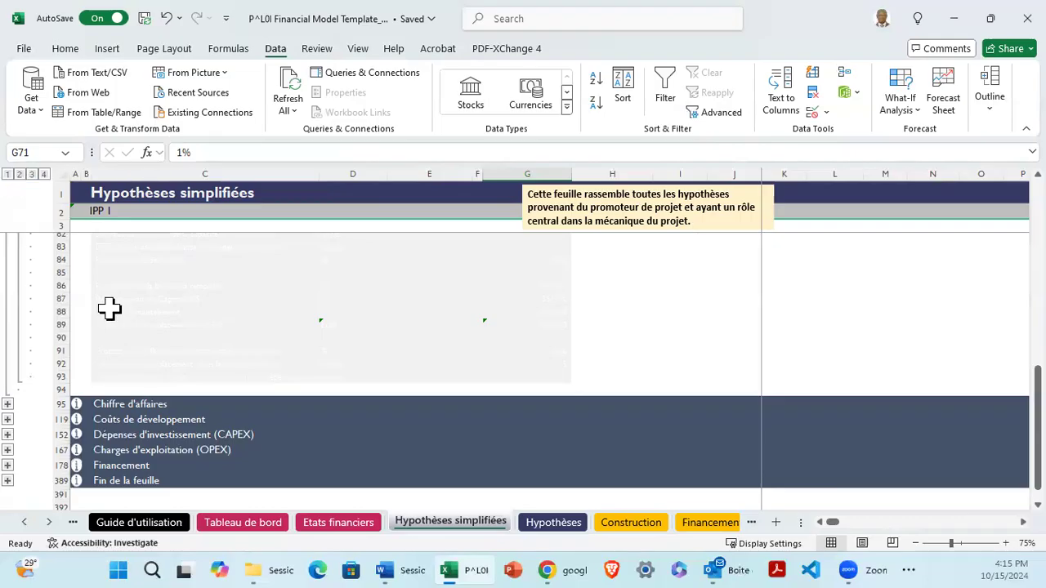
pyautogui.scroll(-4, 50, 237)
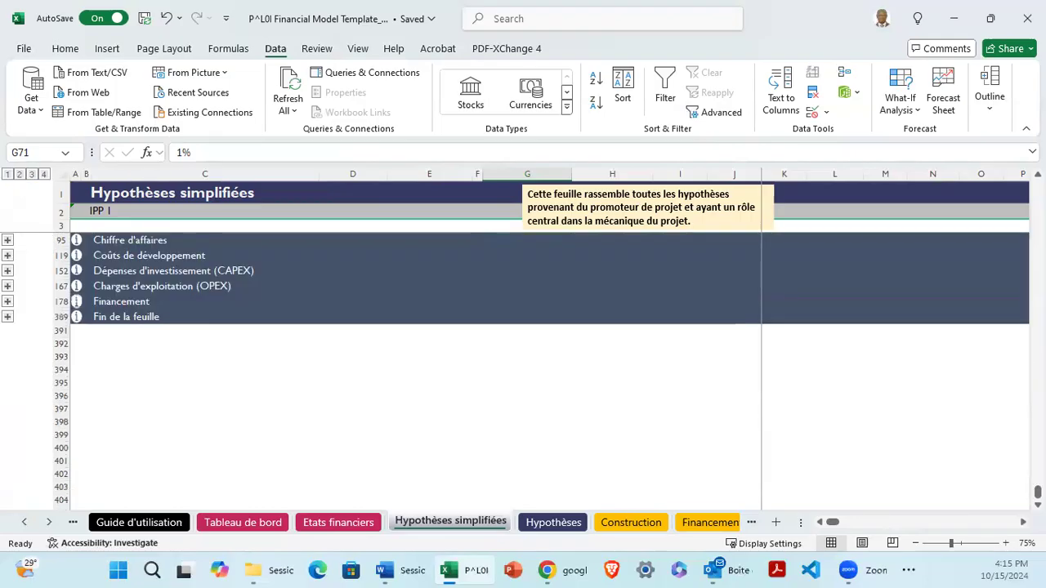
pyautogui.scroll(5, 380, 280)
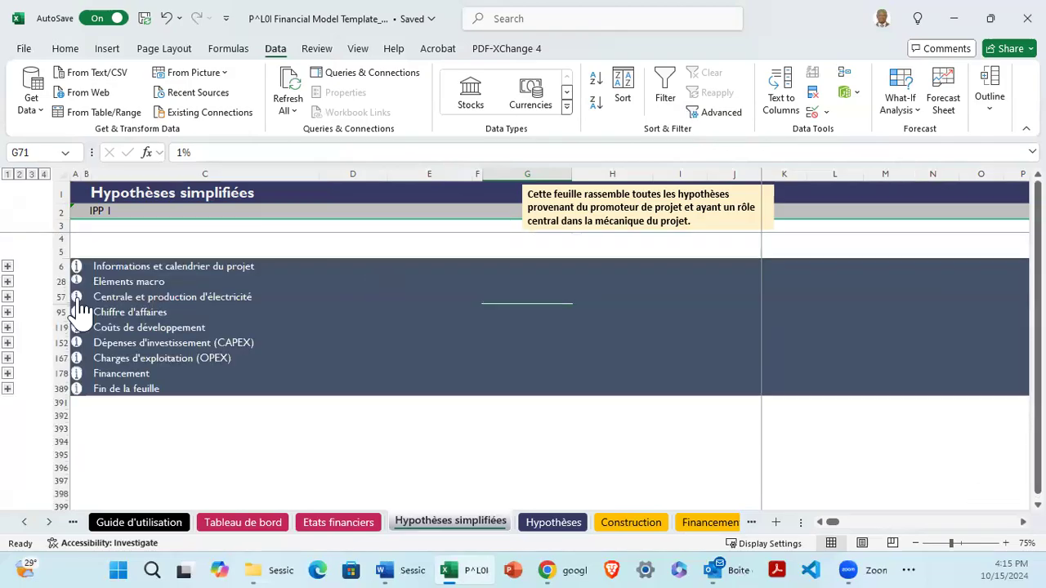
# Expand Informations et calendrier du projet and set Inclure le stockage? to Oui.
pyautogui.click(8, 266)
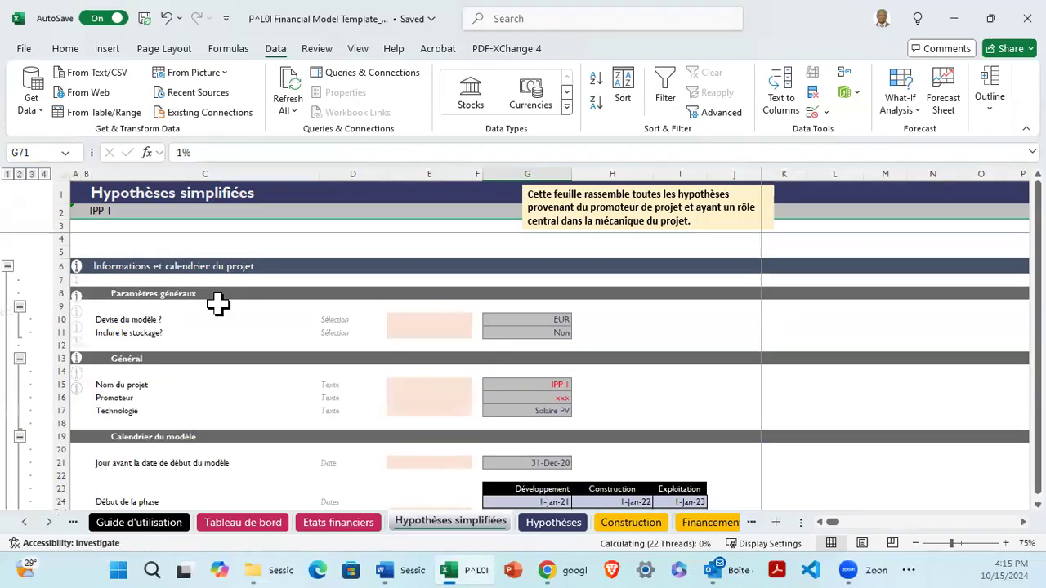
pyautogui.scroll(-1, 531, 314)
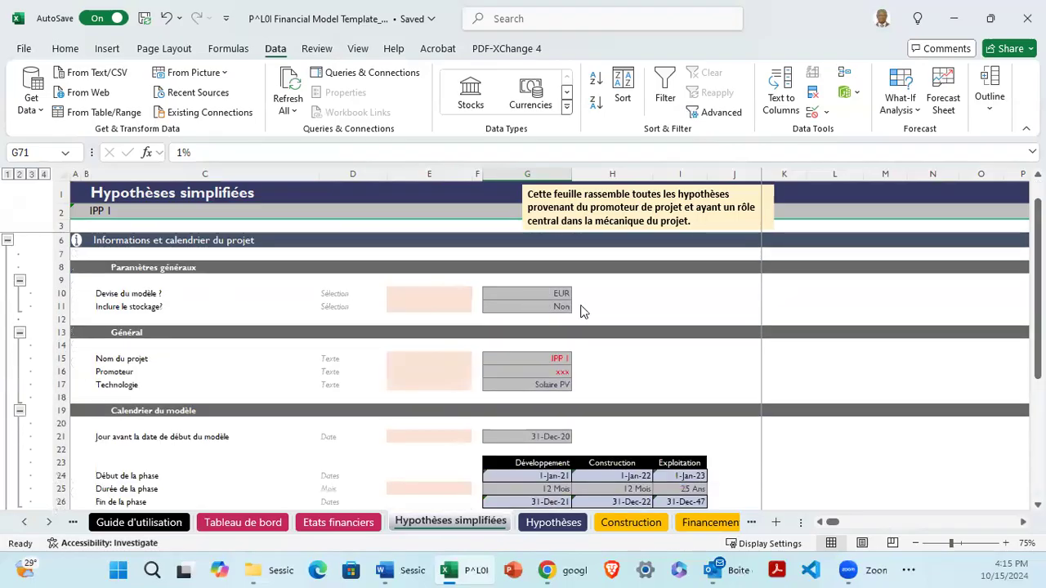
pyautogui.click(564, 306)
pyautogui.click(578, 306)
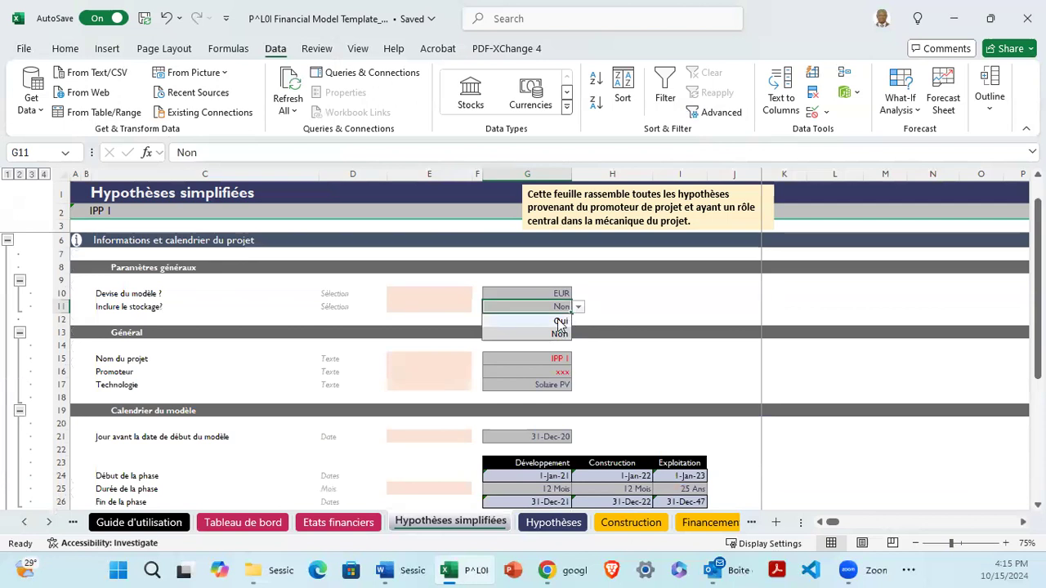
pyautogui.click(559, 320)
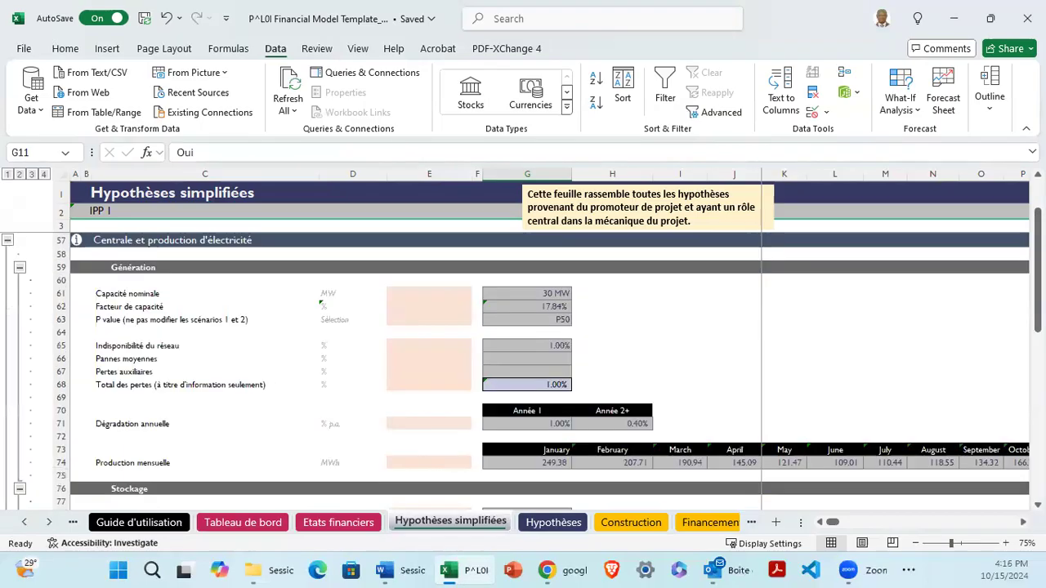
# Review the Stockage inputs for Puissance and Energie, and inspect the formula behind Capex liés au remplacement du BESS.
pyautogui.moveTo(1038, 316); pyautogui.dragTo(724, 368)
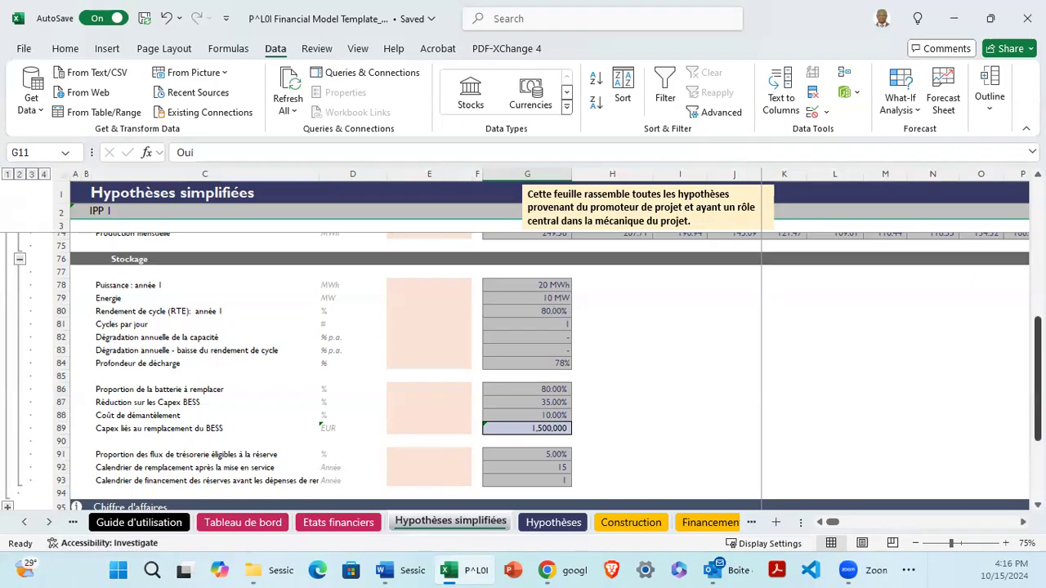
pyautogui.hotkey('ctrl', 's')
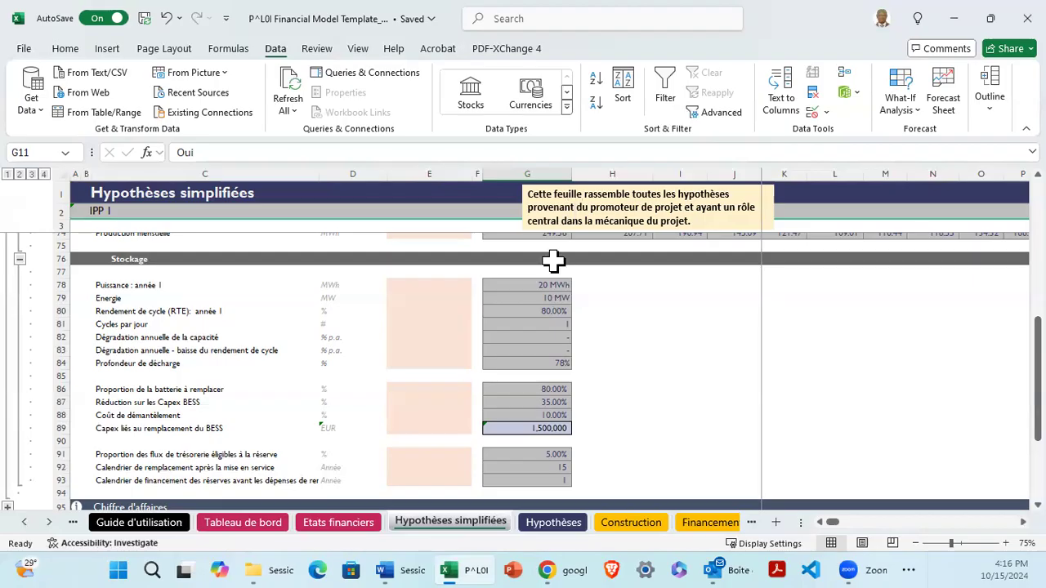
pyautogui.click(542, 299)
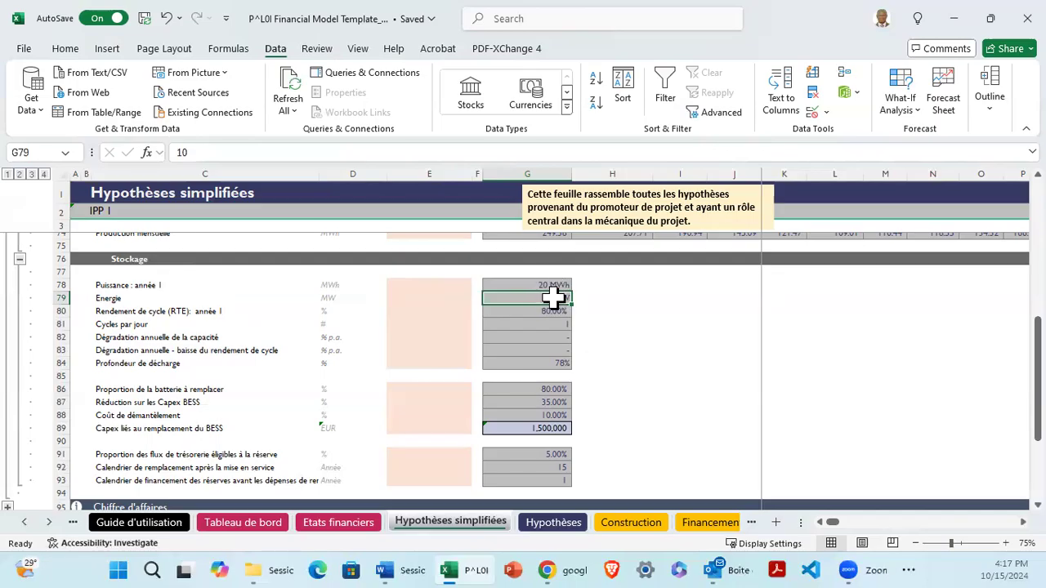
pyautogui.press('Up')
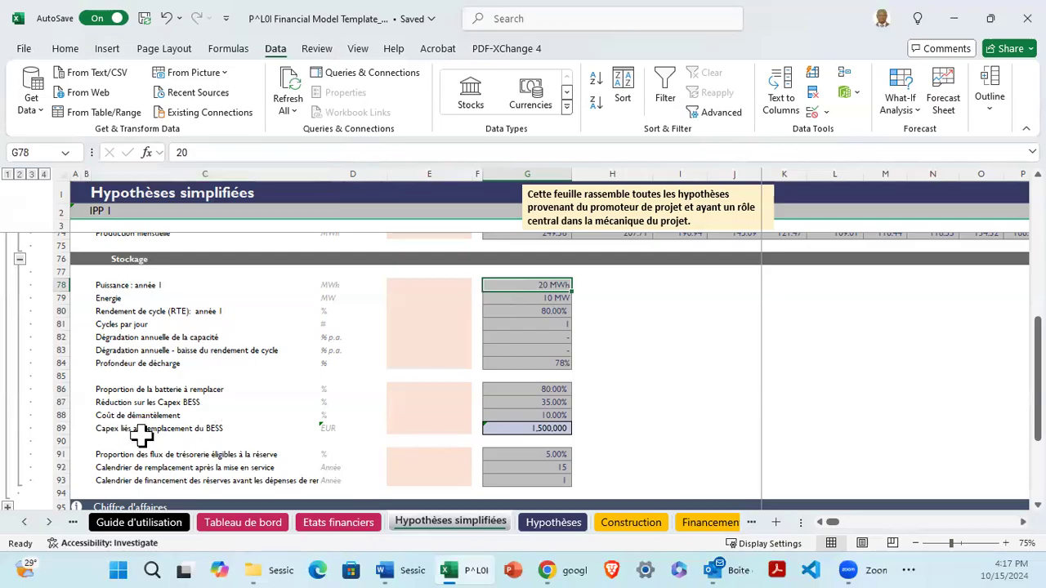
pyautogui.click(552, 427)
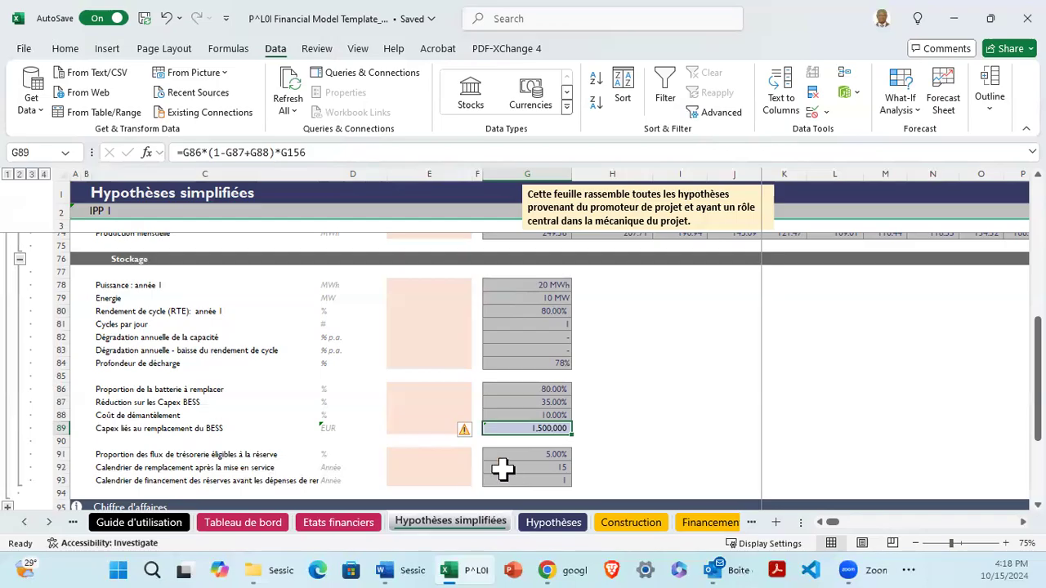
# Review the battery replacement timing and the Proportion des flux de trésorerie éligibles à la réserve input in the Stockage block.
pyautogui.click(534, 465)
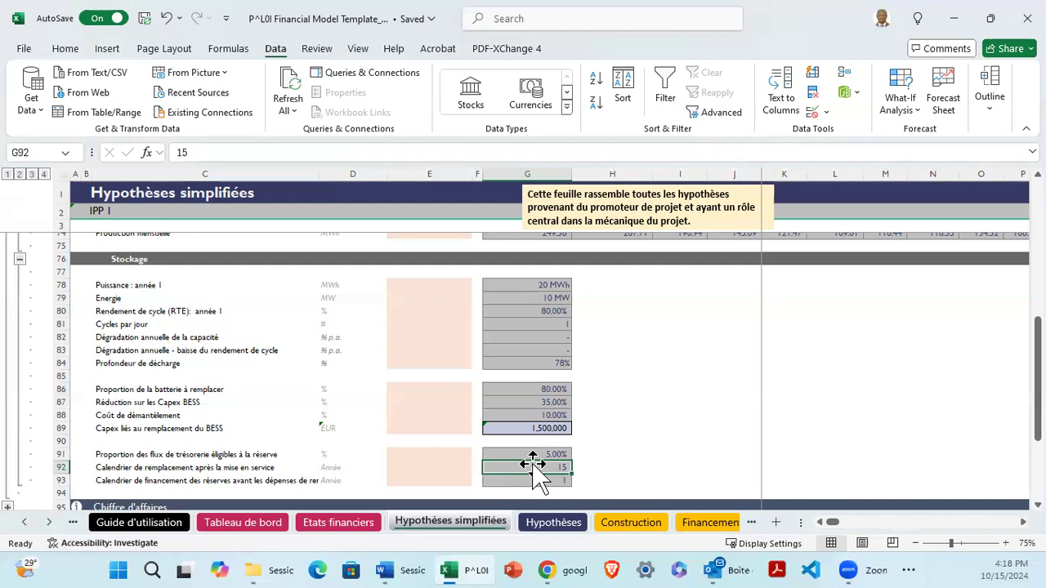
pyautogui.press('Up')
pyautogui.press('Left')
pyautogui.press('Left')
pyautogui.press('Left')
pyautogui.press('Left')
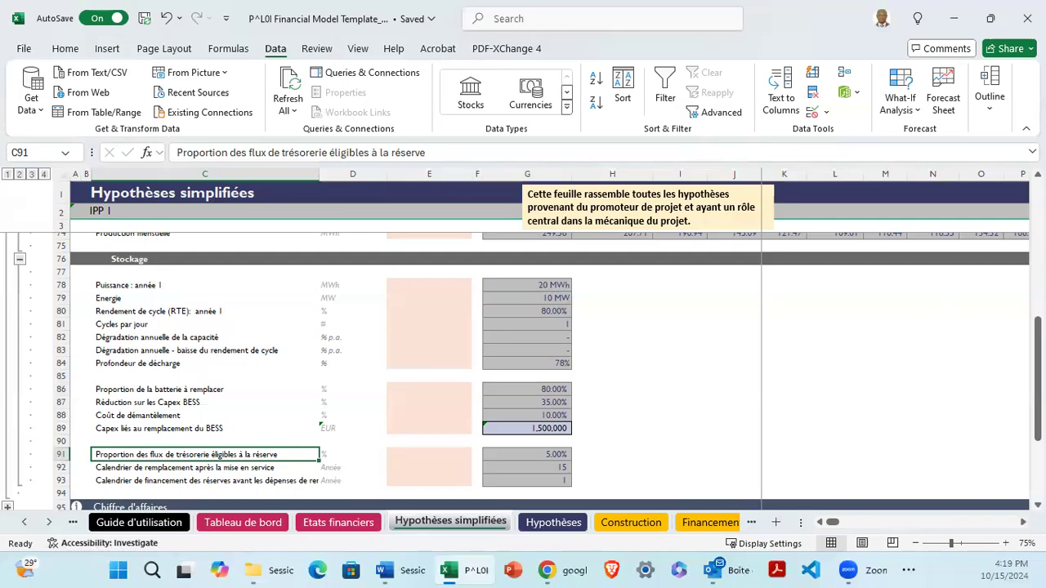
# Set Inclure le stockage? to Non and collapse the sheet to its main section headings.
pyautogui.scroll(10, 547, 360)
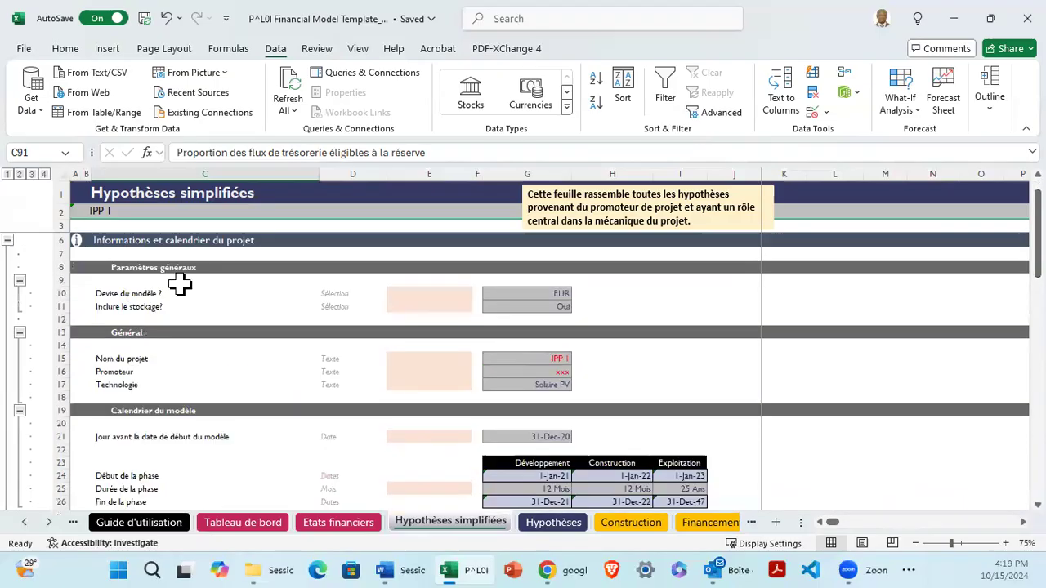
pyautogui.click(556, 307)
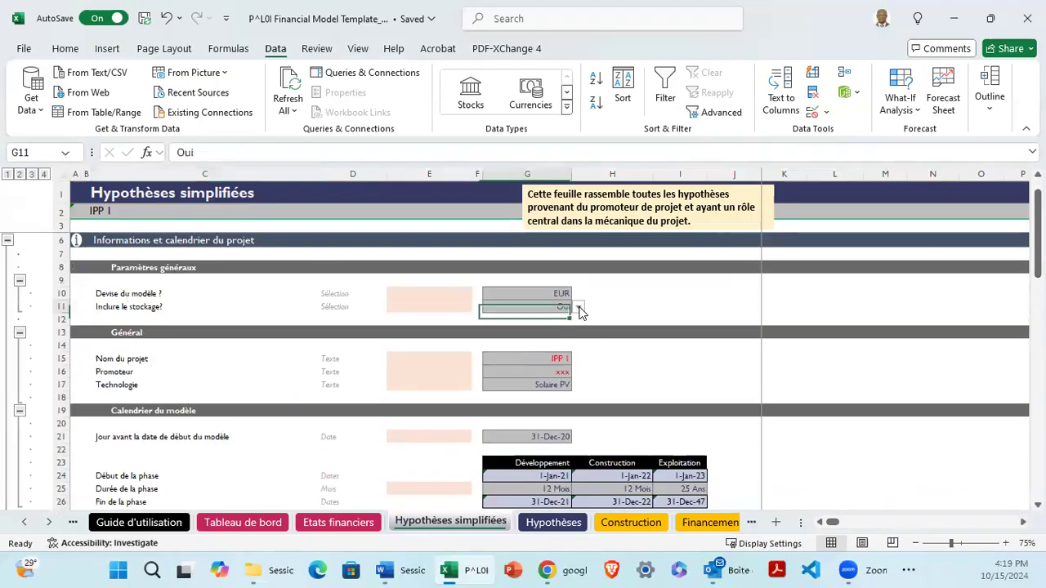
pyautogui.click(579, 307)
pyautogui.click(559, 334)
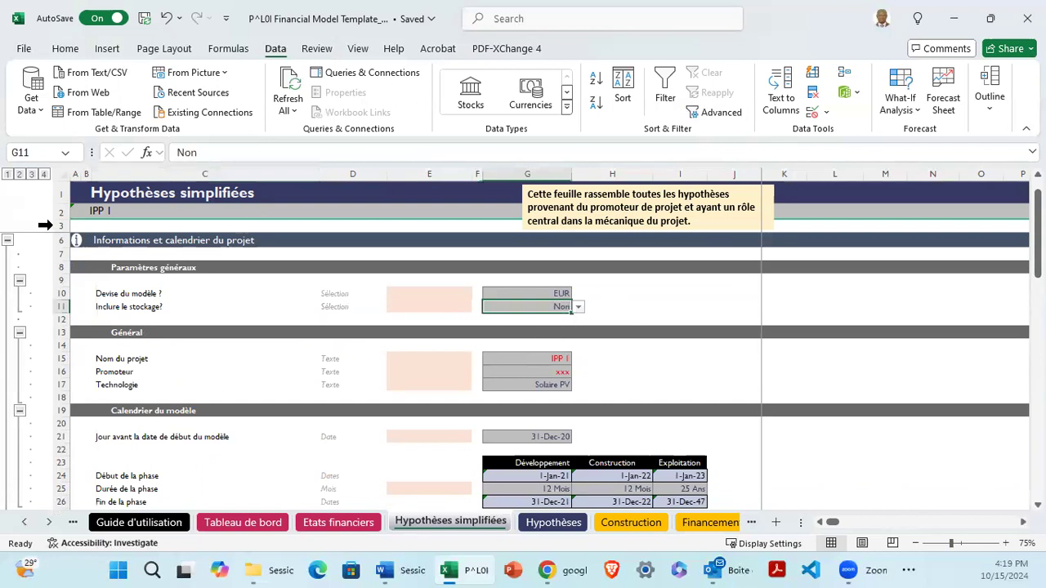
pyautogui.click(7, 174)
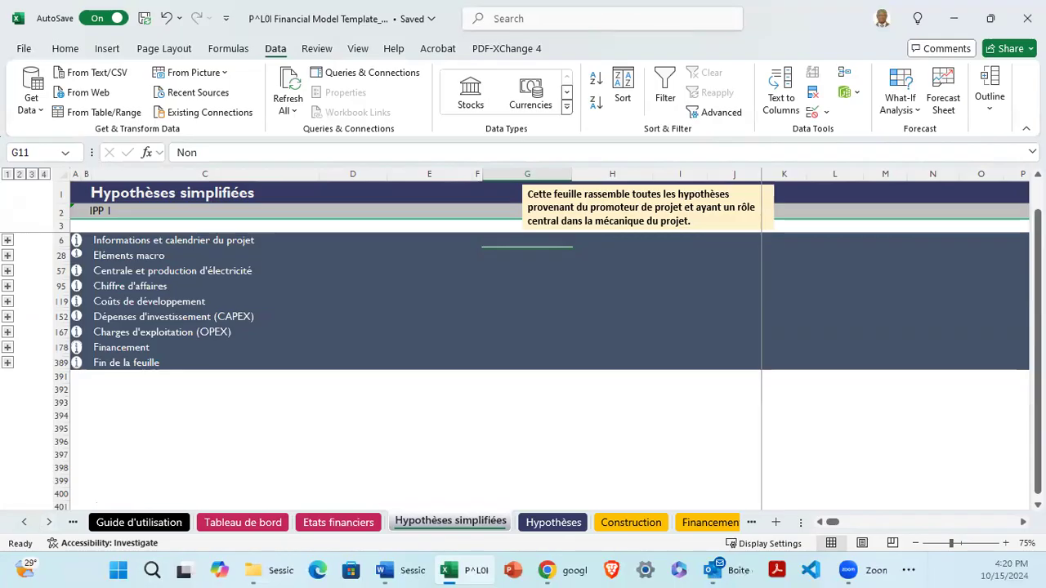
# Expand the Chiffre d'affaires section and bring its Tarifs de l'électricité inputs into view.
pyautogui.hotkey('alt', 'Tab')
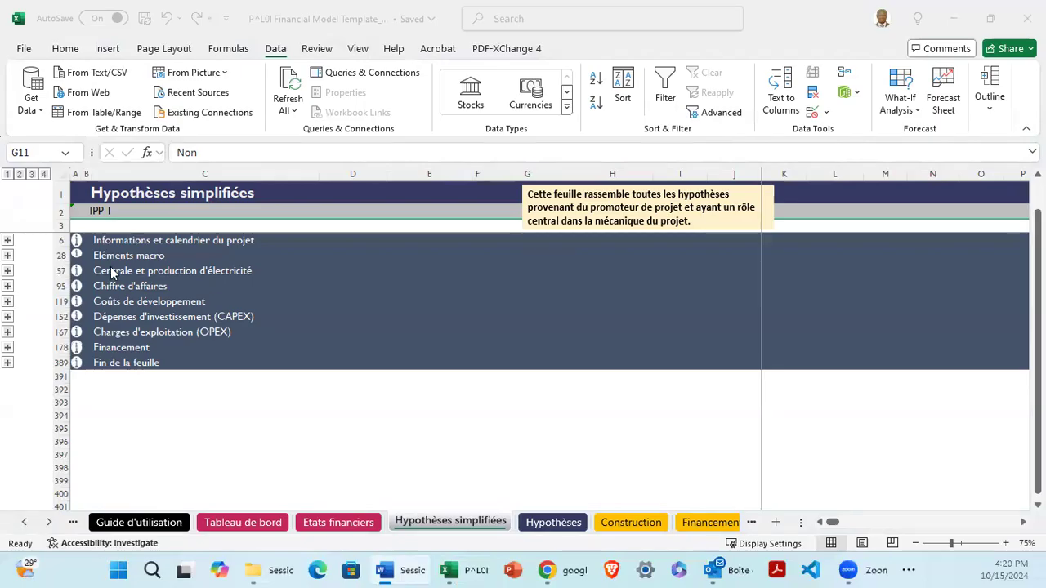
pyautogui.click(8, 291)
pyautogui.click(7, 287)
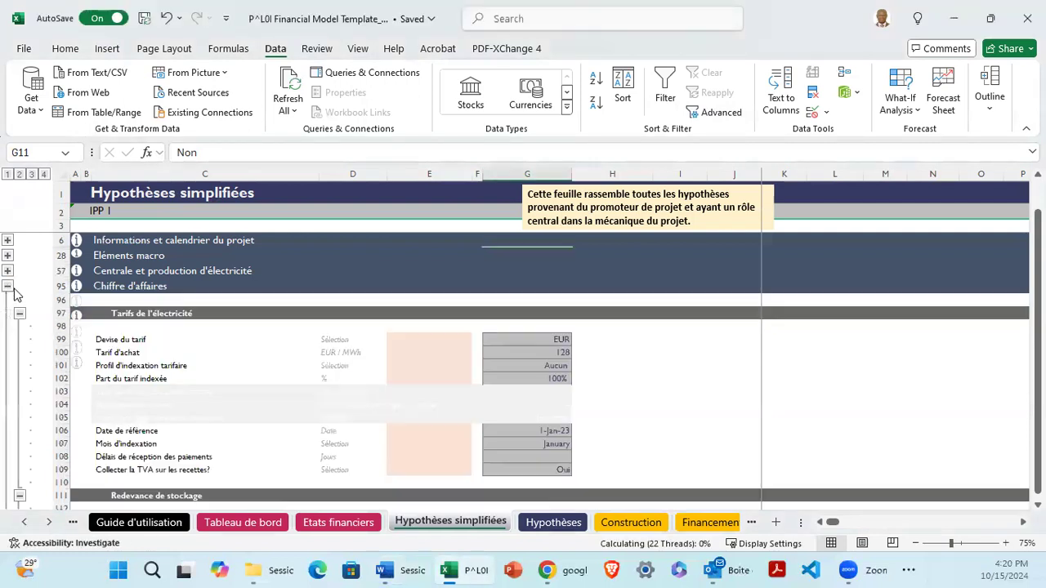
pyautogui.scroll(-1, 727, 330)
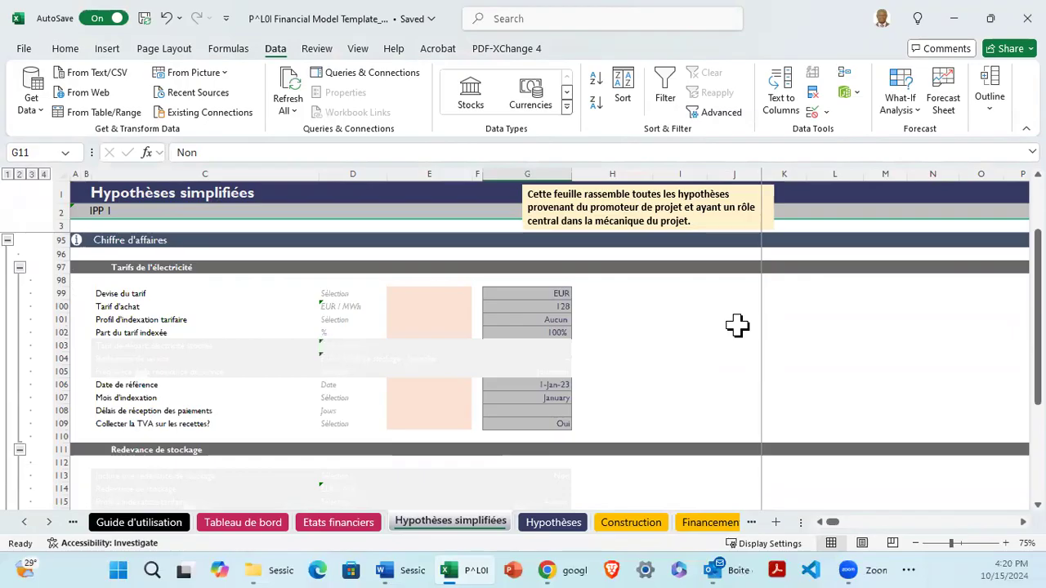
# Examine the electricity tariff inputs: Devise du tarif, Tarif d'achat, Profil d'indexation tarifaire, Part du tarif indexée and Date de référence.
pyautogui.click(555, 292)
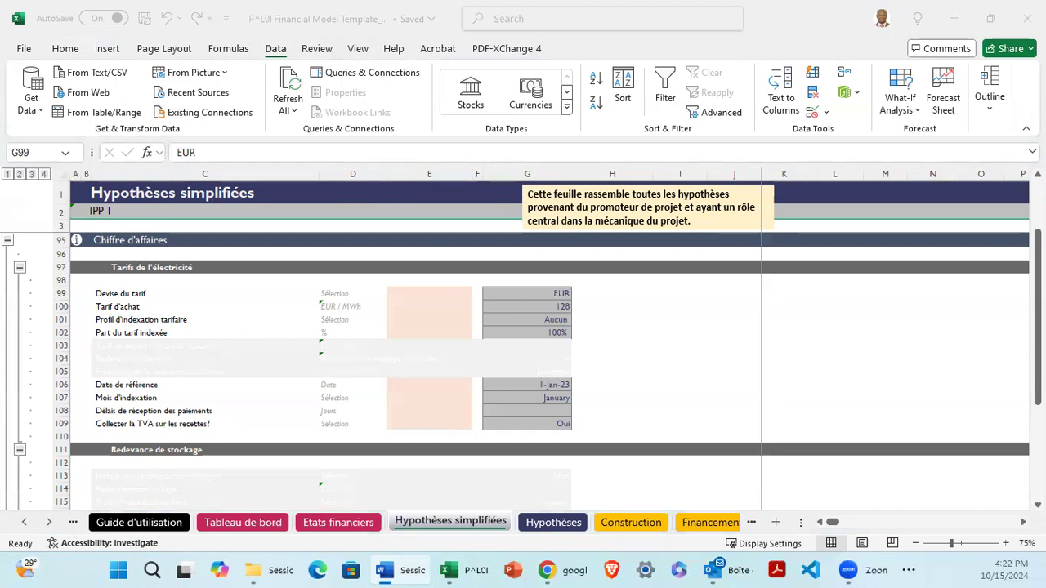
pyautogui.click(548, 307)
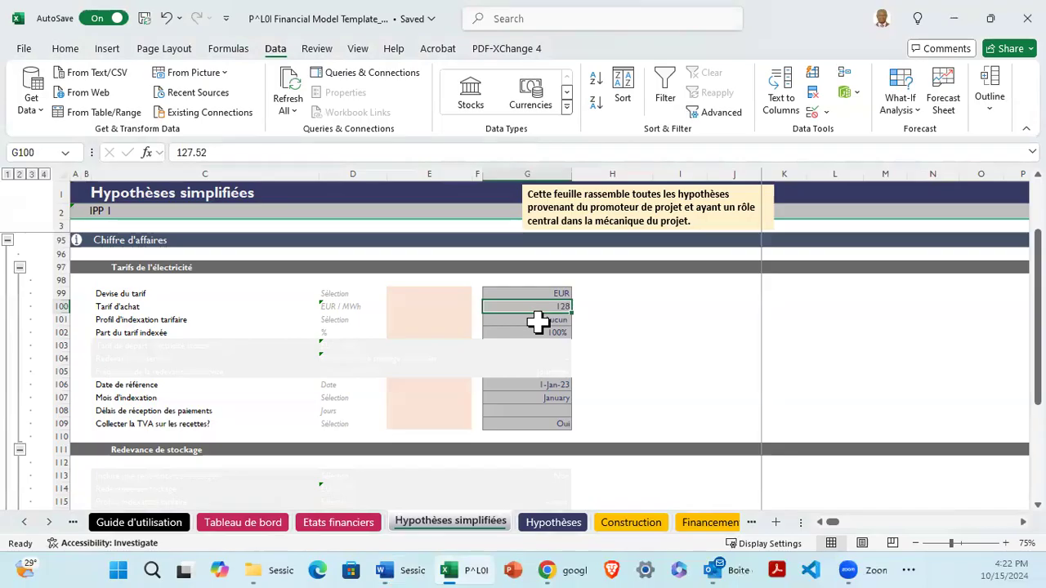
pyautogui.press('Down')
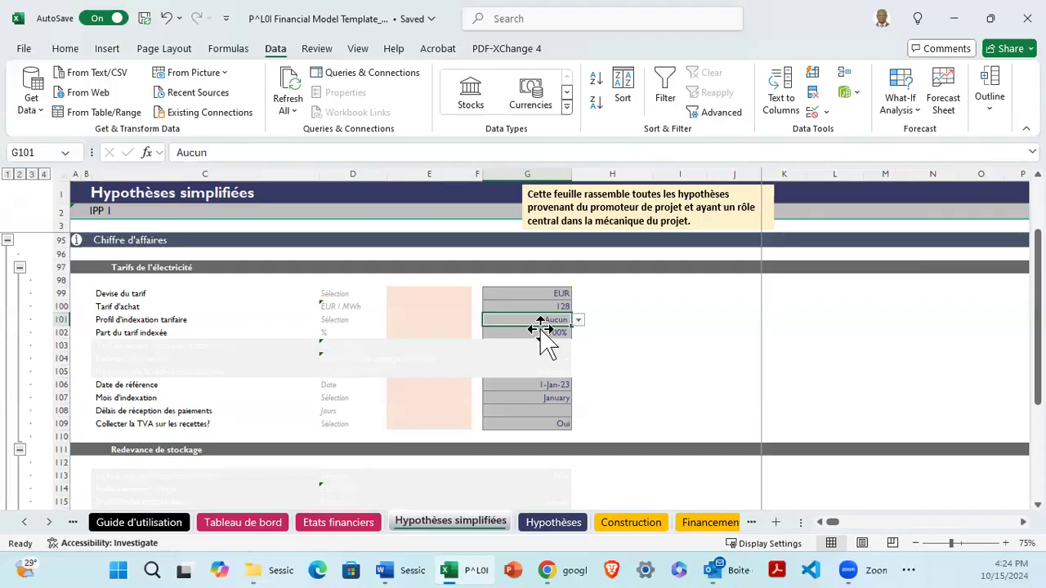
pyautogui.click(550, 332)
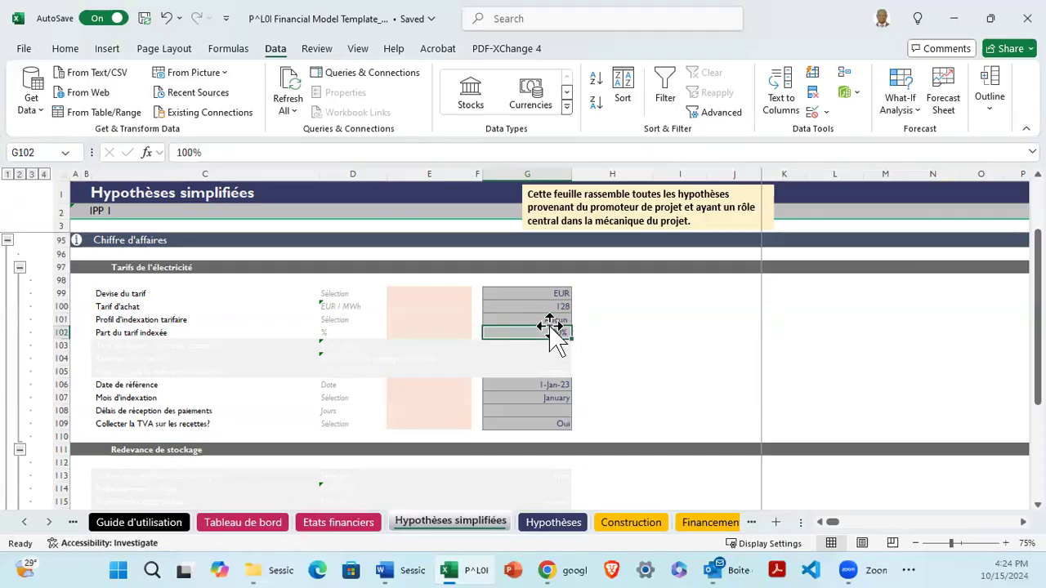
pyautogui.click(546, 385)
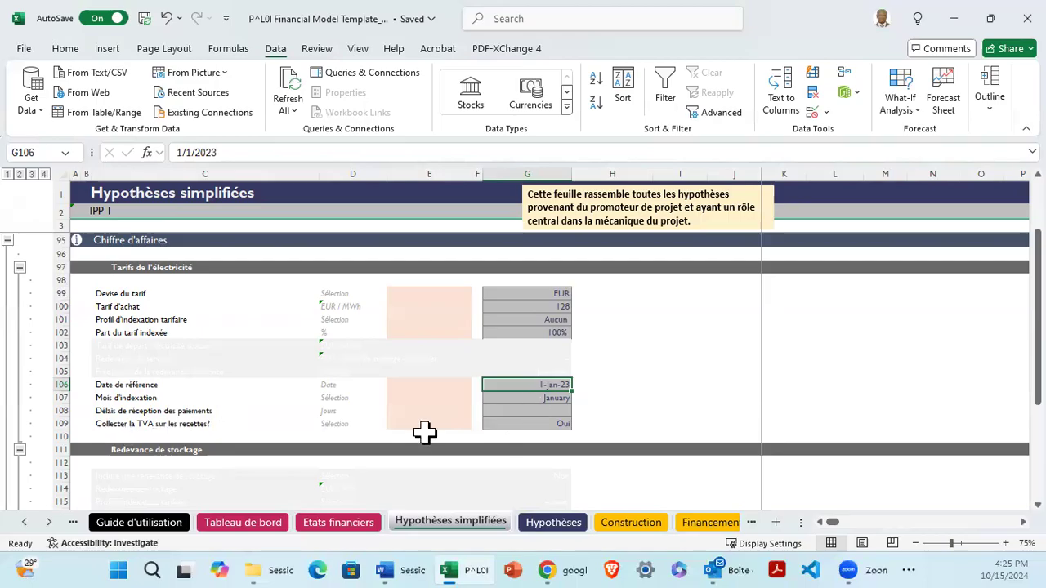
# Check the Délais de réception des paiements input, and collapse the sheet to its main section headings.
pyautogui.click(502, 411)
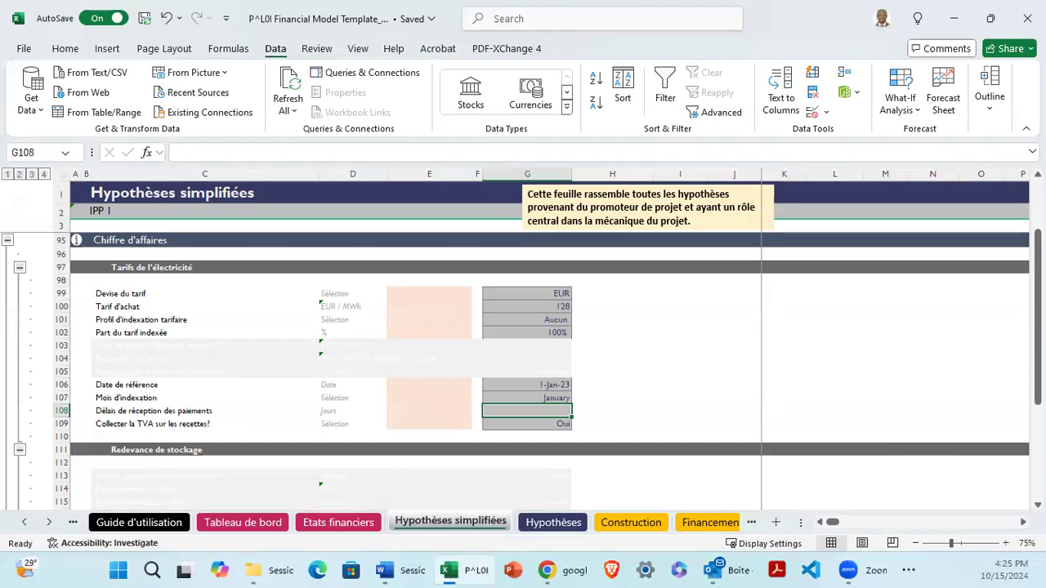
pyautogui.hotkey('alt', 'Tab')
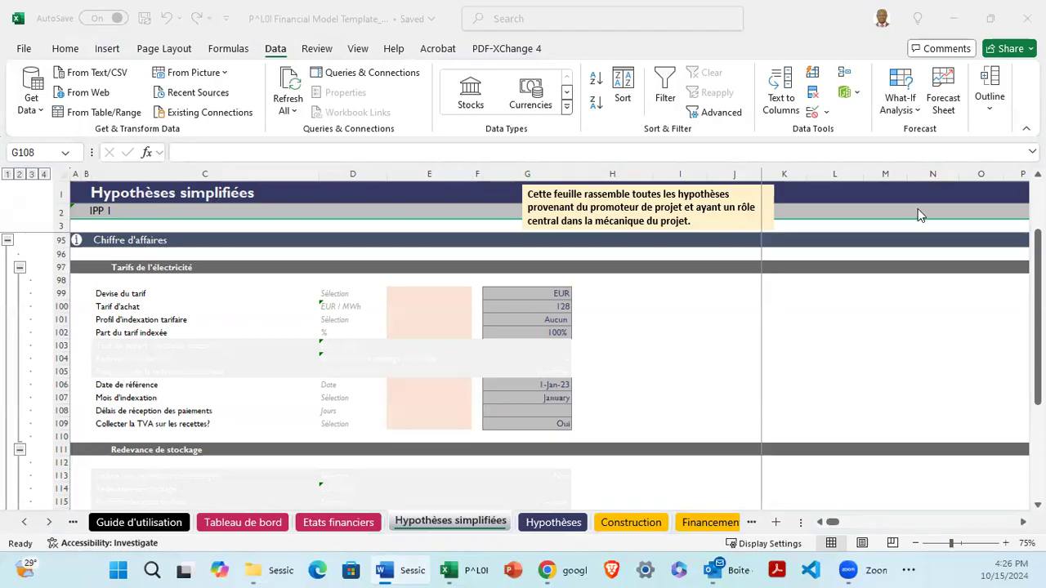
pyautogui.click(7, 175)
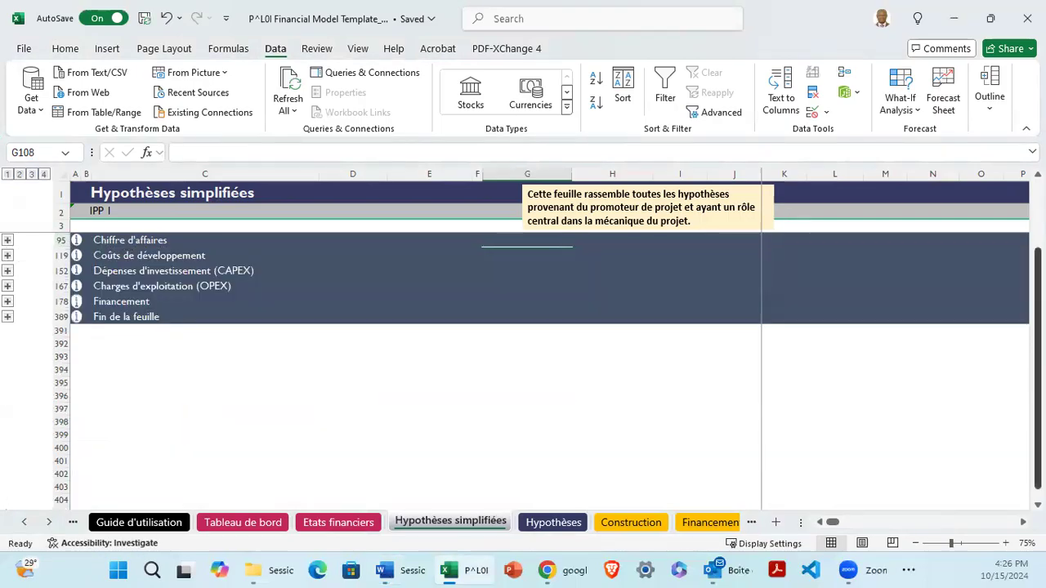
pyautogui.scroll(2, 773, 166)
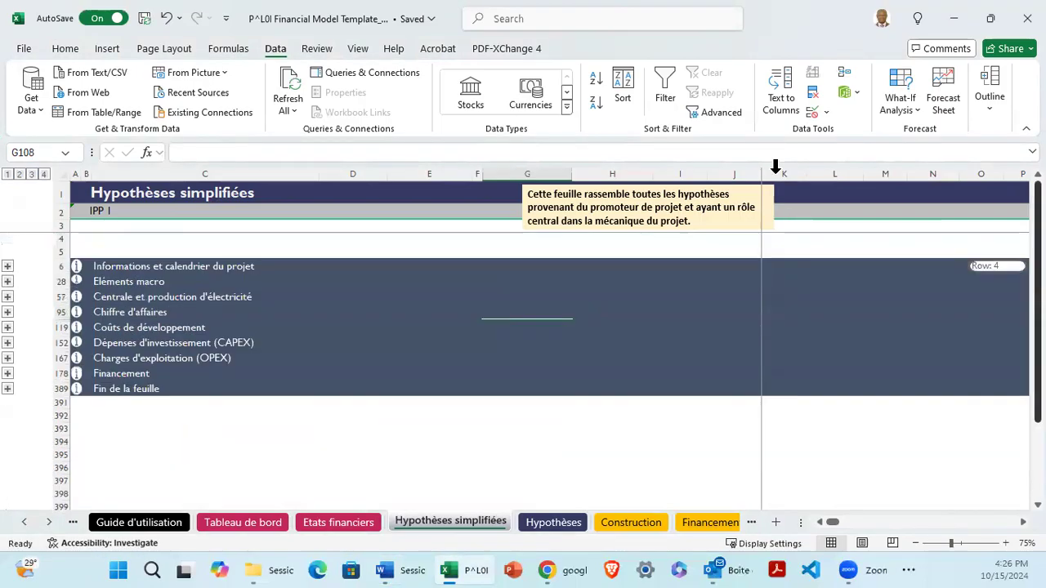
# Expand the Informations et calendrier du projet section and set Inclure le stockage? to Oui.
pyautogui.click(8, 268)
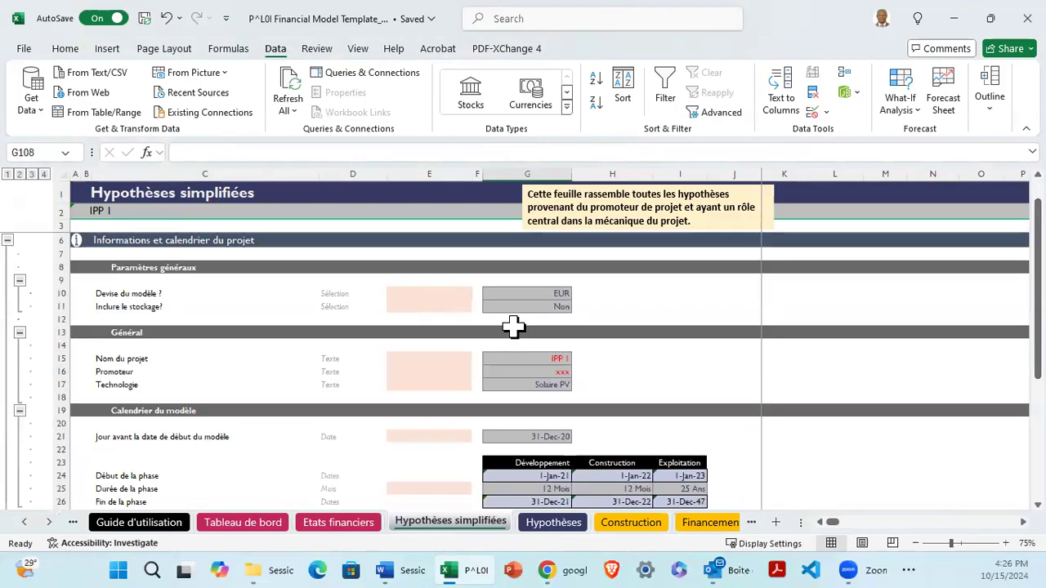
pyautogui.click(564, 308)
pyautogui.click(578, 307)
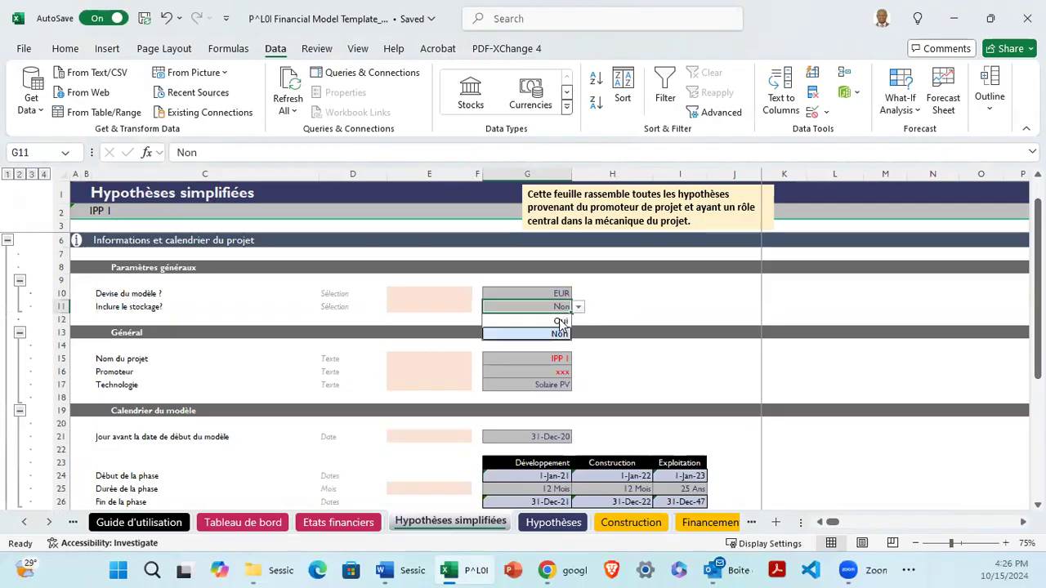
pyautogui.click(556, 319)
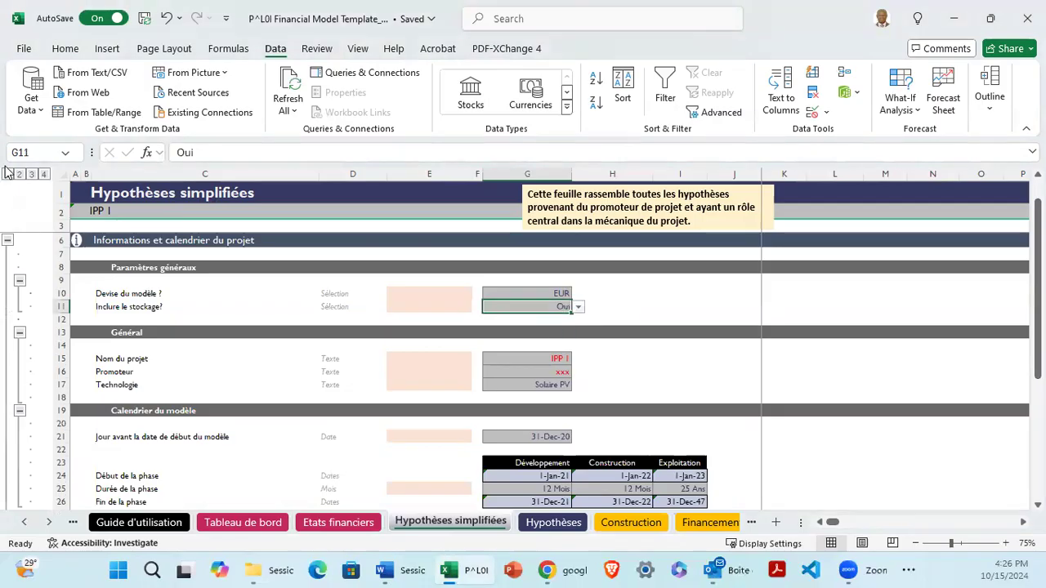
# Collapse the sheet to its headings, and expand Chiffre d'affaires to show its storage tariff and Redevance de stockage inputs.
pyautogui.click(7, 175)
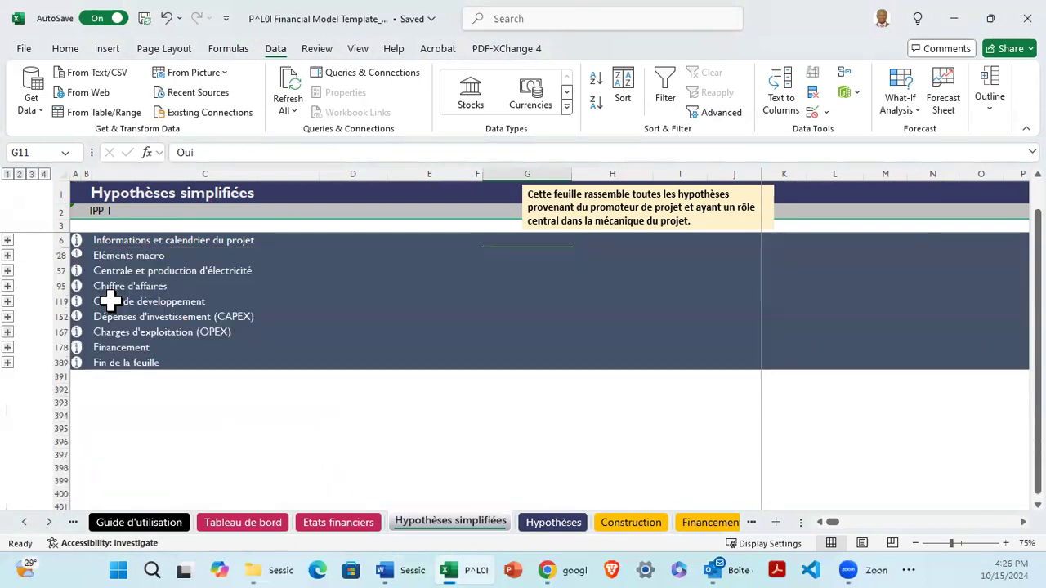
pyautogui.click(8, 286)
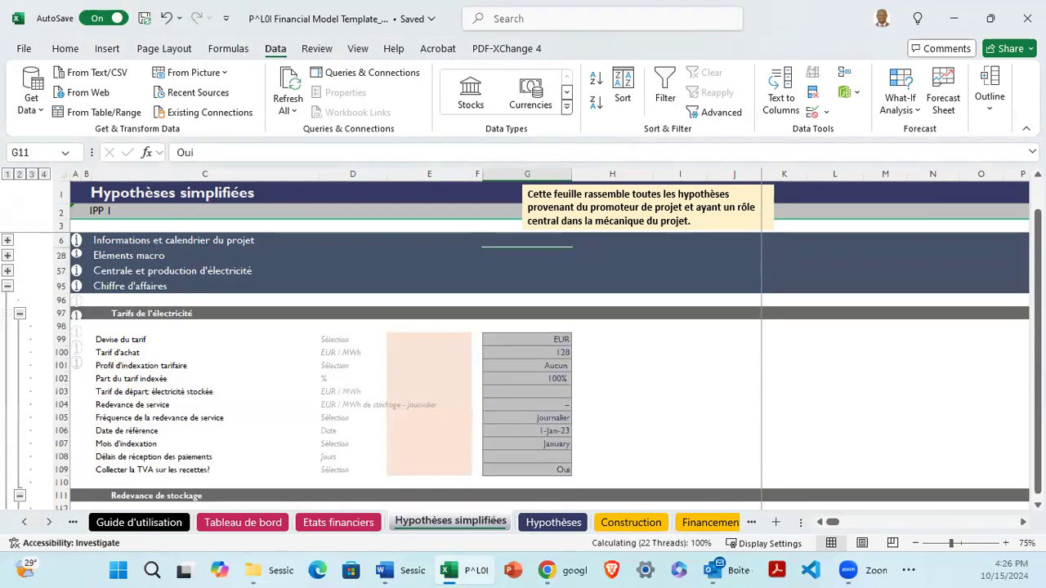
pyautogui.scroll(-1, 523, 367)
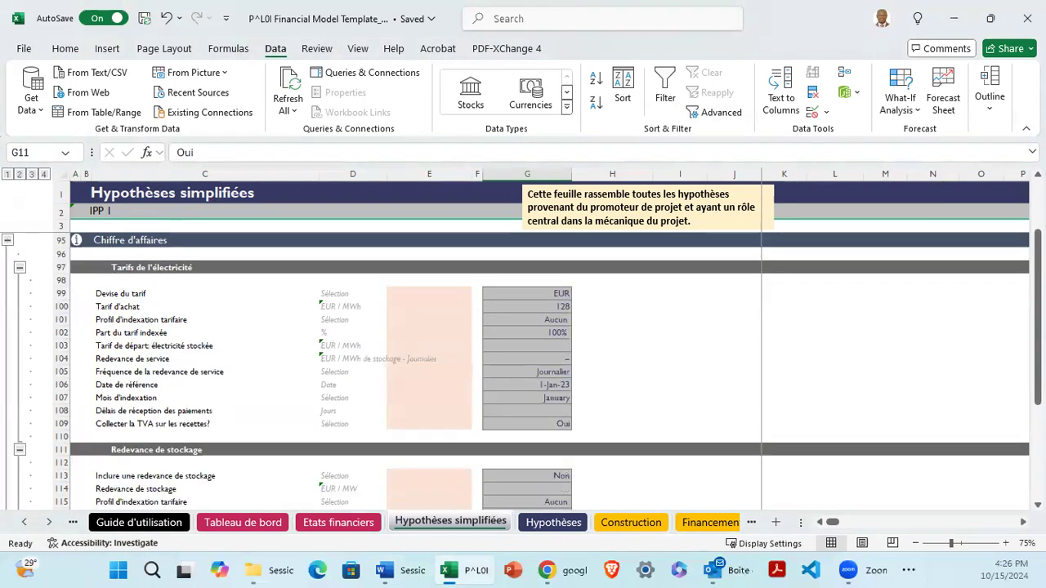
pyautogui.moveTo(1036, 384); pyautogui.dragTo(657, 462)
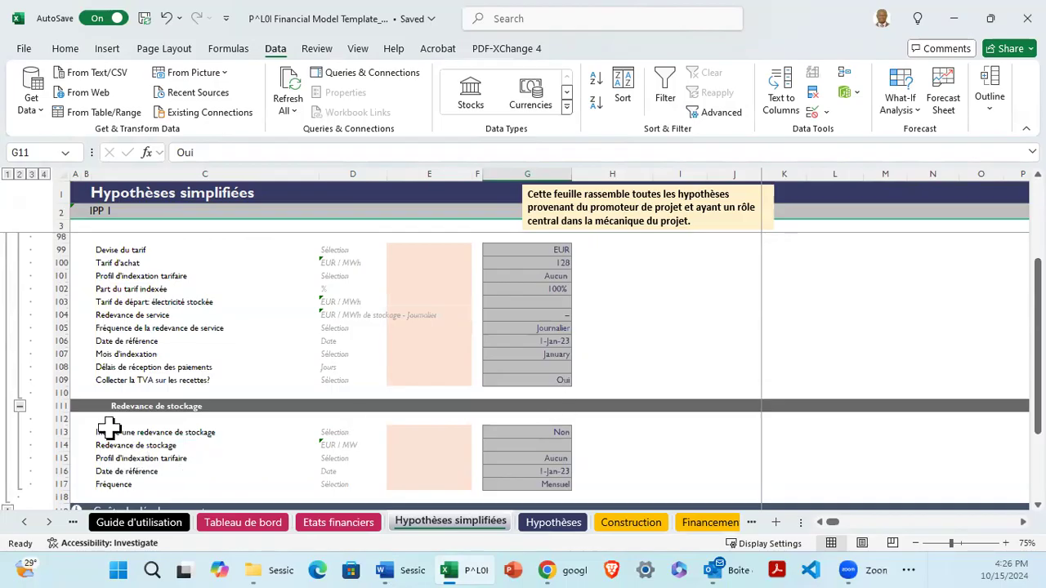
# Examine the Redevance de stockage inputs: inclusion choice, fee, Profil d'indexation tarifaire, Date de référence and the Fréquence options.
pyautogui.click(544, 432)
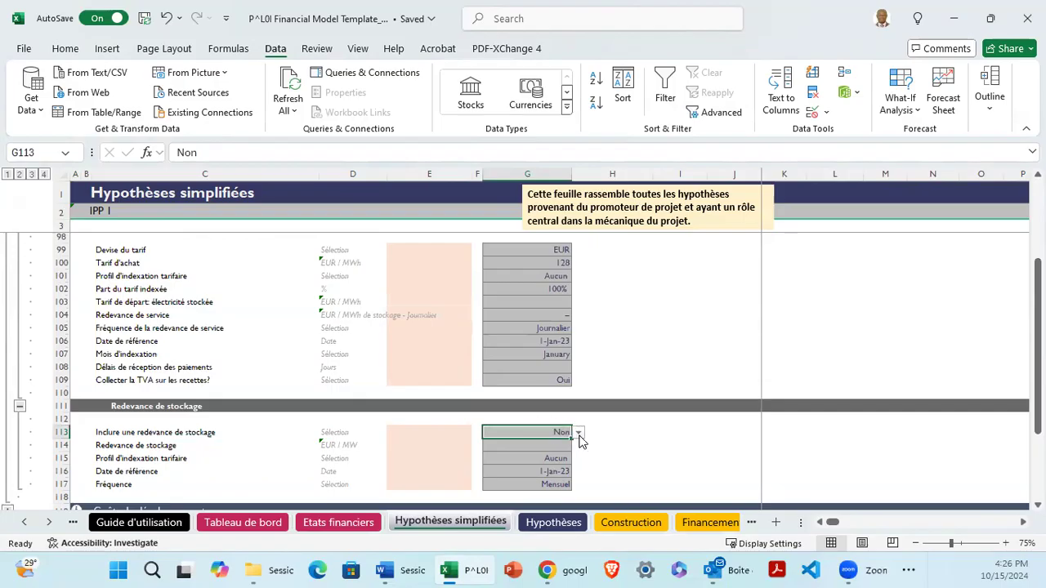
pyautogui.click(578, 434)
pyautogui.click(580, 437)
pyautogui.click(521, 442)
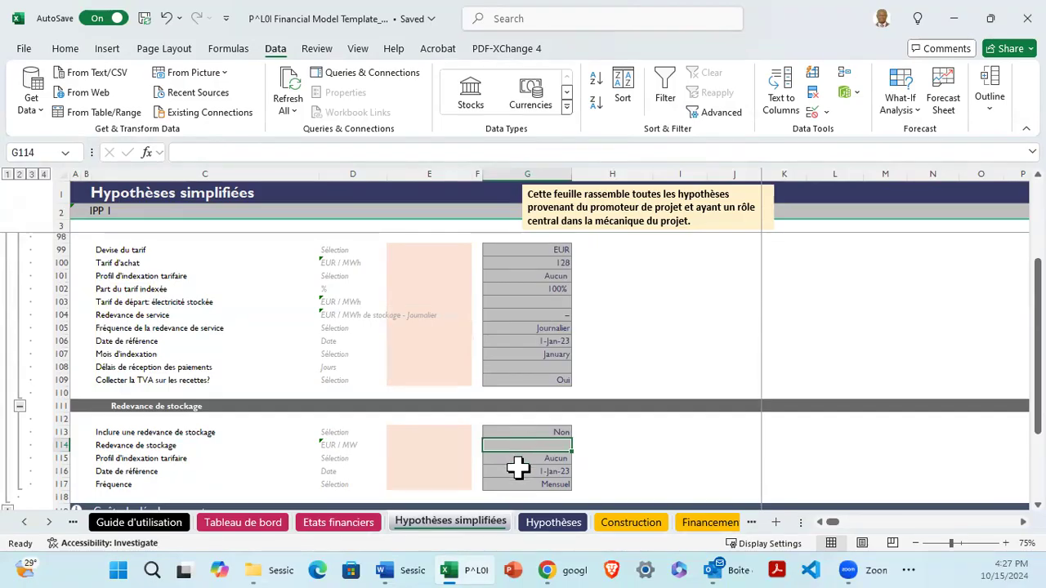
pyautogui.click(521, 460)
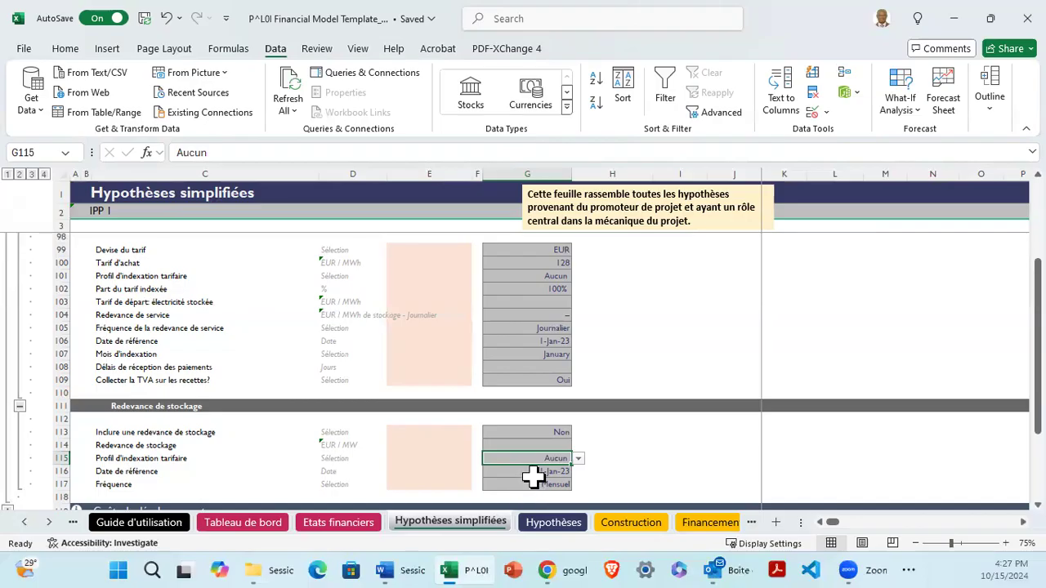
pyautogui.click(530, 473)
pyautogui.click(525, 483)
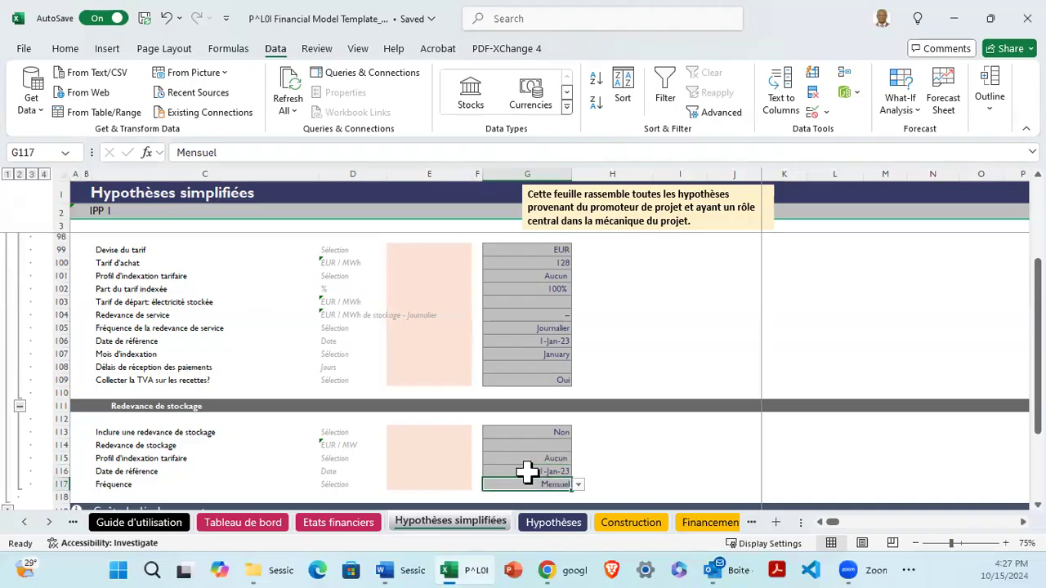
pyautogui.click(578, 486)
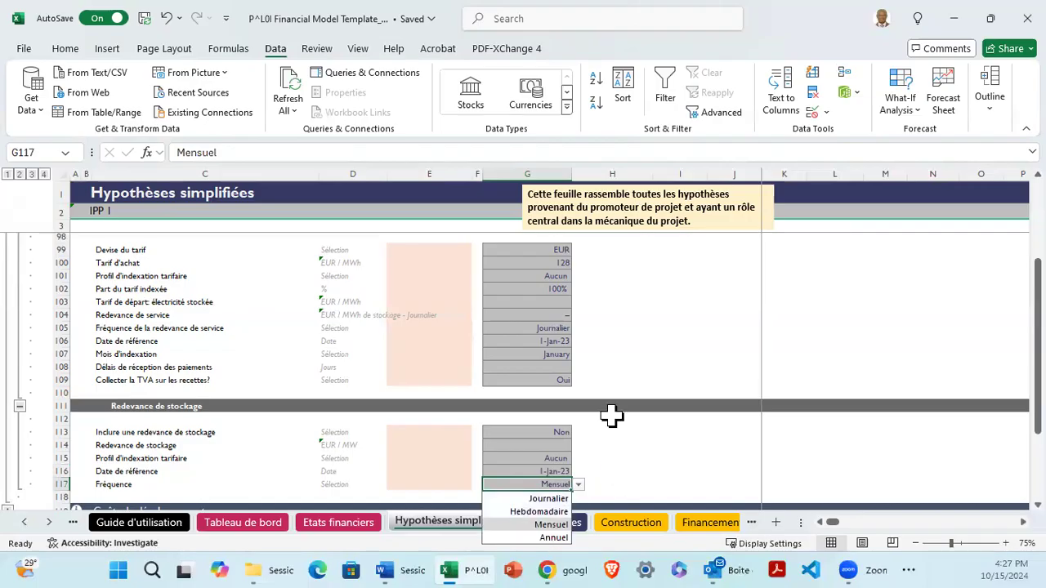
pyautogui.click(613, 471)
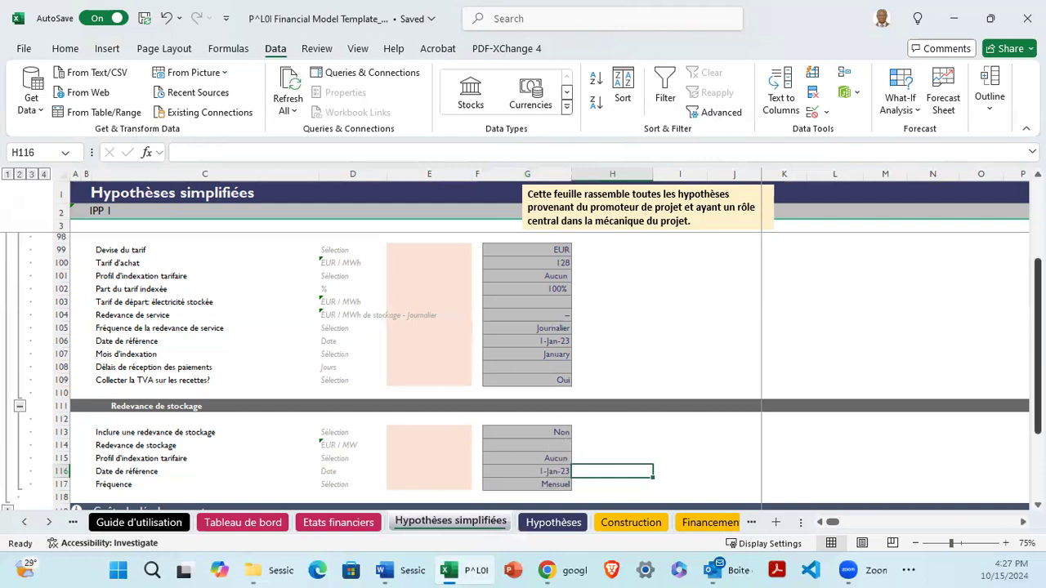
# Collapse the open sections, expand Coûts de développement and review its Actifs and Subventions tables.
pyautogui.scroll(-2, 621, 368)
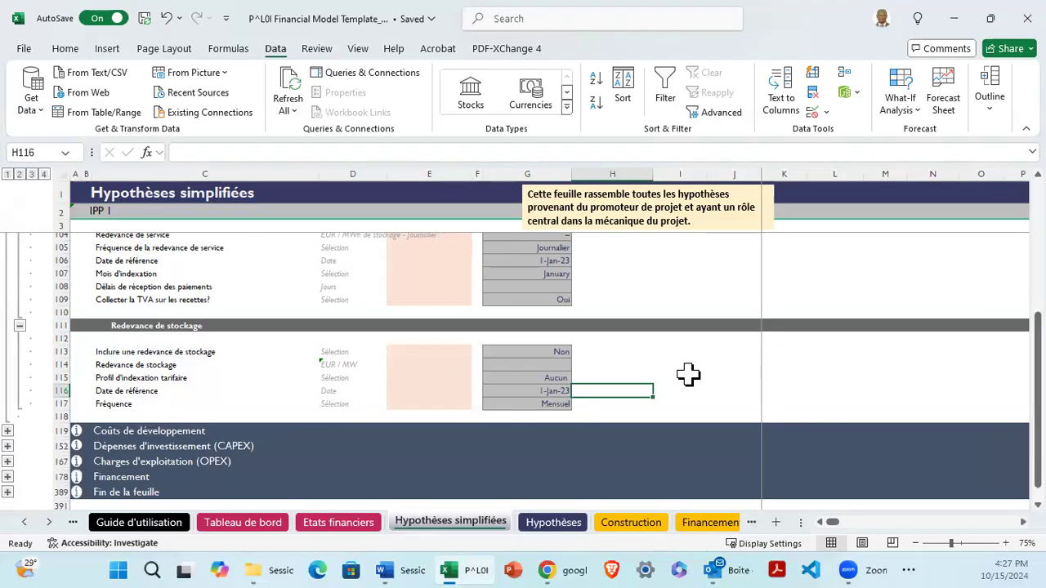
pyautogui.click(6, 174)
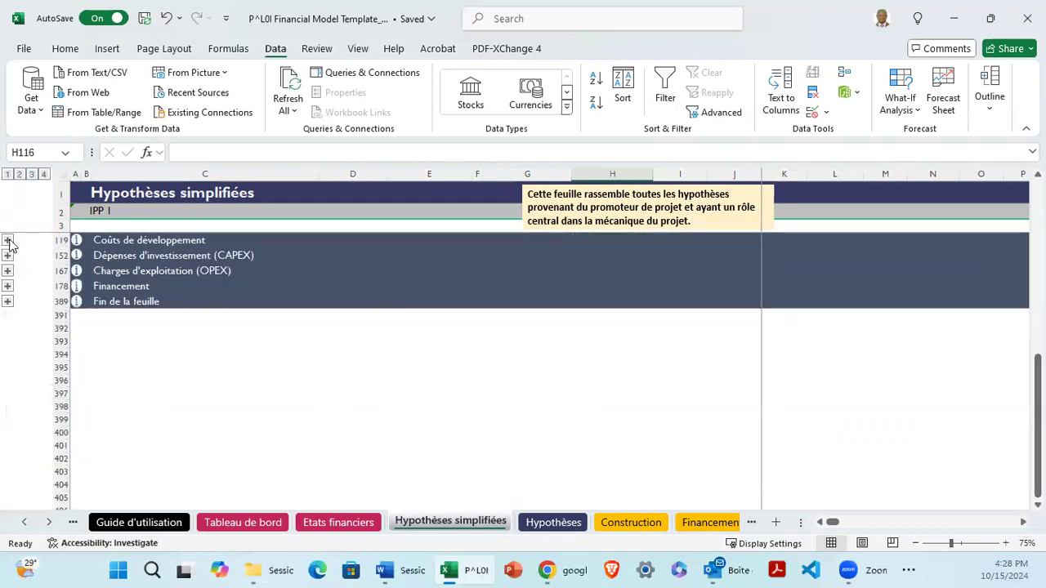
pyautogui.click(127, 250)
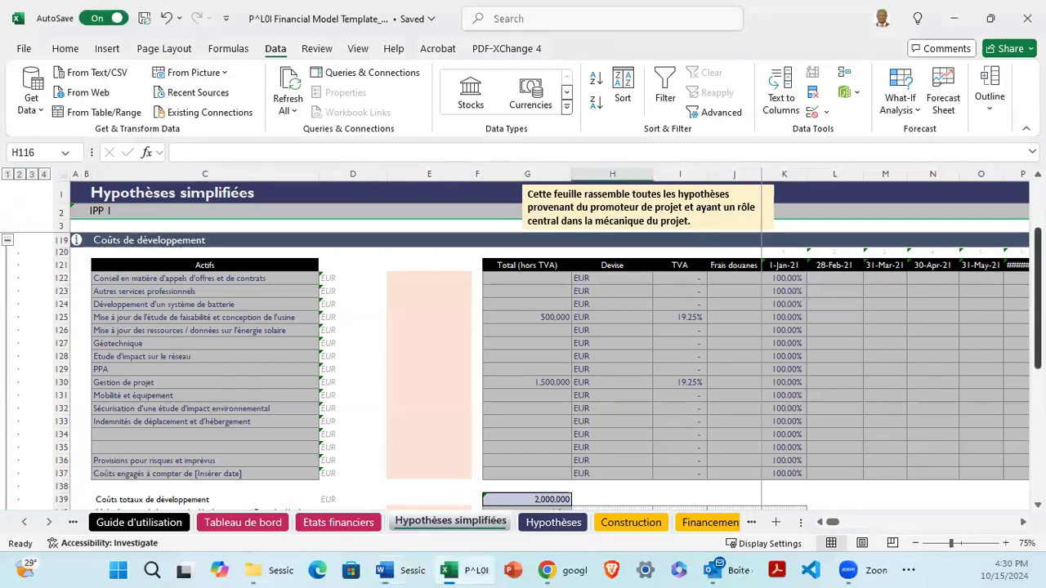
pyautogui.scroll(-1, 799, 376)
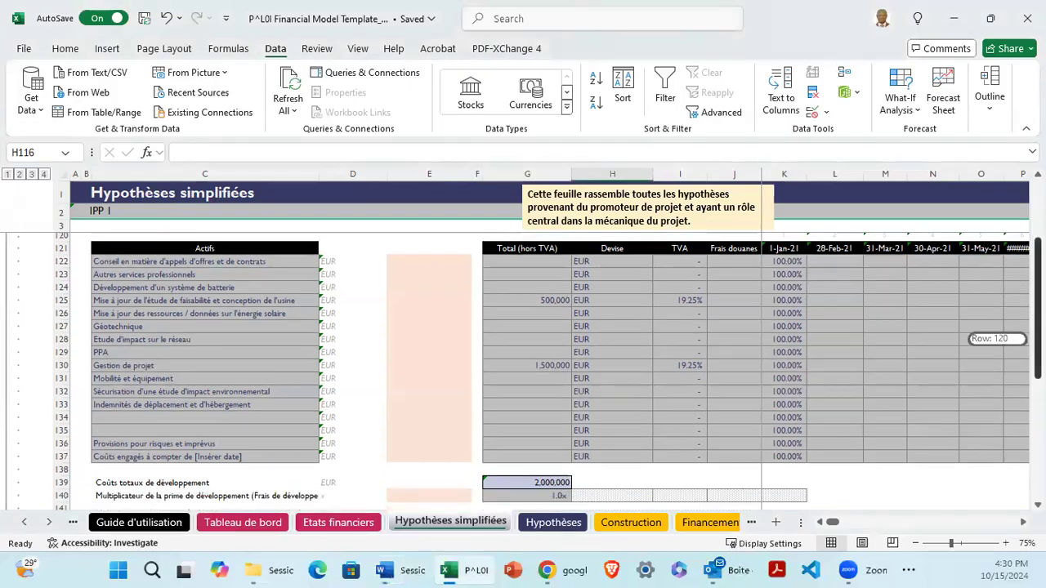
pyautogui.scroll(-4, 561, 334)
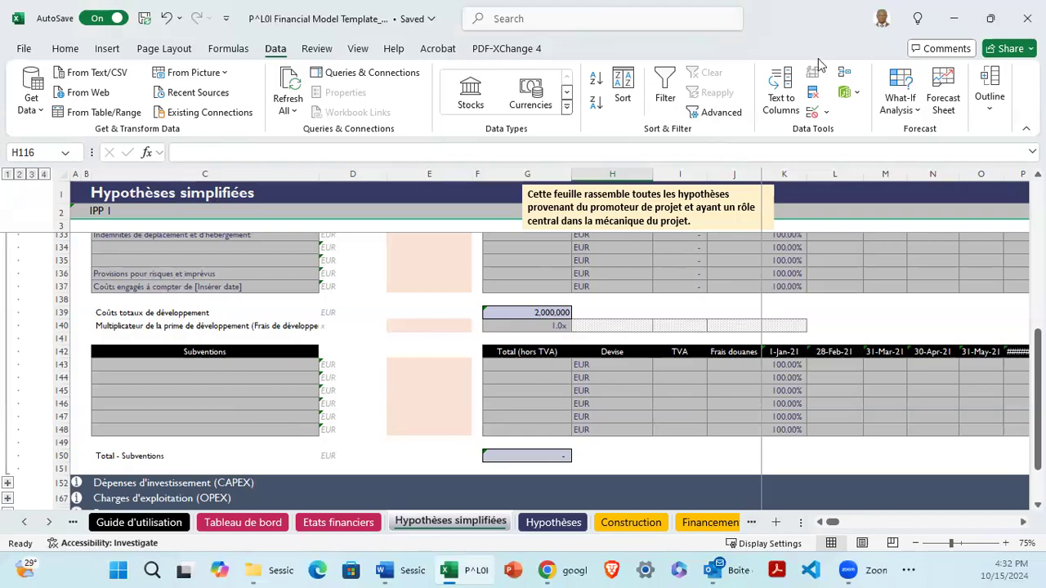
# Collapse the development costs, expand Dépenses d'investissement (CAPEX) and select its whole list of Actifs for review.
pyautogui.hotkey('alt', 'Tab')
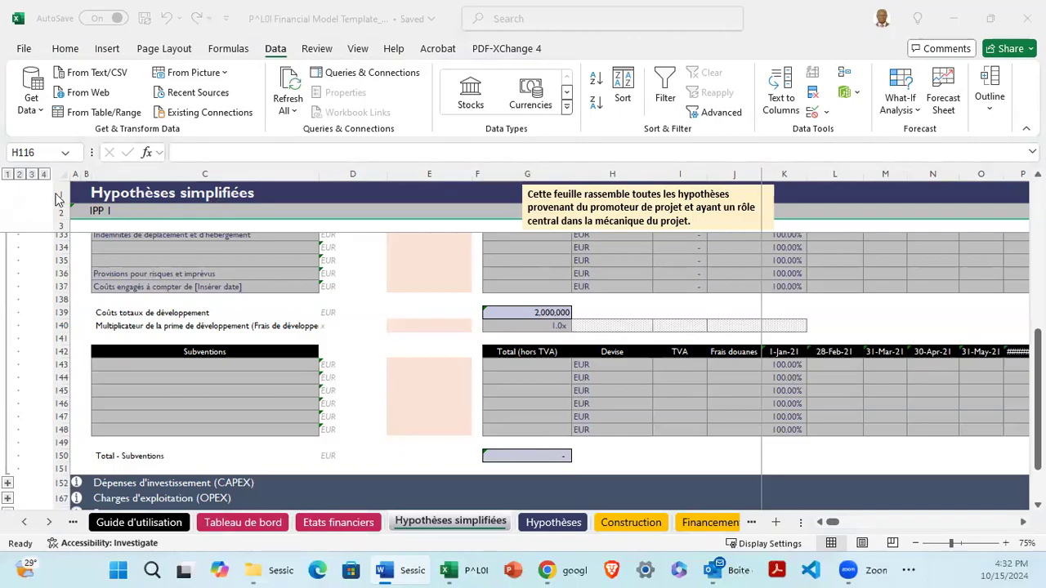
pyautogui.click(7, 174)
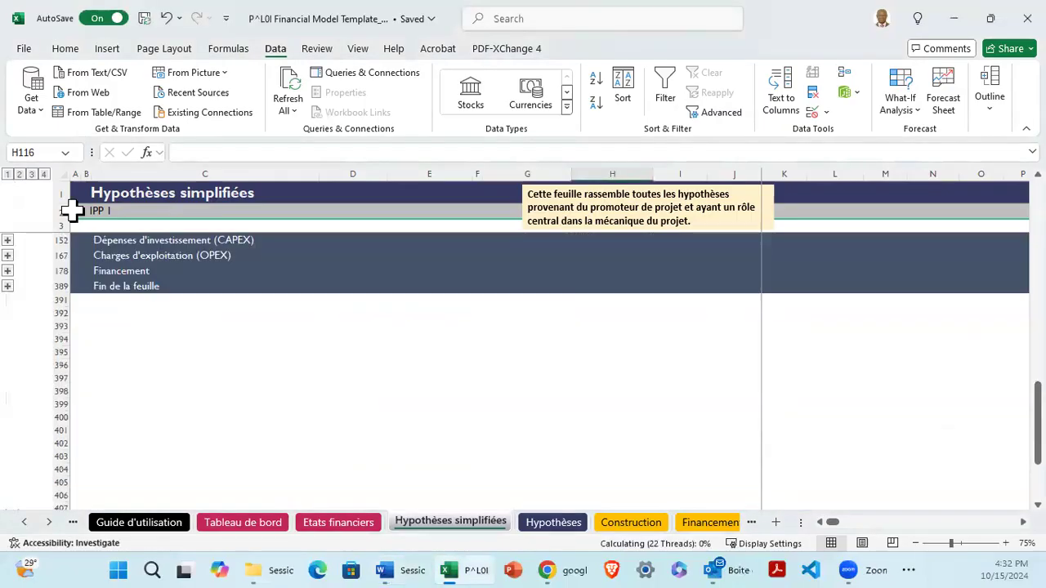
pyautogui.click(8, 241)
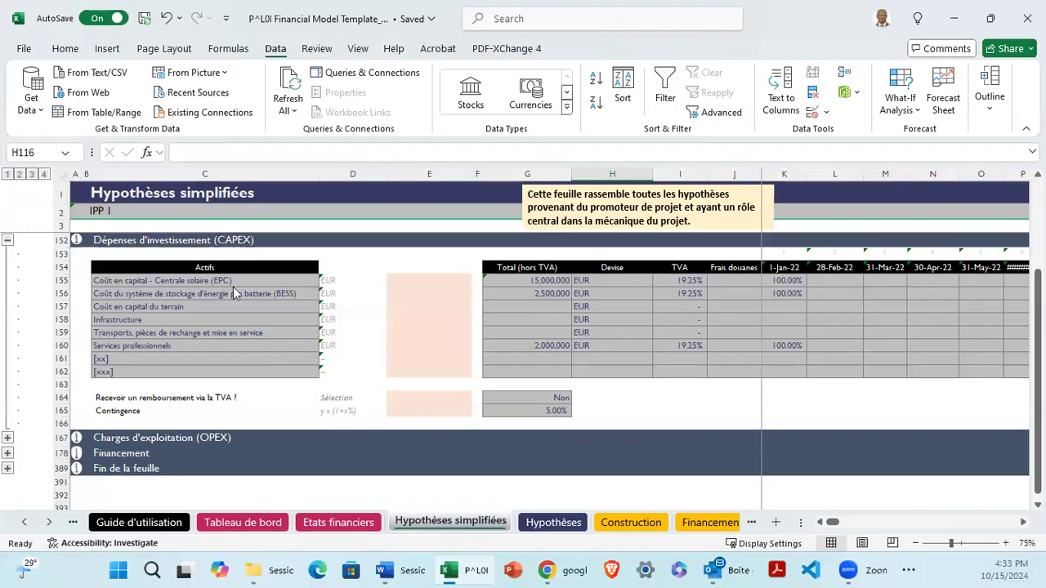
pyautogui.moveTo(232, 280); pyautogui.dragTo(243, 365)
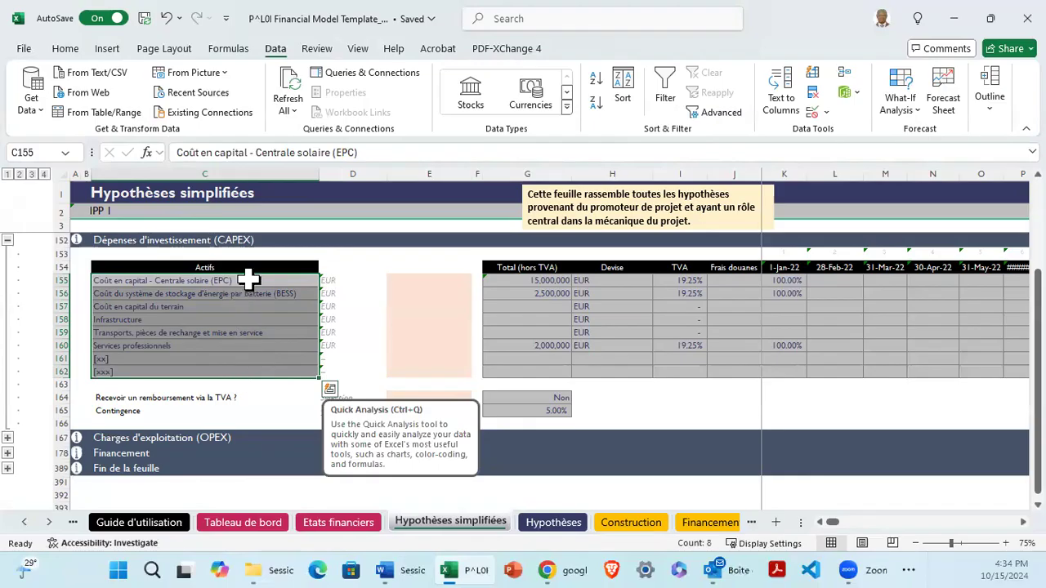
pyautogui.moveTo(253, 373); pyautogui.dragTo(255, 375)
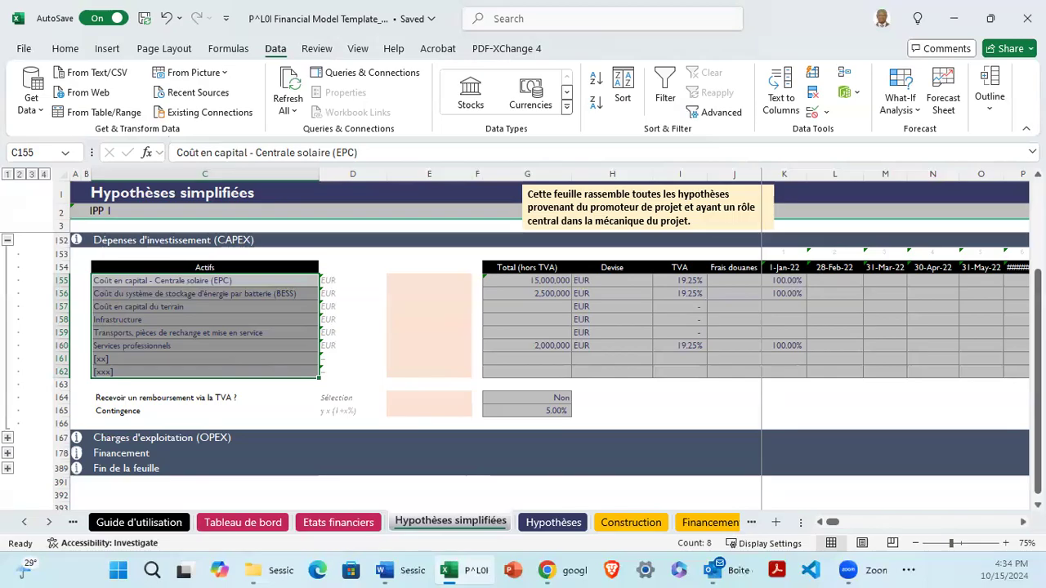
pyautogui.hotkey('alt', 'Tab')
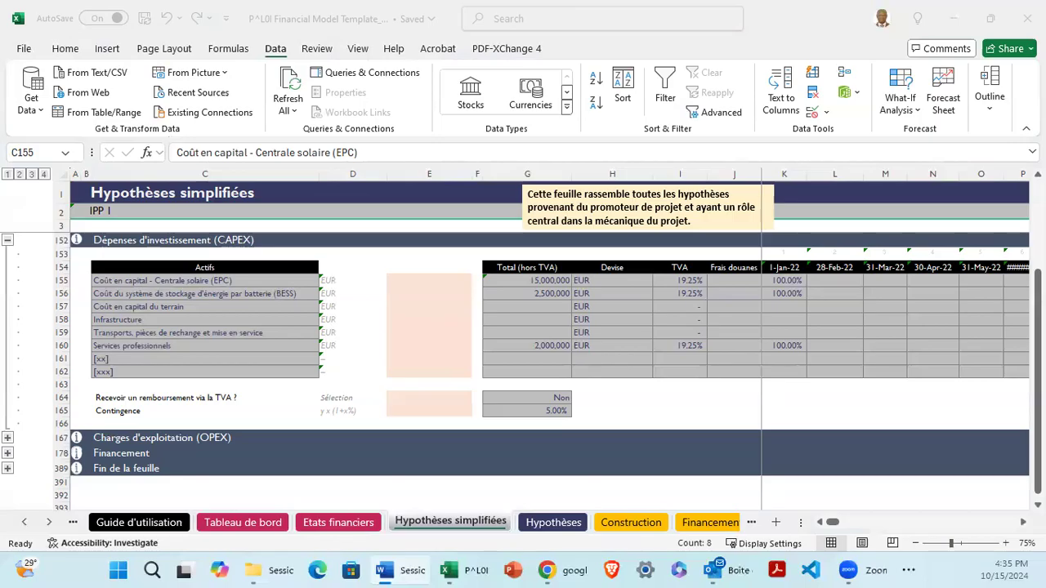
# Check the Devise options, TVA rate and Frais douanes input for the Centrale solaire (EPC) capital cost.
pyautogui.click(603, 282)
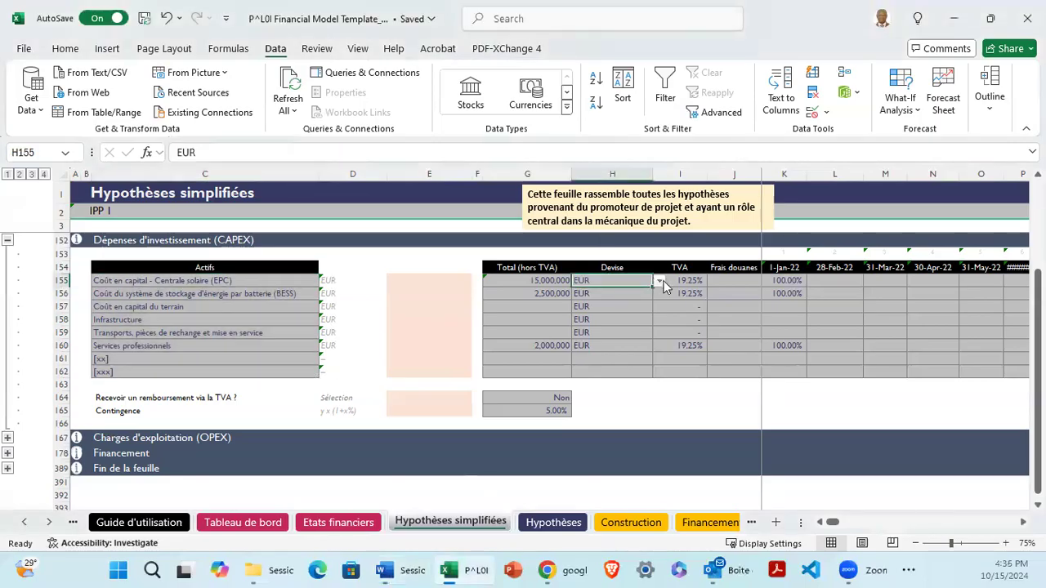
pyautogui.click(658, 281)
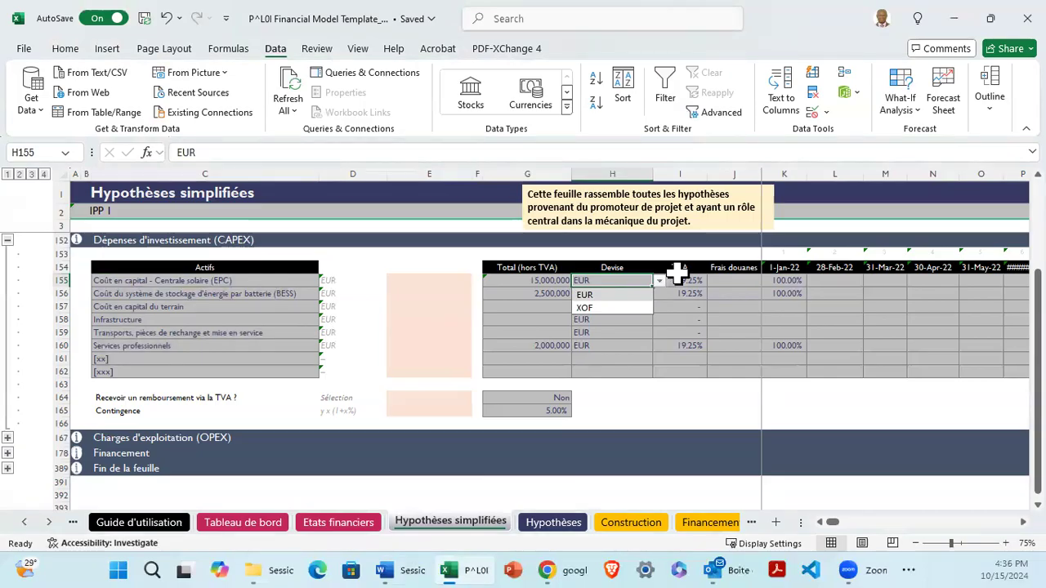
pyautogui.press('Escape')
pyautogui.press('Right')
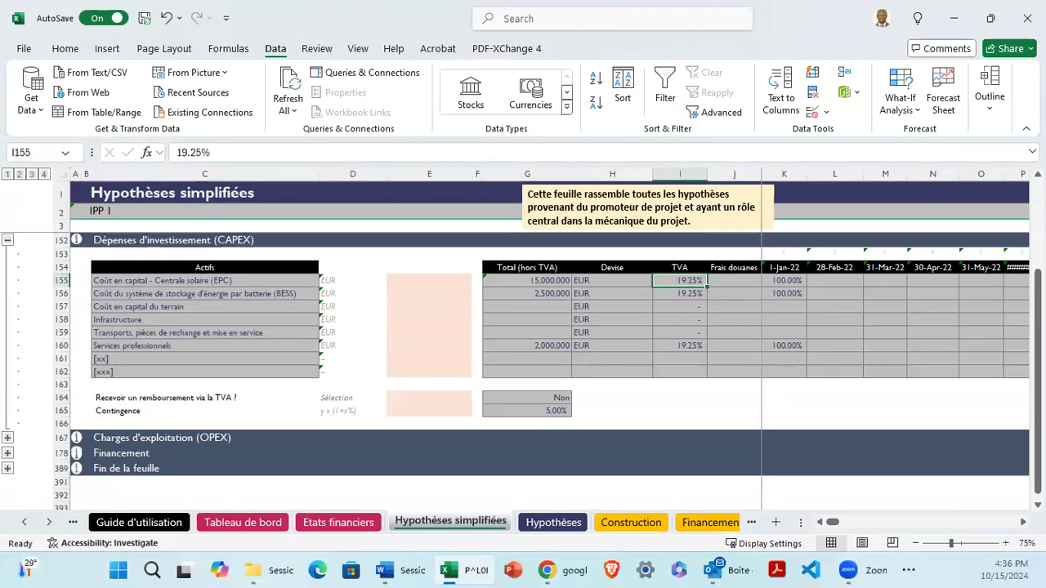
pyautogui.click(725, 281)
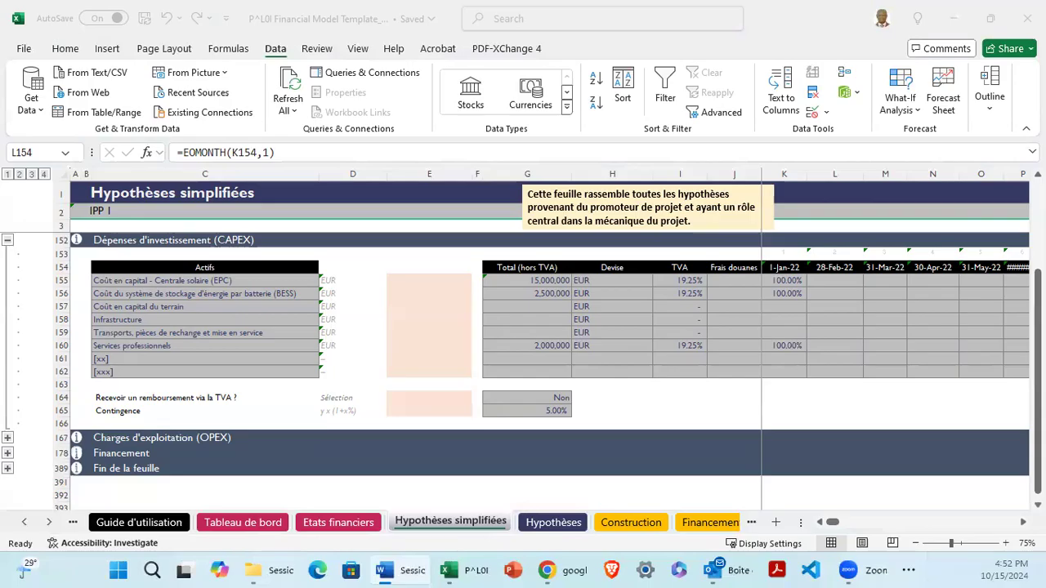
# Look through the CAPEX table's monthly schedule columns up to 31-Dec-22 and return to its first month.
pyautogui.hotkey('alt', 'Tab')
pyautogui.hscroll(1, 895, 327)
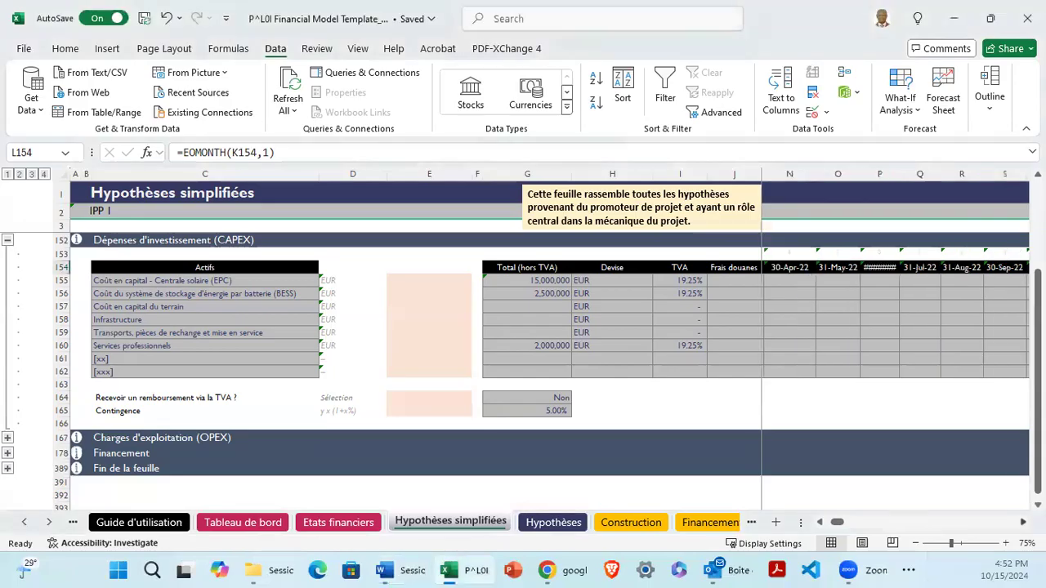
pyautogui.hscroll(1, 895, 326)
pyautogui.hscroll(1, 895, 327)
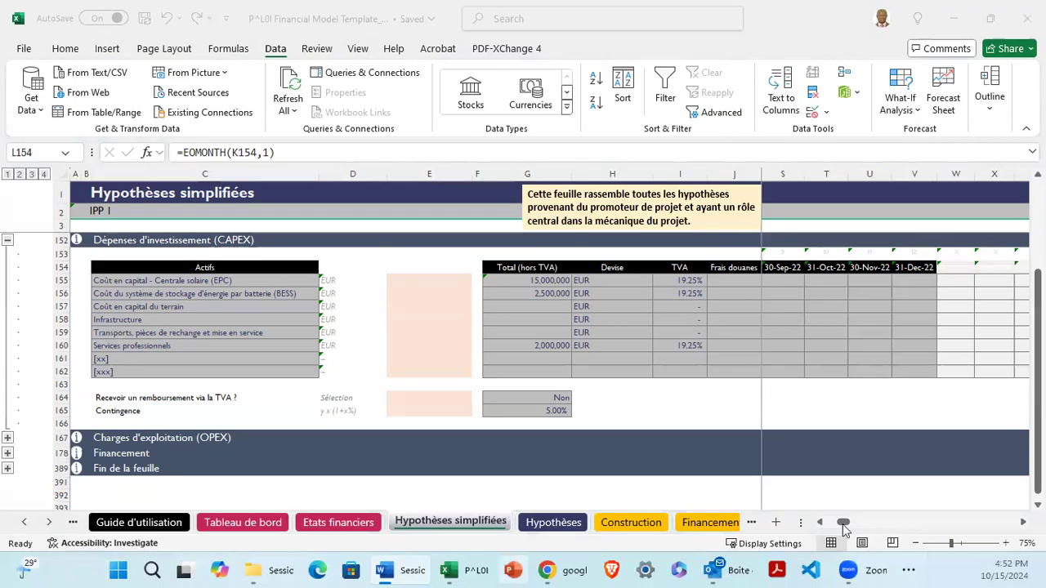
pyautogui.moveTo(838, 527); pyautogui.dragTo(830, 523)
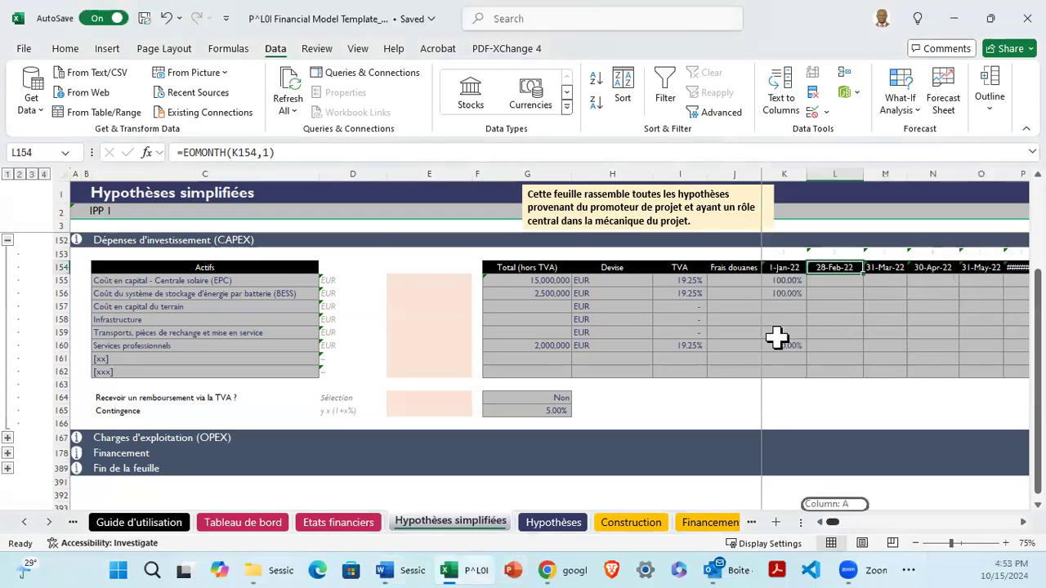
# Check the Centrale solaire (EPC) spending share for 1-Jan-22 and the Contingence rate in the CAPEX section.
pyautogui.click(787, 280)
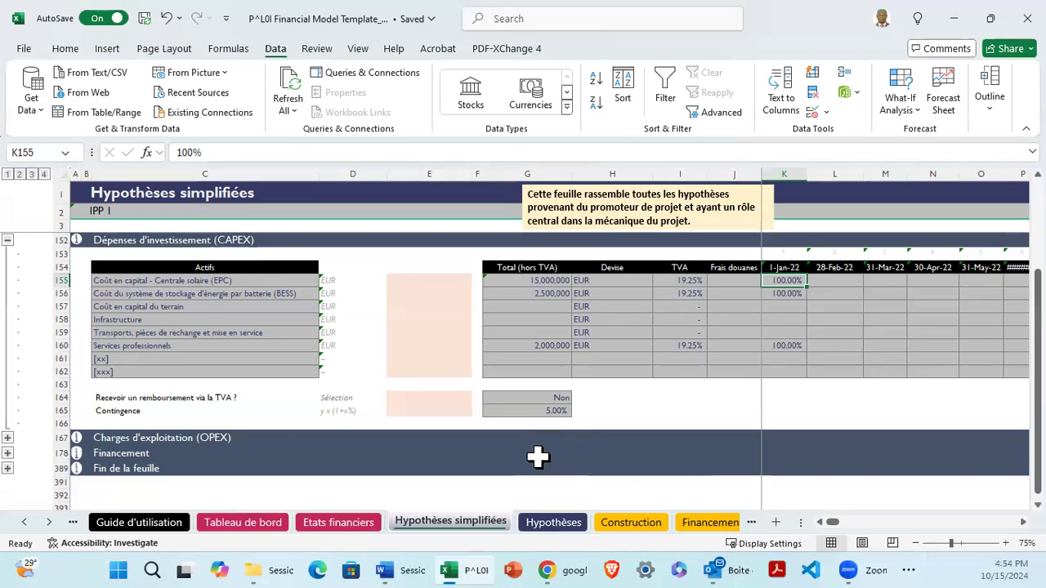
pyautogui.click(554, 411)
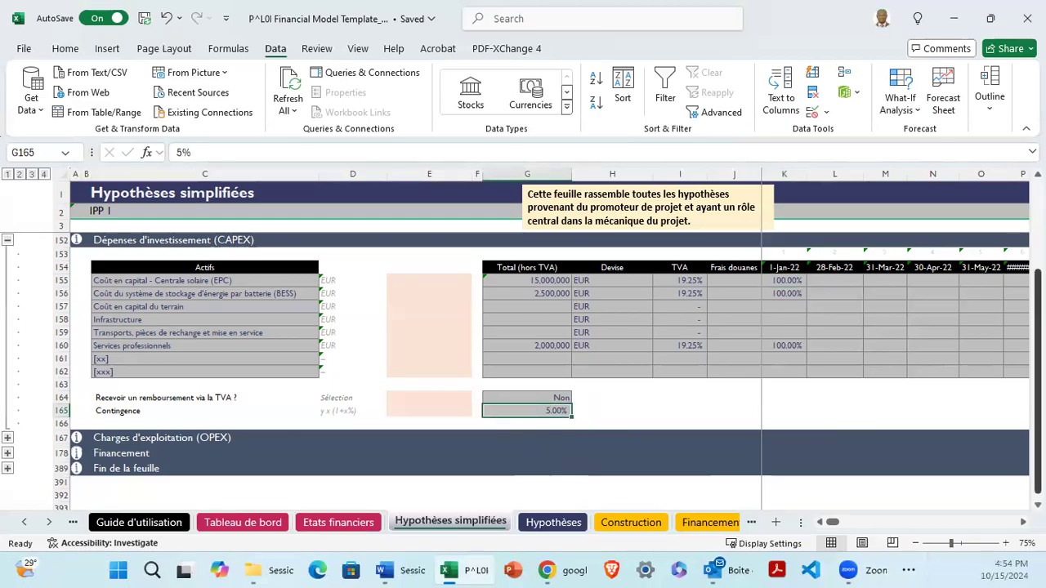
pyautogui.scroll(-1, 622, 409)
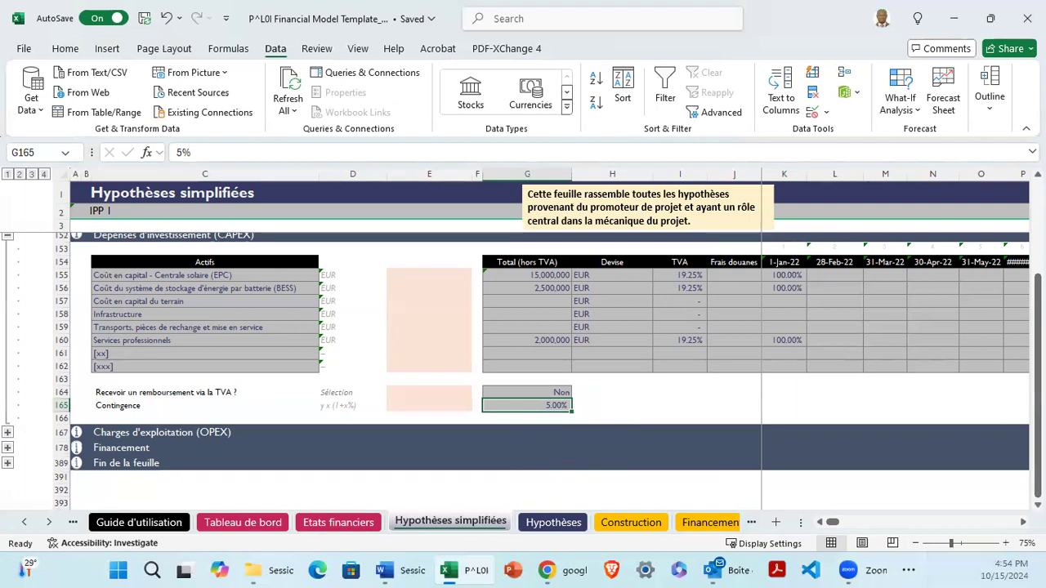
pyautogui.hotkey('alt', 'Tab')
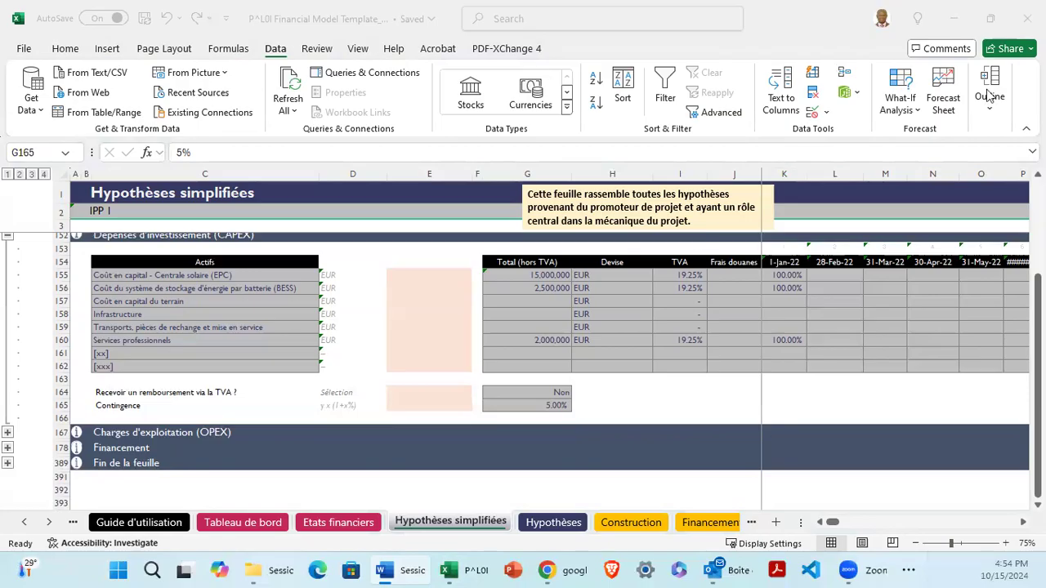
# Collapse all the sections and expand Charges d'exploitation (OPEX) to show its full cost table.
pyautogui.click(6, 175)
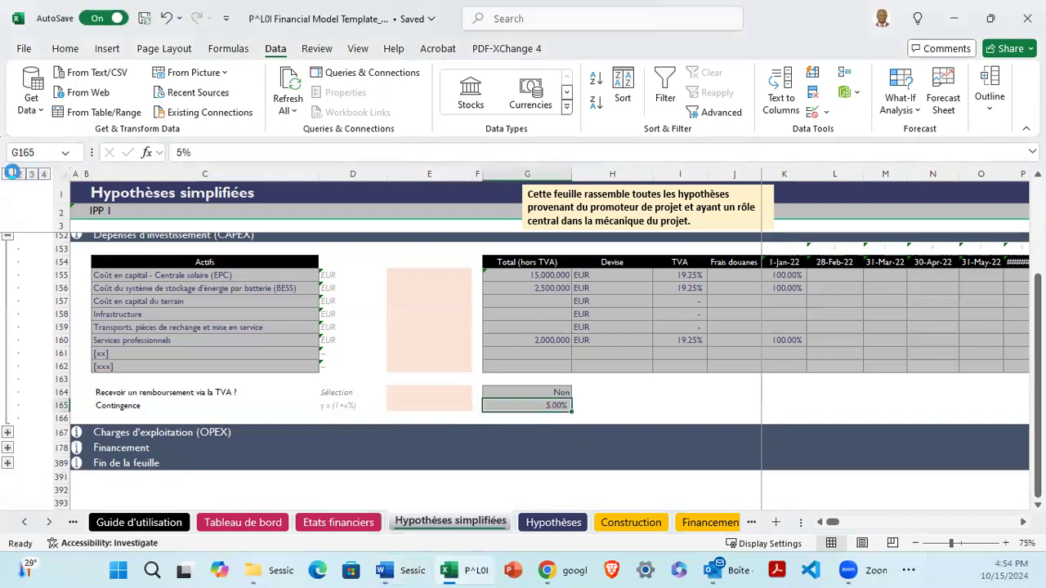
pyautogui.click(6, 174)
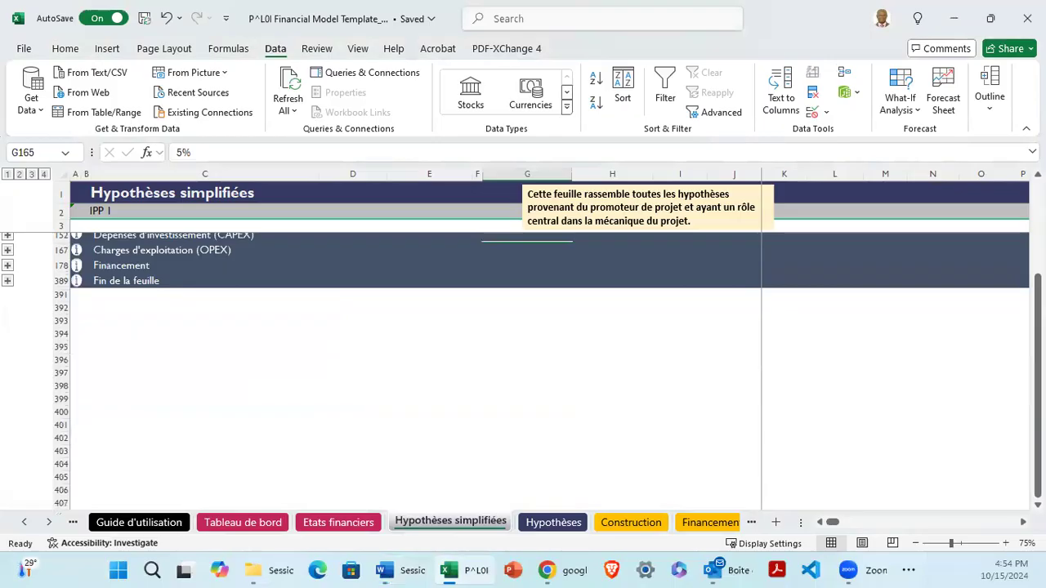
pyautogui.scroll(3, 196, 401)
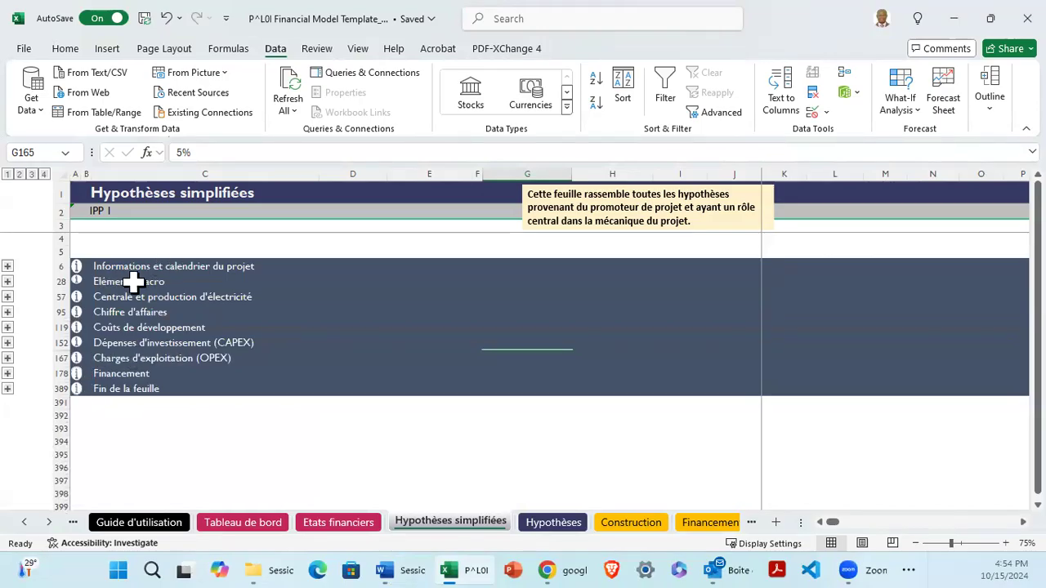
pyautogui.click(7, 358)
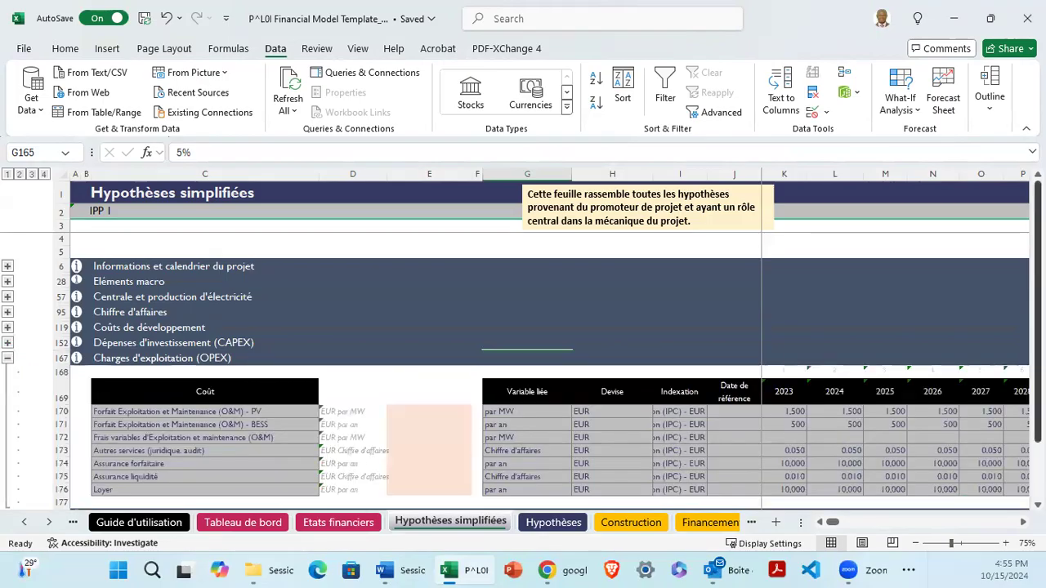
pyautogui.scroll(-1, 591, 318)
pyautogui.scroll(-1, 591, 318)
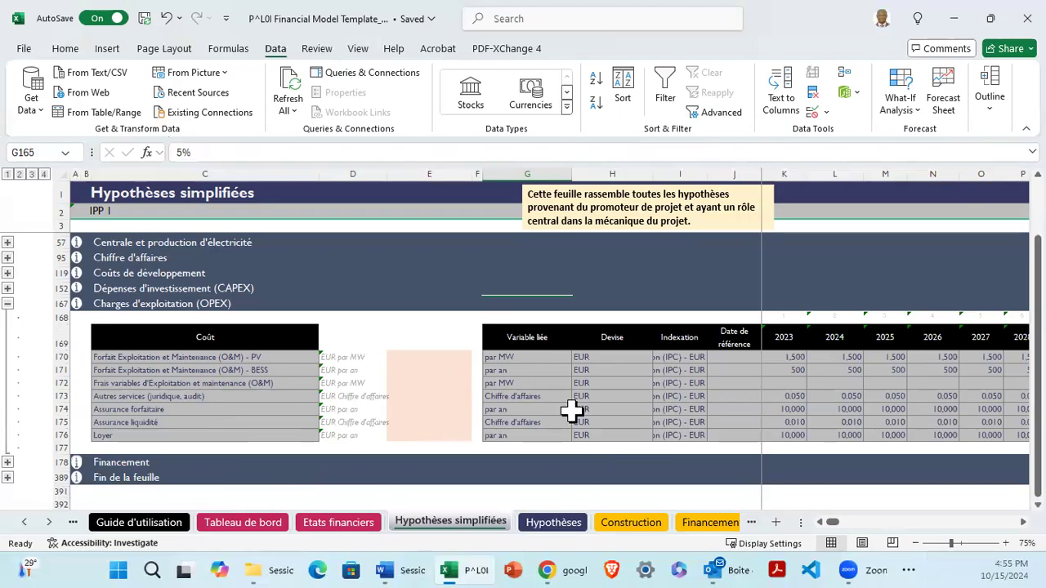
# Examine the 2024 and 2025 amounts for Forfait Exploitation et Maintenance (O&M) - PV.
pyautogui.click(536, 162)
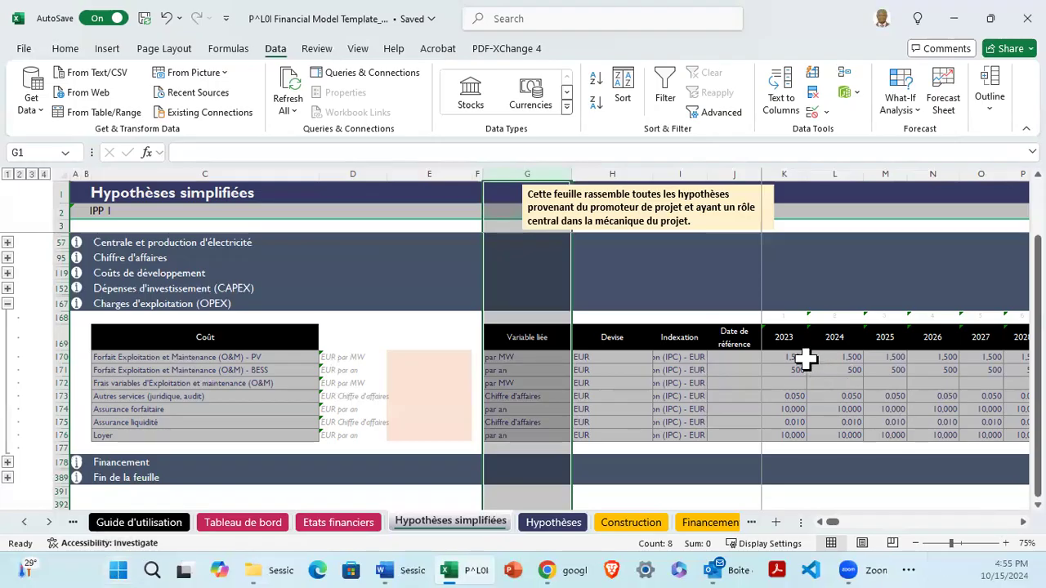
pyautogui.click(835, 357)
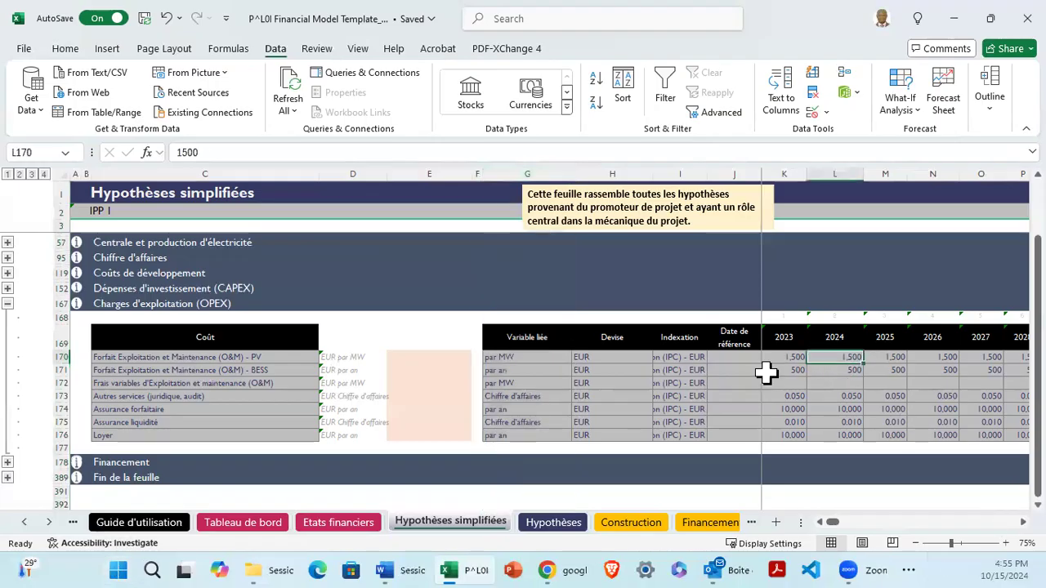
pyautogui.press('Right')
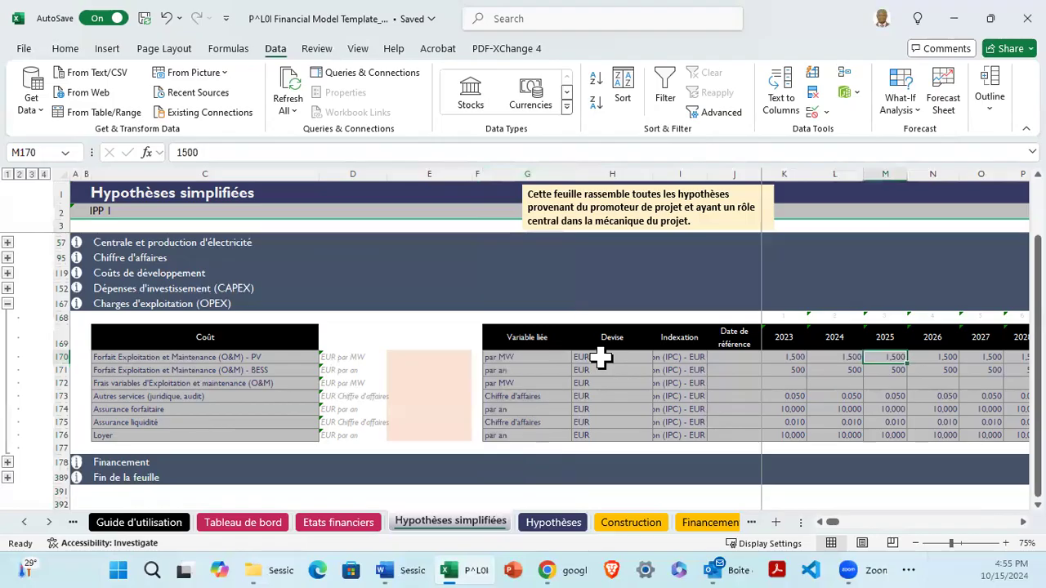
# Check the Devise and the available Variable liée options for Forfait Exploitation et Maintenance (O&M) - PV.
pyautogui.click(601, 357)
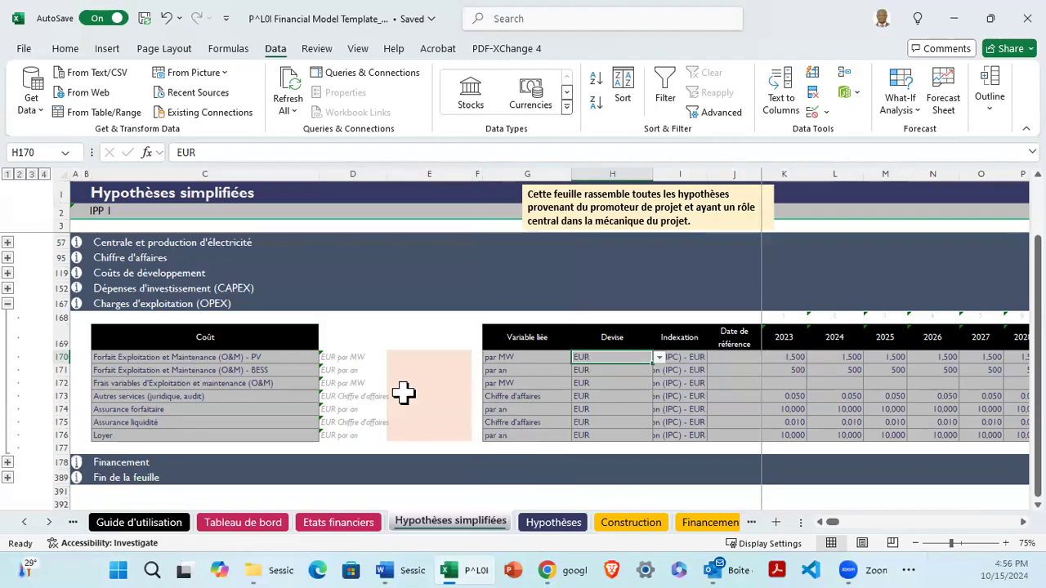
pyautogui.click(494, 357)
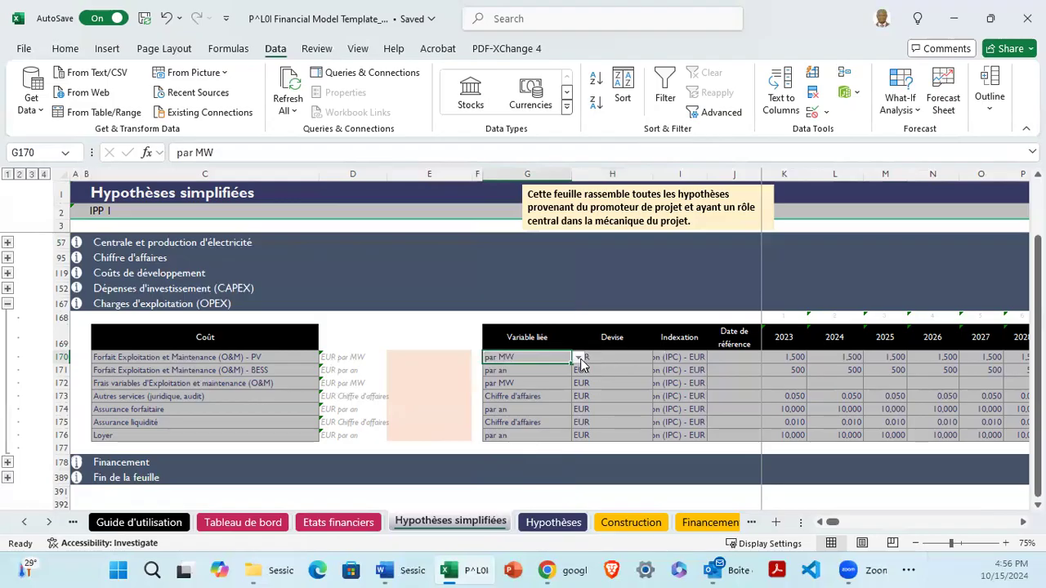
pyautogui.click(578, 360)
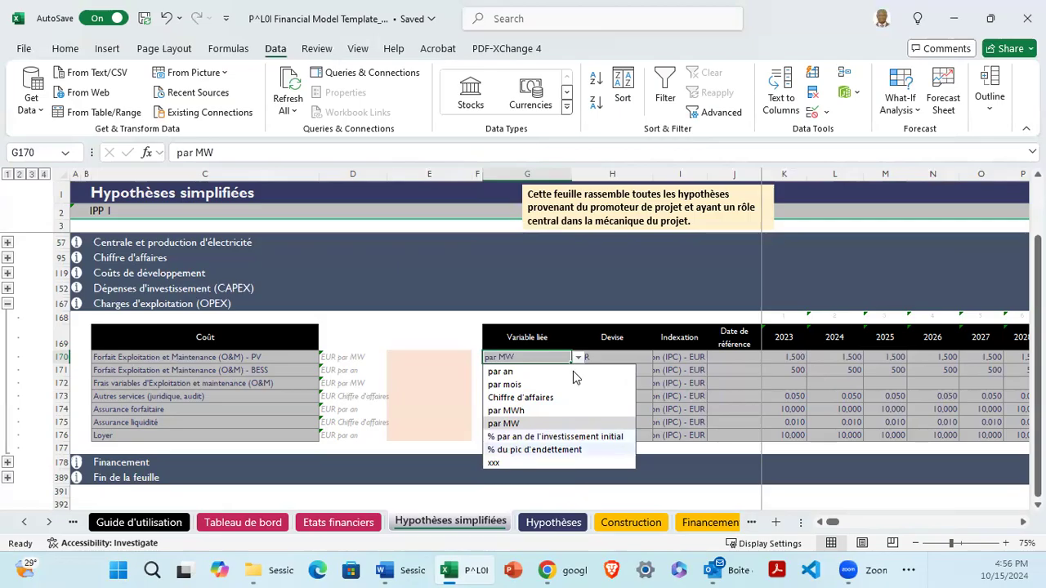
pyautogui.click(500, 359)
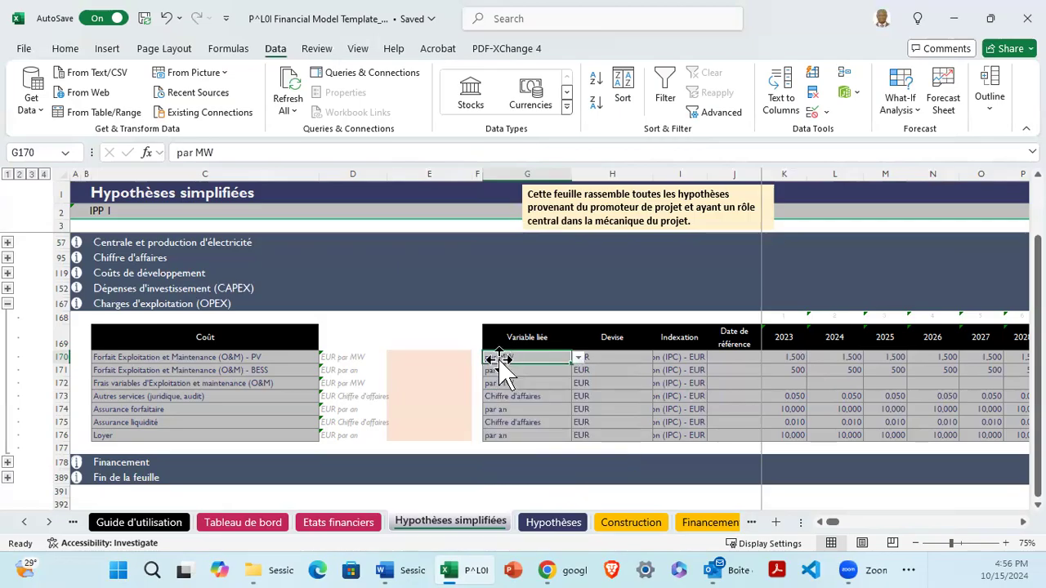
# Compare the PV operation and maintenance cost across the years 2023 to 2025.
pyautogui.click(838, 358)
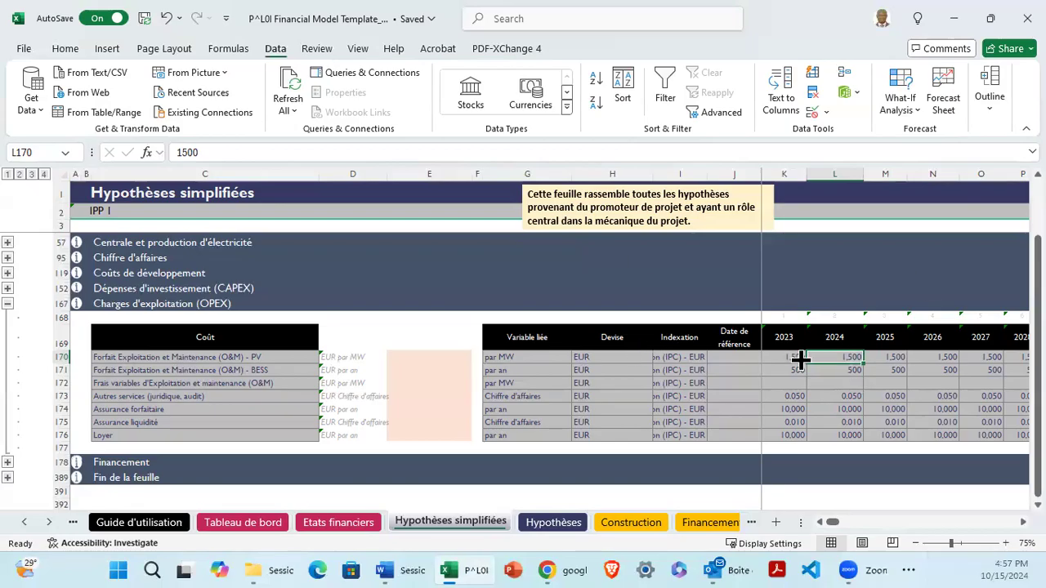
pyautogui.press('Left')
pyautogui.press('Right')
pyautogui.press('Right')
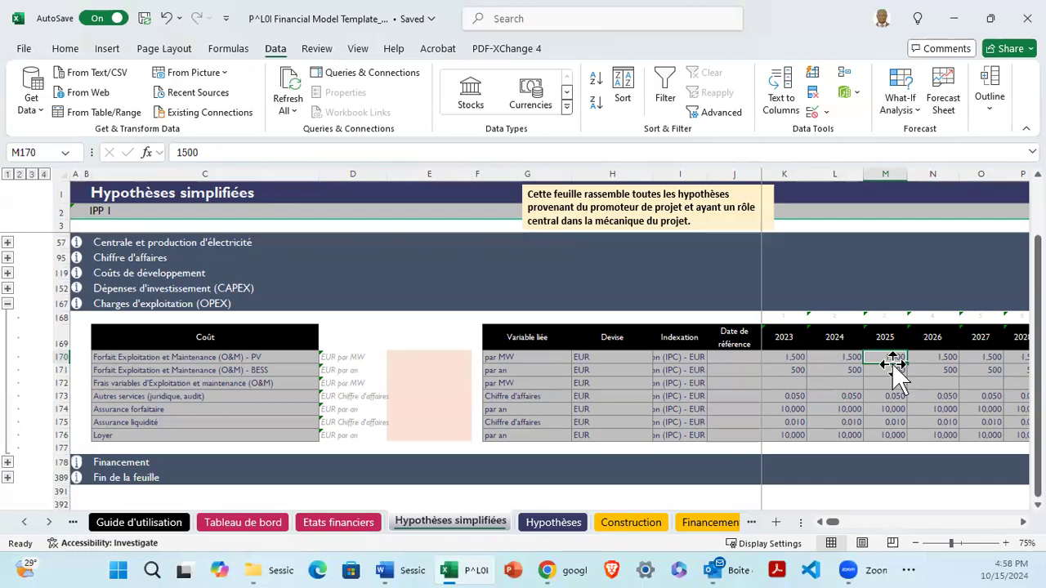
# Review the Indexation options and the Date de référence input for the PV operation and maintenance cost.
pyautogui.click(704, 361)
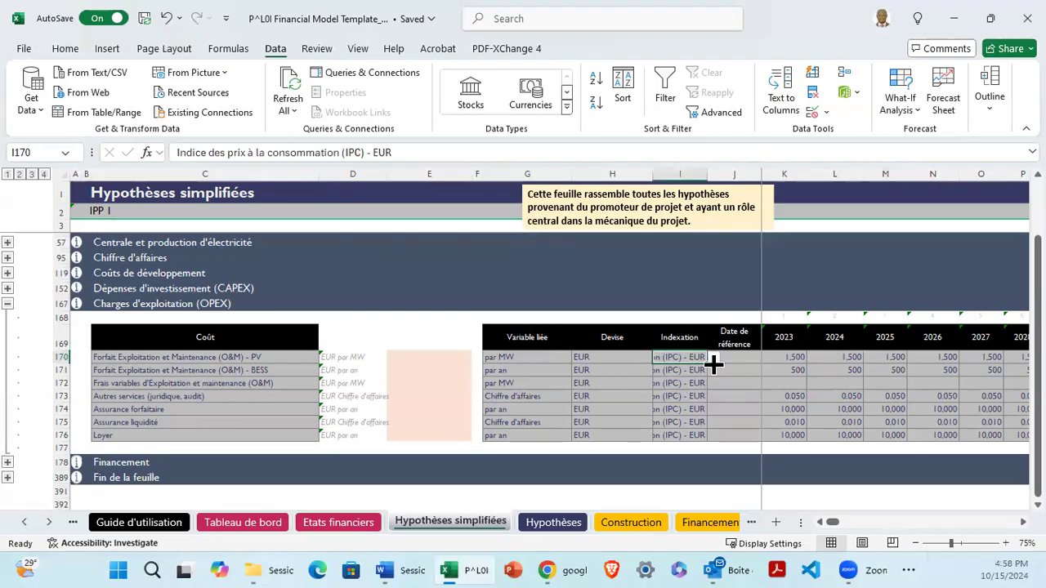
pyautogui.click(713, 358)
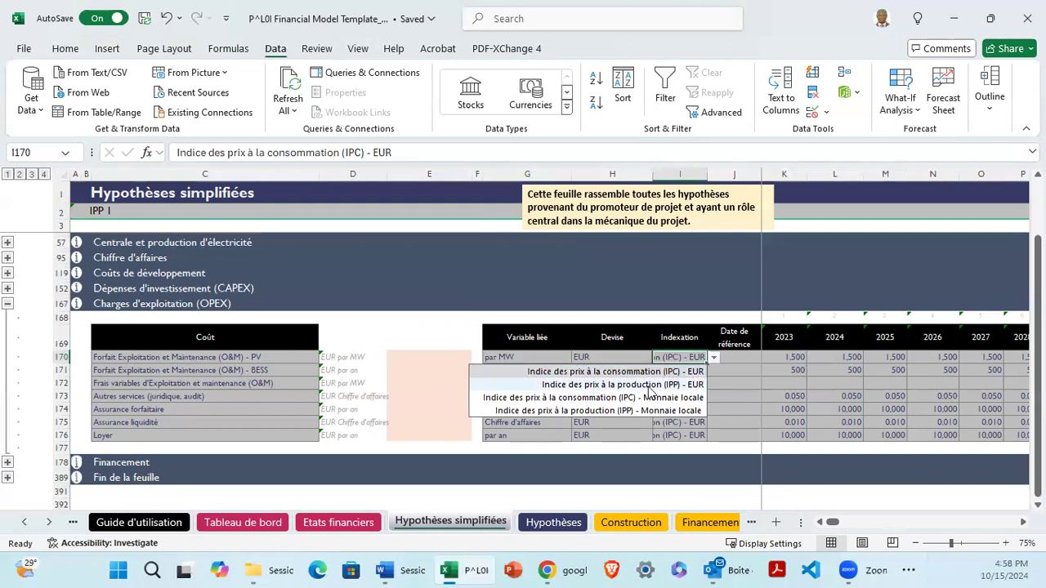
pyautogui.click(737, 357)
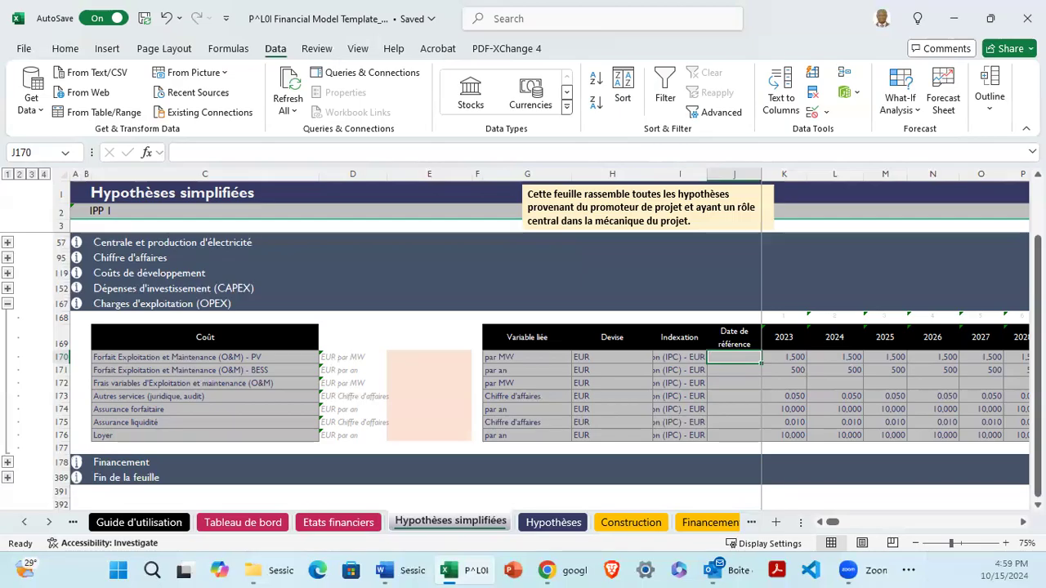
pyautogui.hotkey('ctrl', 's')
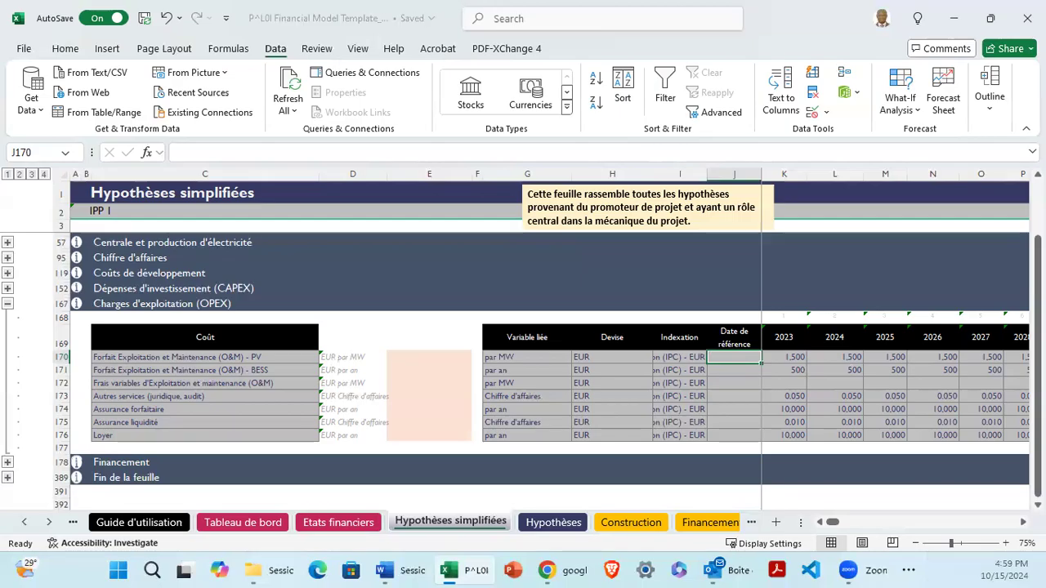
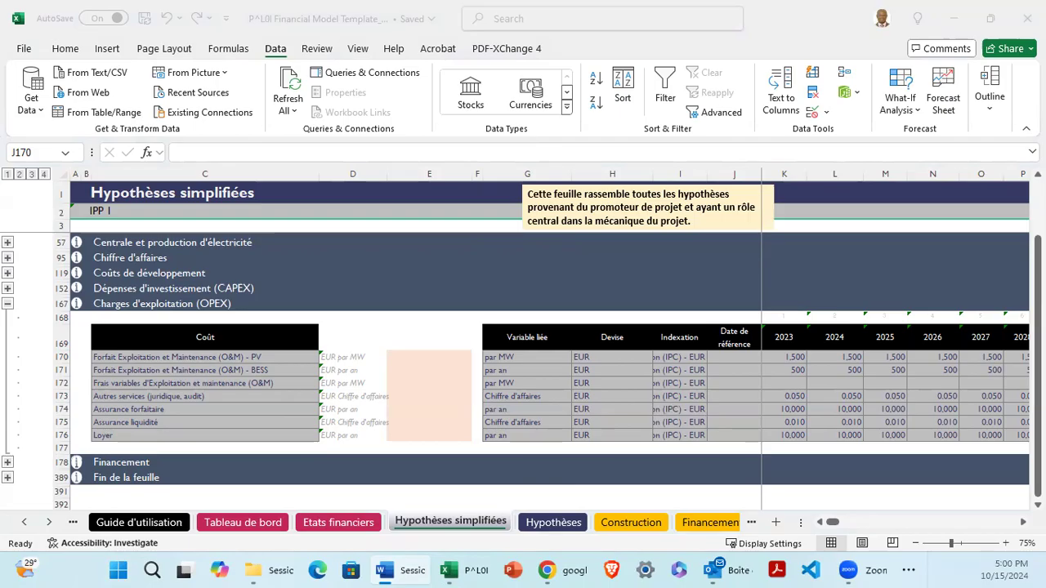
# Check the Devise and the Variable liée options for Forfait Exploitation et Maintenance (O&M) - BESS.
pyautogui.click(527, 369)
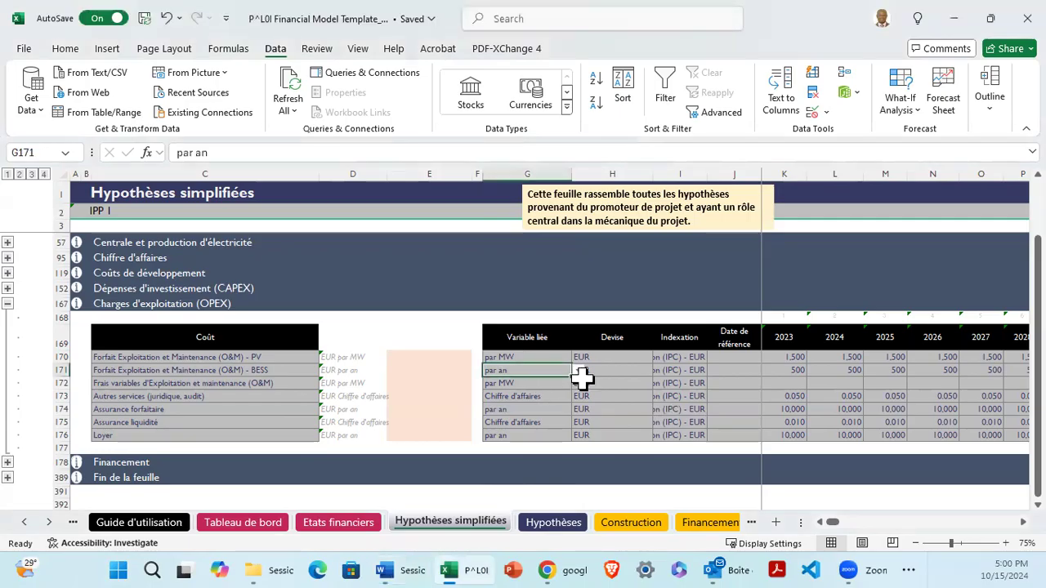
pyautogui.click(584, 381)
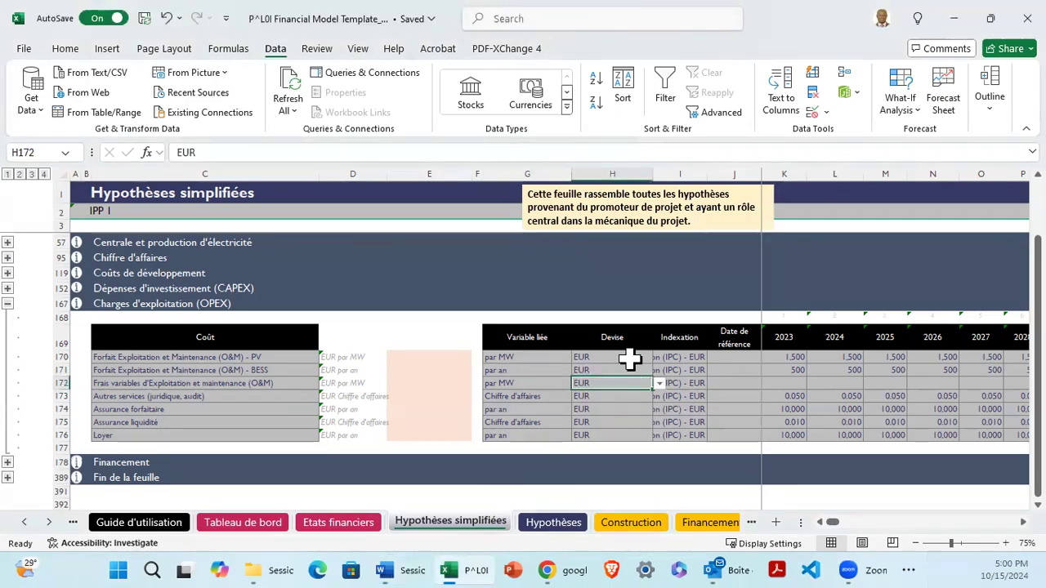
pyautogui.click(576, 372)
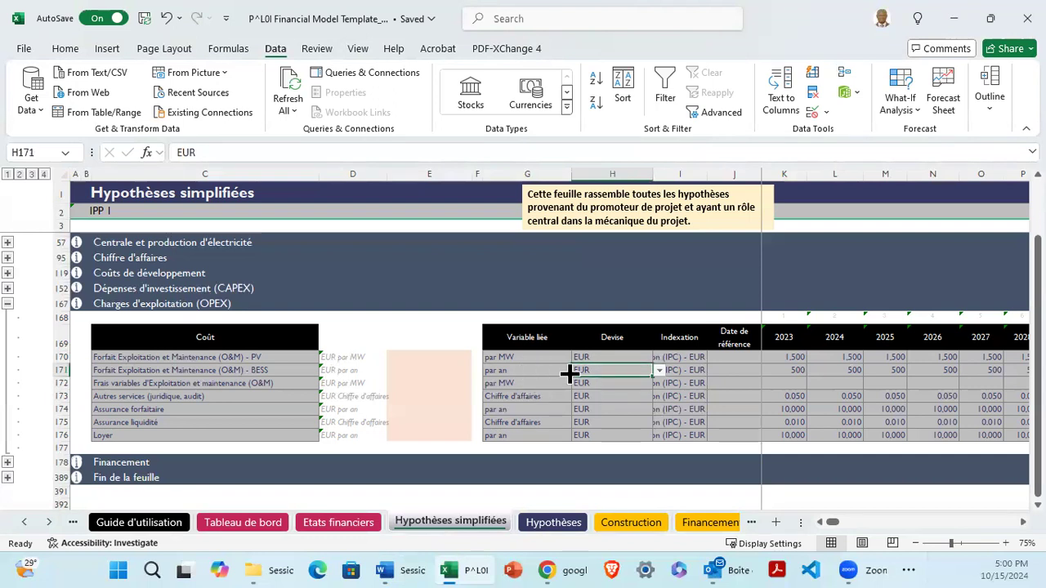
pyautogui.press('Left')
pyautogui.click(578, 371)
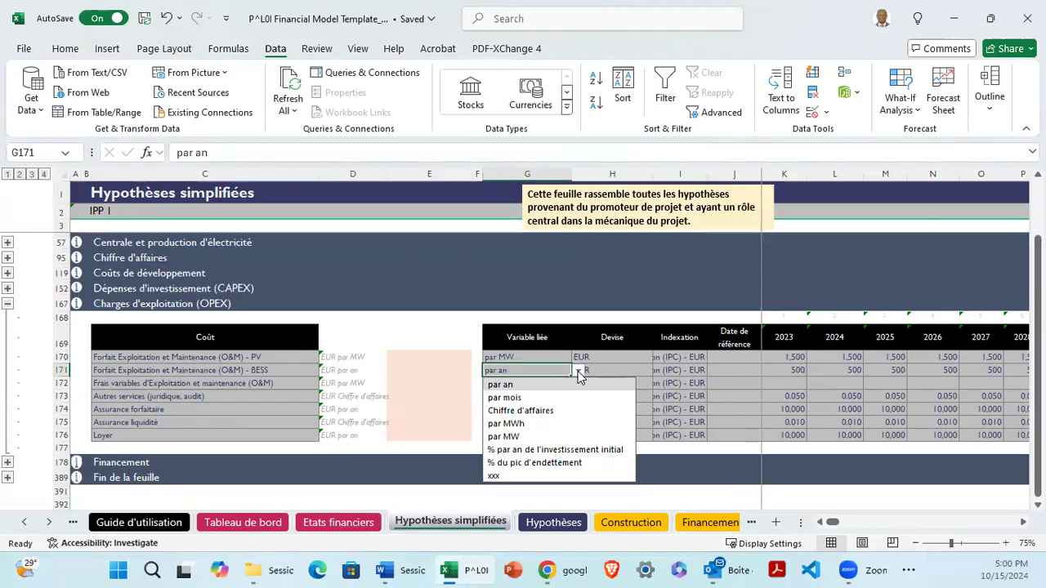
pyautogui.click(578, 371)
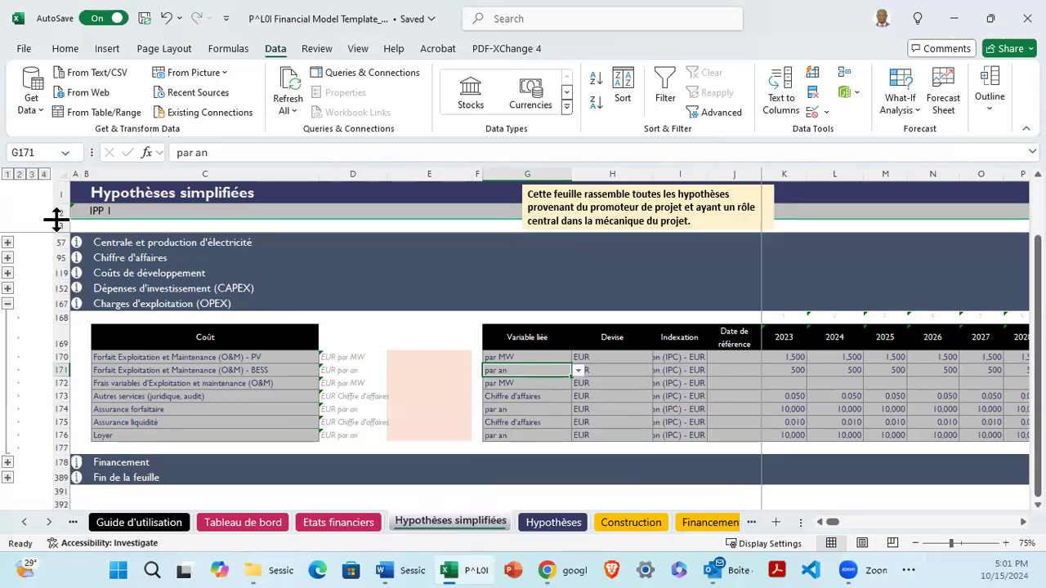
# Collapse the OPEX section and expand Financement to show its Général and credit-enhancement inputs.
pyautogui.click(7, 176)
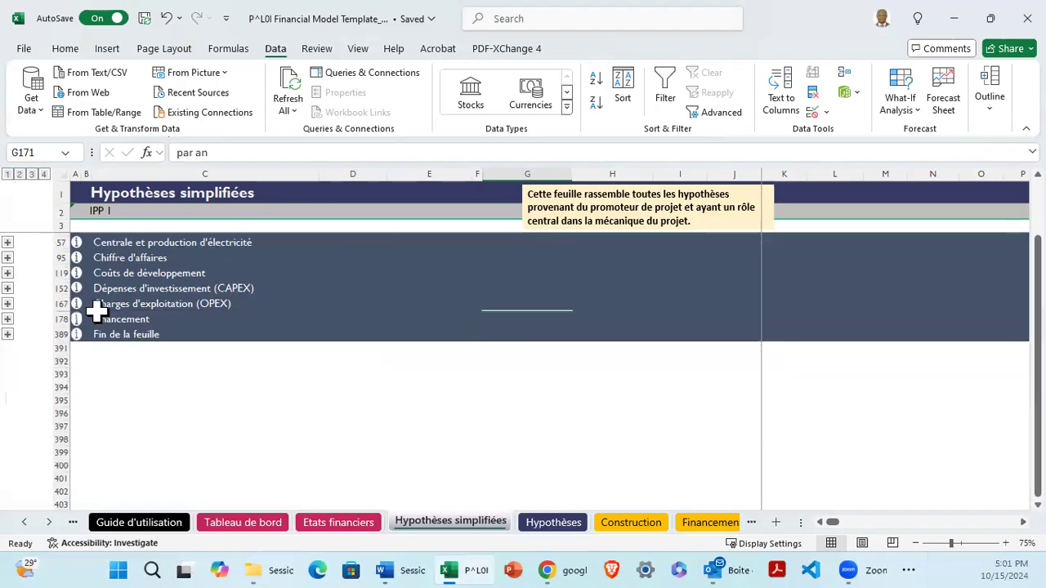
pyautogui.click(7, 319)
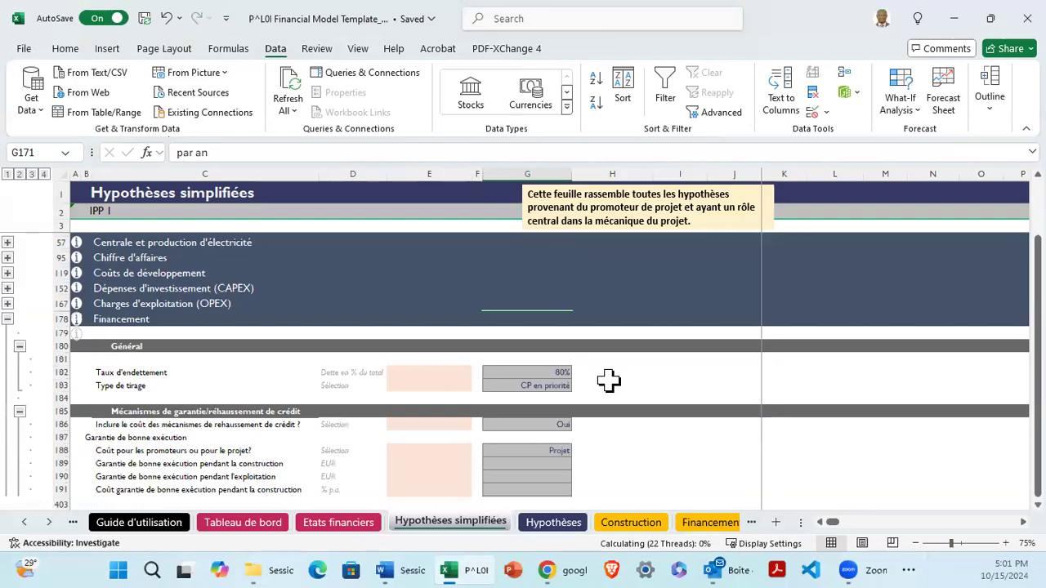
pyautogui.scroll(-2, 607, 381)
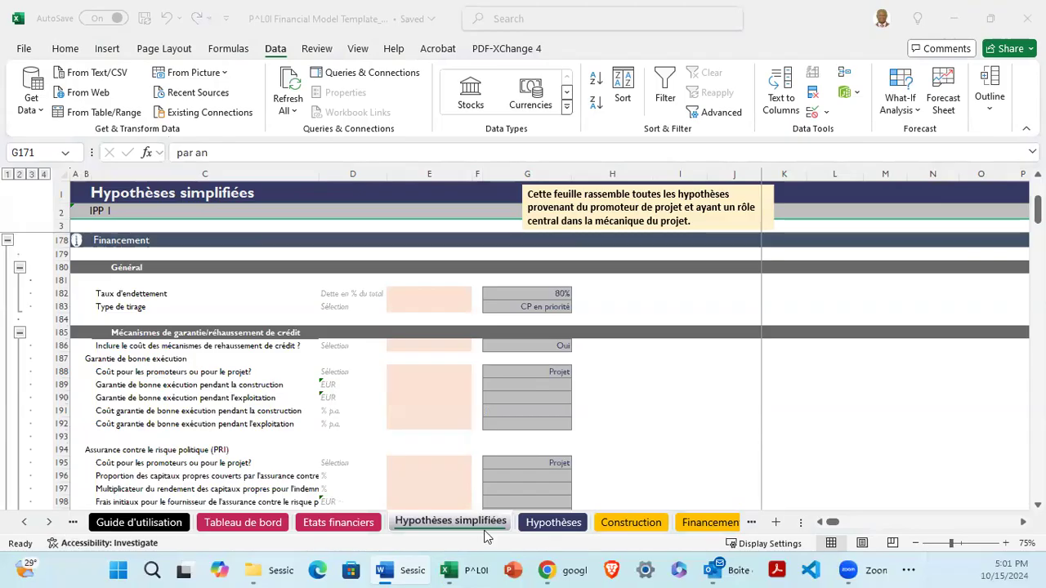
# Check the Taux d'endettement input and the available Type de tirage options under Général.
pyautogui.click(543, 291)
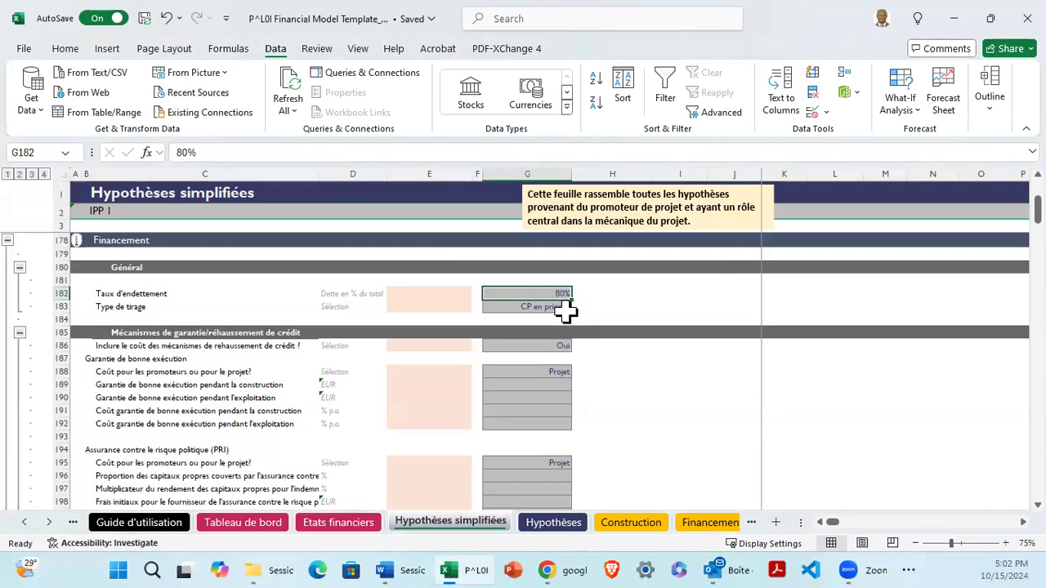
pyautogui.click(564, 309)
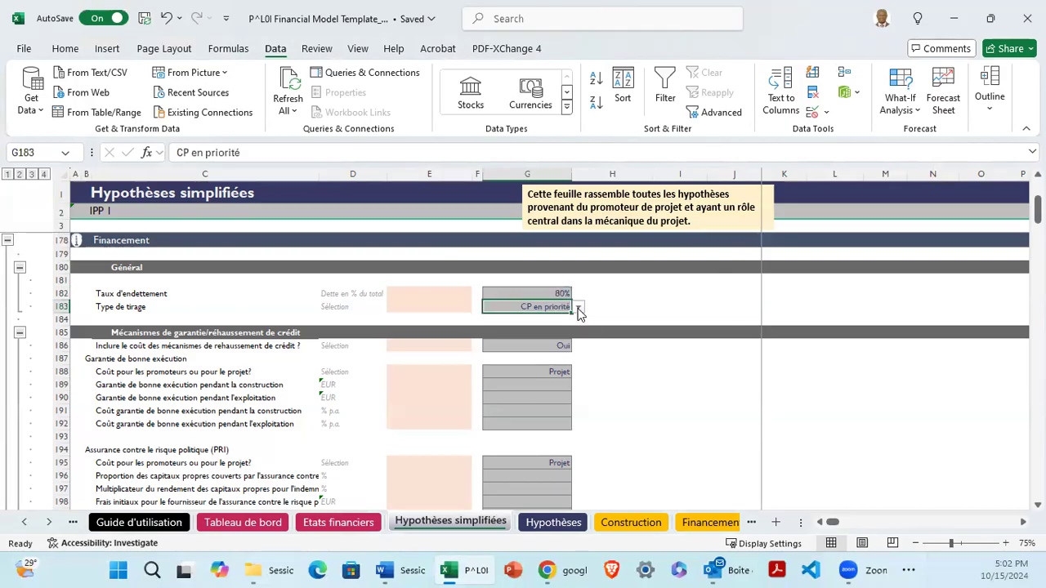
pyautogui.hotkey('alt', 'Down')
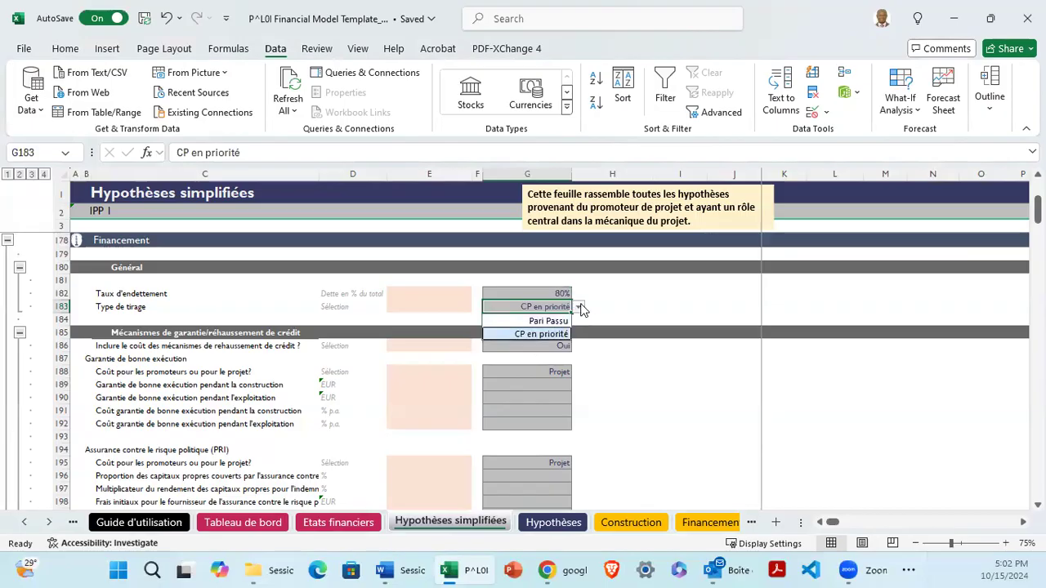
pyautogui.press('Escape')
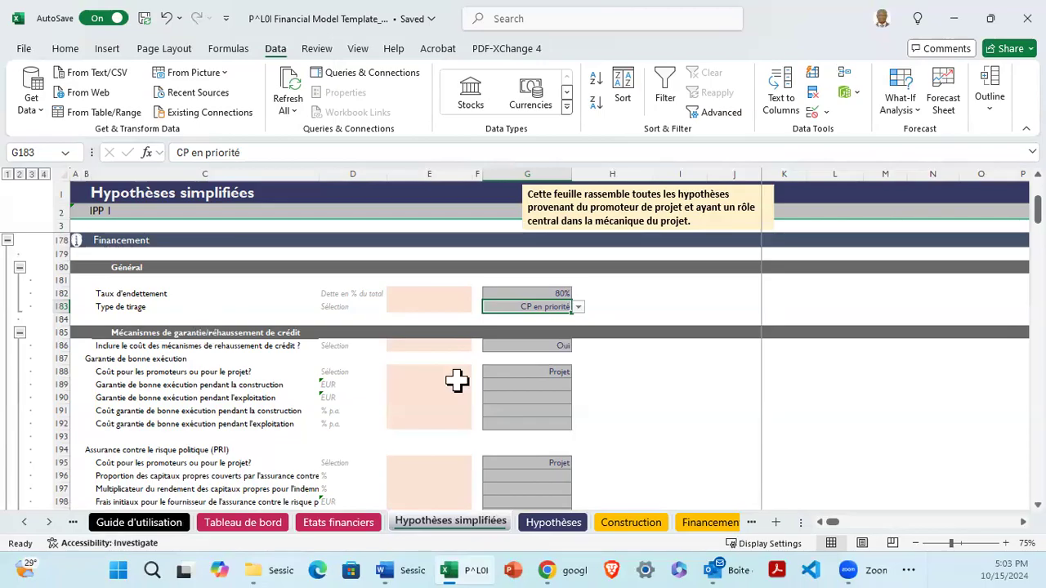
# Review the Mécanismes de garantie/réhaussement de crédit inputs for Garantie de bonne exécution and Assurance contre le risque politique (PRI).
pyautogui.click(208, 333)
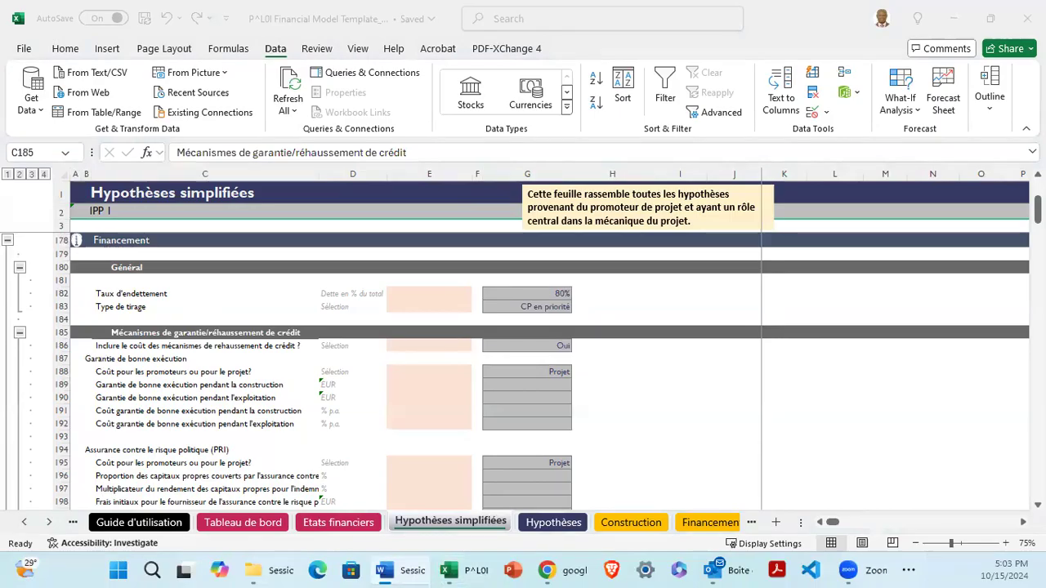
pyautogui.click(143, 359)
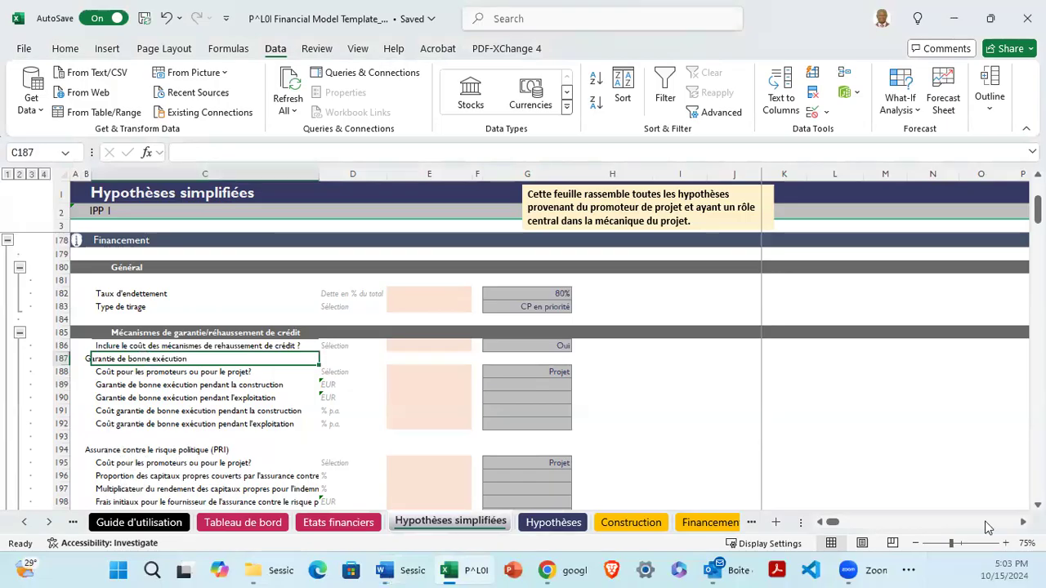
pyautogui.press('Down')
pyautogui.press('Down')
pyautogui.press('Down')
pyautogui.press('Down')
pyautogui.press('Down')
pyautogui.press('Down')
pyautogui.press('Down')
# Locate the Garantie partielle de risque (PRG) inputs below the political risk insurance block.
pyautogui.scroll(-1, 523, 367)
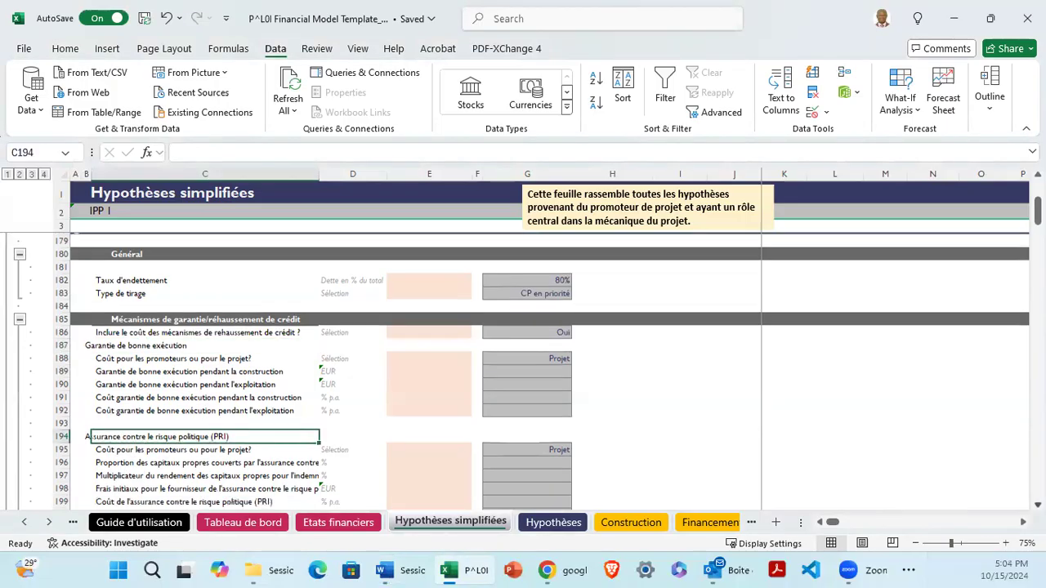
pyautogui.scroll(-4, 369, 462)
pyautogui.scroll(-1, 159, 470)
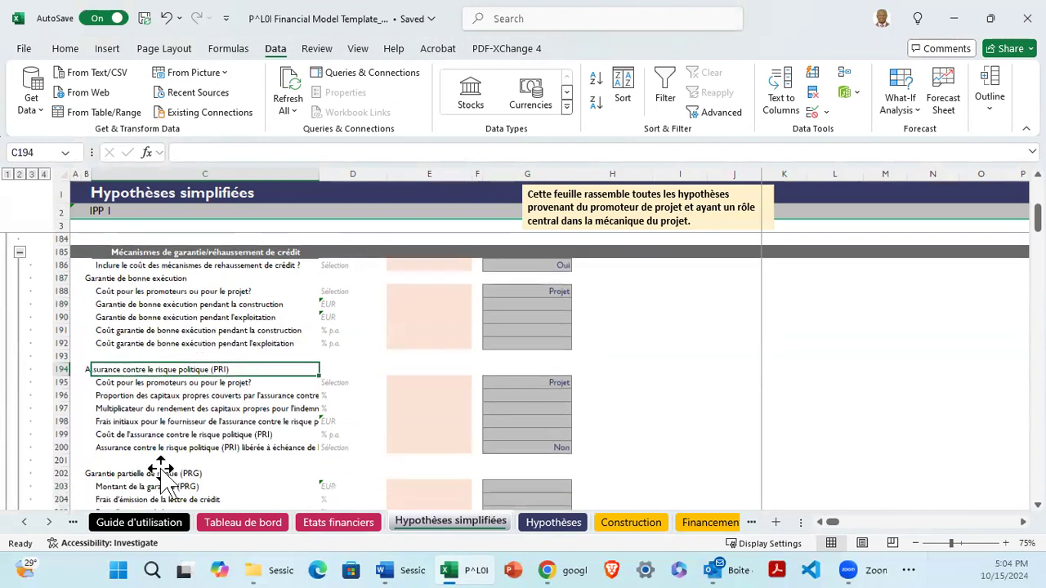
pyautogui.click(272, 477)
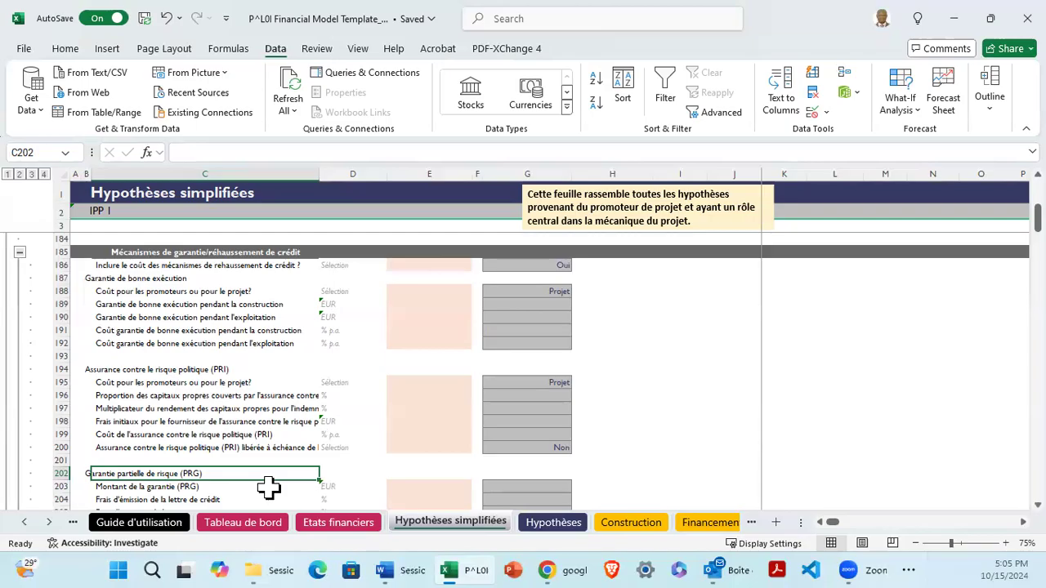
# Under Capitaux propres, name the first investor IPP 1 and the second investor Mr XYZ in the Nom de l'investisseur table.
pyautogui.scroll(-7, 269, 487)
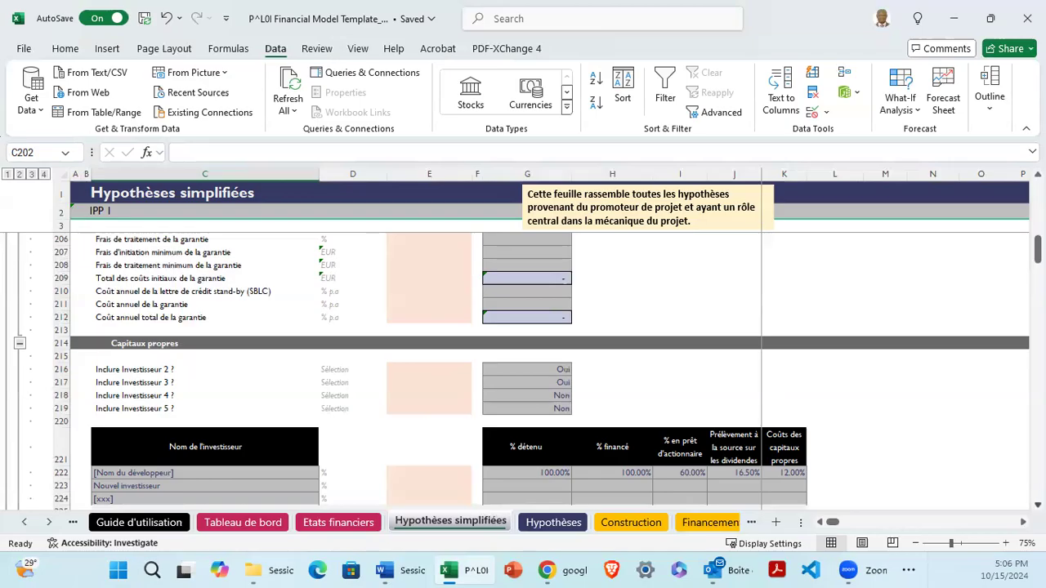
pyautogui.scroll(-1, 483, 436)
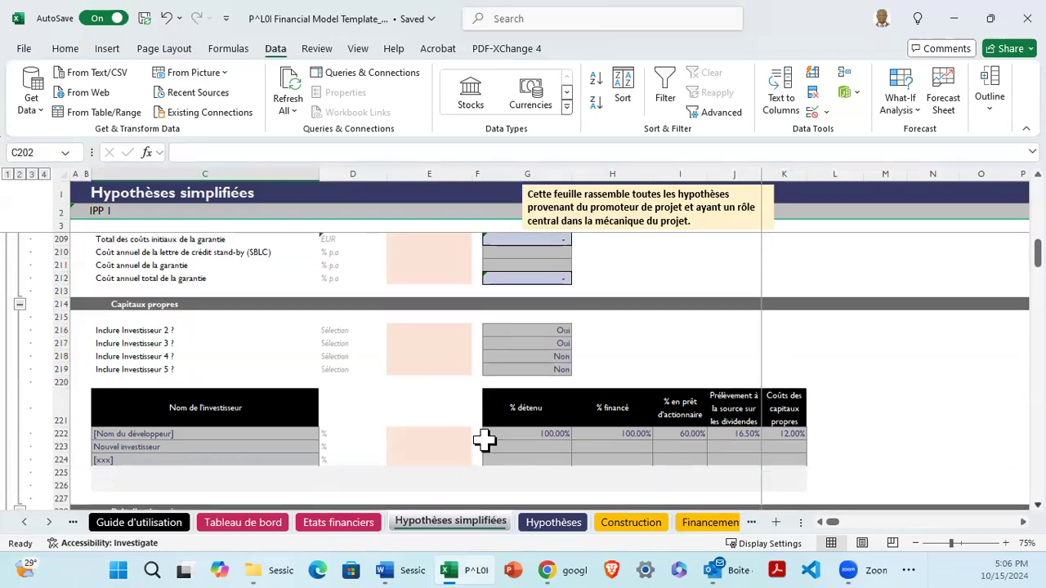
pyautogui.scroll(-1, 109, 425)
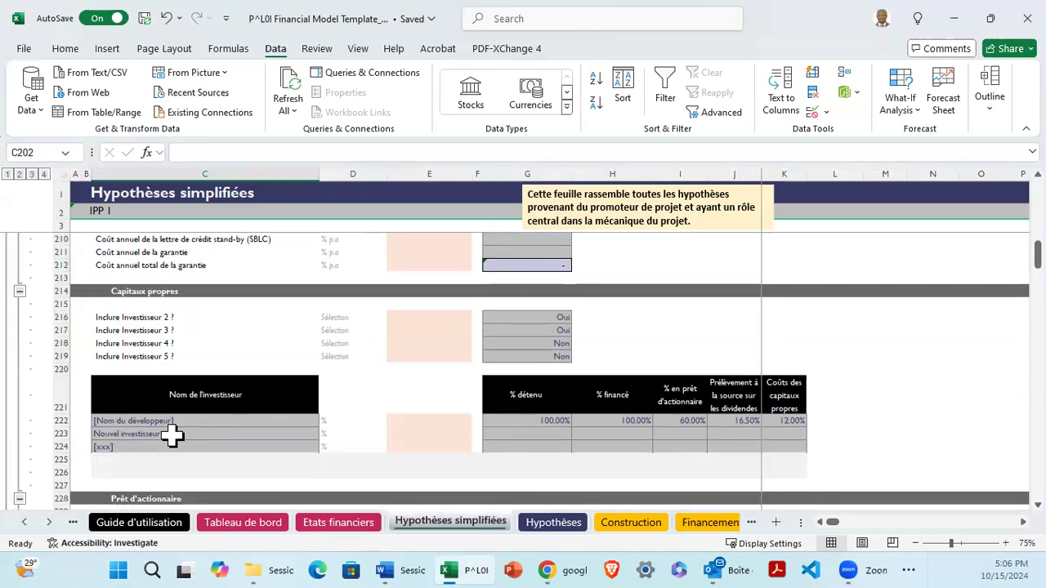
pyautogui.write('Mr XYZ')
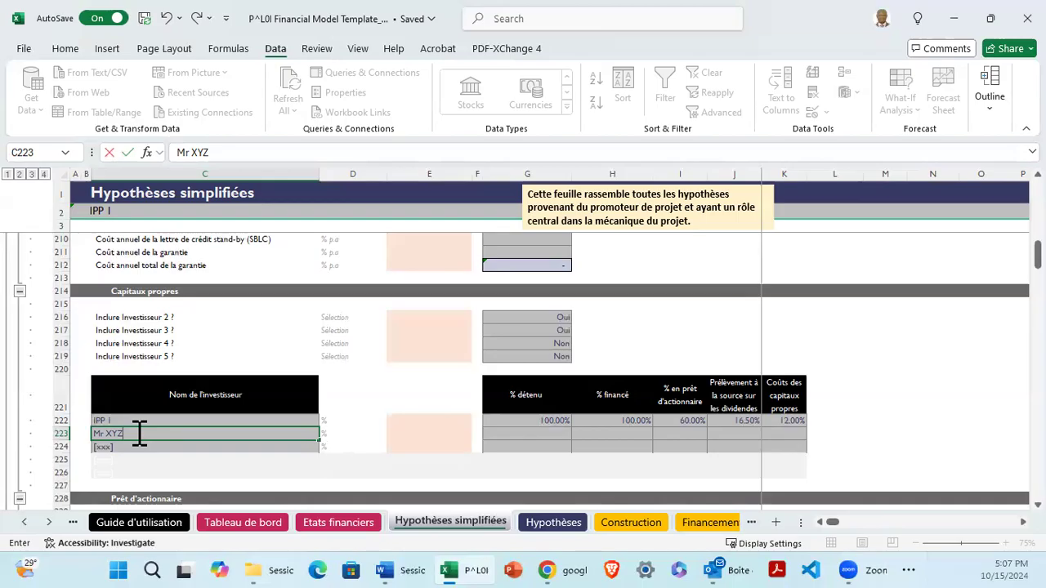
# Check the first investor's % détenu, % financé, % en prêt d'actionnaire and Coûts des capitaux propres inputs.
pyautogui.click(542, 420)
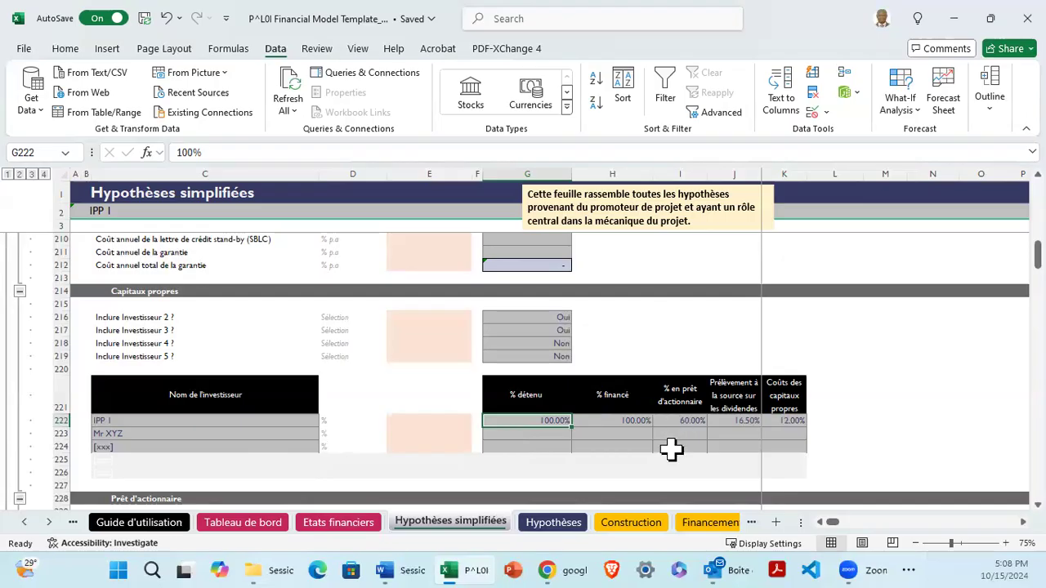
pyautogui.press('Right')
pyautogui.press('Right')
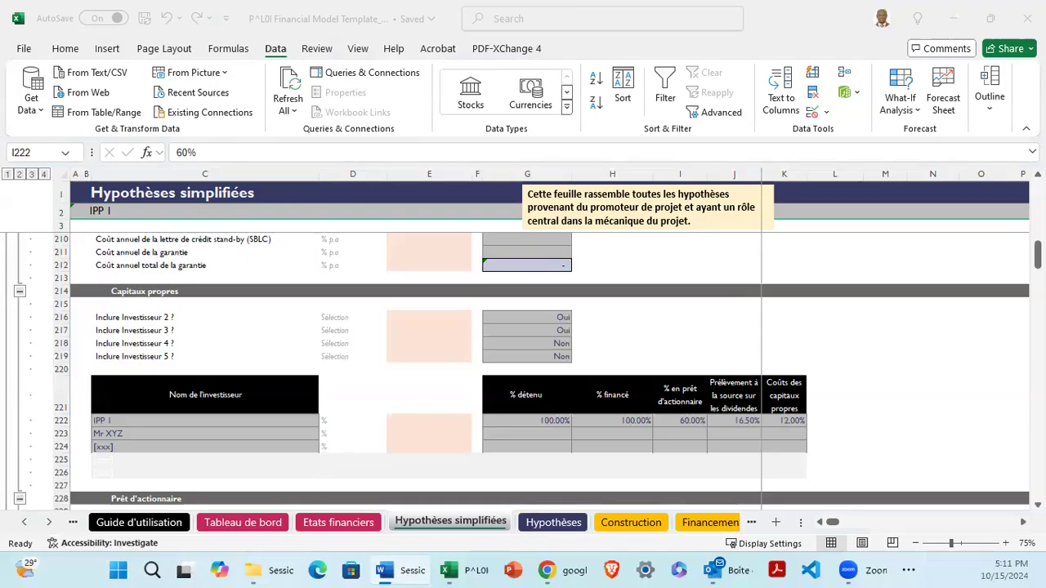
pyautogui.click(770, 425)
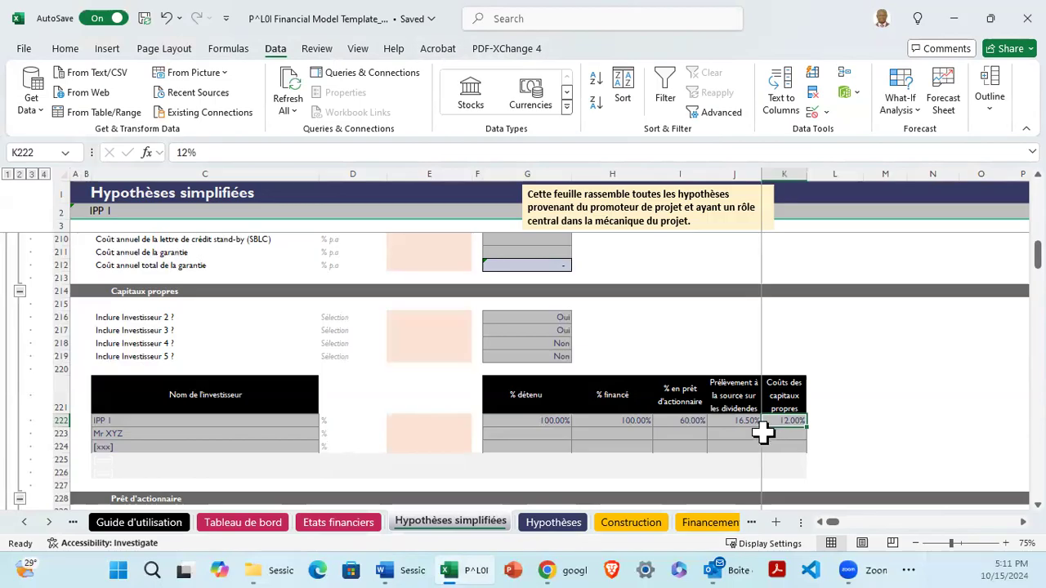
pyautogui.click(687, 419)
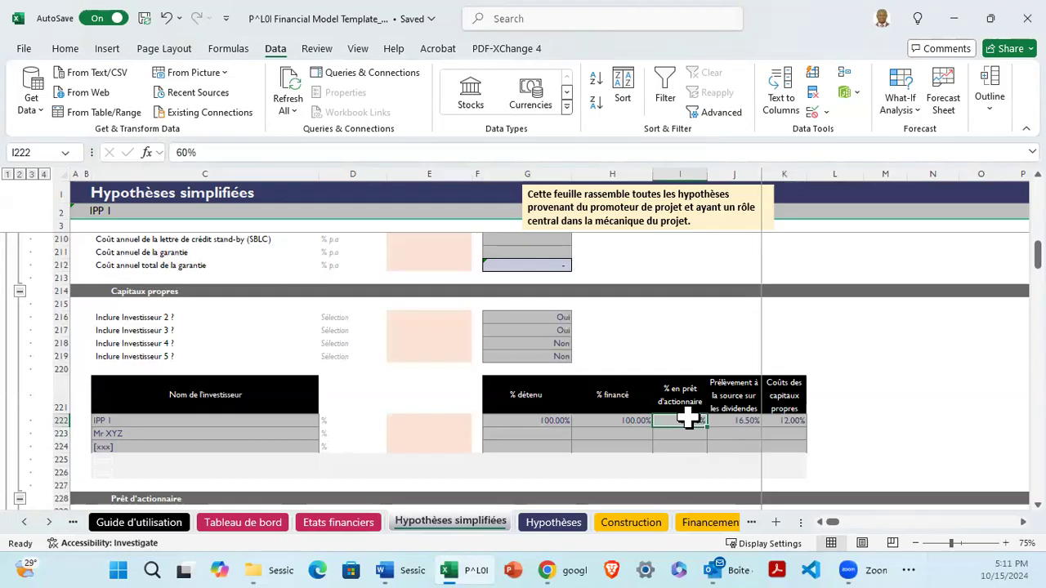
# Examine Investisseur 1's Prêt d'actionnaire inputs for loan duration, withholding on interest and Taux d'intérêt global during construction.
pyautogui.scroll(-3, 687, 419)
pyautogui.click(180, 394)
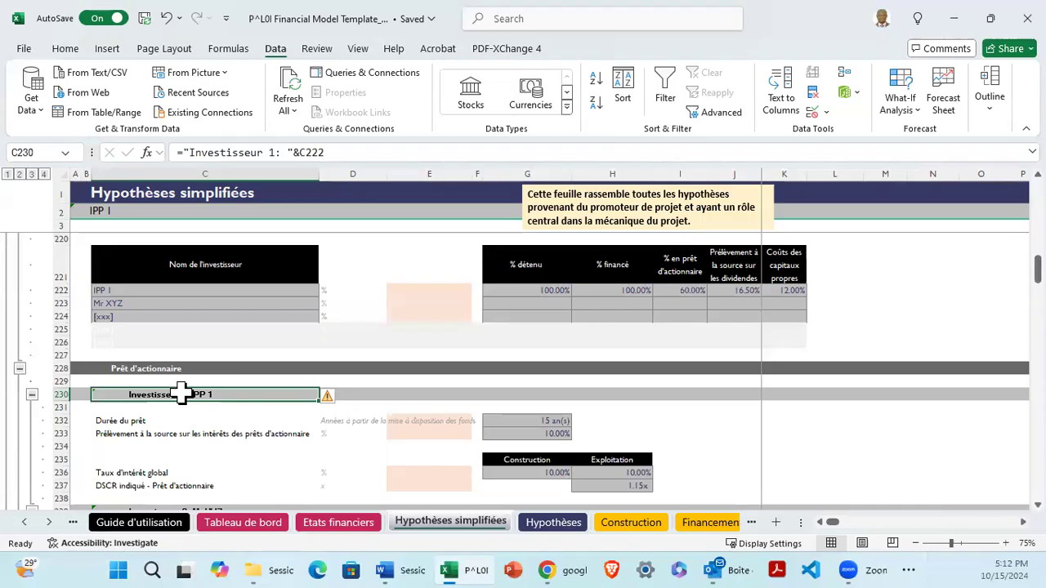
pyautogui.click(546, 420)
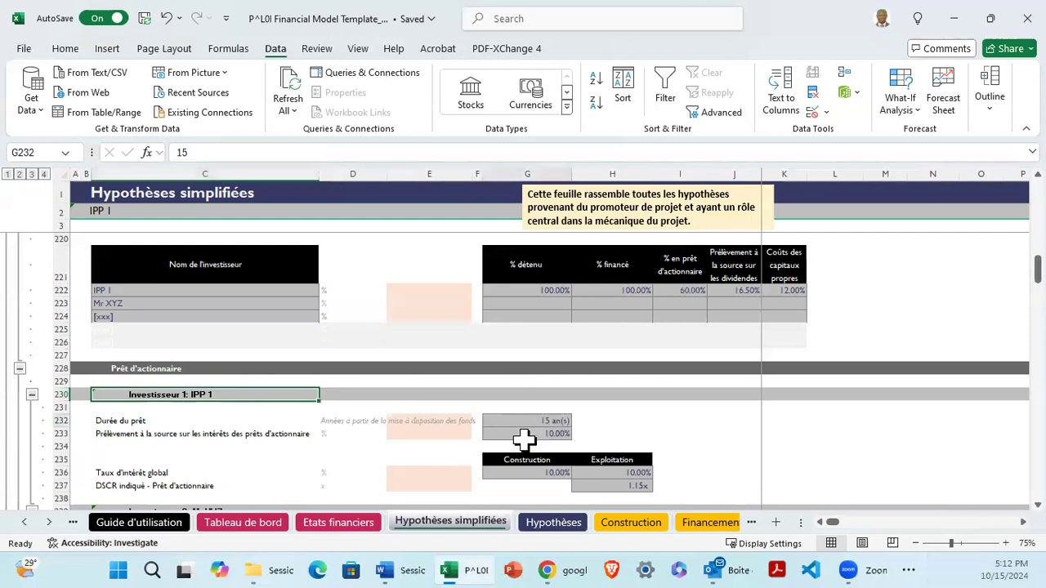
pyautogui.click(532, 435)
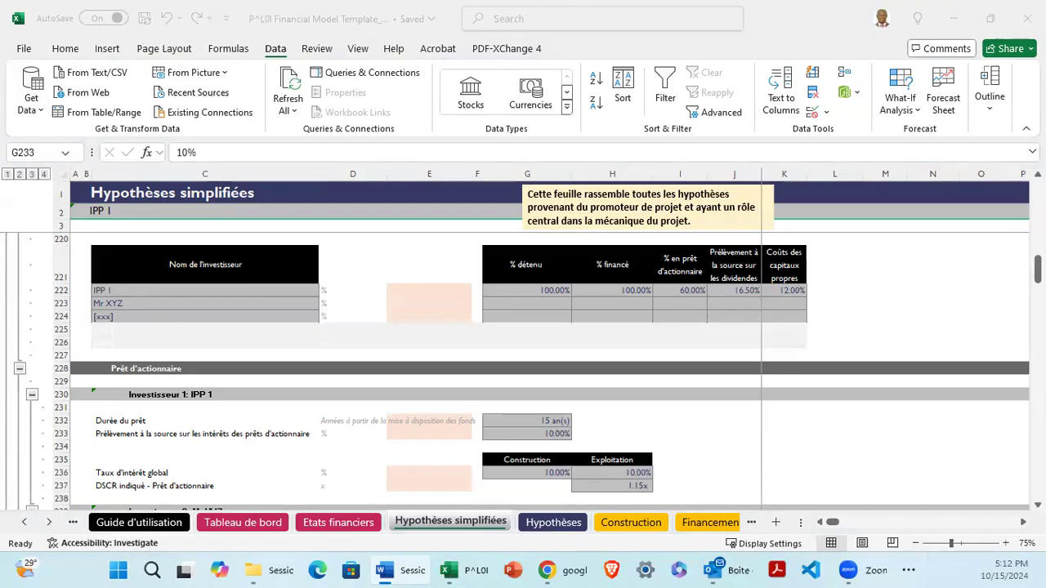
pyautogui.hotkey('alt', 'Tab')
pyautogui.click(547, 471)
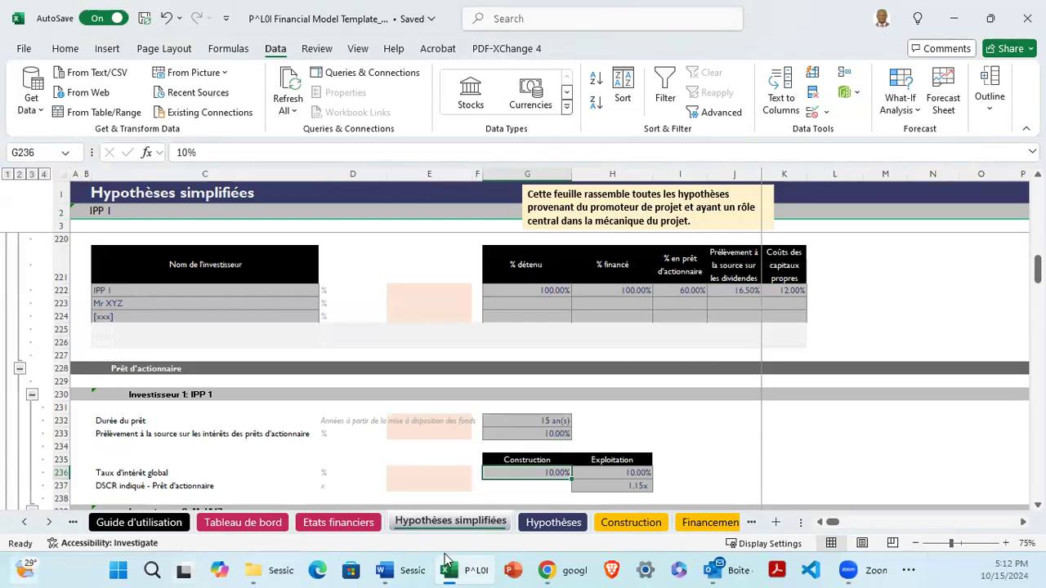
pyautogui.moveTo(447, 562)
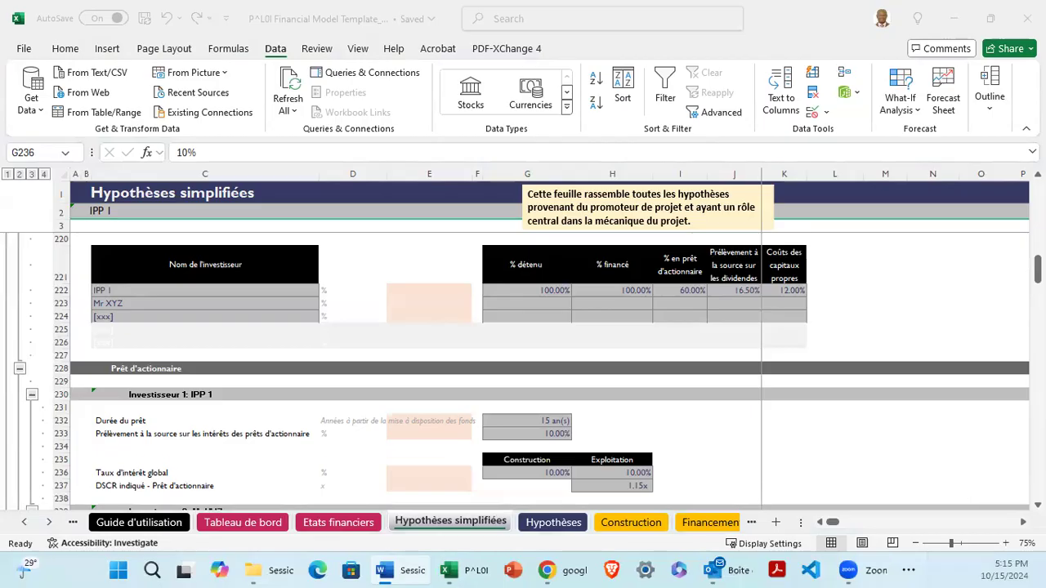
# Check the DSCR indiqué - Prêt d'actionnaire input for Investisseur 1 under Exploitation.
pyautogui.scroll(-1, 659, 416)
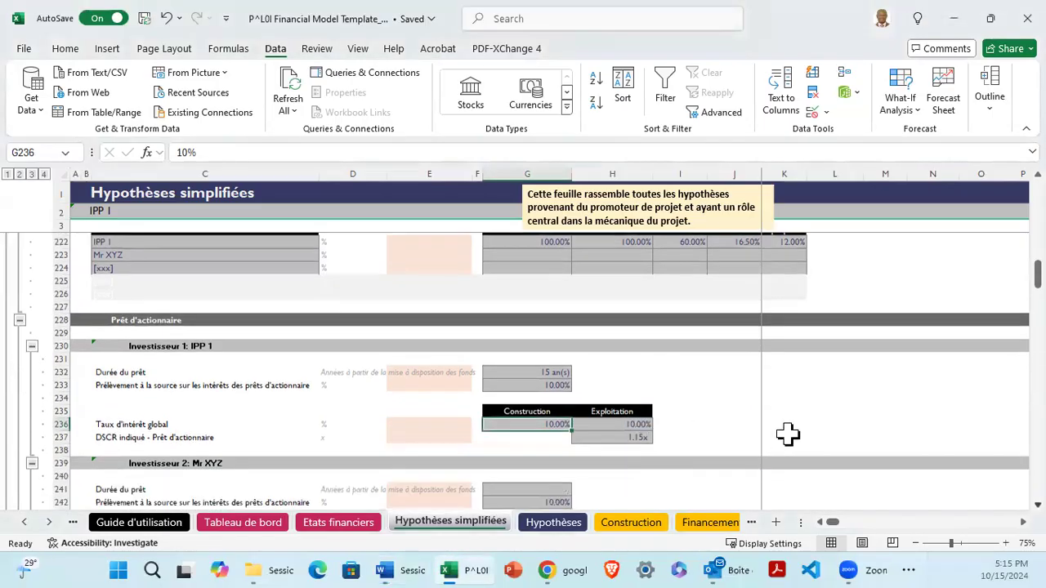
pyautogui.scroll(-1, 787, 434)
pyautogui.press('Down')
pyautogui.press('Right')
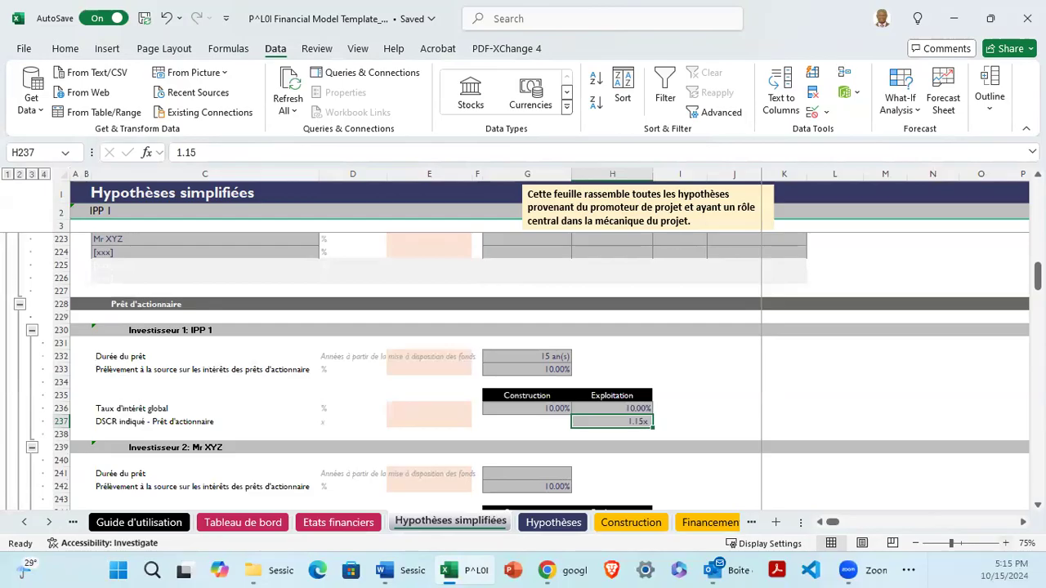
# Look through the shareholder loan blocks of Investisseurs 2 to 5, down to the Informations de base and Coûts inputs of Prêt 1.
pyautogui.scroll(-1, 528, 372)
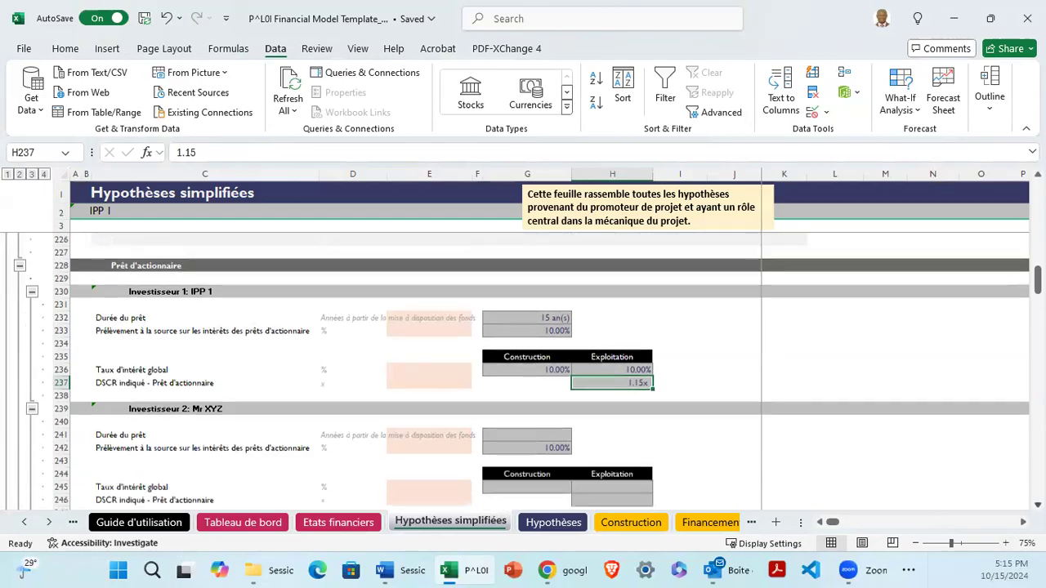
pyautogui.scroll(-1, 528, 372)
pyautogui.scroll(-1, 528, 372)
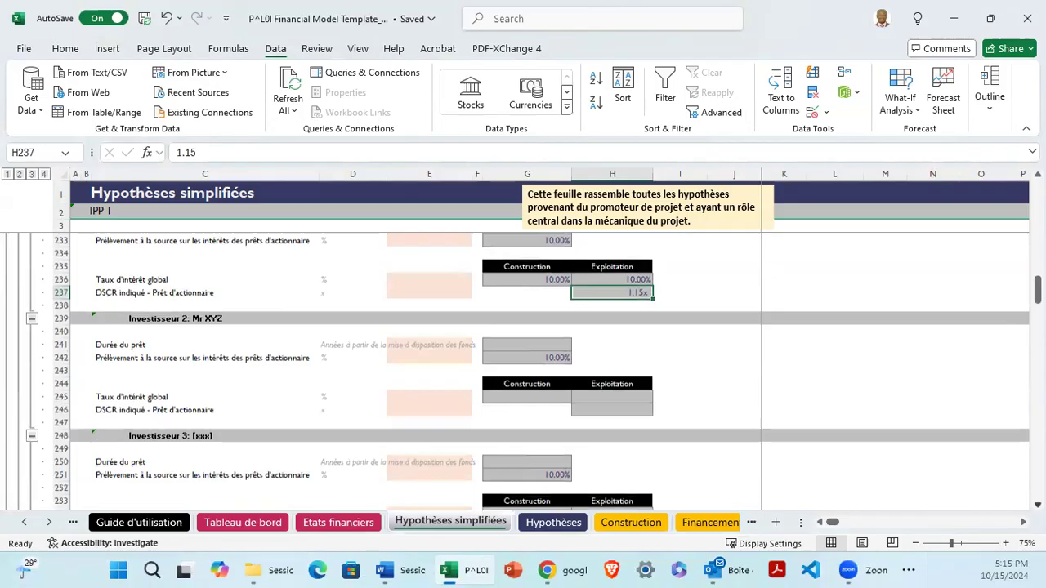
pyautogui.scroll(-1, 528, 371)
pyautogui.scroll(-2, 528, 372)
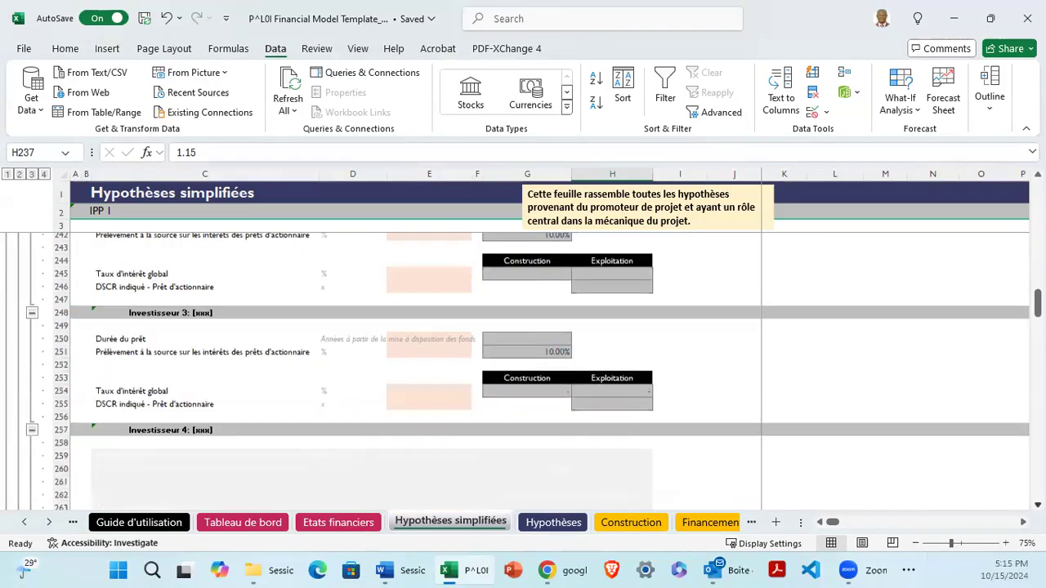
pyautogui.scroll(-1, 528, 371)
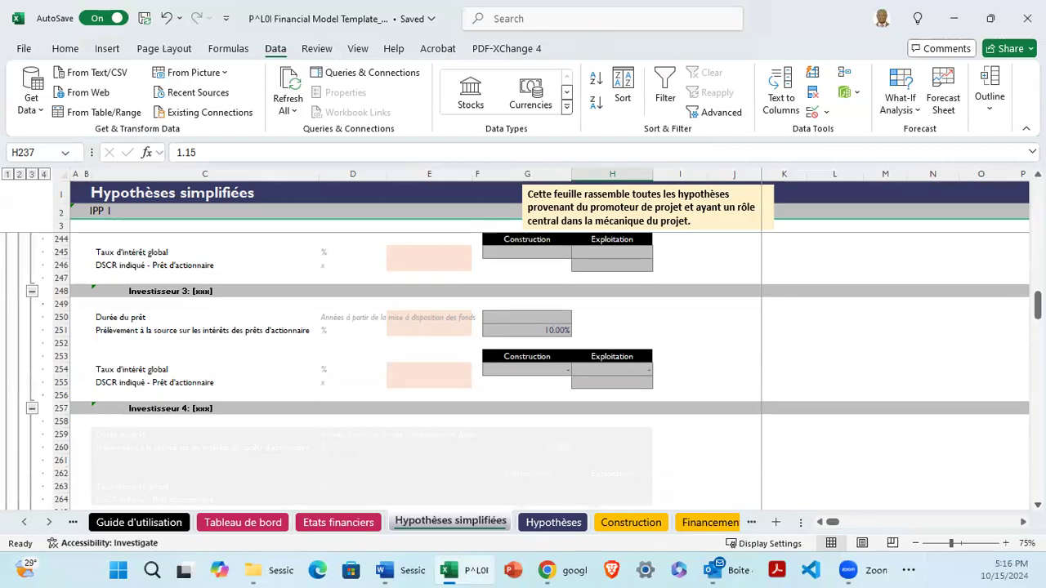
pyautogui.scroll(-8, 549, 372)
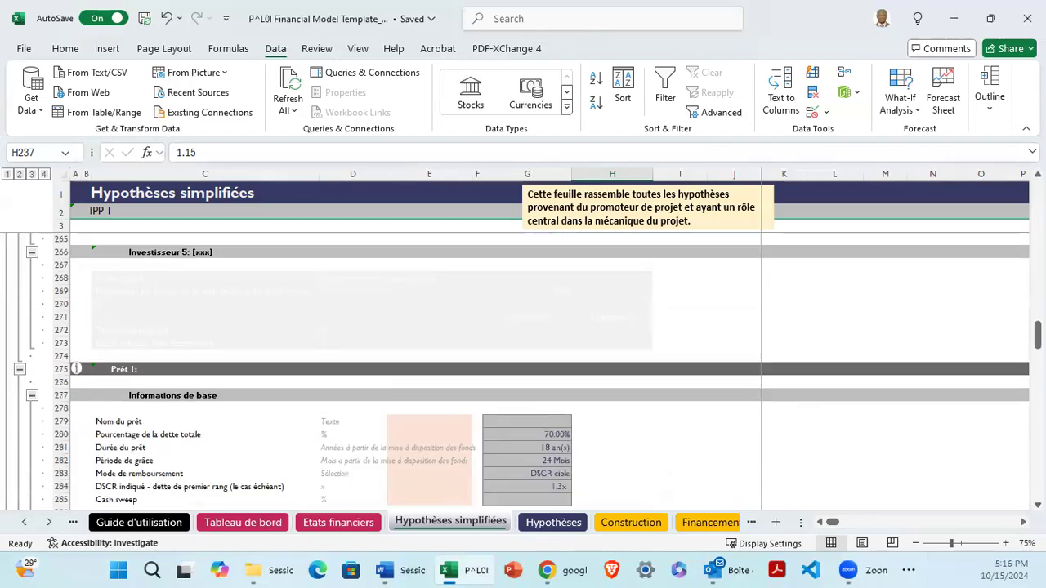
pyautogui.scroll(-2, 549, 372)
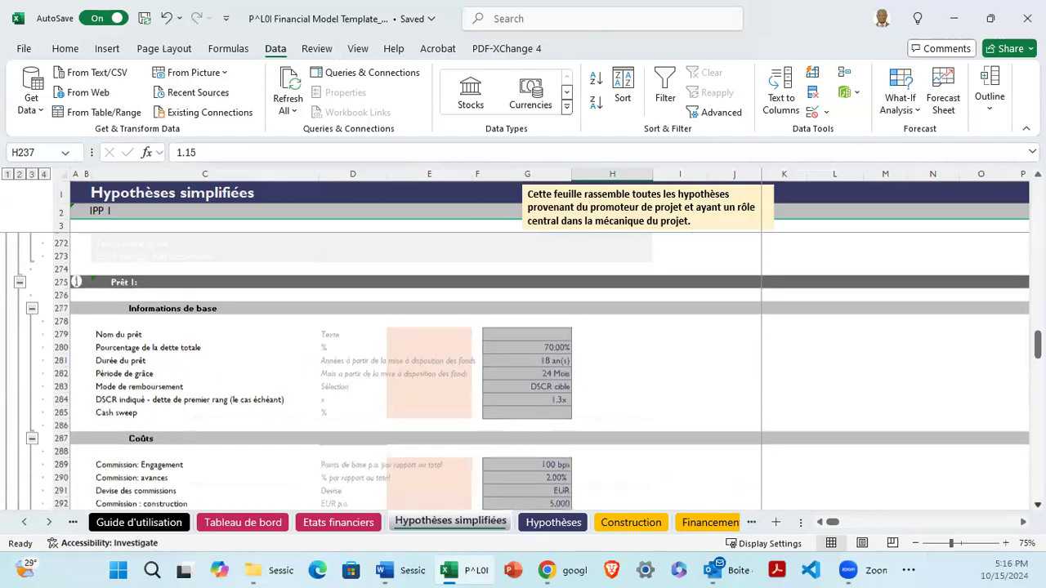
pyautogui.scroll(-1, 549, 372)
pyautogui.scroll(-1, 642, 470)
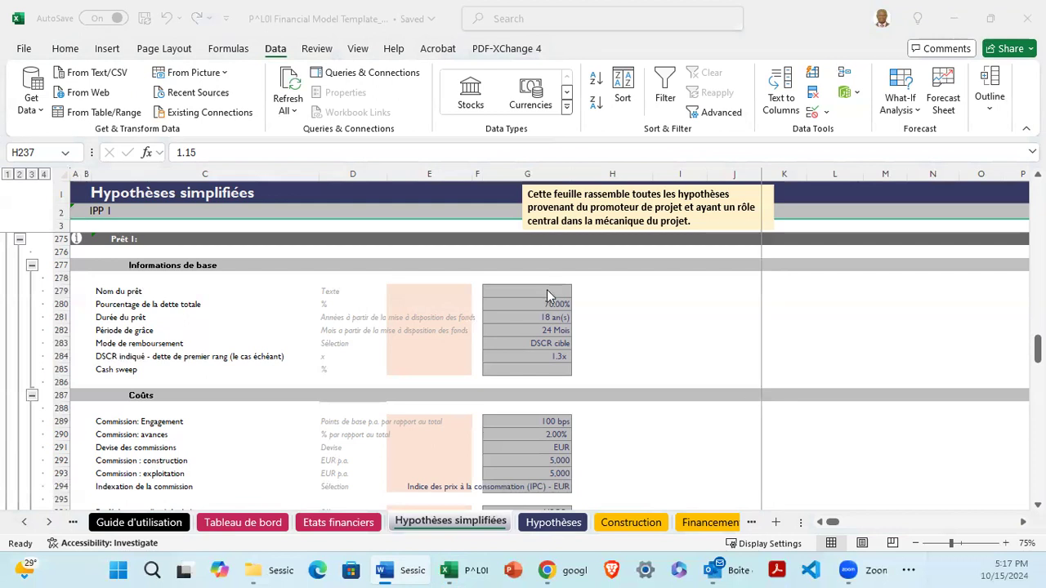
pyautogui.hotkey('alt', 'Tab')
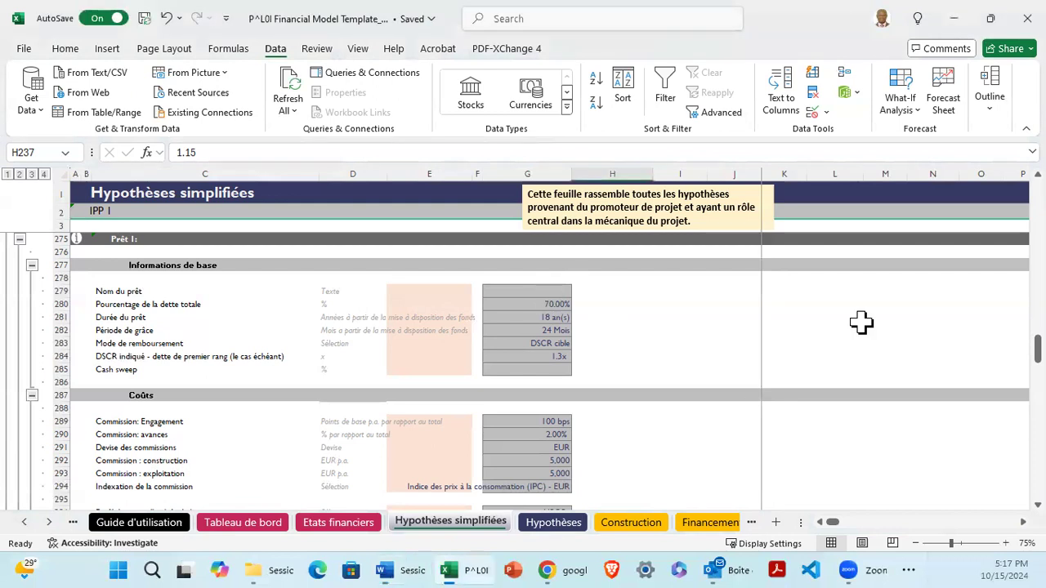
pyautogui.press('F2')
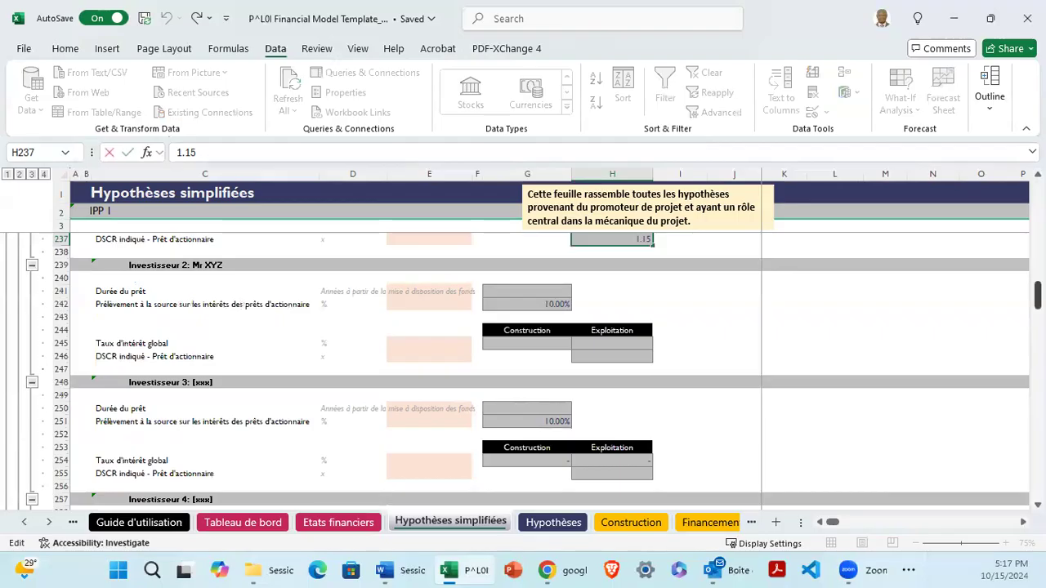
pyautogui.scroll(6, 722, 432)
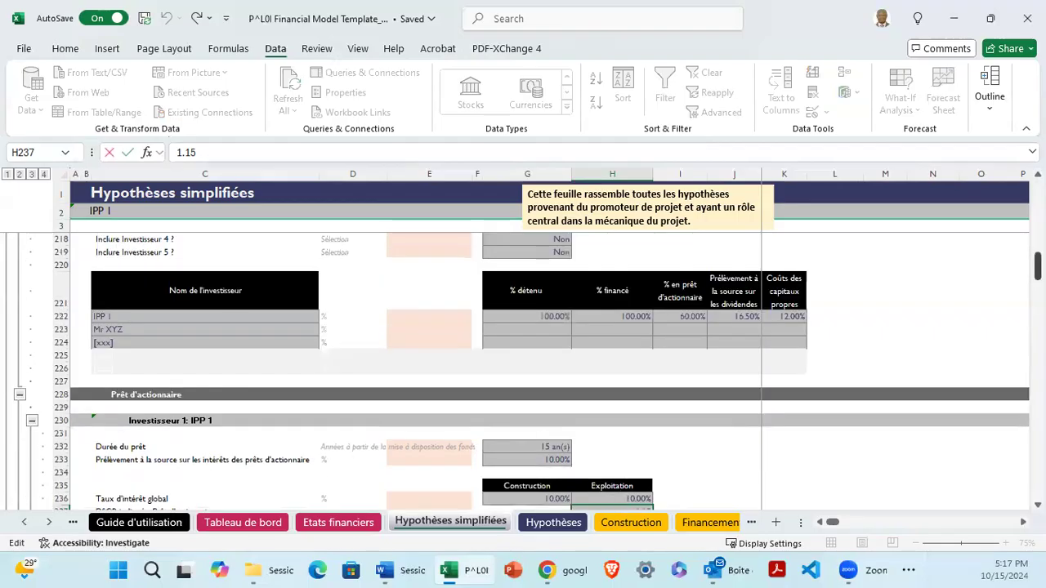
pyautogui.scroll(-6, 546, 293)
pyautogui.click(548, 296)
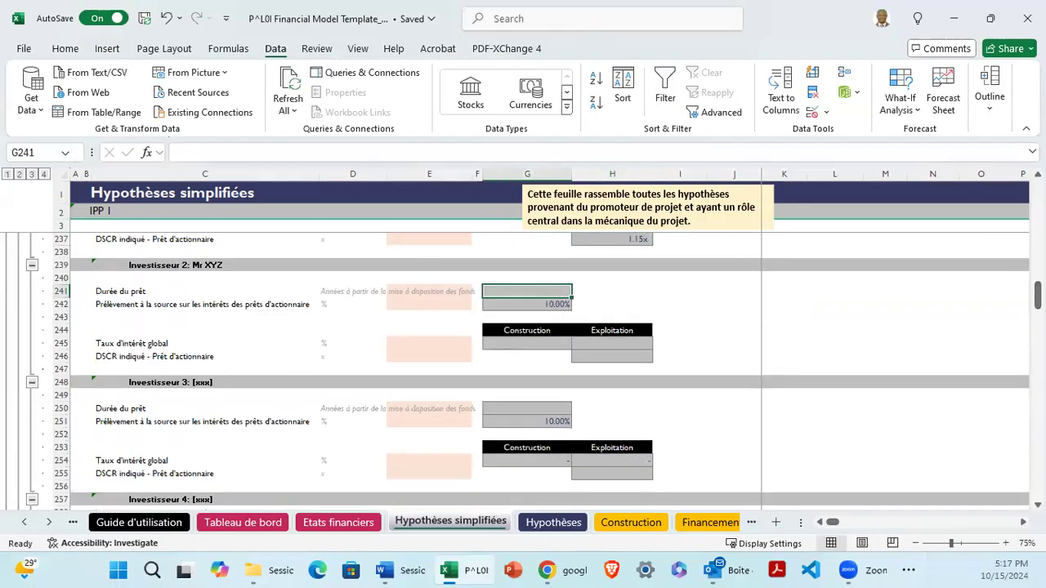
# Compare the shareholder loan inputs of Investisseurs 1 and 2, and return to the Informations de base of Prêt 1.
pyautogui.scroll(1, 528, 372)
pyautogui.scroll(2, 528, 372)
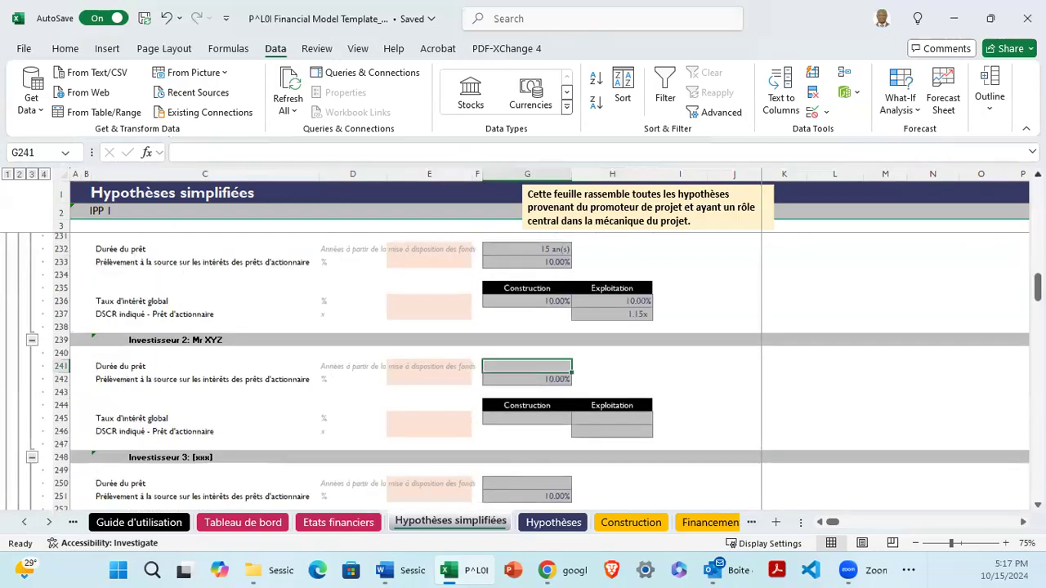
pyautogui.scroll(1, 934, 250)
pyautogui.scroll(1, 934, 250)
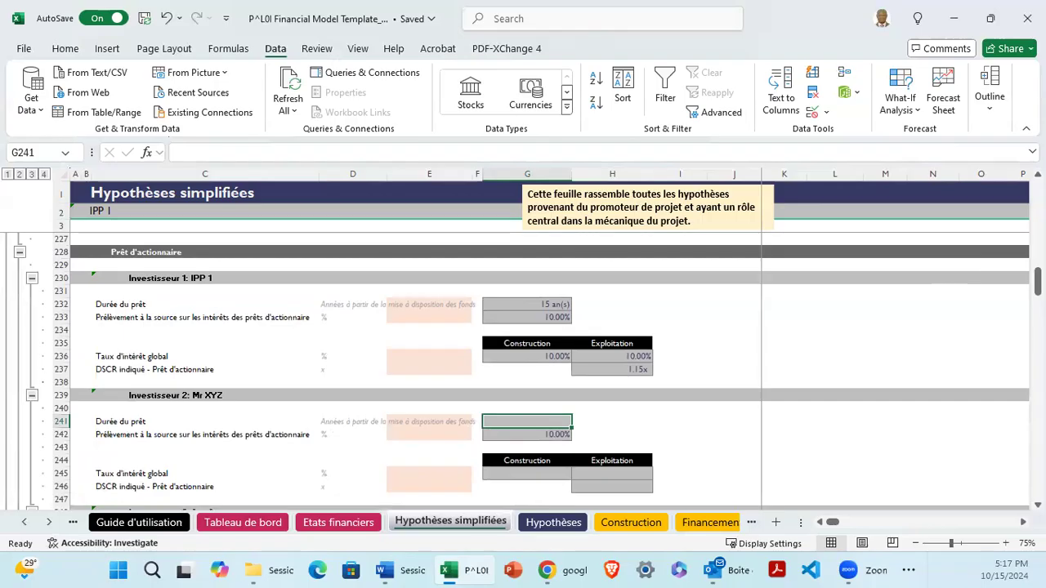
pyautogui.scroll(-2, 540, 372)
pyautogui.scroll(-5, 523, 372)
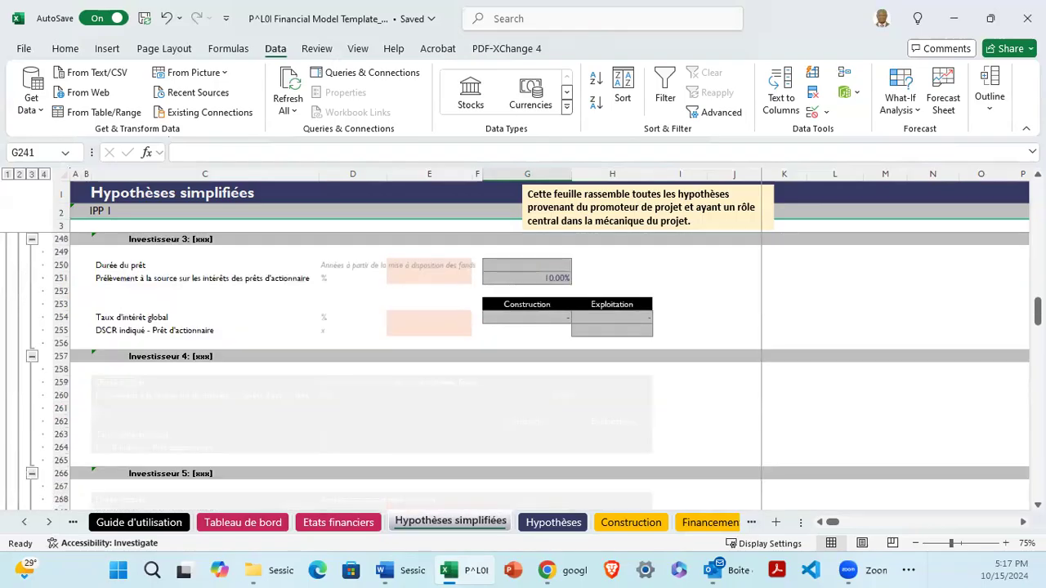
pyautogui.scroll(-7, 523, 372)
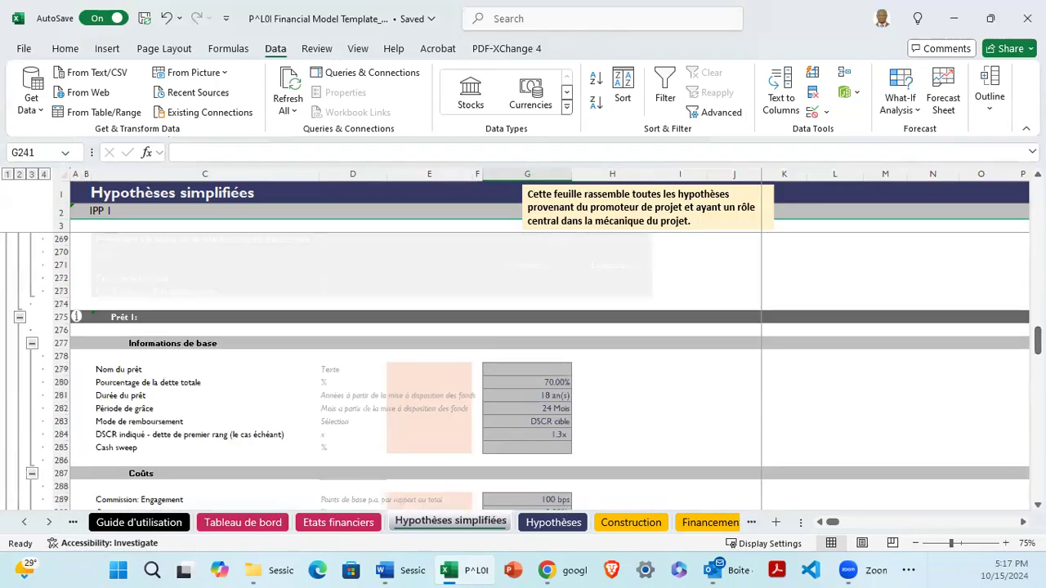
# Enter BOAD as the Nom du prêt of Prêt 1.
pyautogui.click(553, 369)
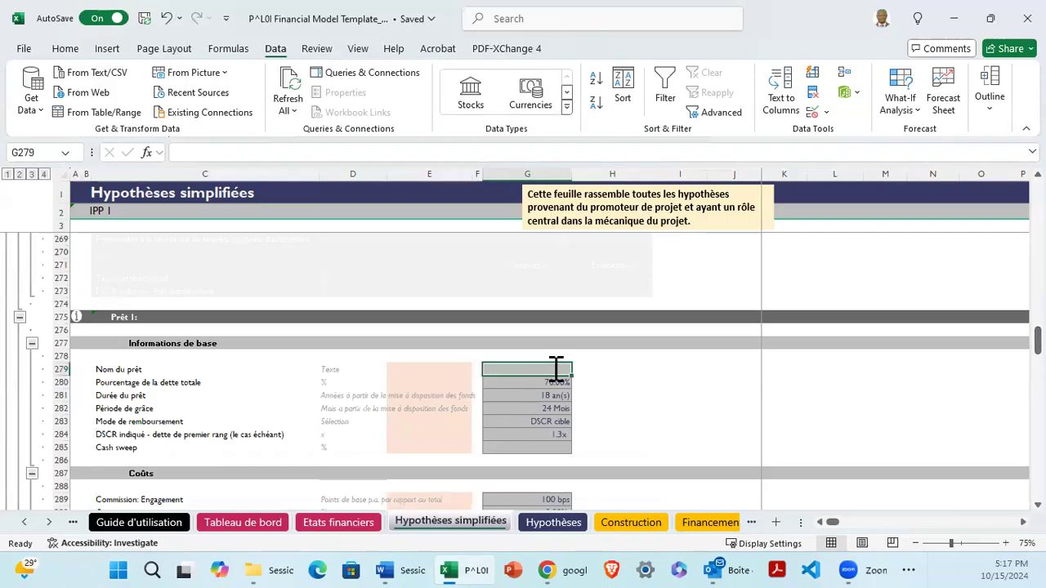
pyautogui.write('BOAD')
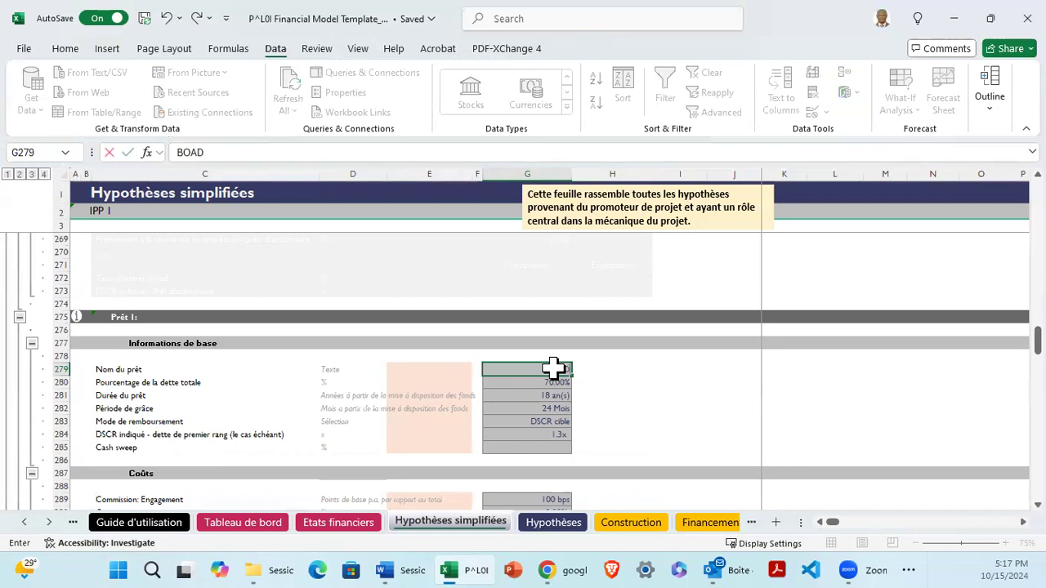
pyautogui.press('Return')
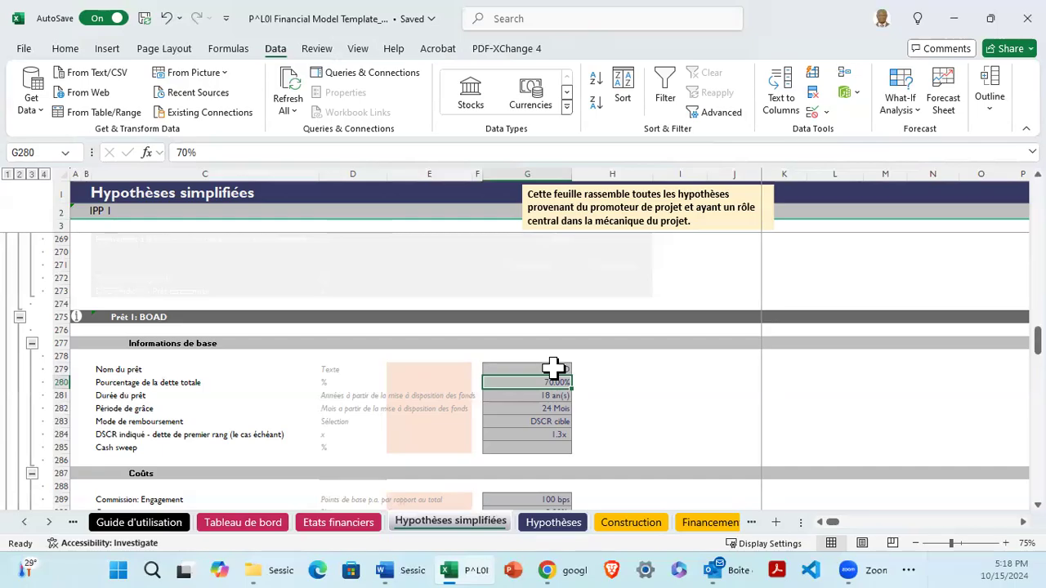
# Try Linéaire and Annuité as Prêt 1's Mode de remboursement, and set it back to DSCR cible.
pyautogui.click(562, 423)
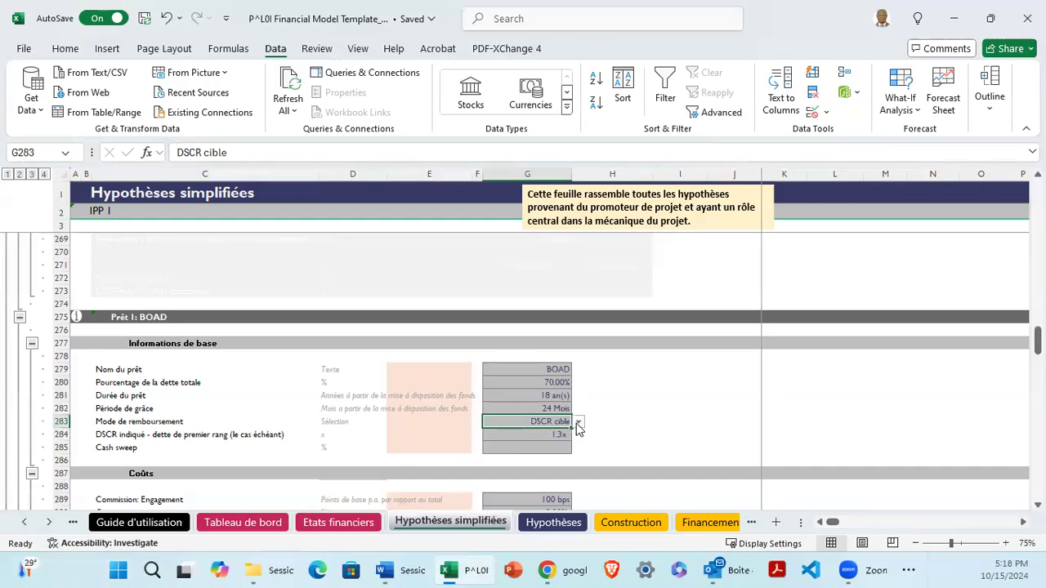
pyautogui.click(578, 423)
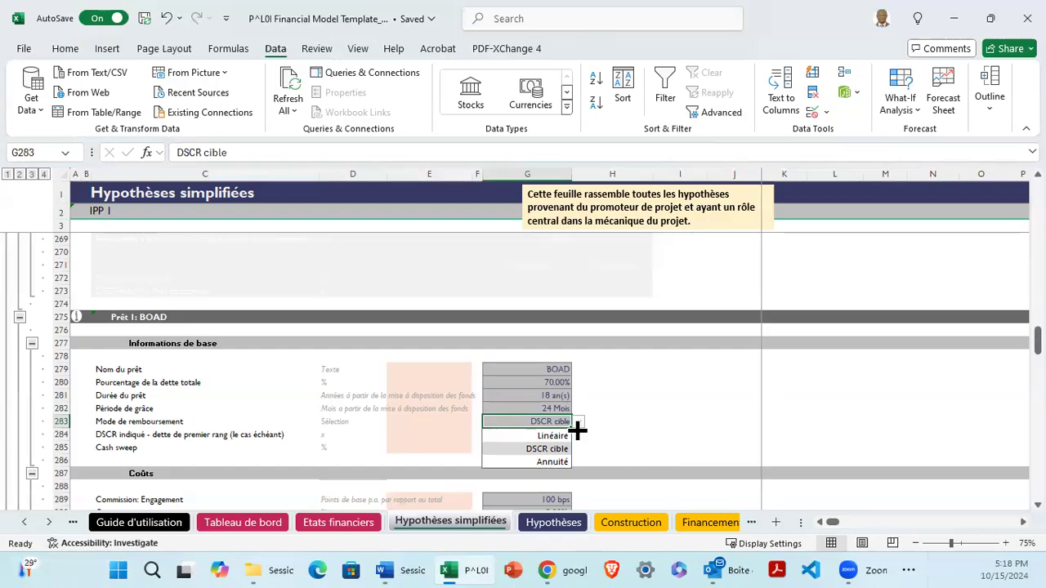
pyautogui.click(554, 436)
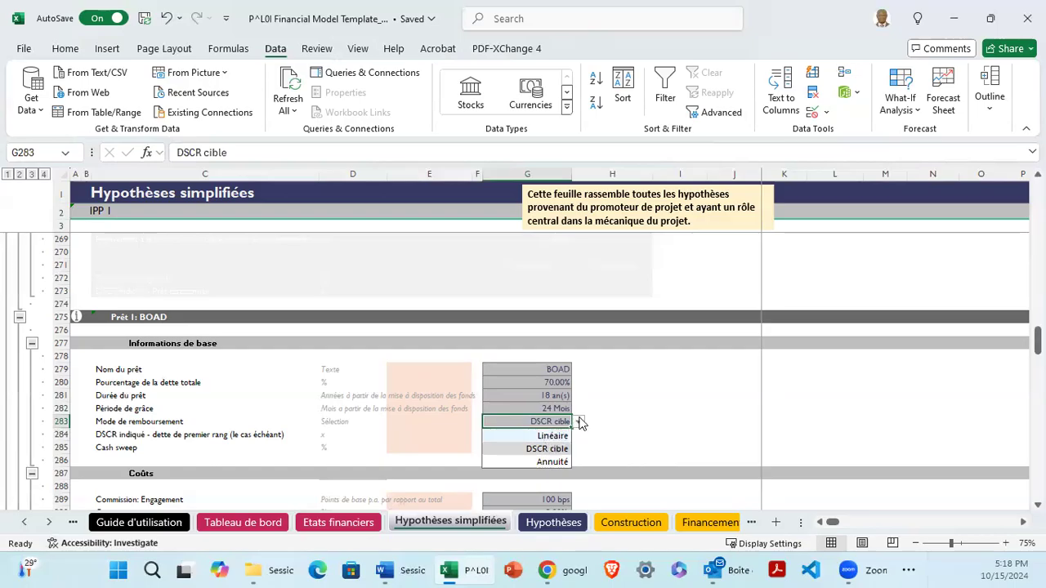
pyautogui.click(579, 422)
pyautogui.click(579, 423)
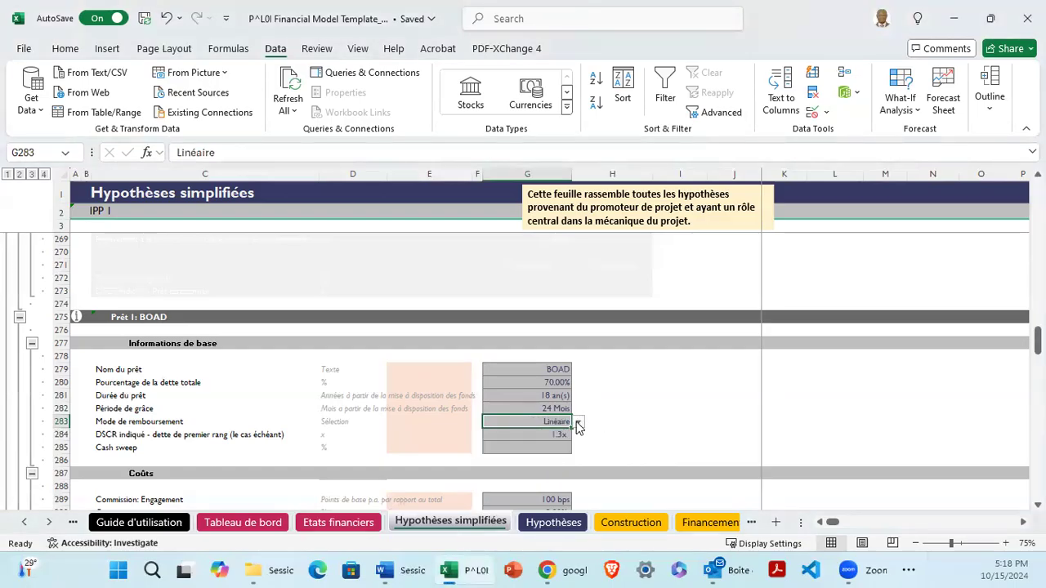
pyautogui.click(578, 421)
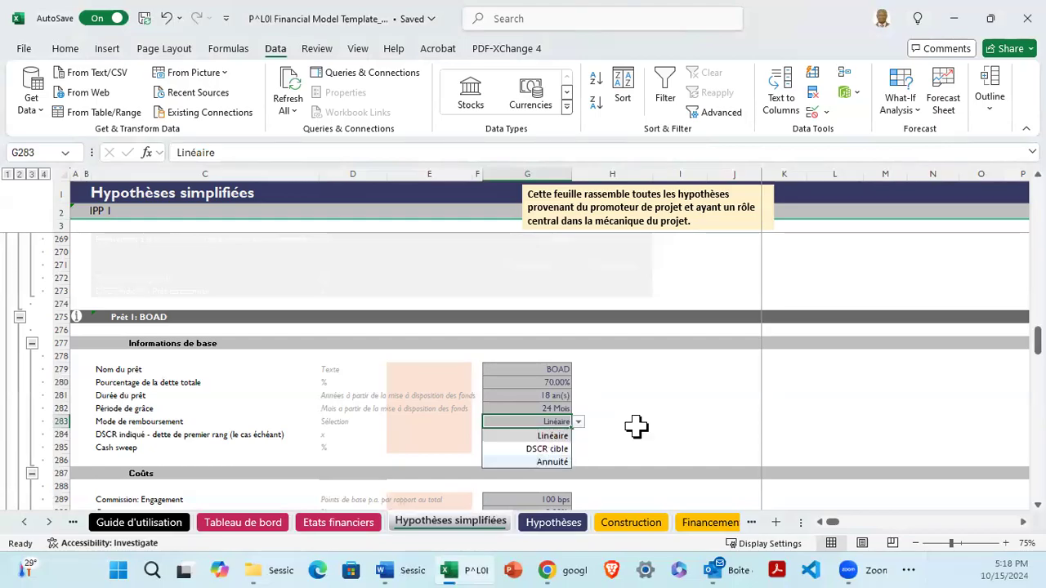
pyautogui.press('Return')
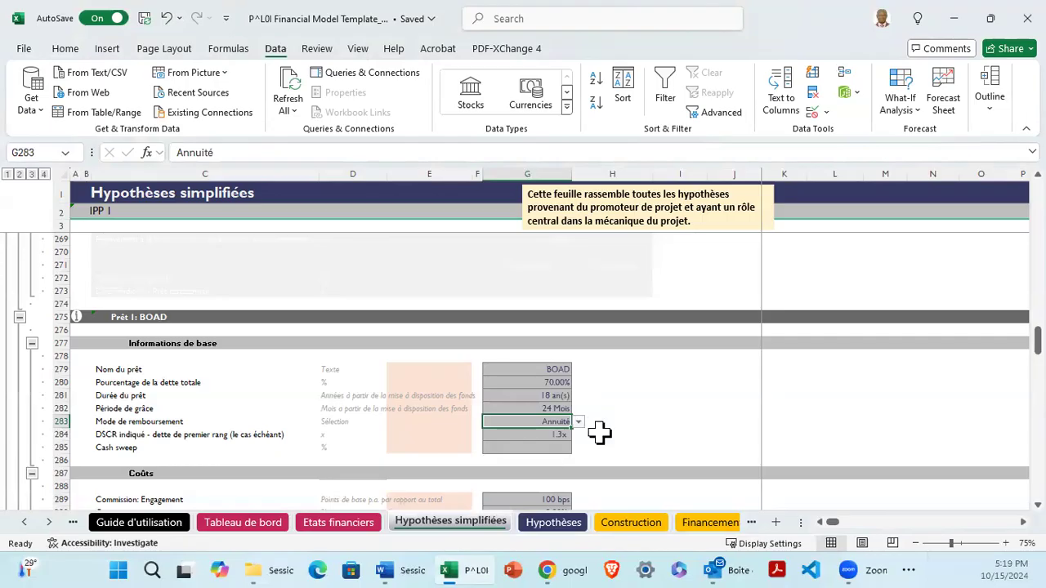
pyautogui.hotkey('alt', 'Down')
pyautogui.press('Return')
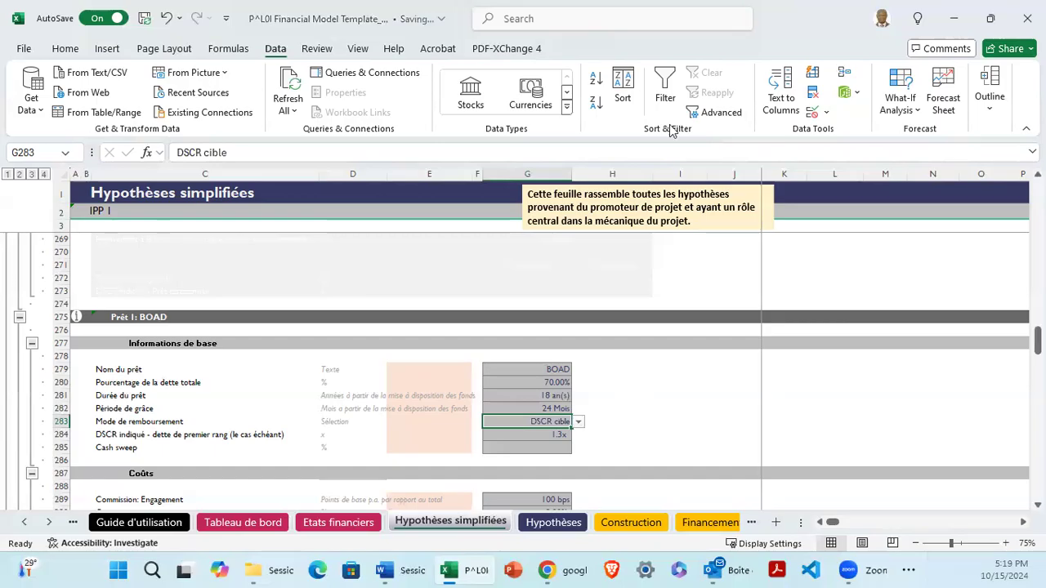
# Switch to File Explorer and open the DSCR image from the Session Bis 3 folder to view the CADS and debt service chart.
pyautogui.click(910, 569)
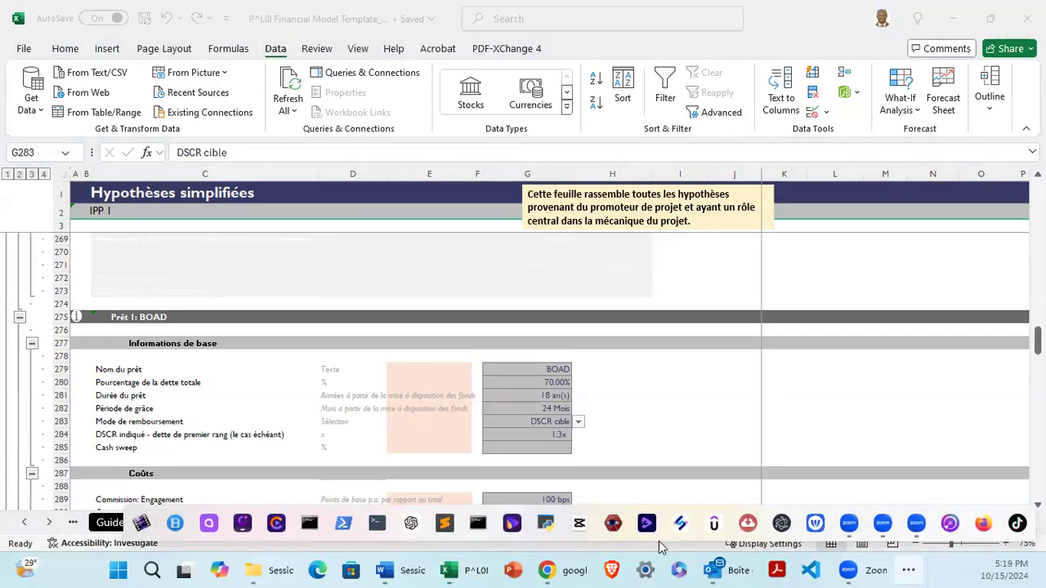
pyautogui.click(909, 570)
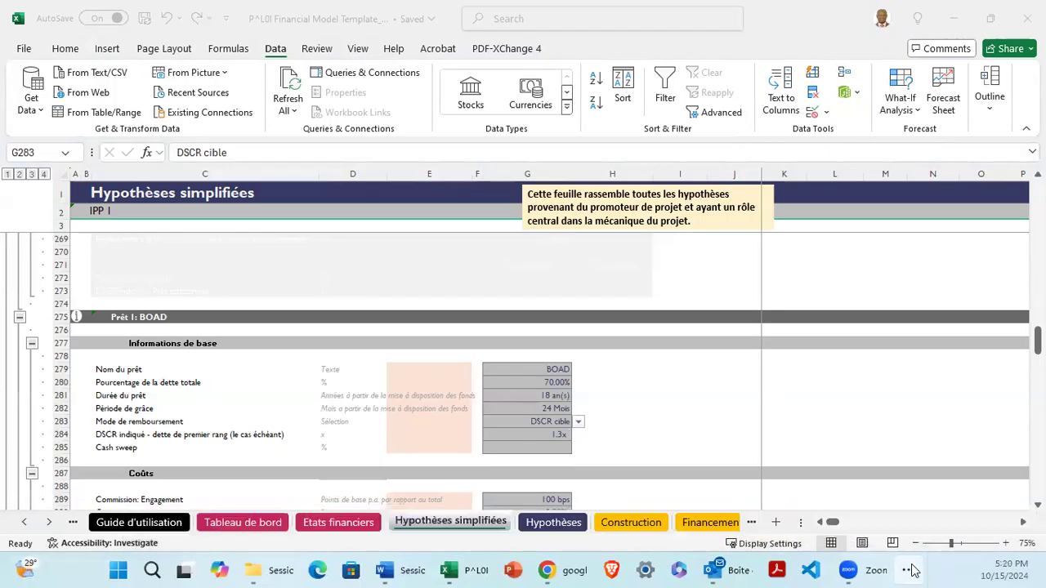
pyautogui.click(912, 569)
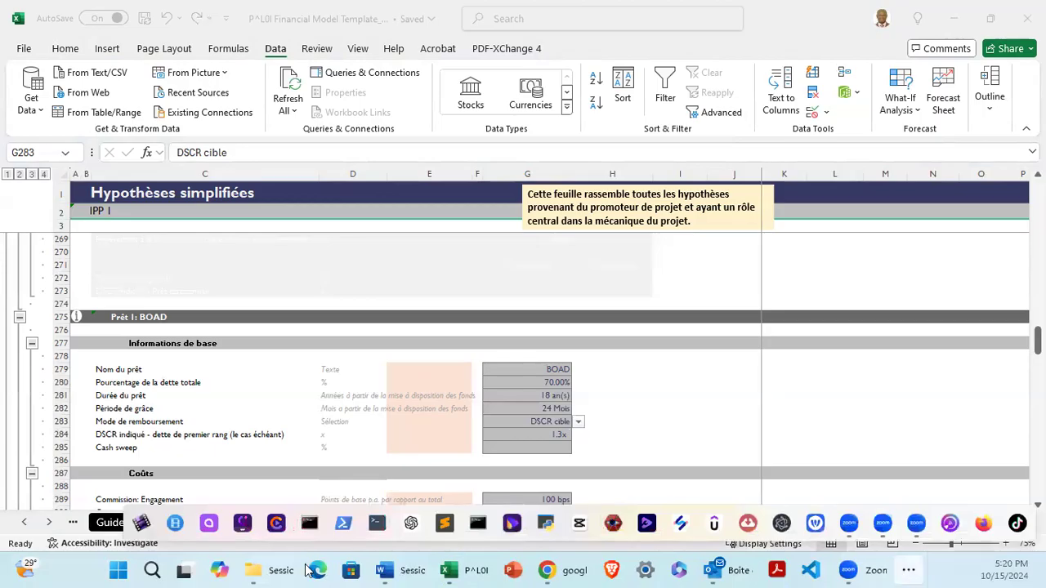
pyautogui.click(253, 570)
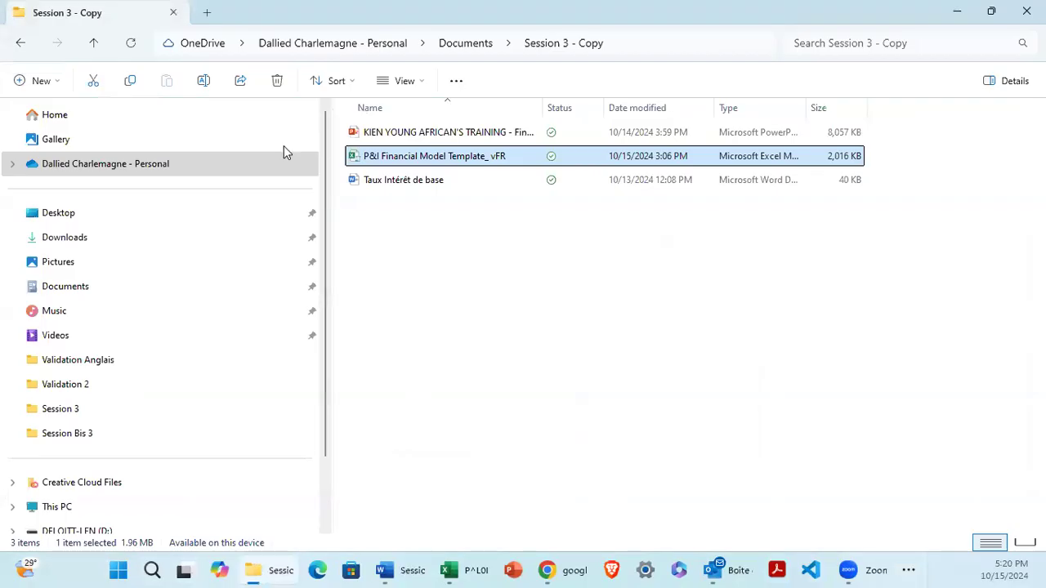
pyautogui.click(124, 428)
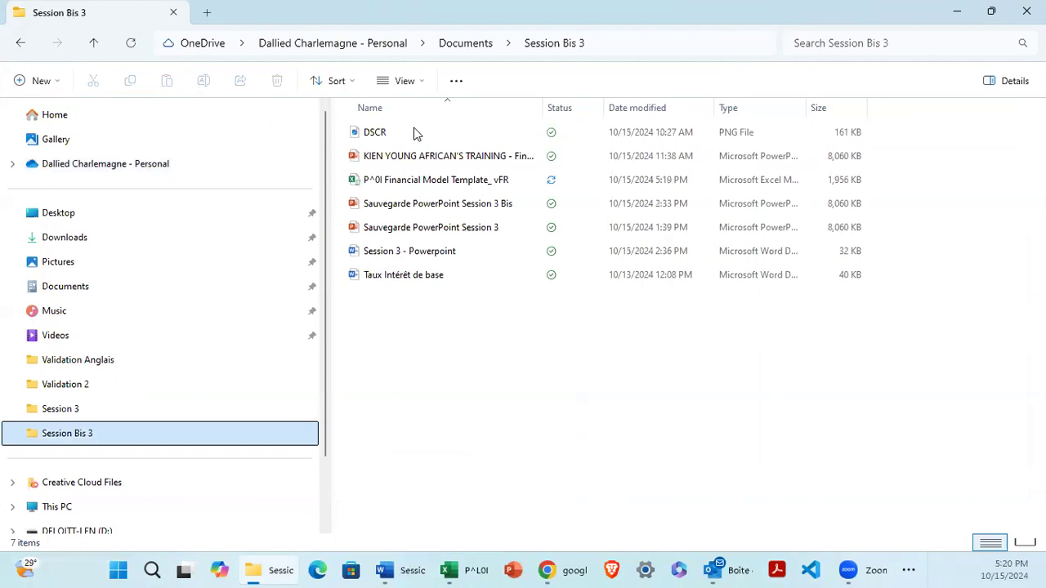
pyautogui.click(456, 135)
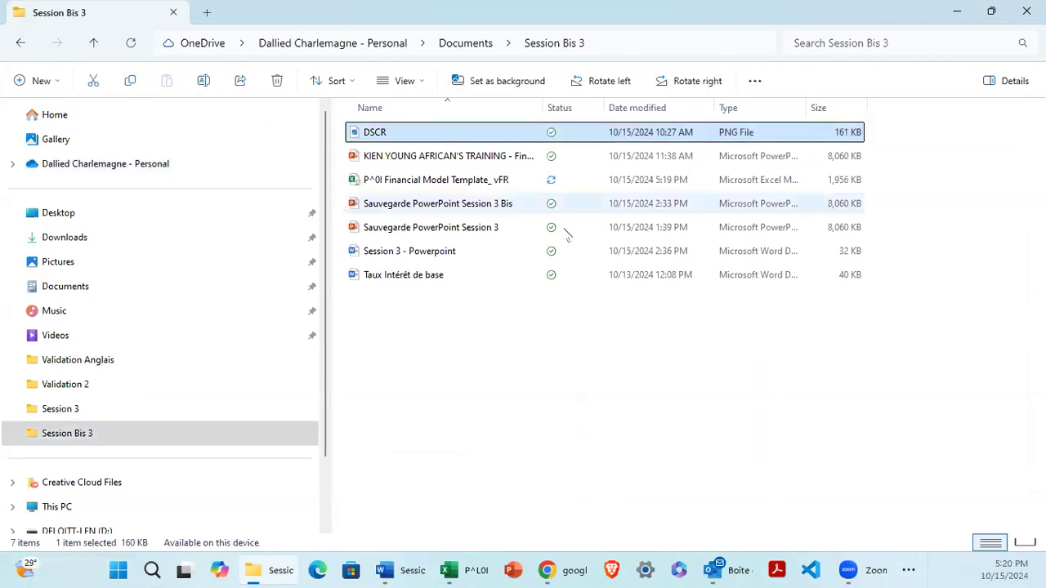
pyautogui.press('Return')
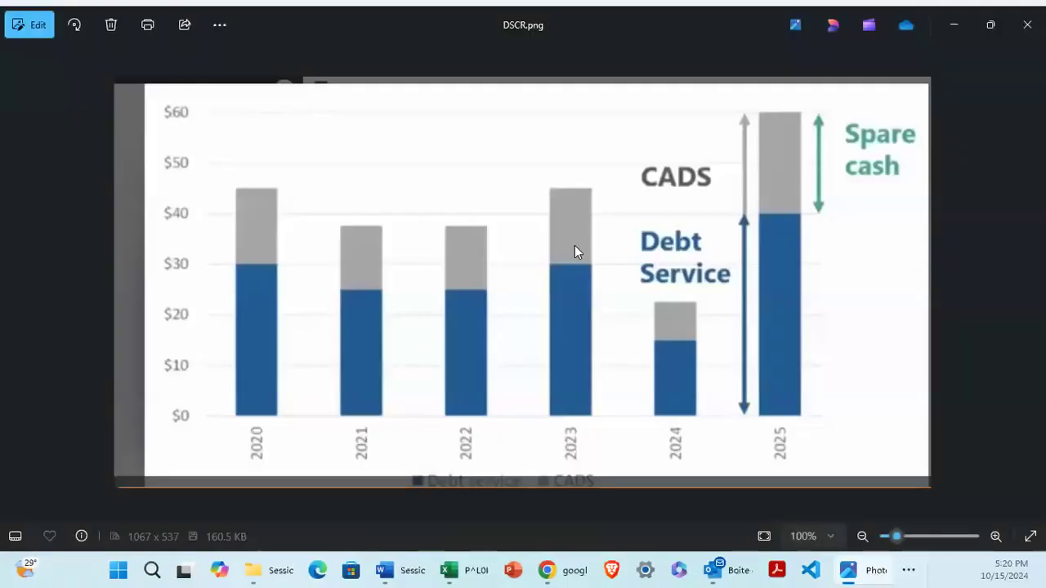
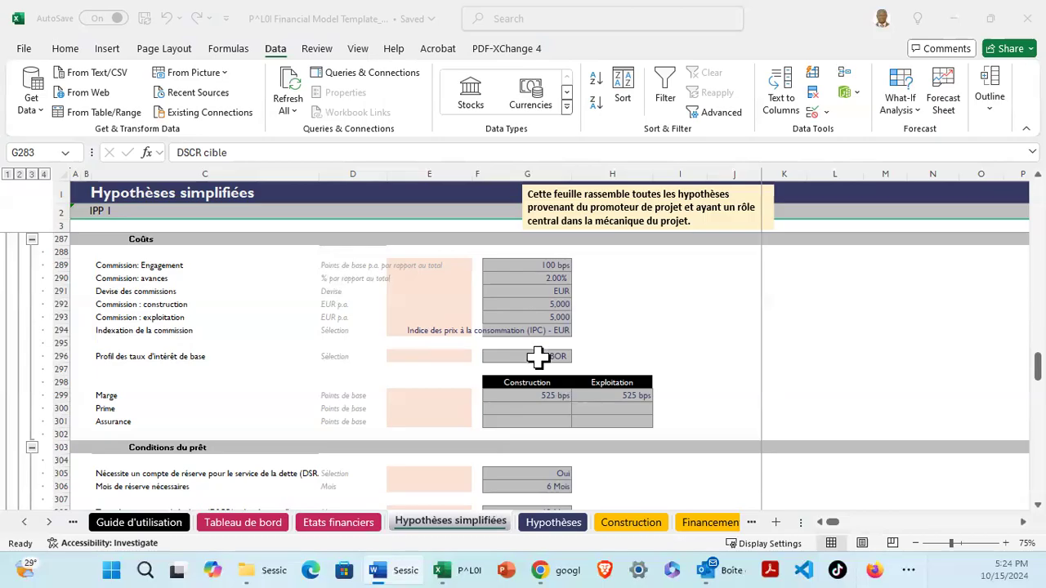
# Set Prêt 1's Profil des taux d'intérêt de base to SOFR.
pyautogui.click(566, 357)
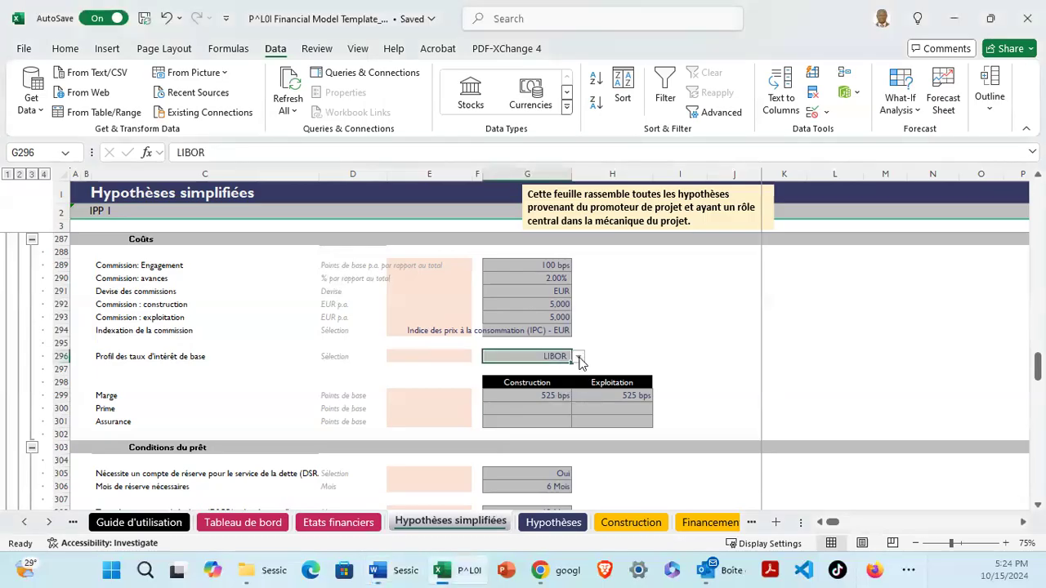
pyautogui.click(579, 357)
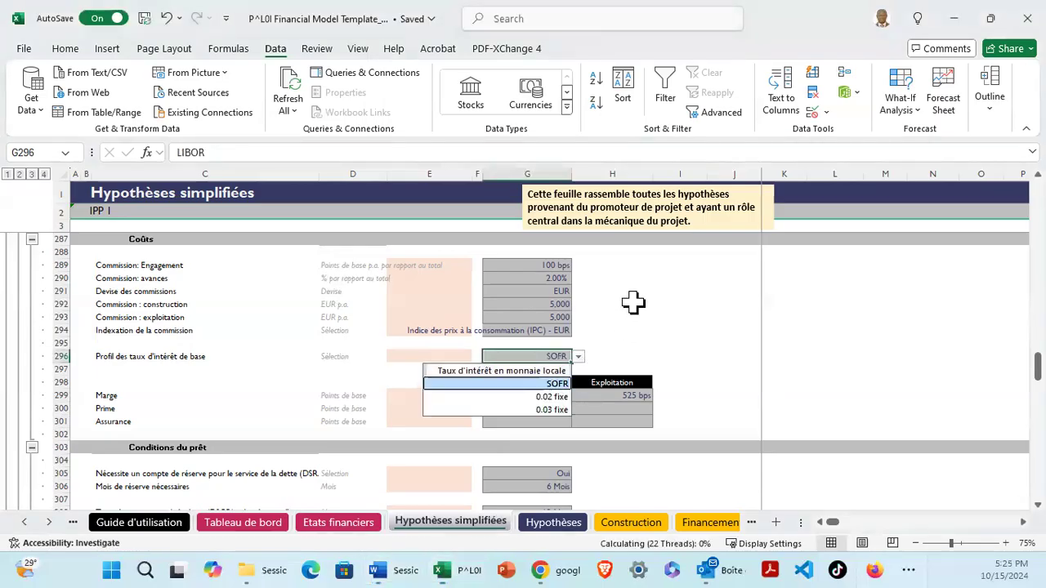
pyautogui.click(556, 384)
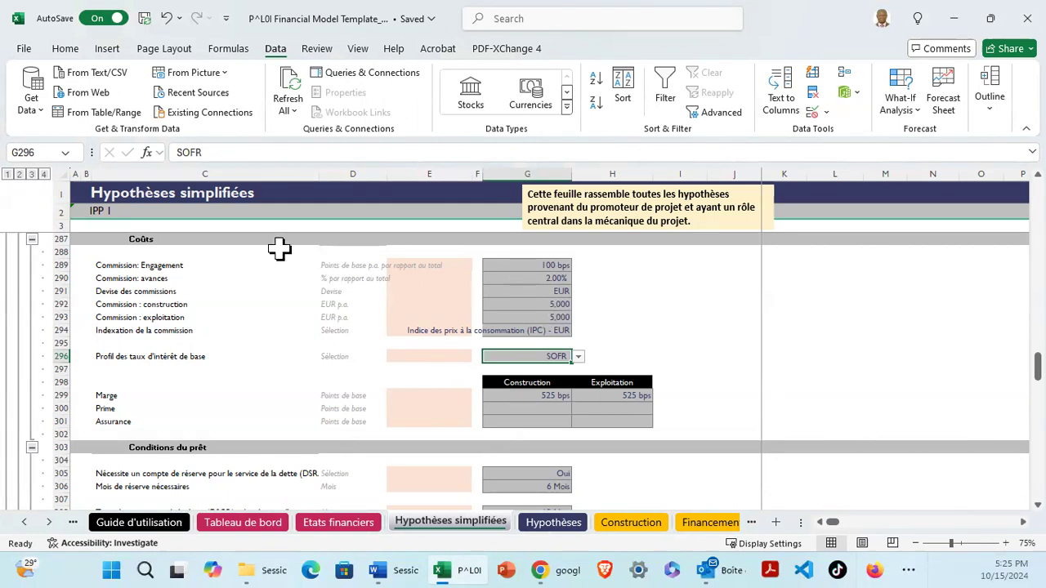
# Review Prêt 1's engagement and advance commissions, and the reserve account and DSCR period inputs under Conditions du prêt.
pyautogui.click(202, 267)
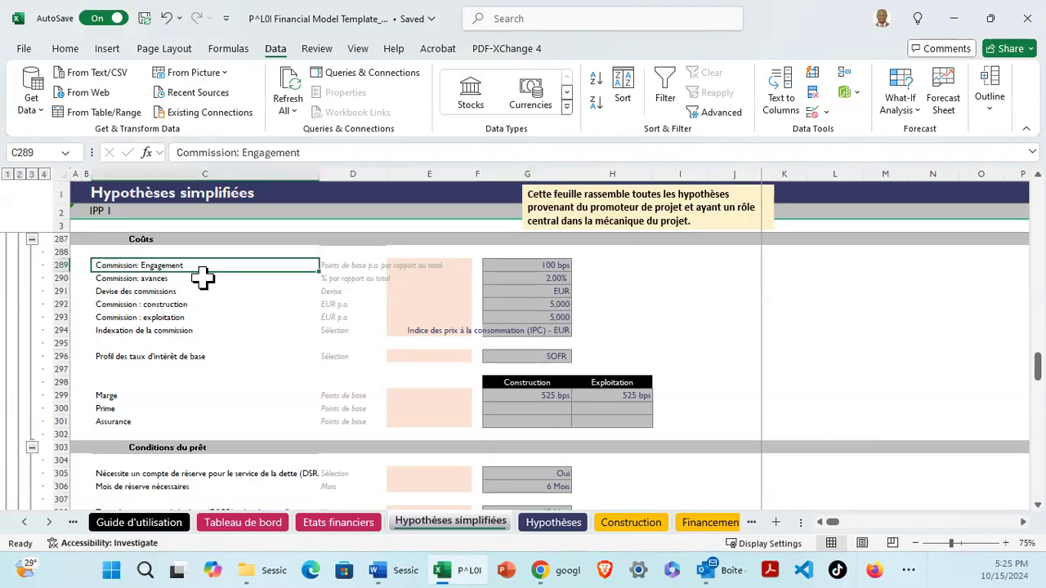
pyautogui.press('Down')
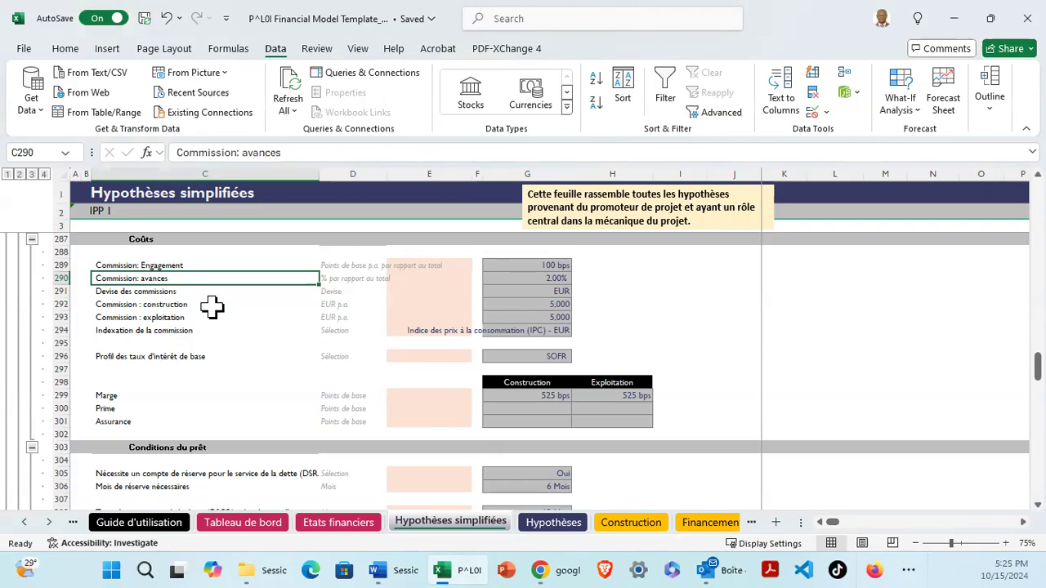
pyautogui.scroll(-2, 327, 367)
pyautogui.click(527, 409)
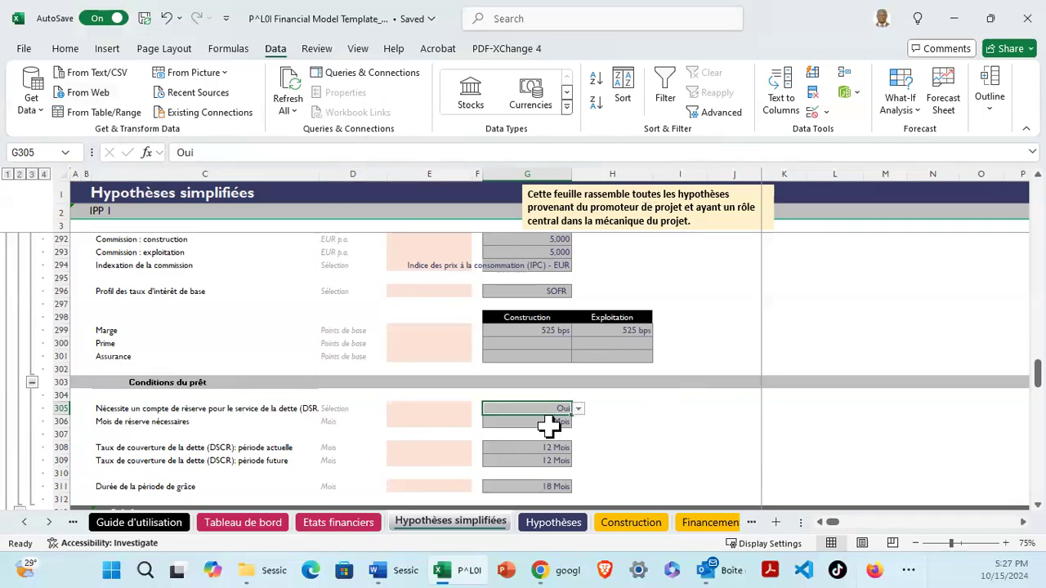
pyautogui.press('Down')
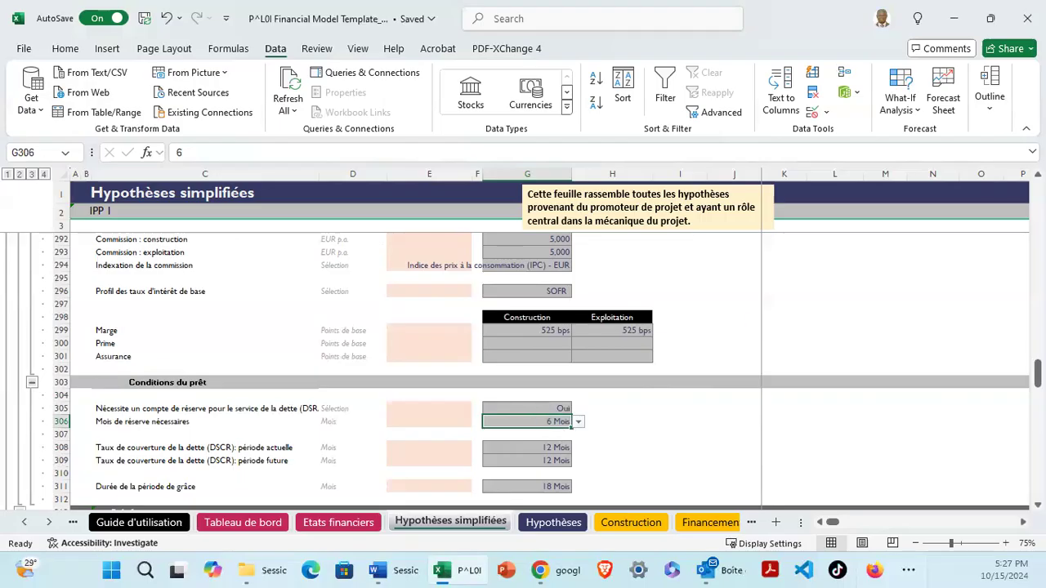
pyautogui.scroll(-1, 637, 439)
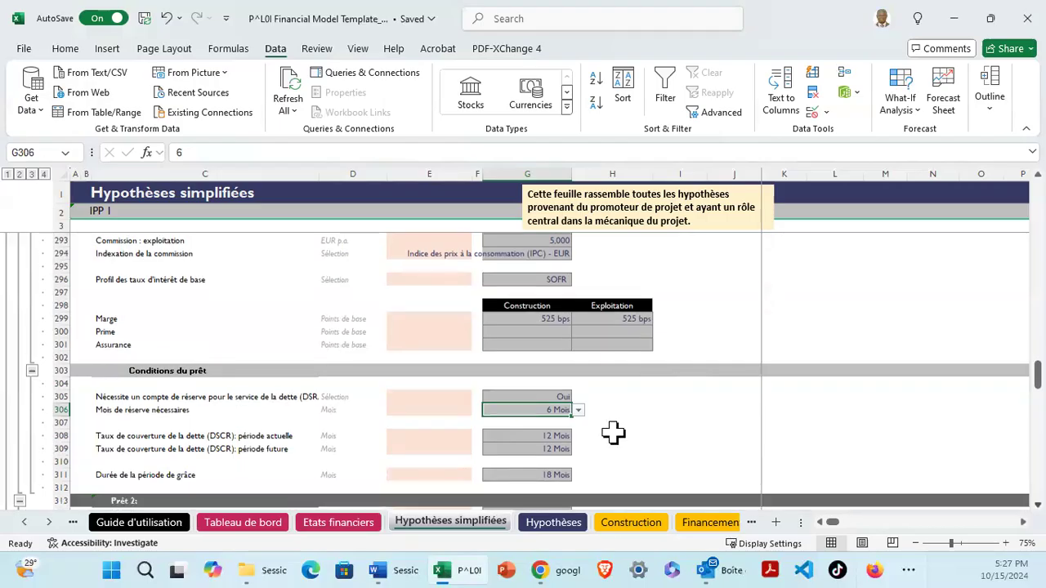
pyautogui.scroll(-1, 556, 419)
pyautogui.click(556, 419)
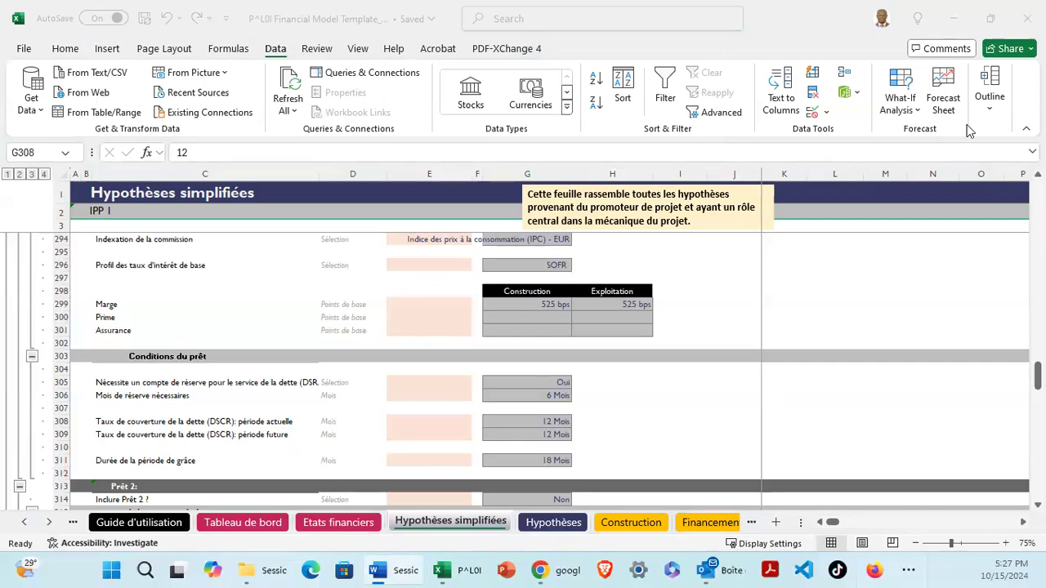
# Compare Prêt 1's Période de grâce under Informations de base with its Durée de la période de grâce under Conditions du prêt.
pyautogui.hotkey('ctrl', 's')
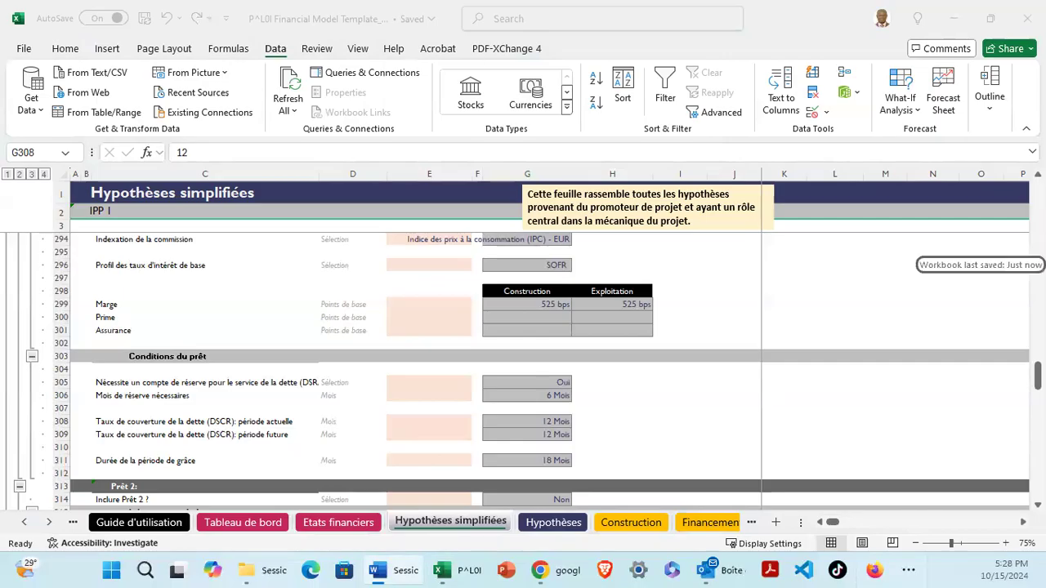
pyautogui.hotkey('alt', 'Tab')
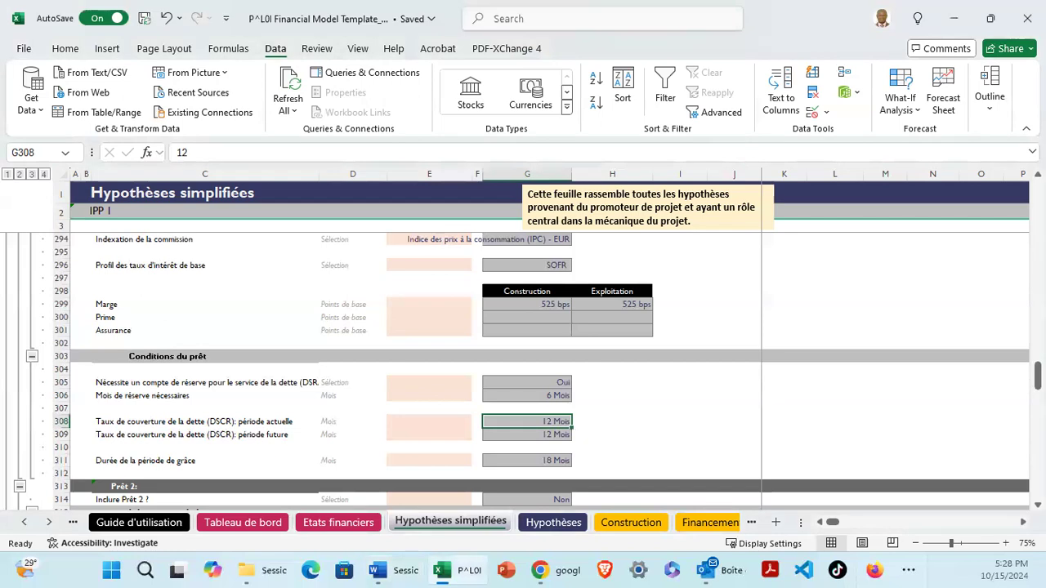
pyautogui.scroll(7, 594, 324)
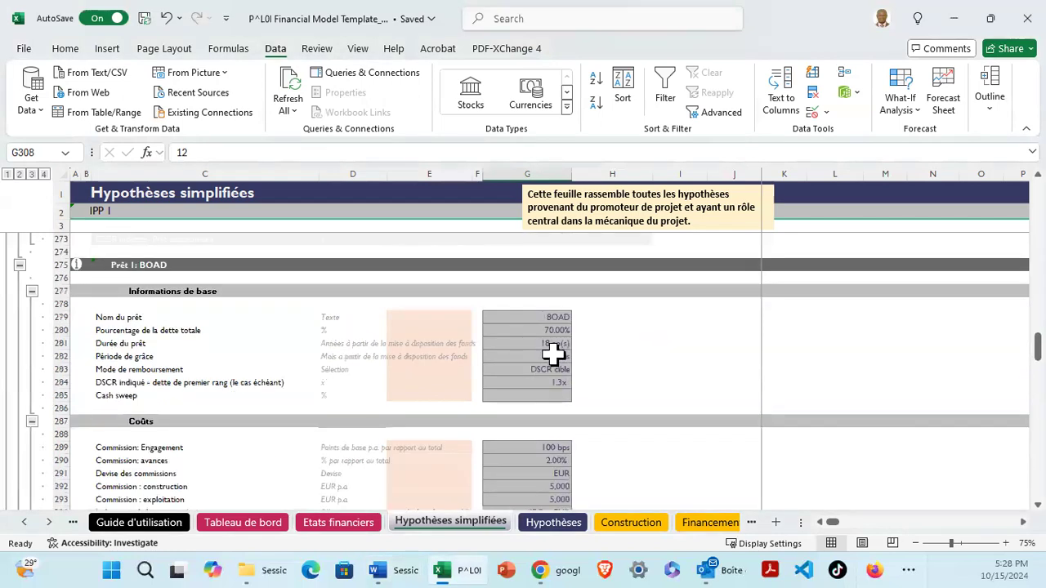
pyautogui.click(566, 356)
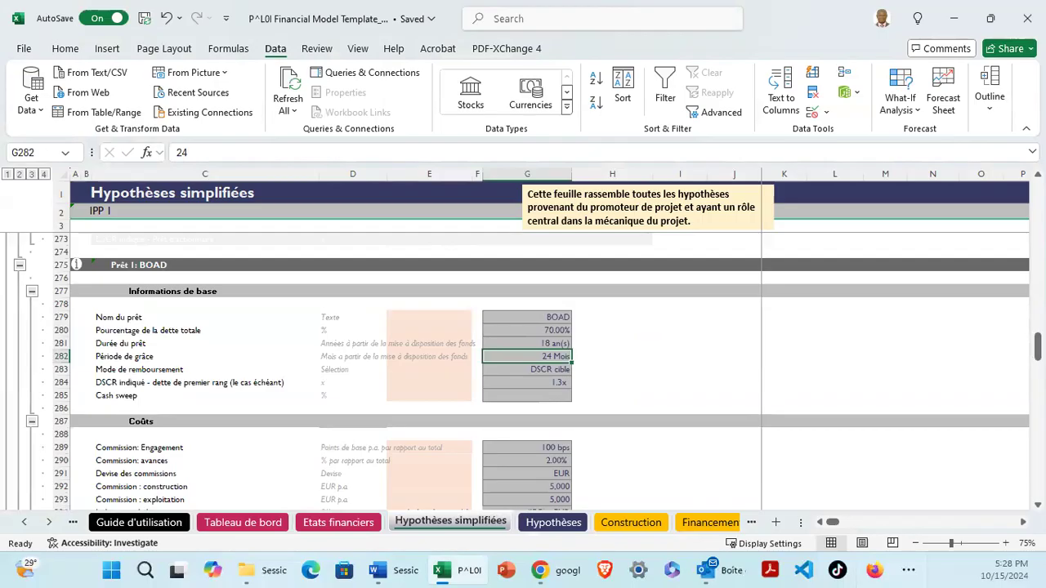
pyautogui.scroll(-7, 524, 409)
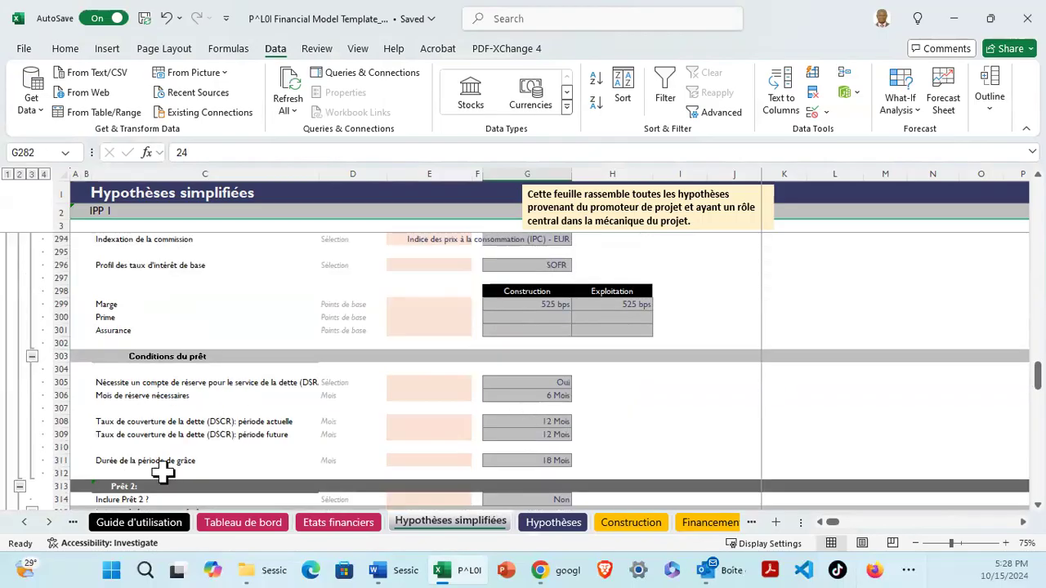
pyautogui.click(542, 462)
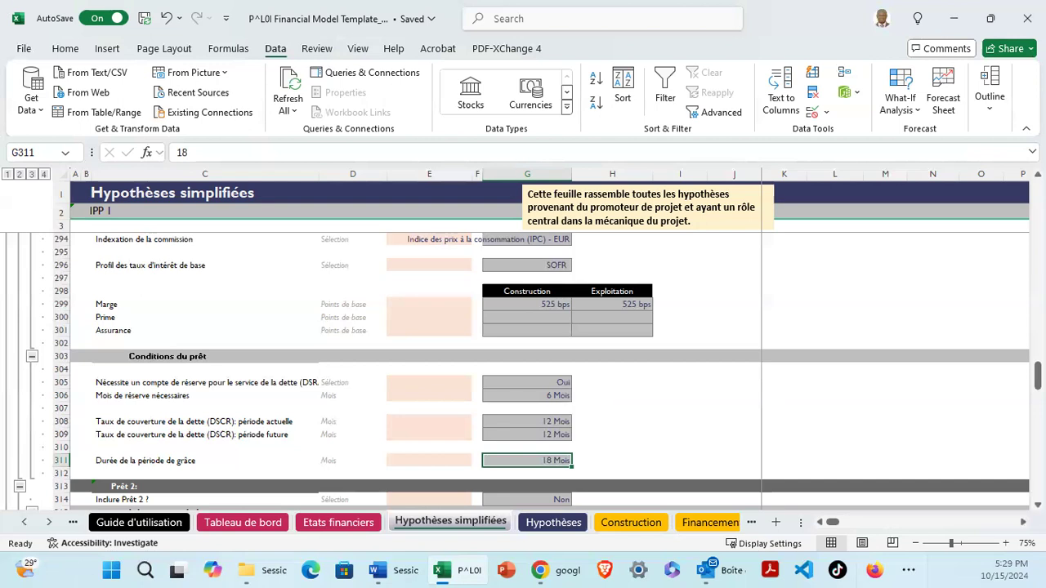
pyautogui.hotkey('alt', 'Tab')
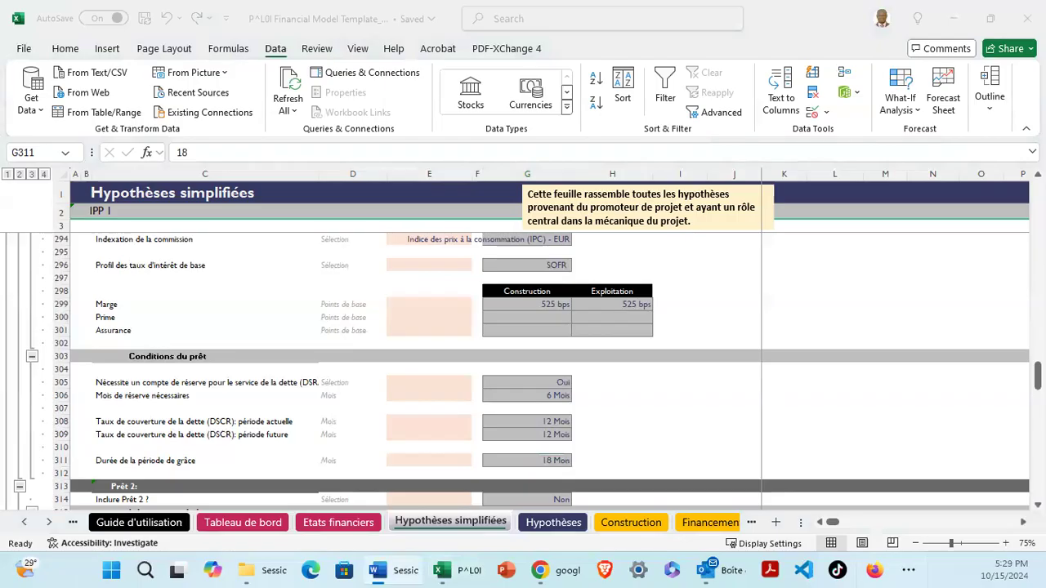